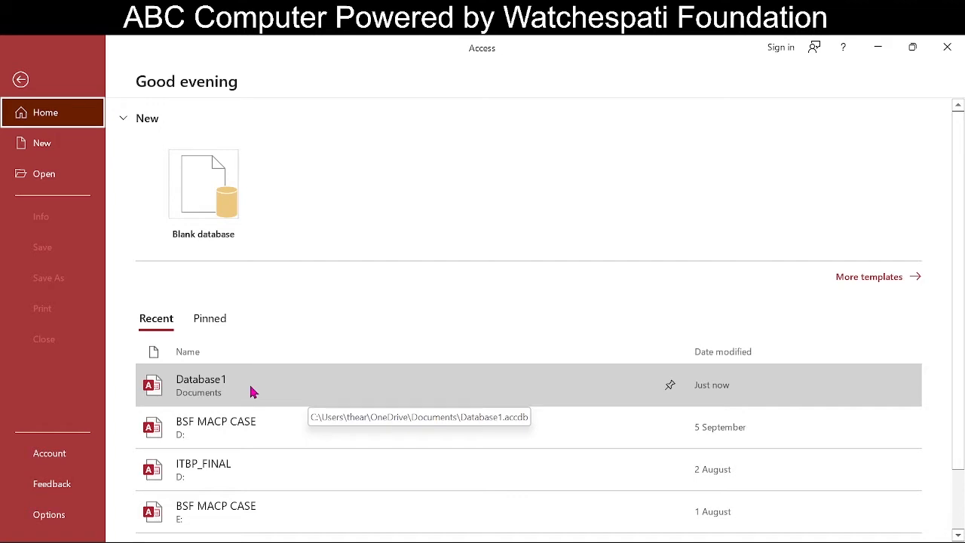
Open the recent Database1 file and show its Students table in Design View.
click(252, 391)
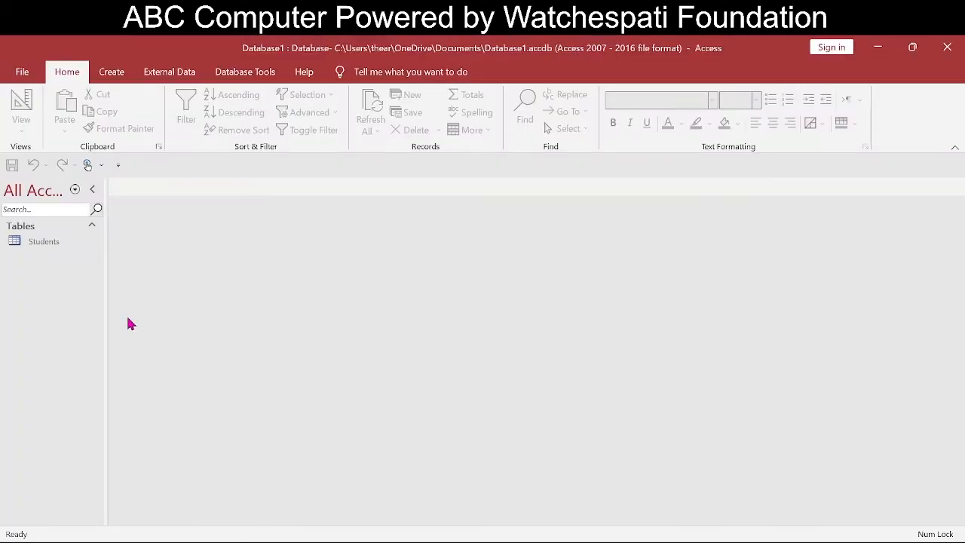
double_click(43, 243)
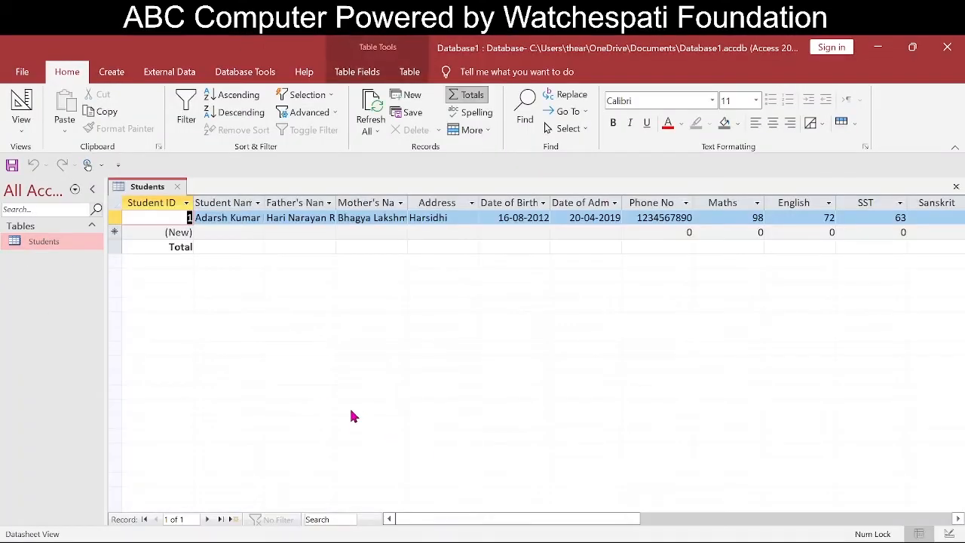
drag(544, 519, 468, 517)
click(949, 534)
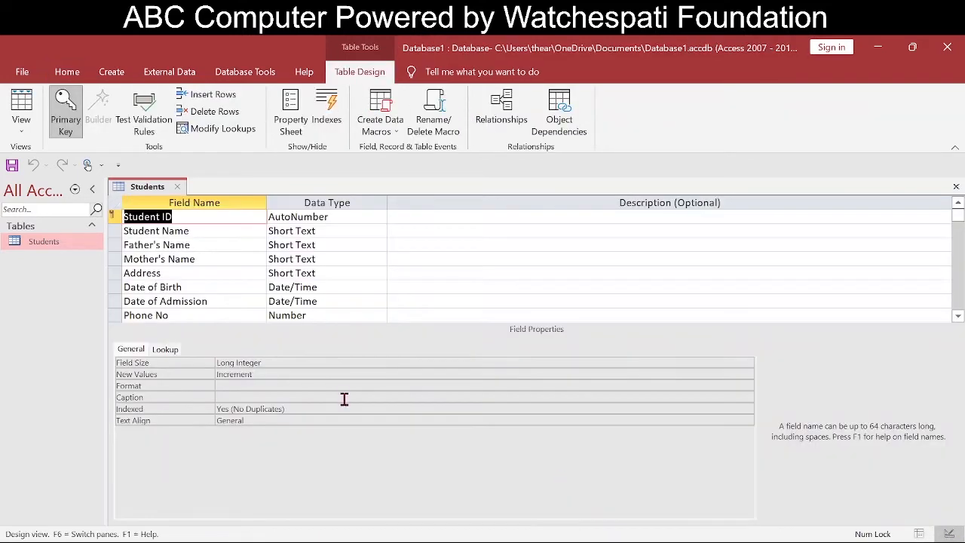
Cut the Maths, English, SST, Sanskrit, Science and Total Marks fields out of the Students table design.
click(194, 244)
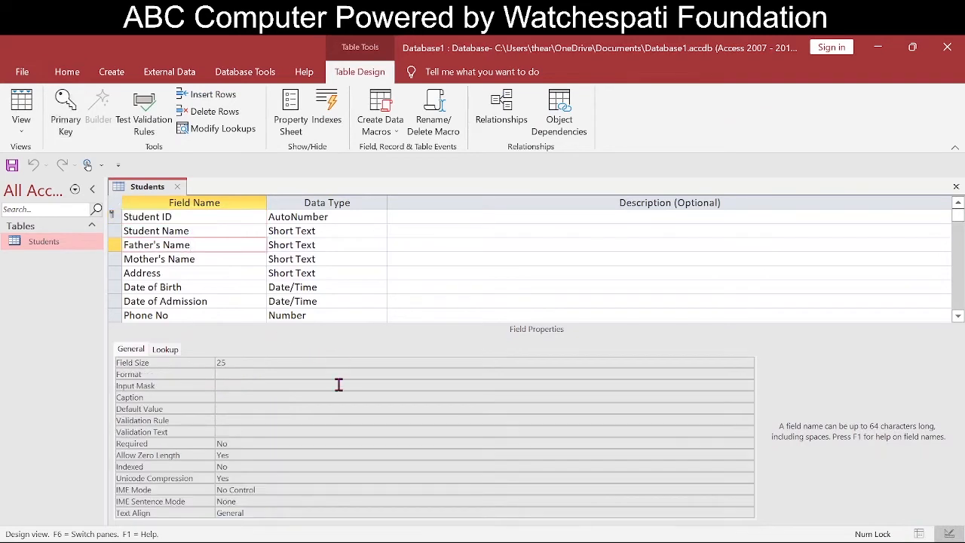
scroll(370, 286, down, 1)
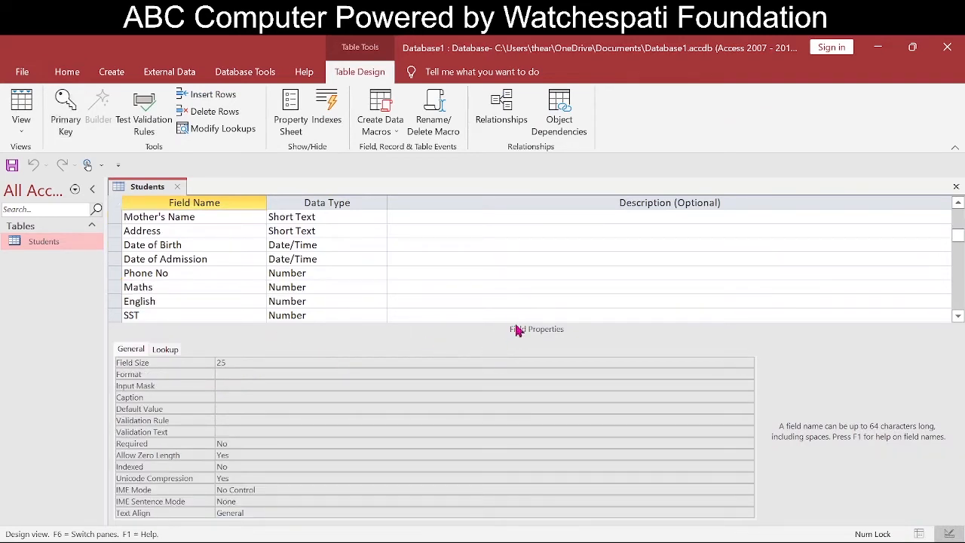
scroll(461, 244, down, 1)
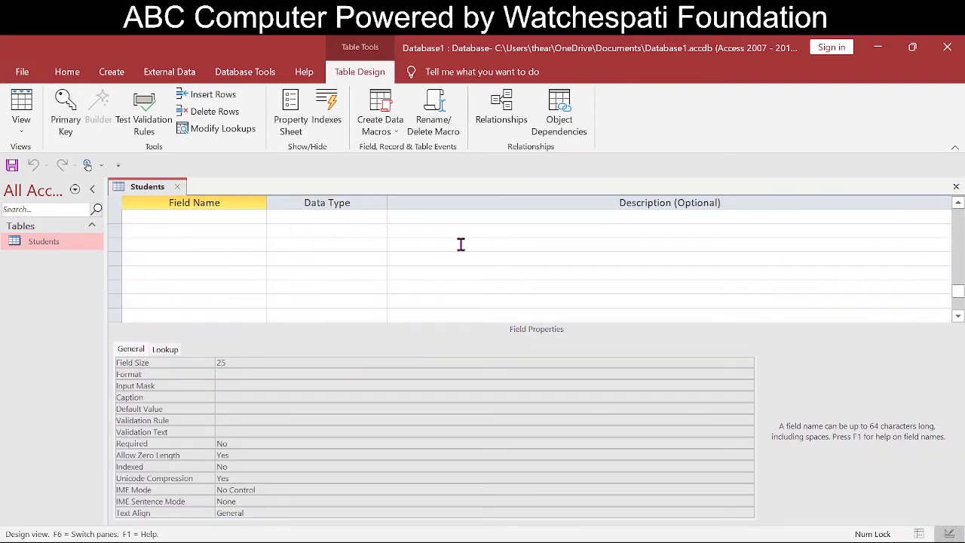
scroll(460, 244, up, 2)
scroll(461, 244, down, 2)
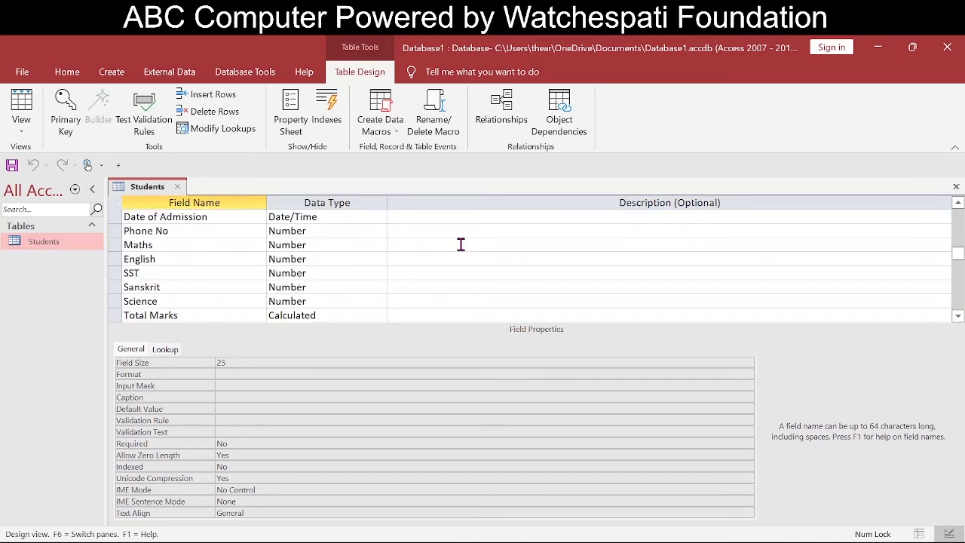
scroll(460, 244, down, 1)
scroll(460, 244, up, 1)
drag(112, 245, 106, 323)
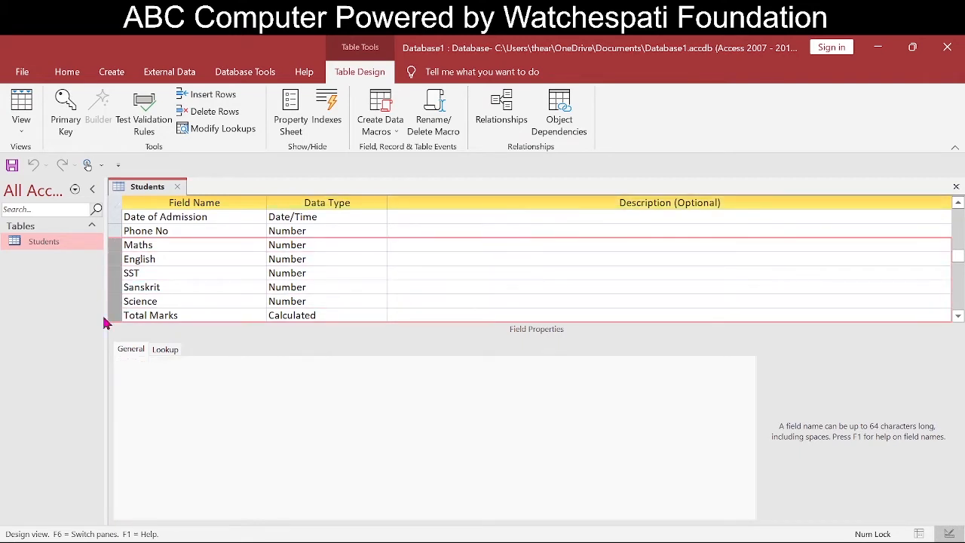
key(Delete)
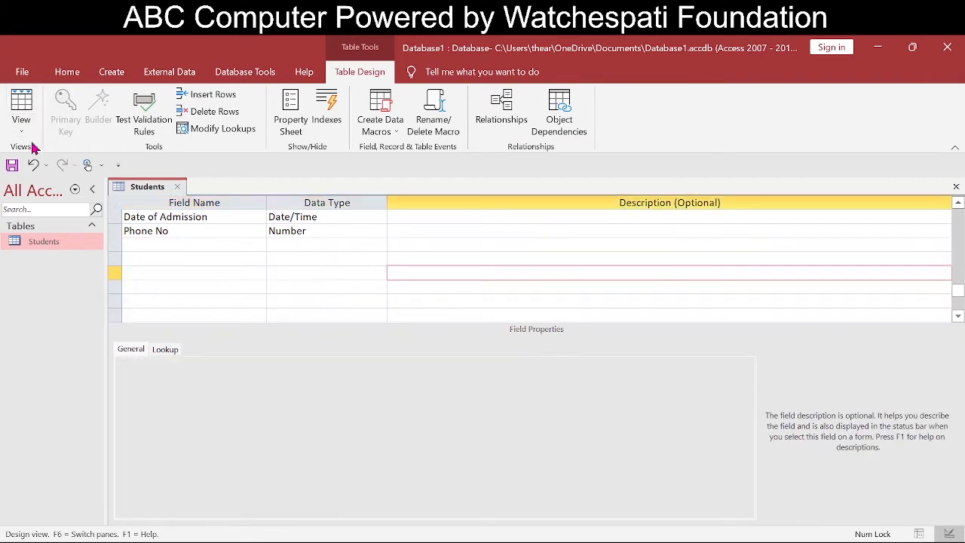
Create a table in Design View with an AutoNumber field Marks ID, and paste the Maths through Total Marks fields below it.
click(109, 72)
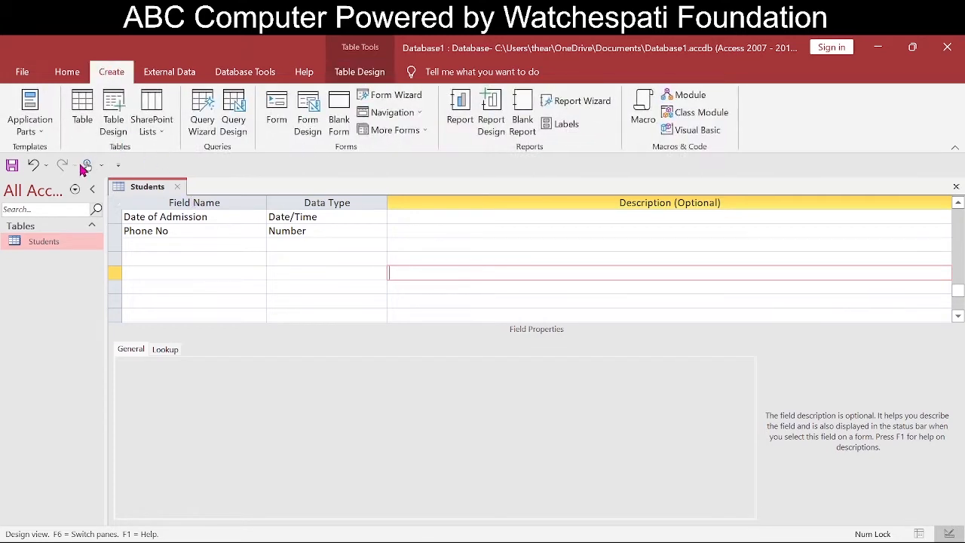
click(113, 114)
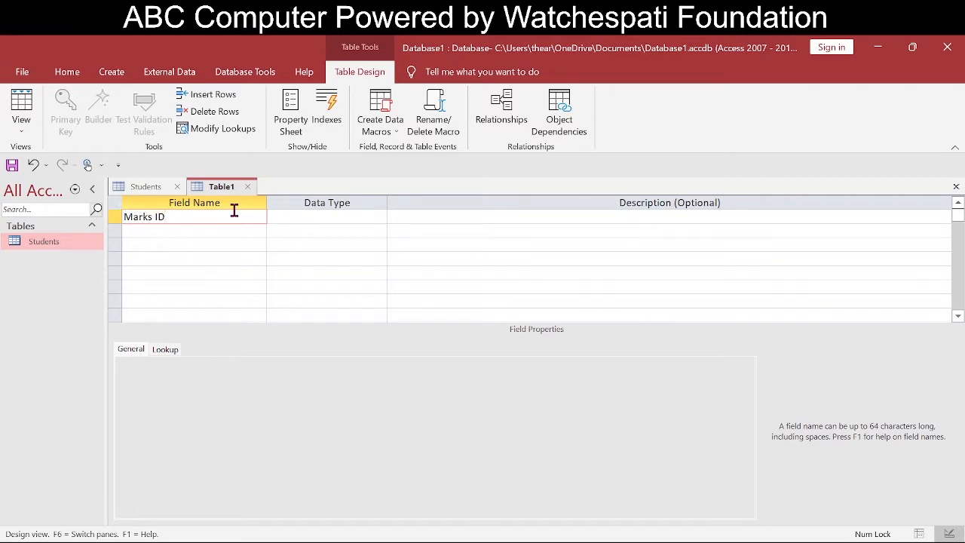
key(Tab)
text(a)
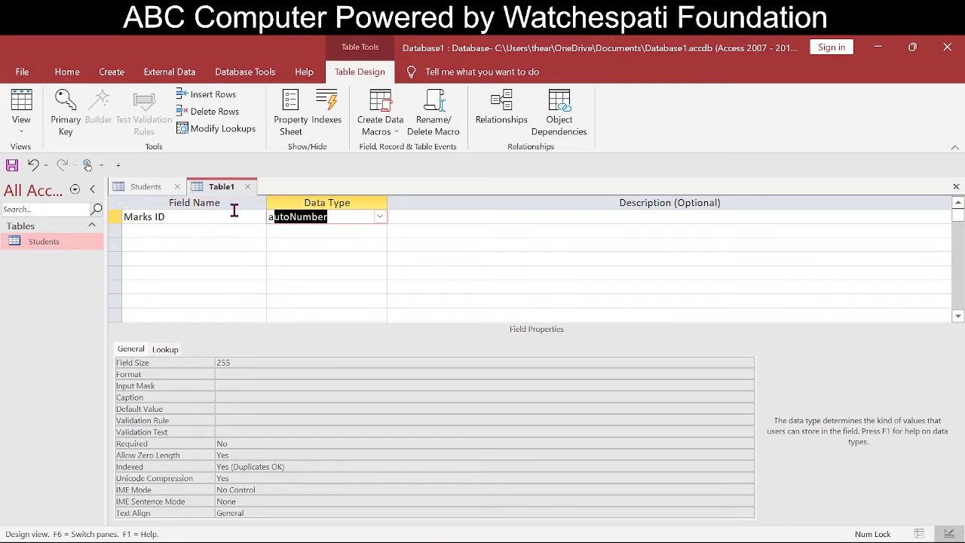
key(Tab)
key(Tab)
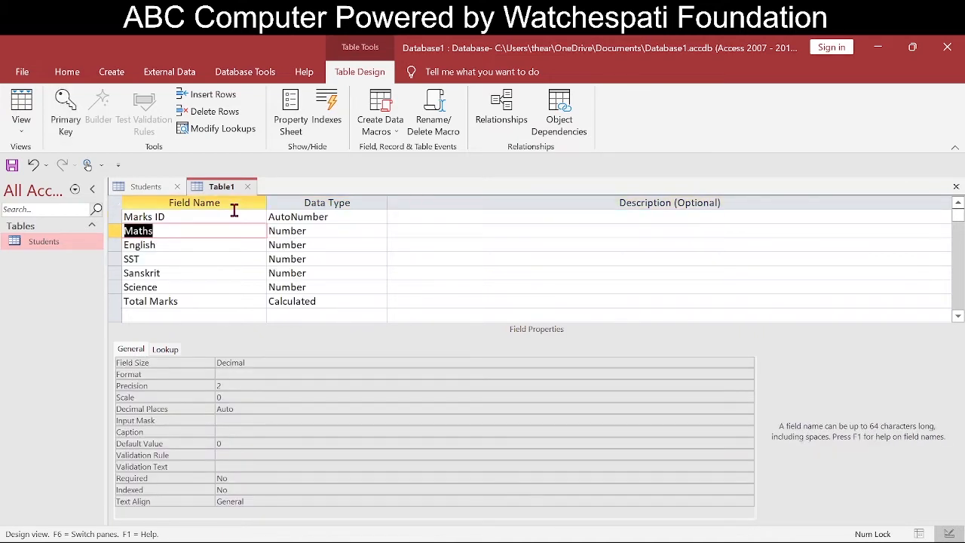
Save the new table as Marksheet and let a primary key be created for it.
key(ctrl+s)
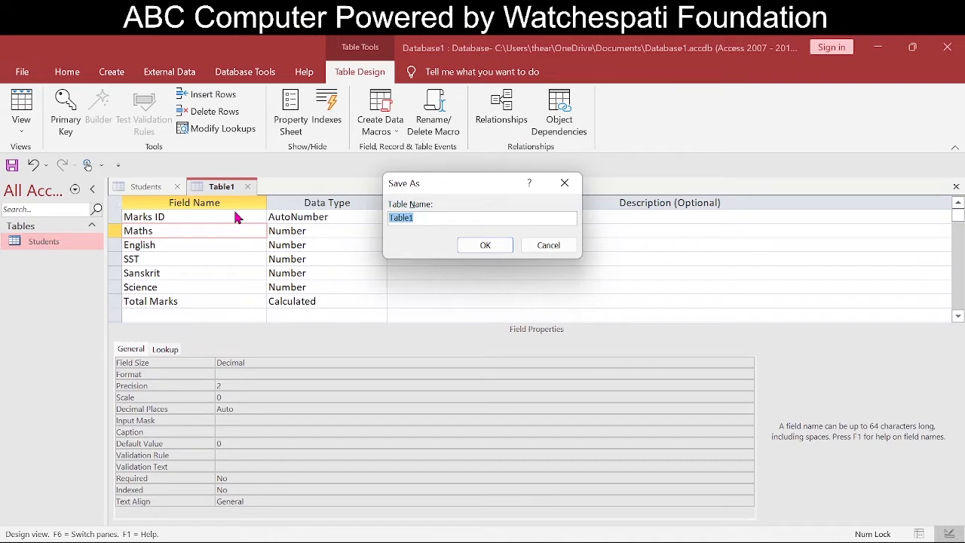
text(Markshee)
key(Return)
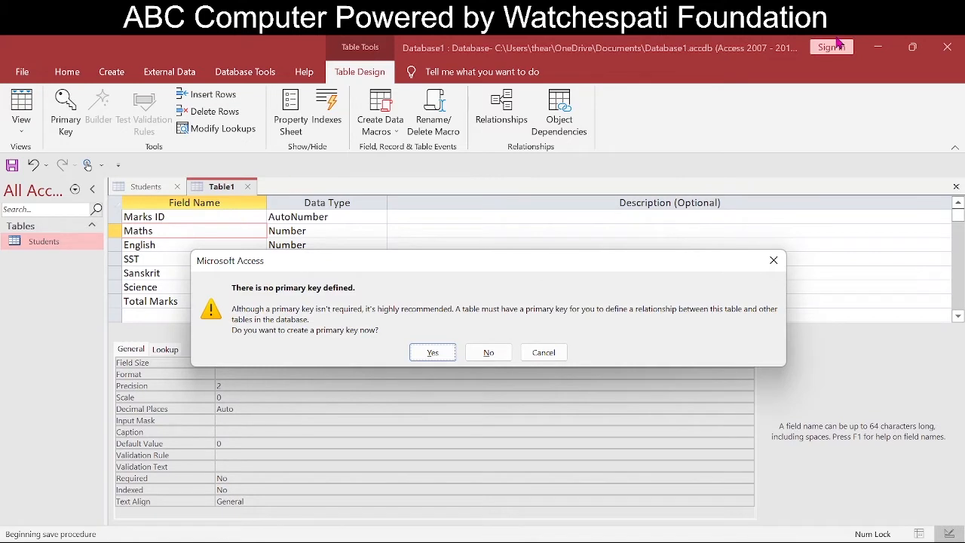
click(429, 354)
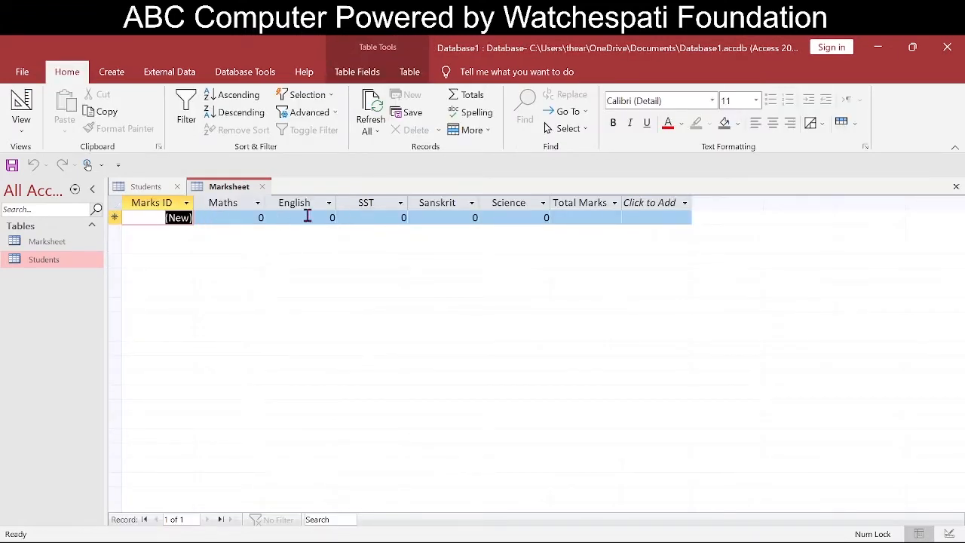
Examine the Maths, English, SST, Sanskrit and Science columns in the Marksheet datasheet.
click(307, 217)
click(384, 217)
click(450, 217)
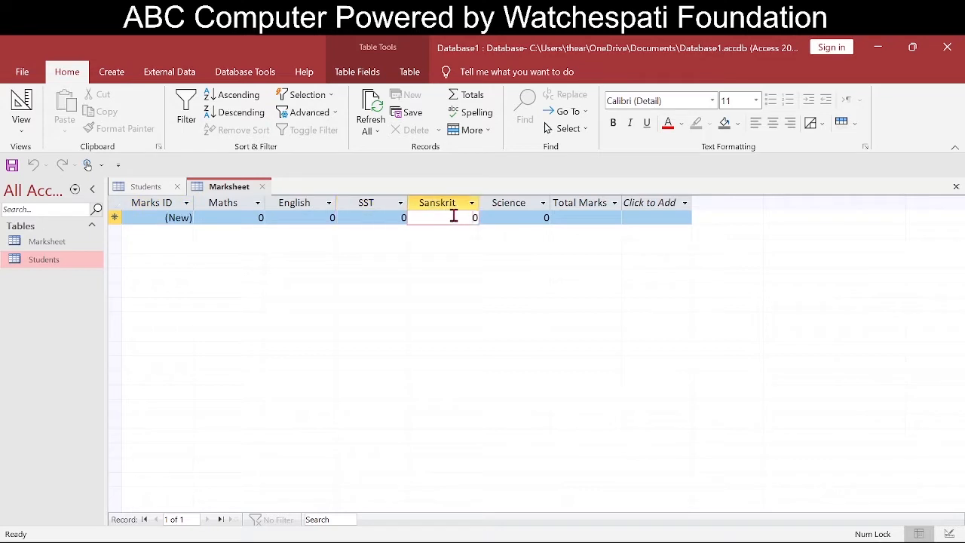
click(521, 217)
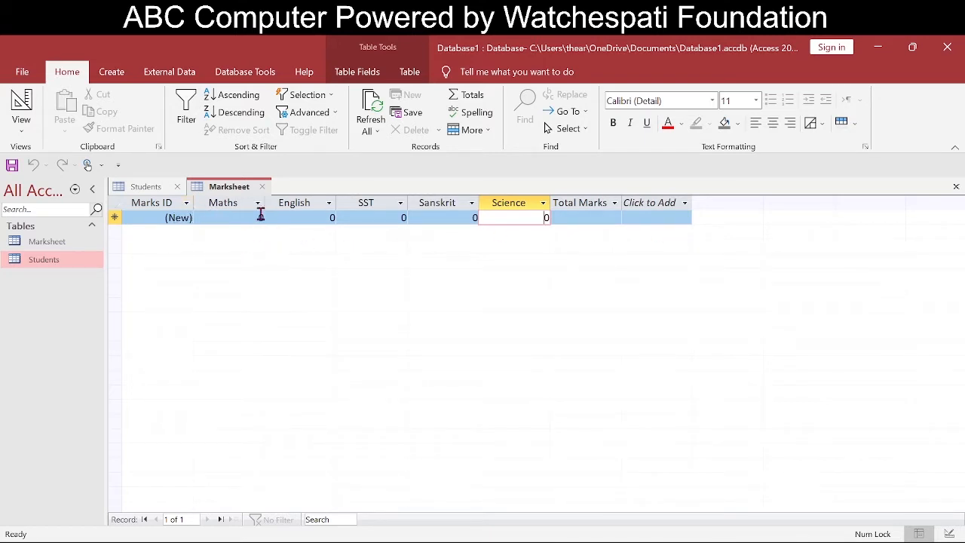
click(220, 218)
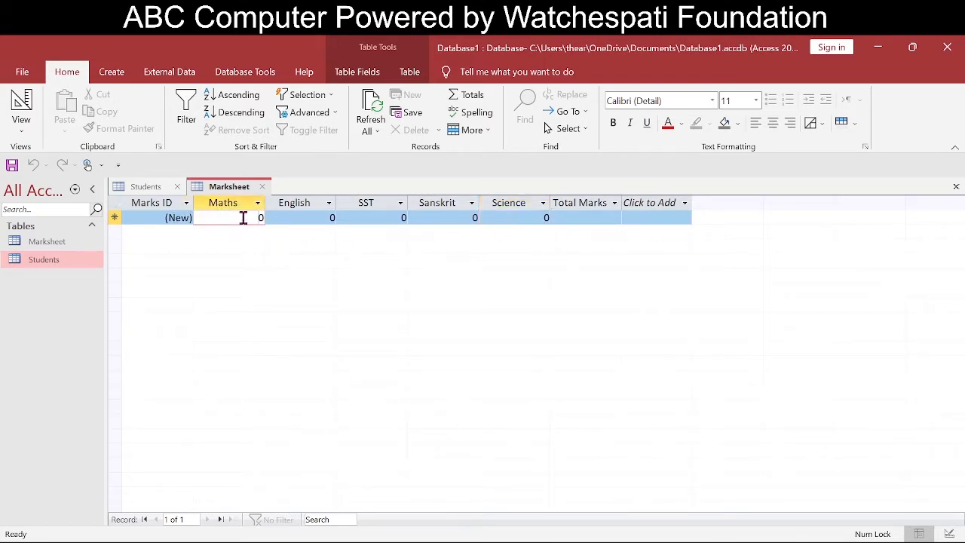
click(306, 217)
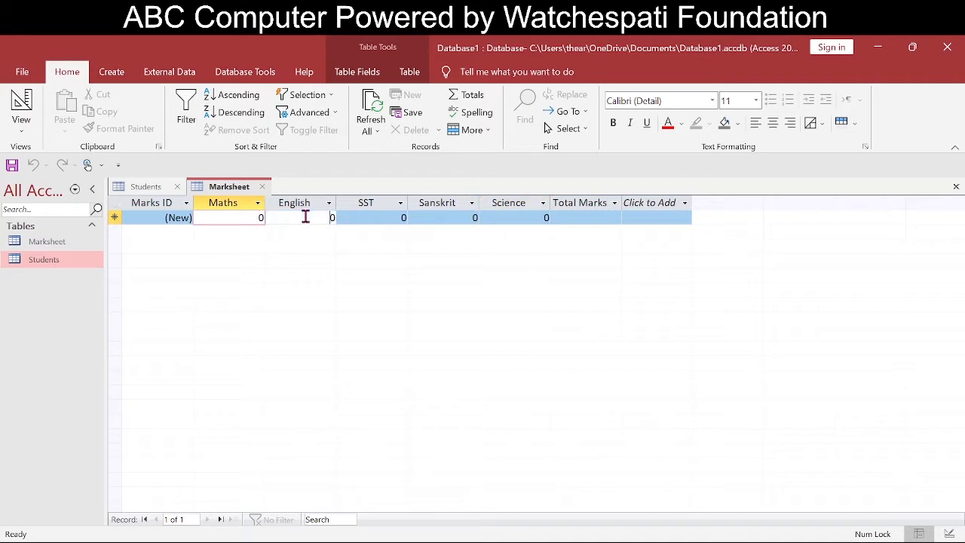
click(229, 219)
click(366, 218)
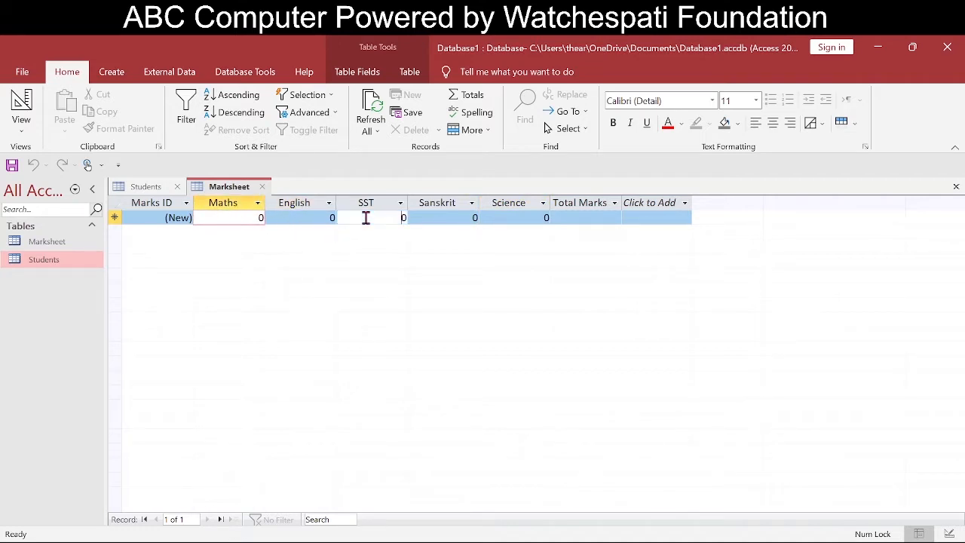
click(315, 217)
click(419, 217)
click(396, 217)
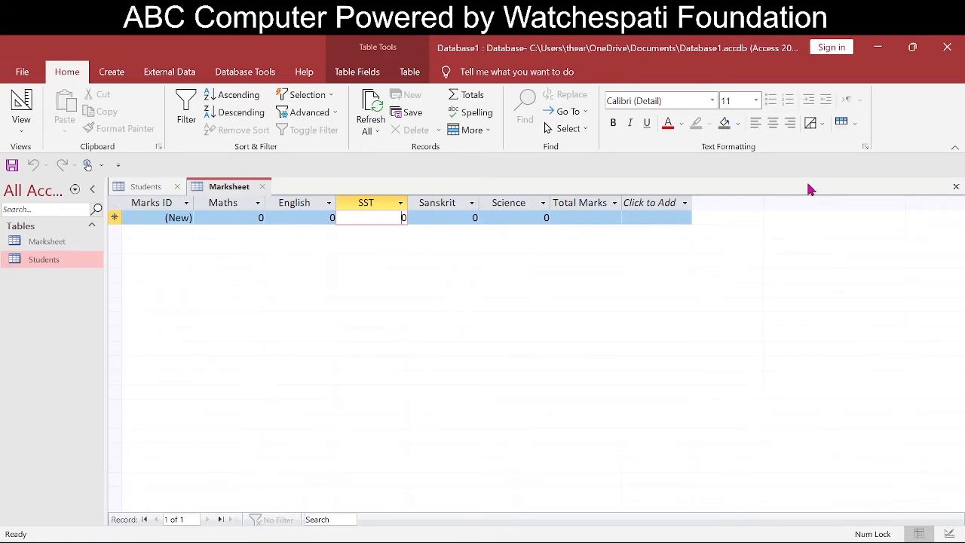
Close the Marksheet and Students tables, saving the Students changes, and reopen Students in Design View.
click(955, 187)
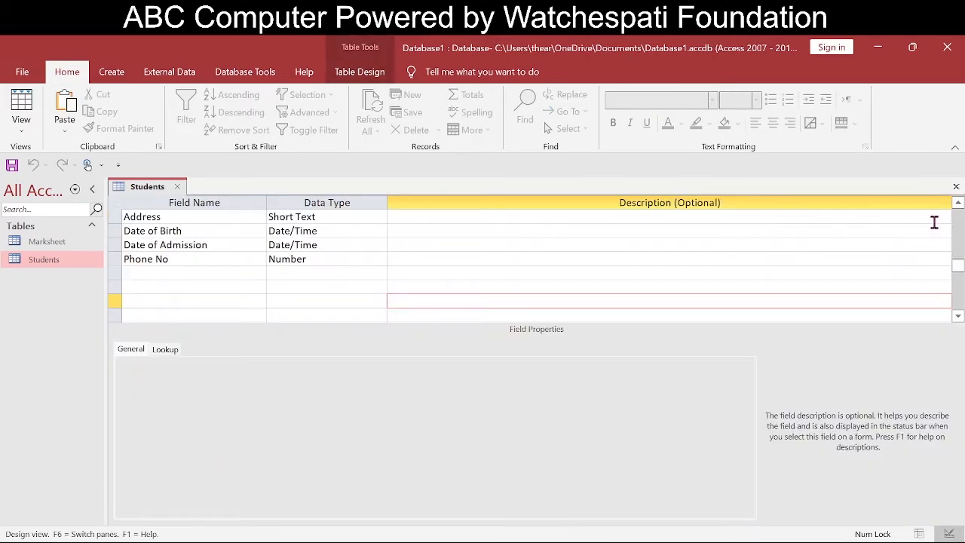
click(956, 187)
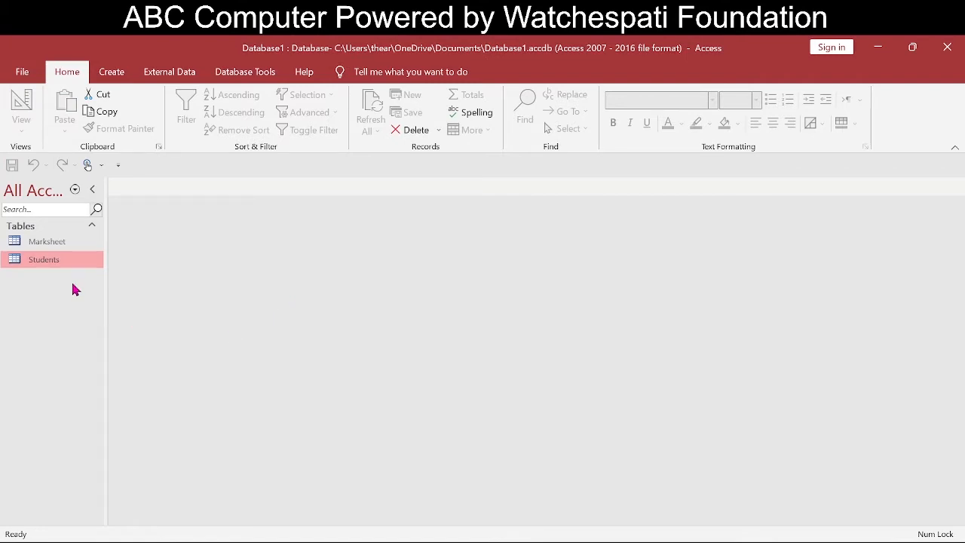
click(44, 243)
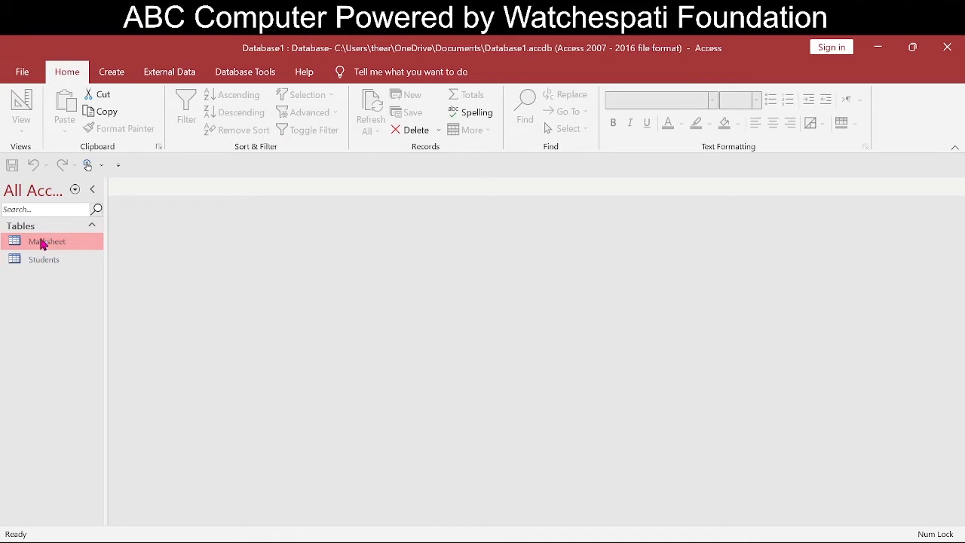
double_click(41, 258)
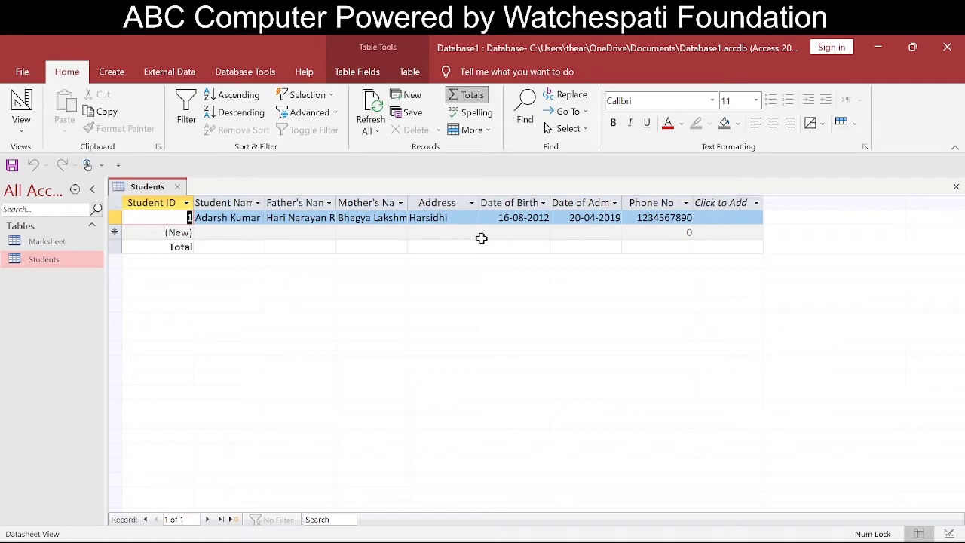
click(949, 533)
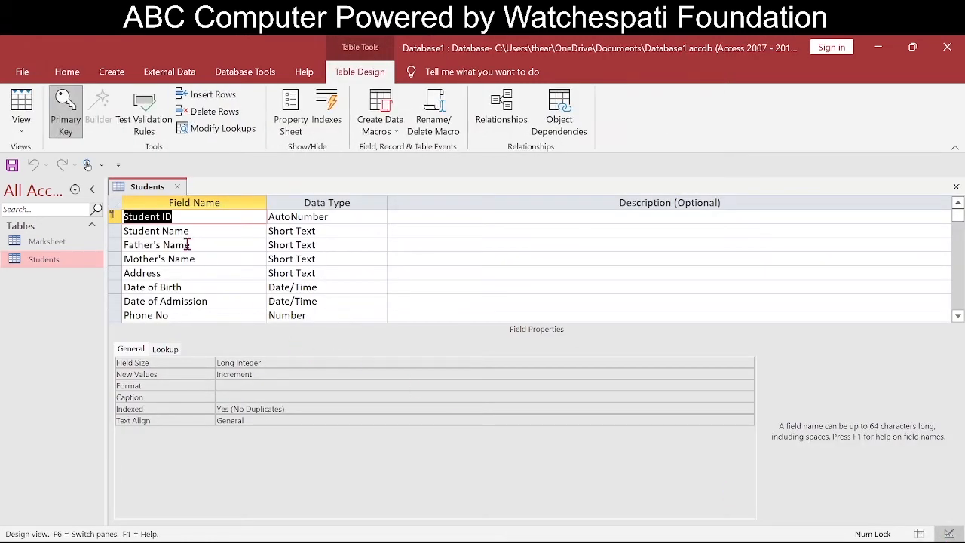
Add a Student Class field below Phone No in the Students table design.
scroll(187, 244, down, 1)
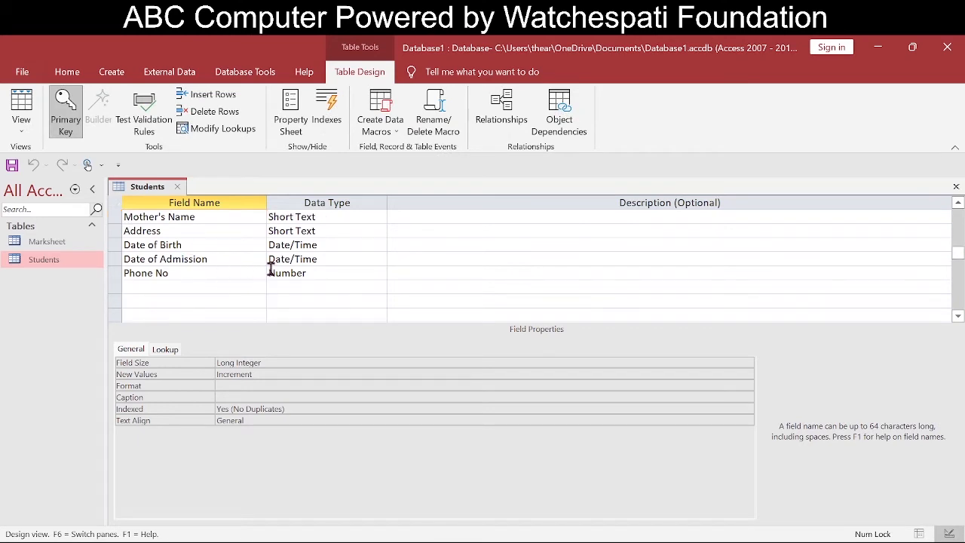
click(151, 285)
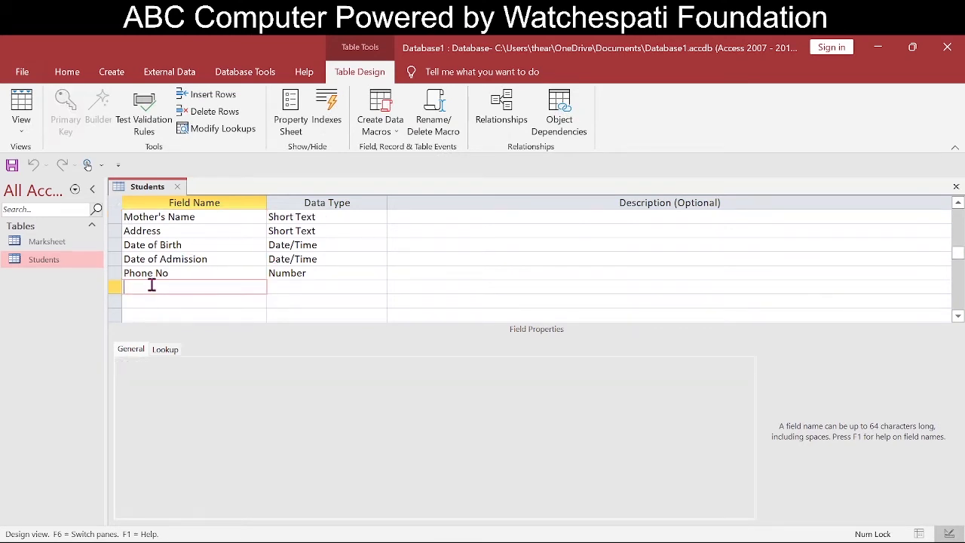
mouse_move(21, 539)
text(S)
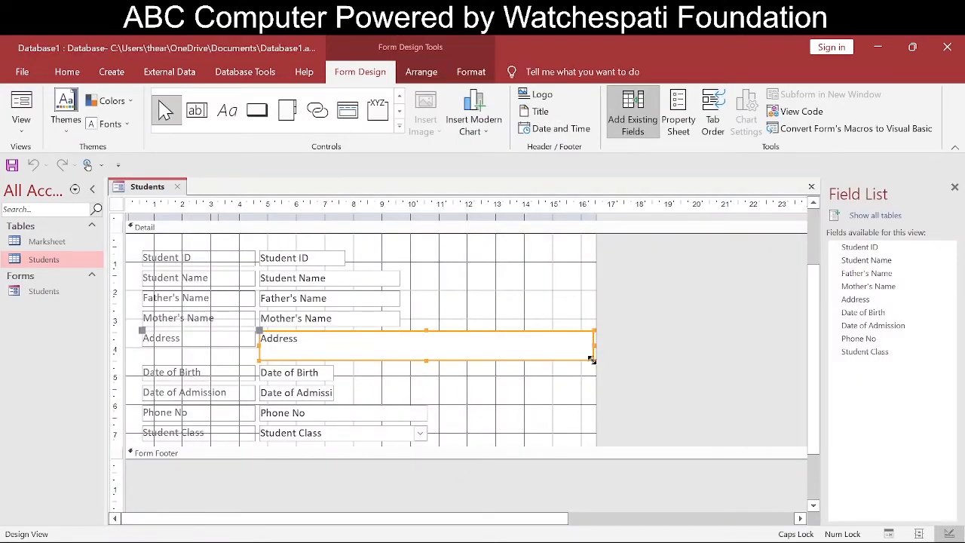
On the Students form, narrow the Address box to the name boxes' width and move the Date of Birth through Student Class controls into a second column.
drag(591, 359, 397, 363)
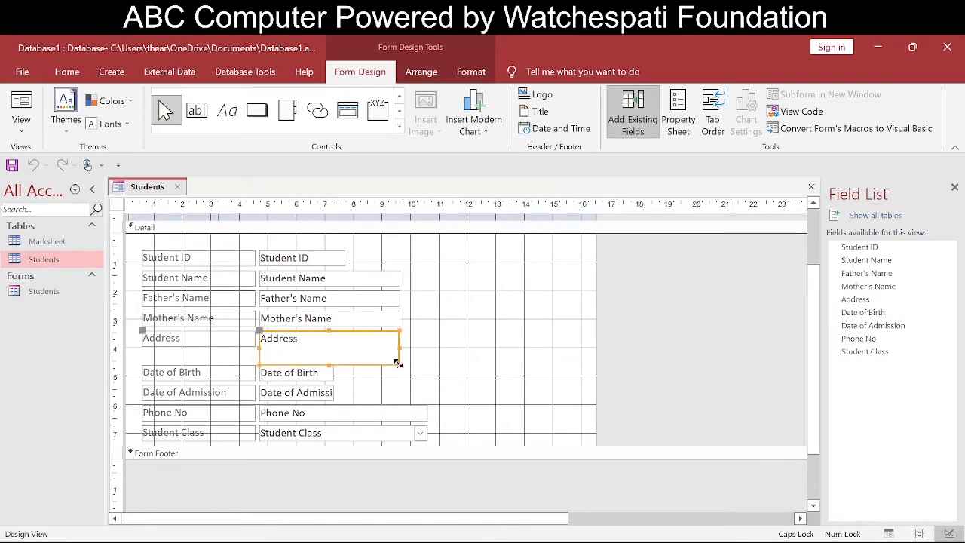
click(496, 359)
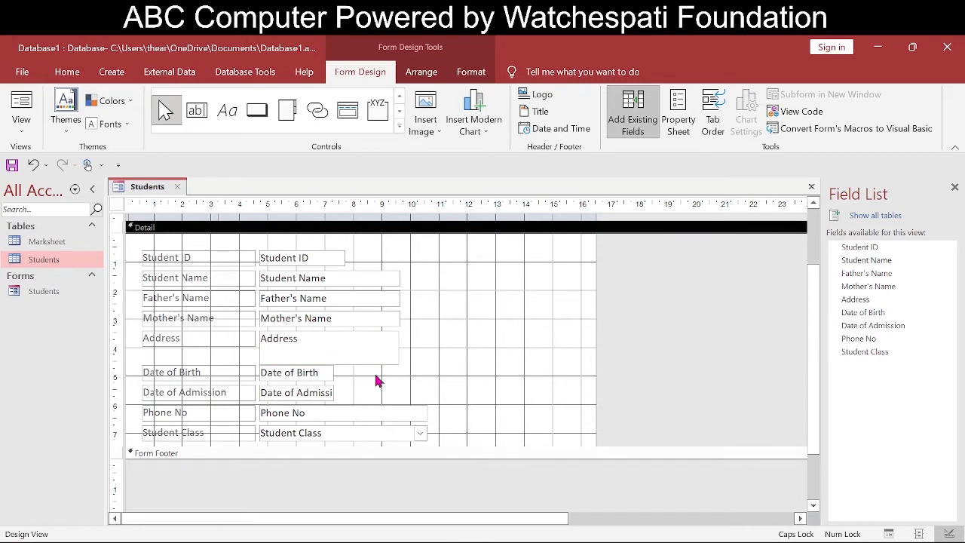
drag(427, 376, 184, 448)
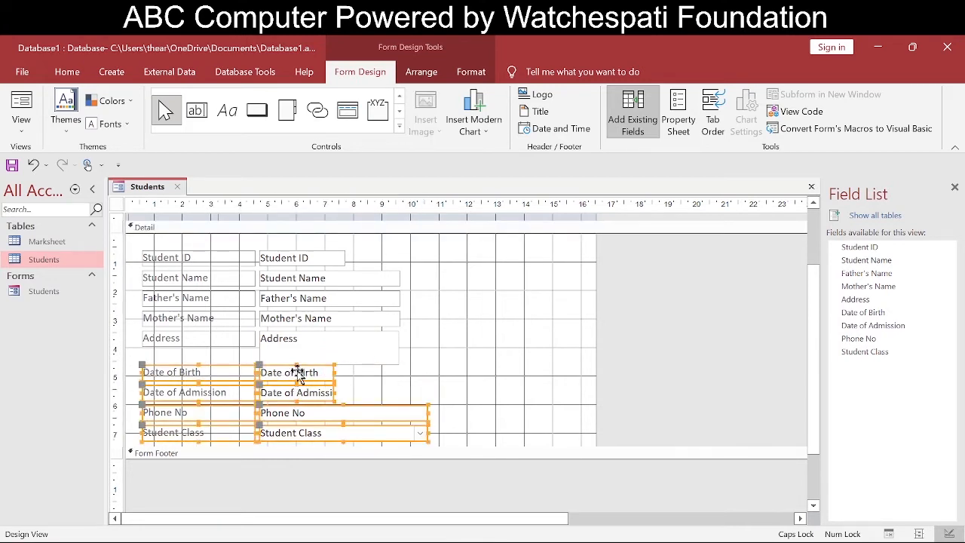
drag(299, 371, 584, 254)
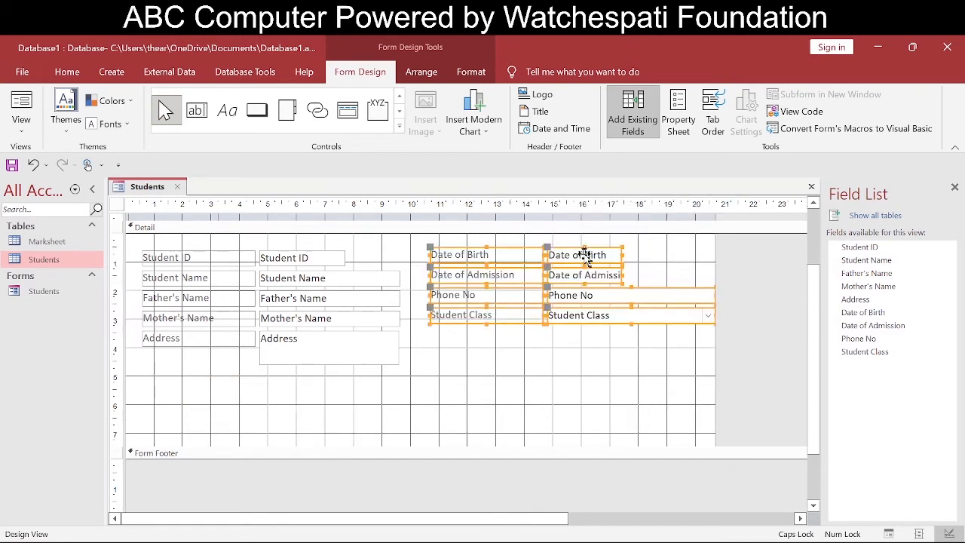
click(587, 366)
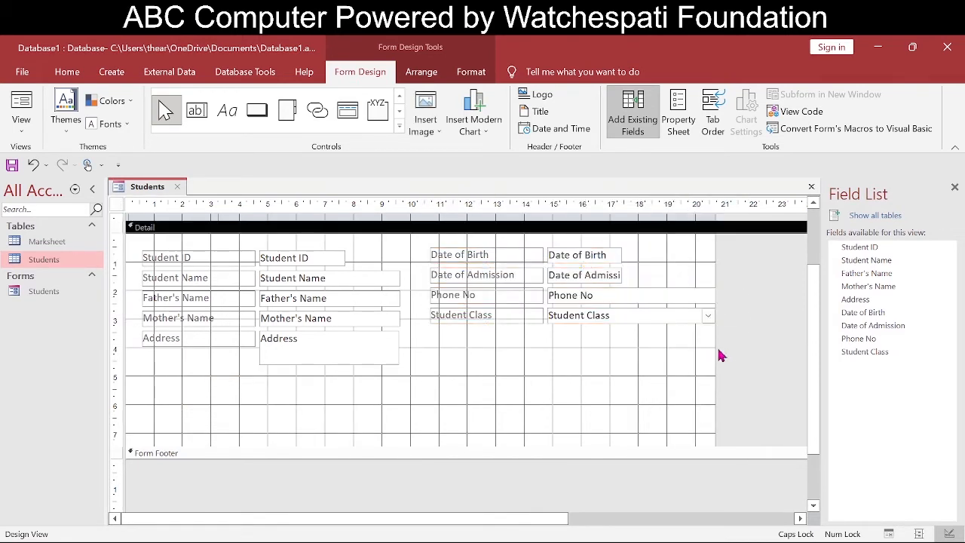
Widen the Students form to about 20.9 cm, set its Record Selectors property to No, and show it in Form View.
drag(715, 347, 720, 347)
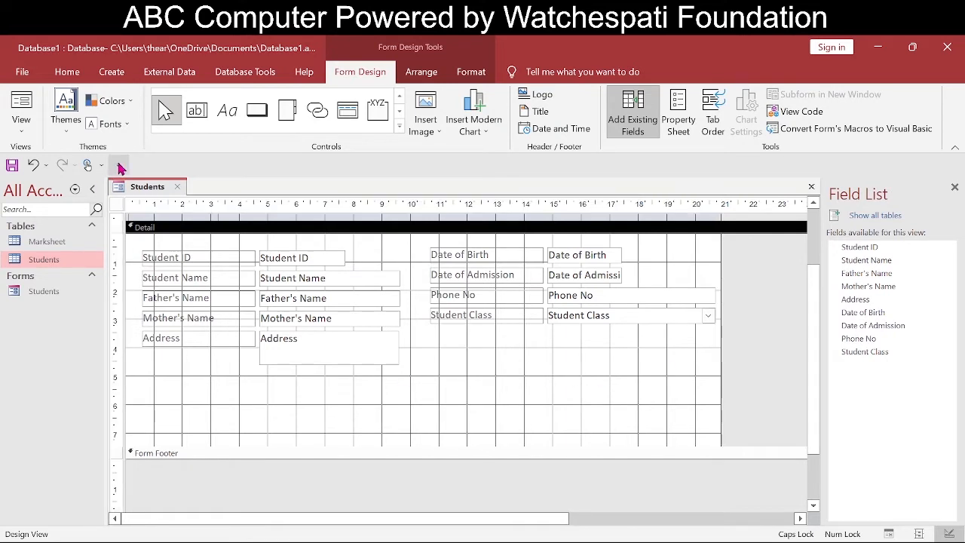
click(118, 206)
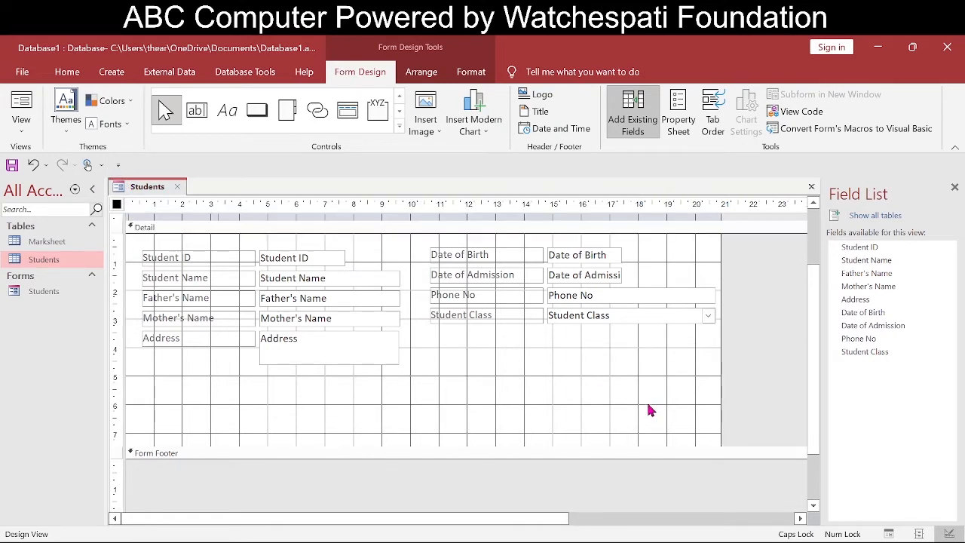
click(678, 120)
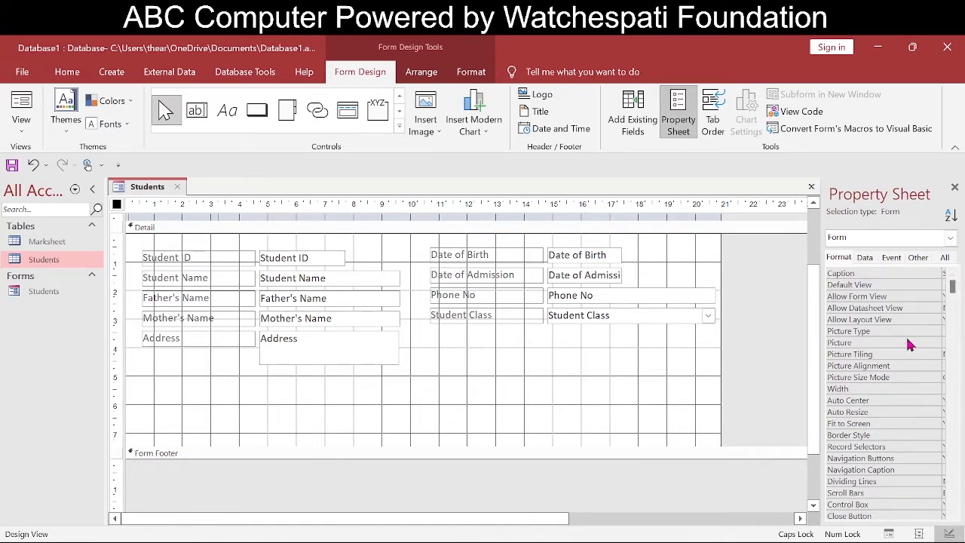
scroll(901, 366, down, 5)
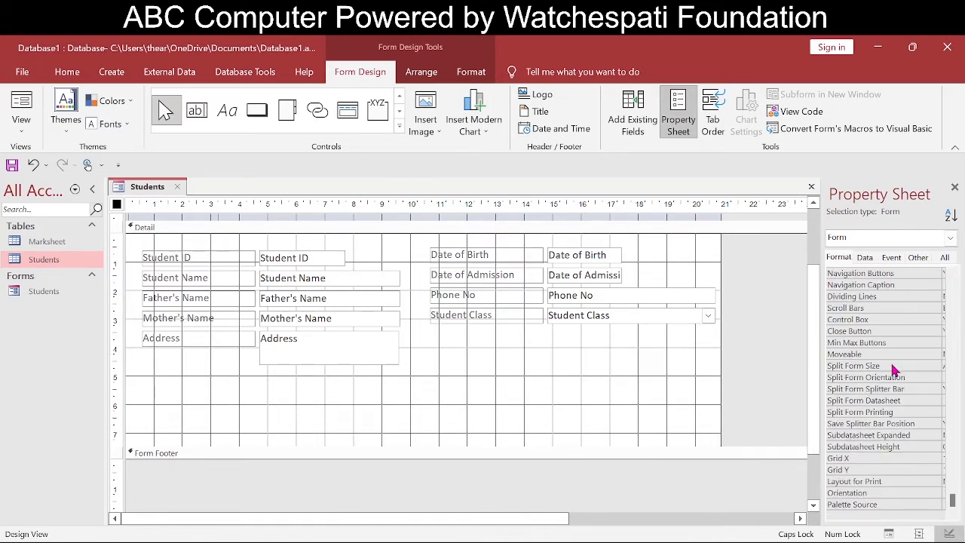
scroll(864, 420, up, 1)
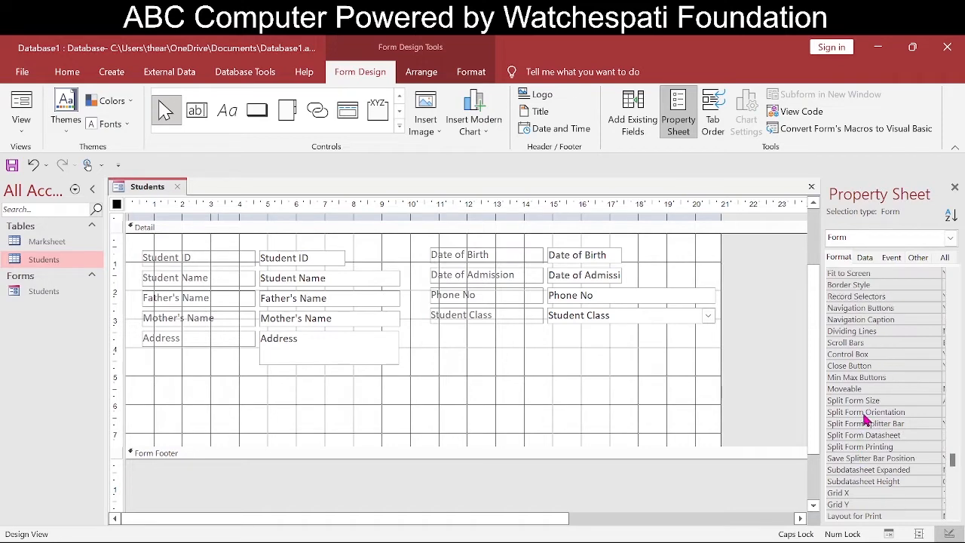
scroll(865, 420, up, 4)
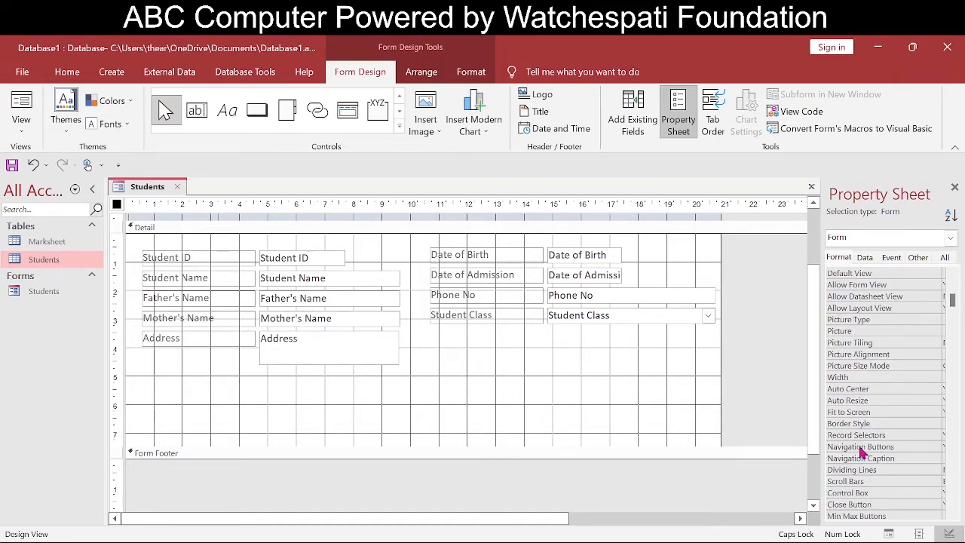
click(838, 437)
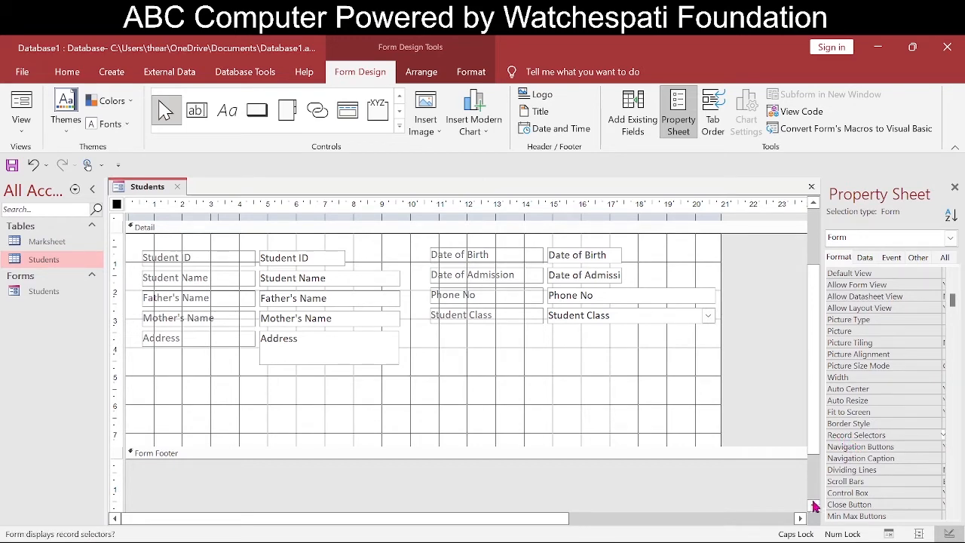
drag(820, 480, 767, 491)
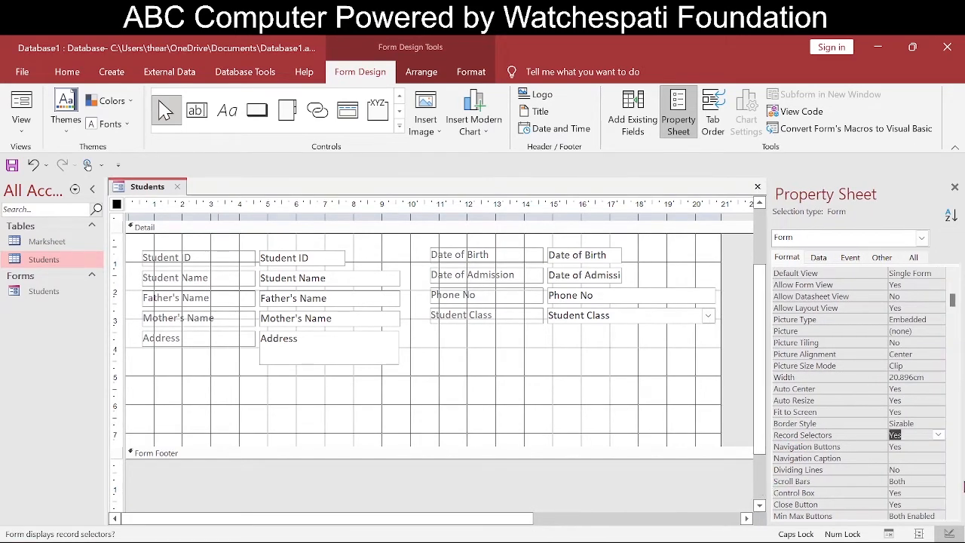
click(939, 436)
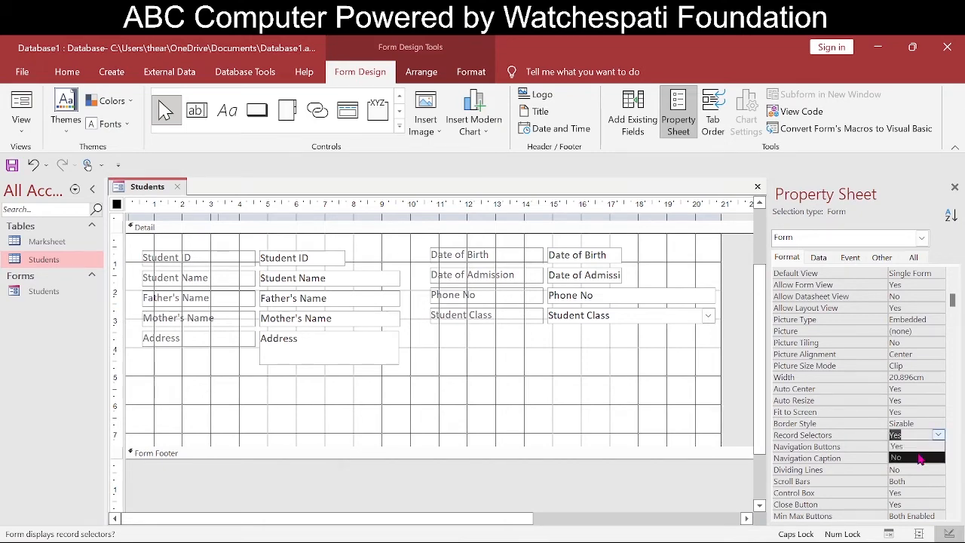
click(919, 458)
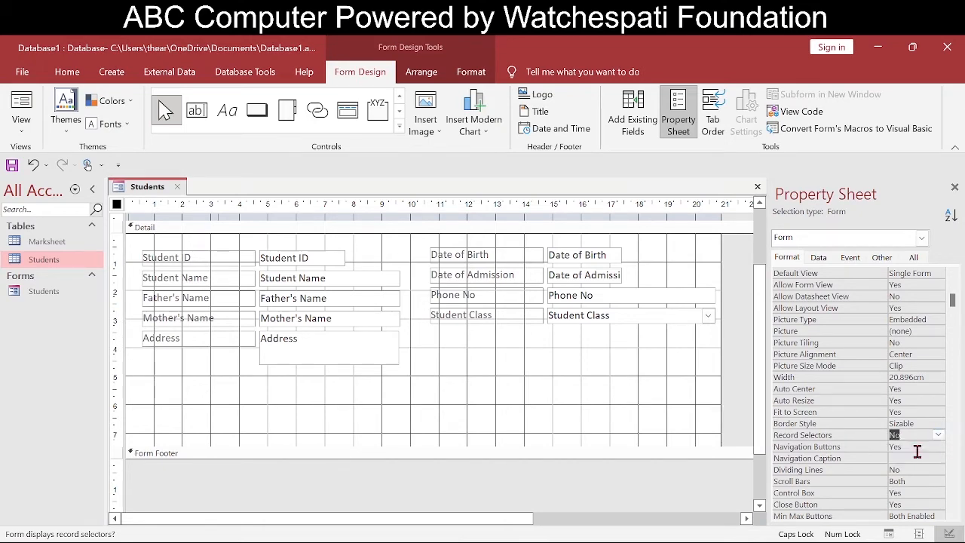
click(888, 534)
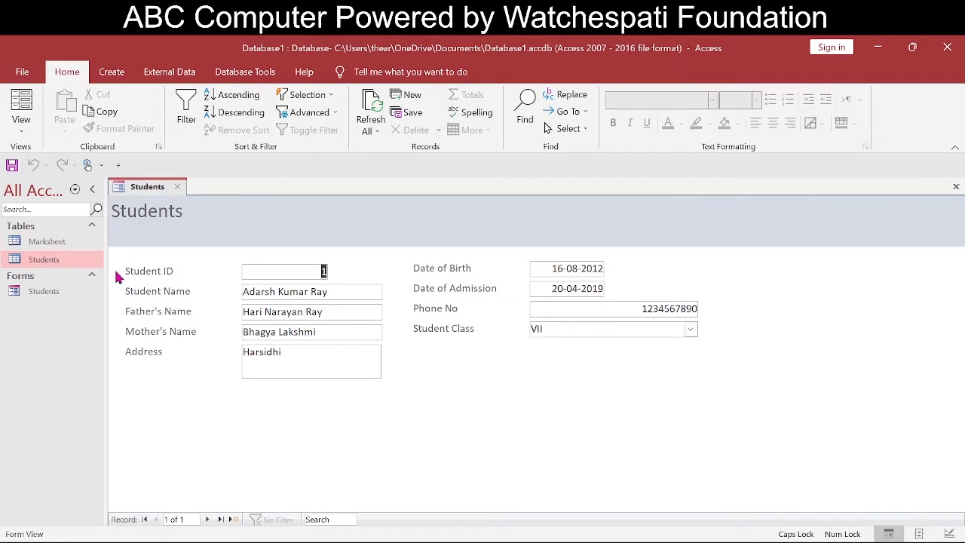
Set the form's Record Selectors property to Yes and select the whole record in Form View.
click(948, 534)
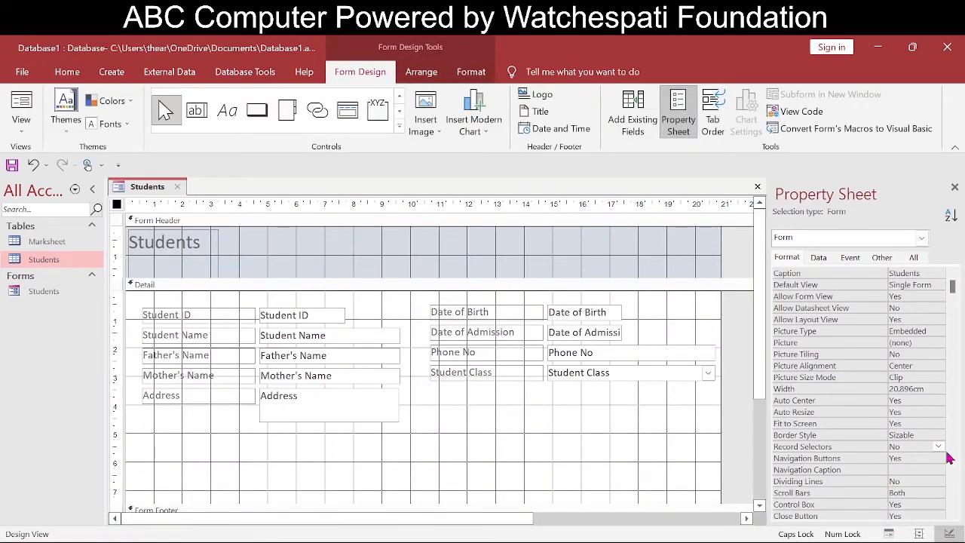
click(938, 446)
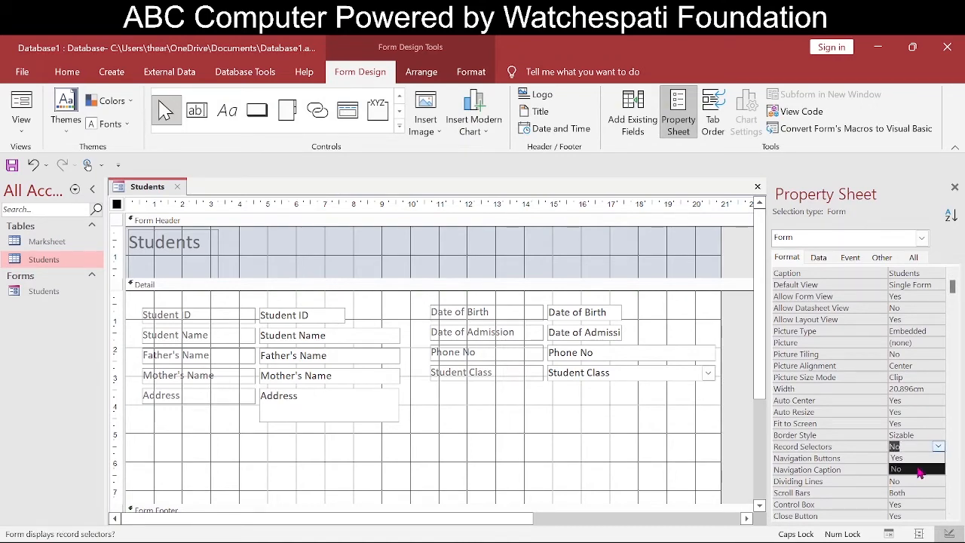
click(919, 458)
click(888, 533)
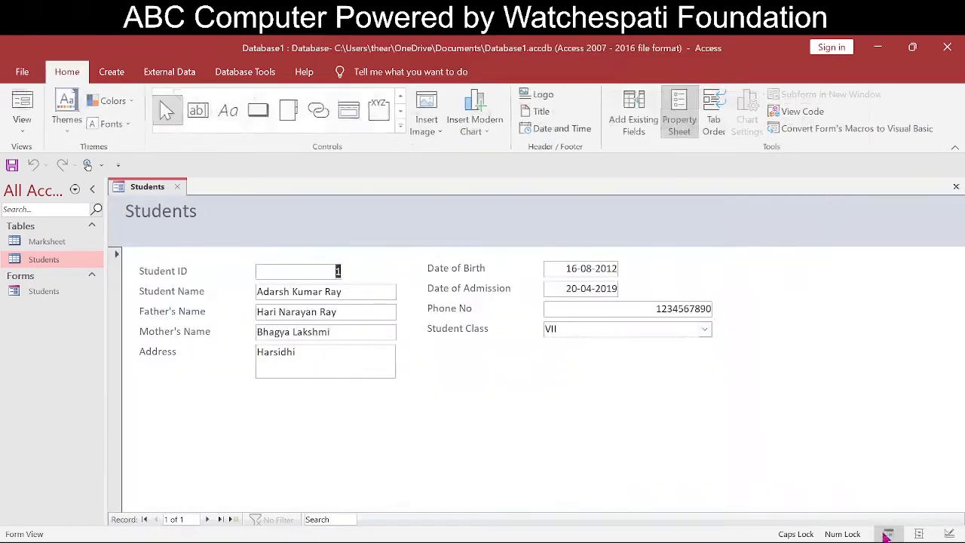
click(113, 314)
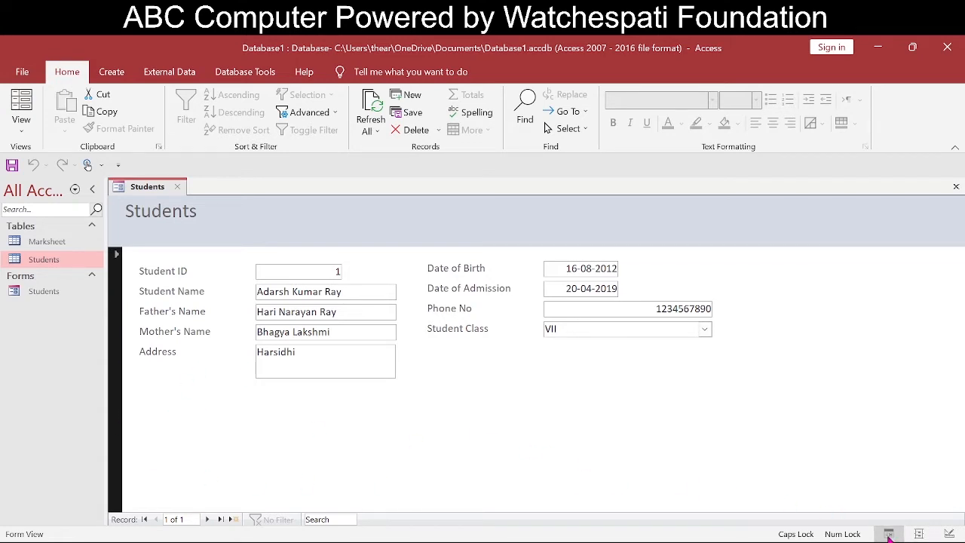
Set the form's Record Selectors property to No again and test the Mother's Name, Address and Phone No fields in Form View.
click(949, 533)
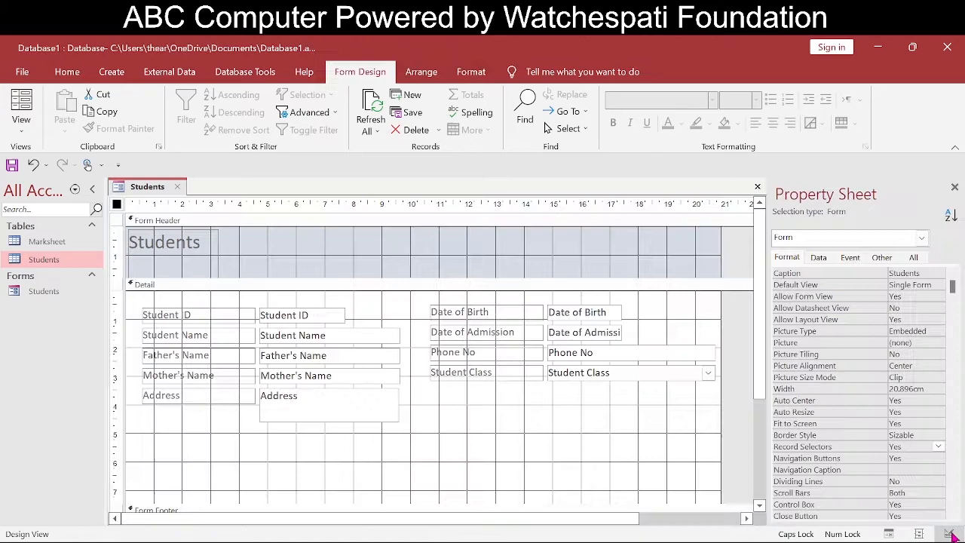
click(938, 446)
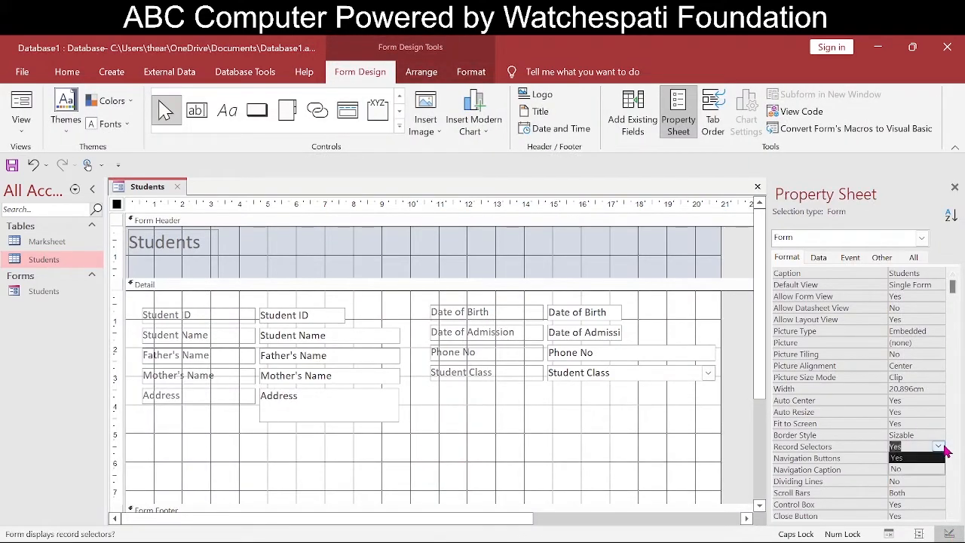
click(905, 469)
click(888, 533)
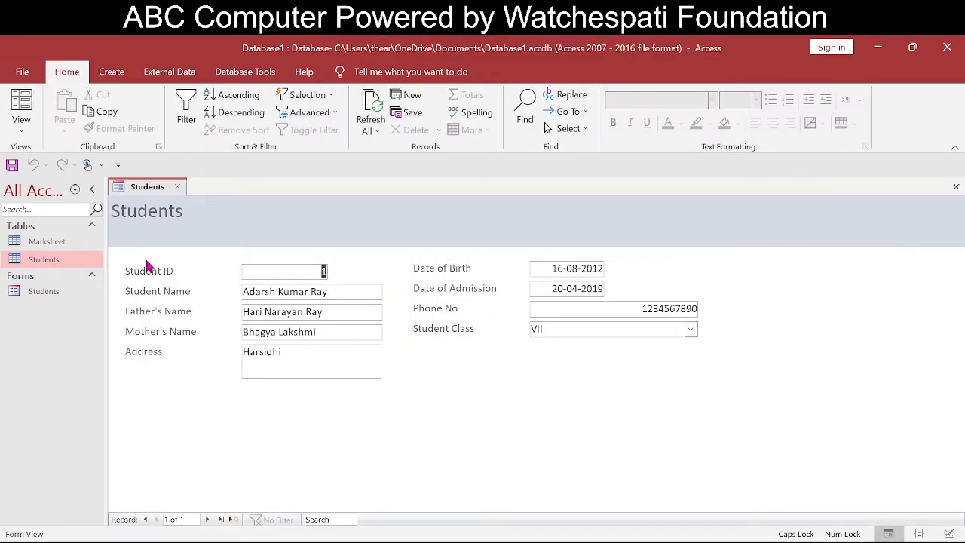
click(137, 338)
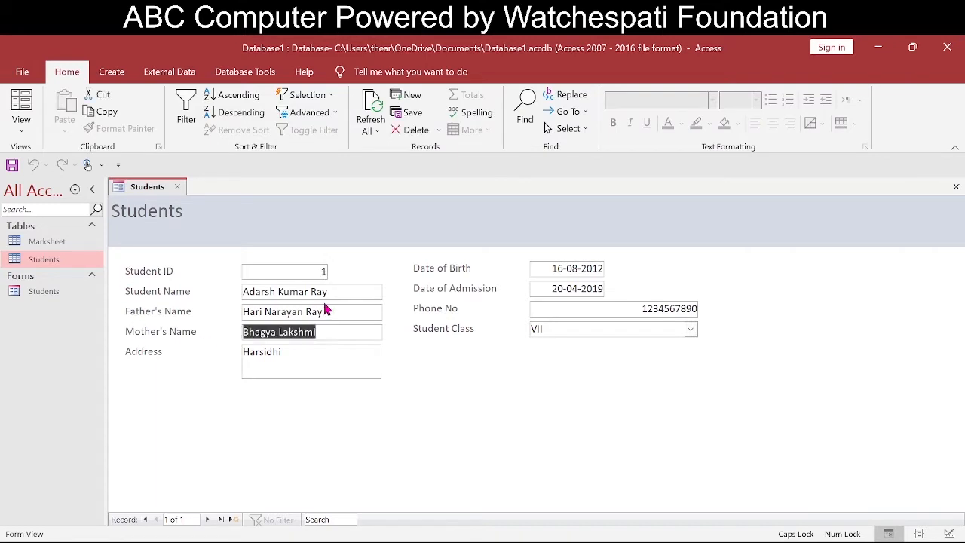
click(324, 348)
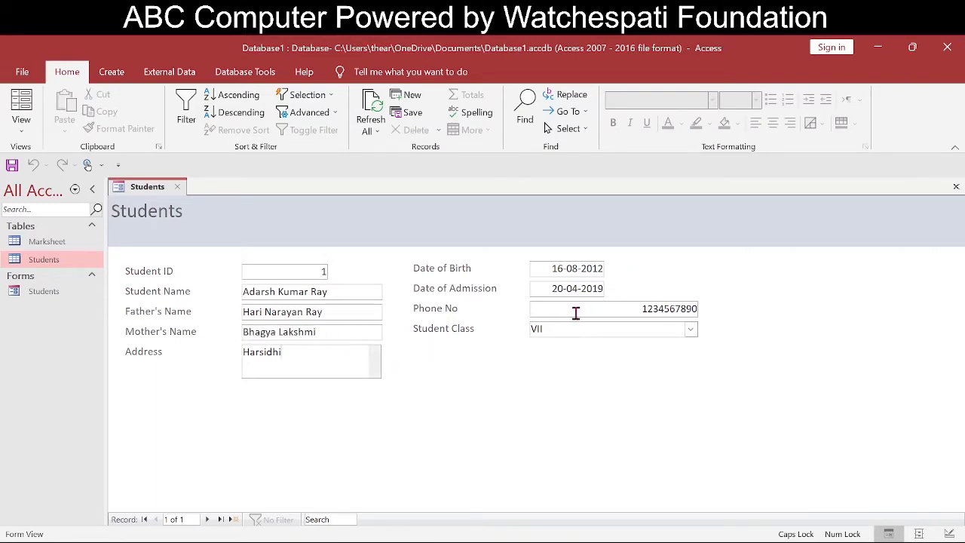
click(575, 312)
click(305, 349)
In Design View, place a command button below the fields, about 9 cm across and 5.9 cm down, with the Record Operations action Add New Record.
click(949, 533)
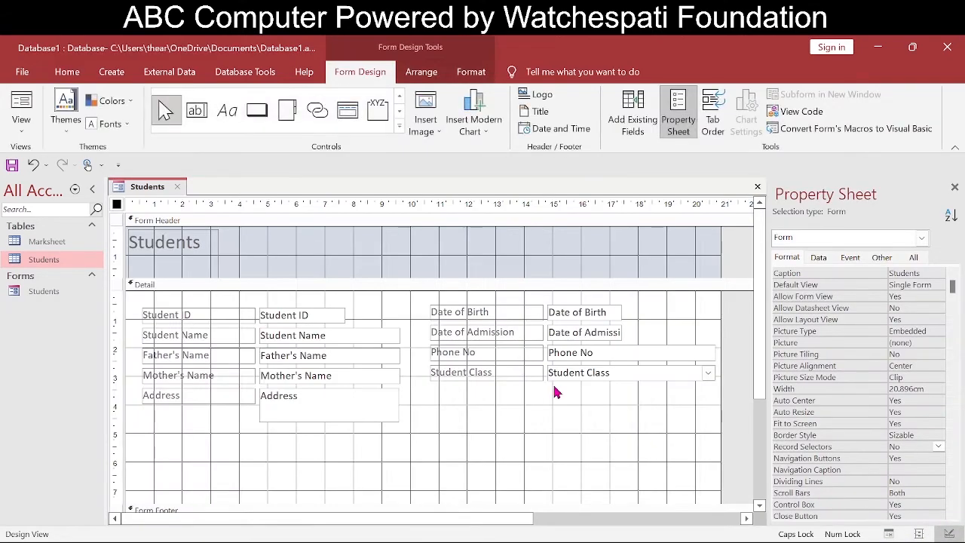
scroll(556, 394, down, 2)
scroll(555, 393, up, 1)
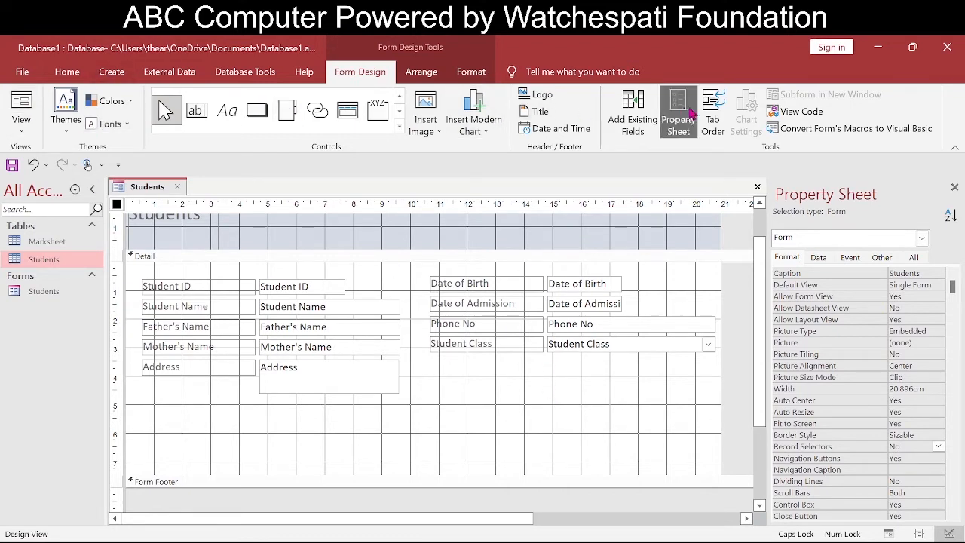
click(178, 126)
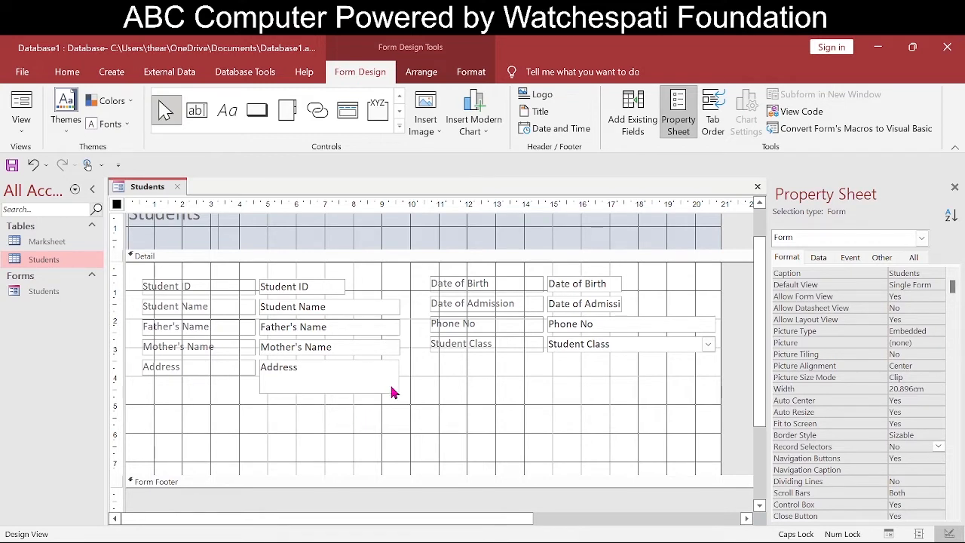
click(264, 106)
click(385, 432)
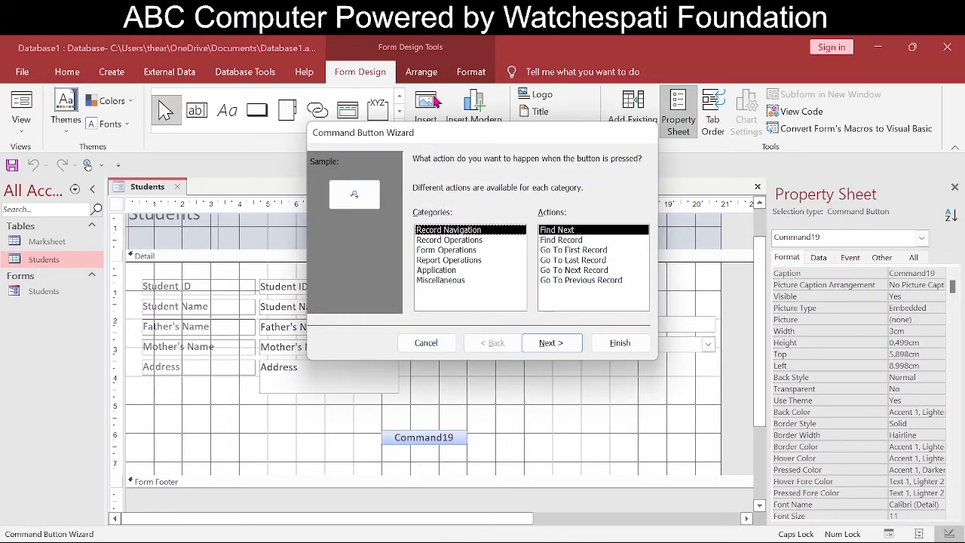
drag(445, 133, 601, 146)
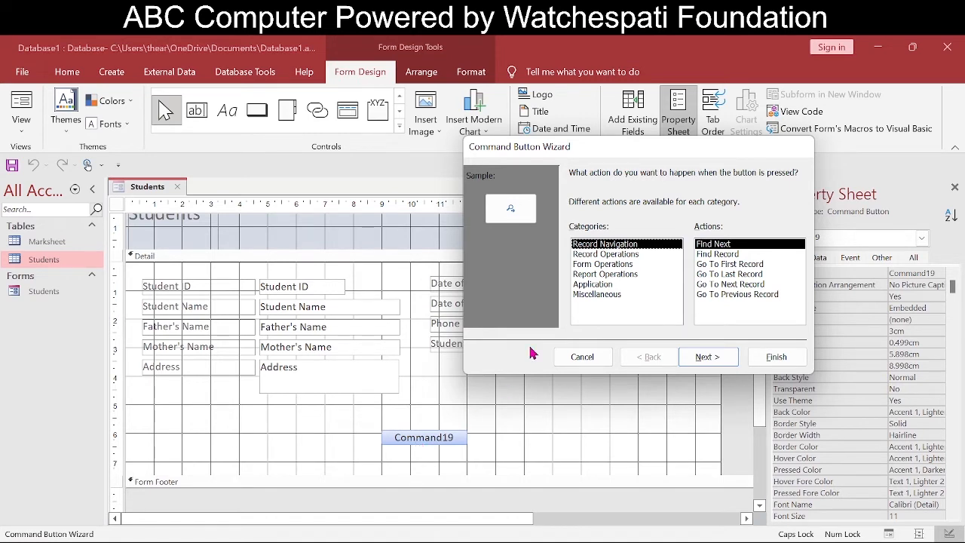
click(603, 255)
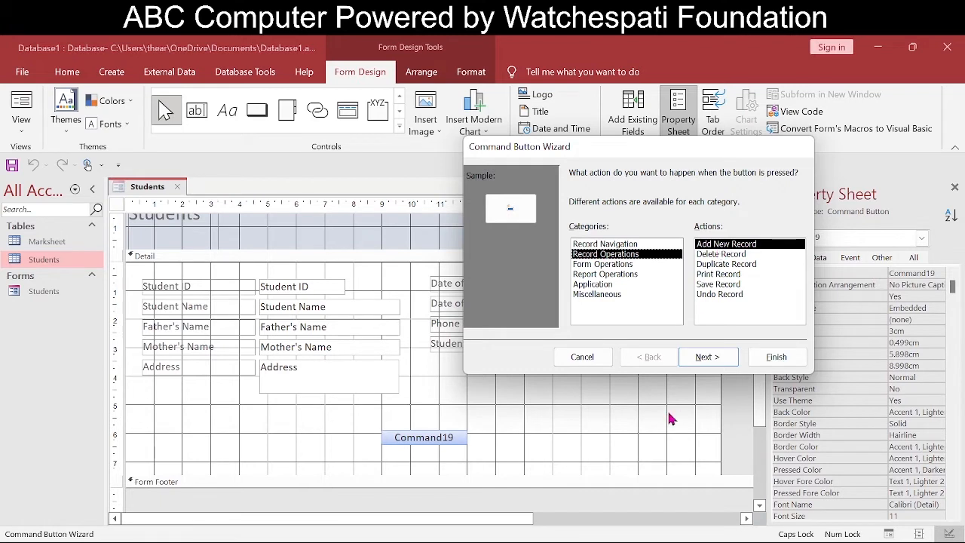
click(725, 246)
click(695, 359)
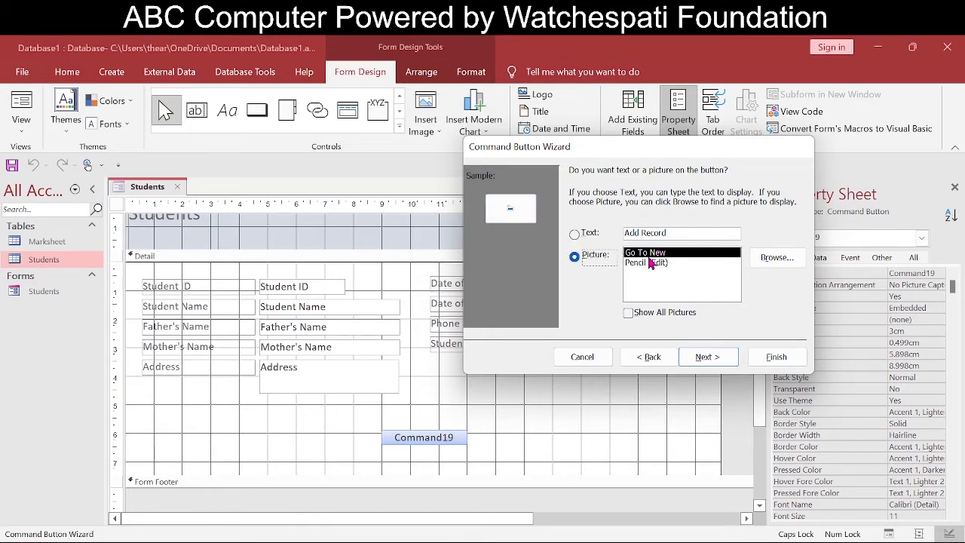
Give the command button the text New Admission instead of a picture, name it New_Admission, and finish creating it.
click(647, 262)
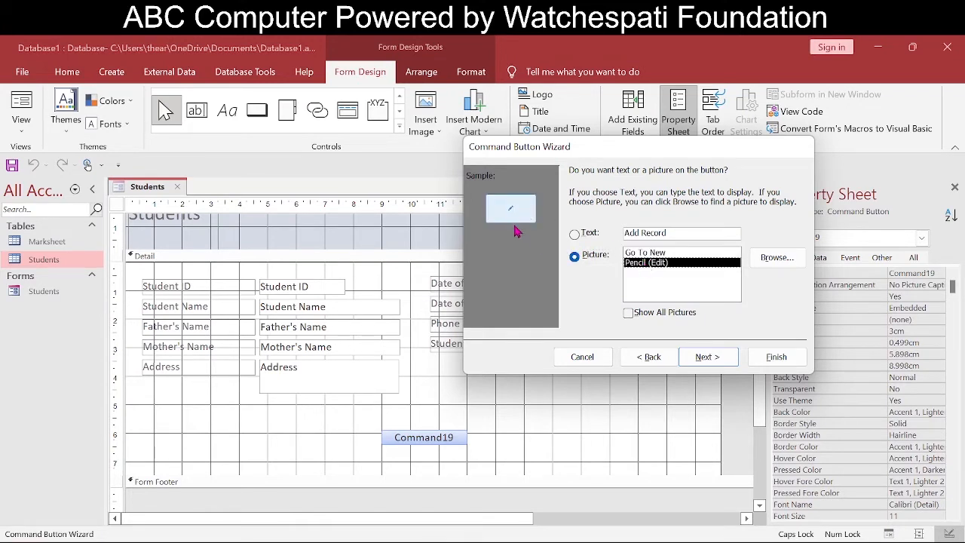
click(574, 234)
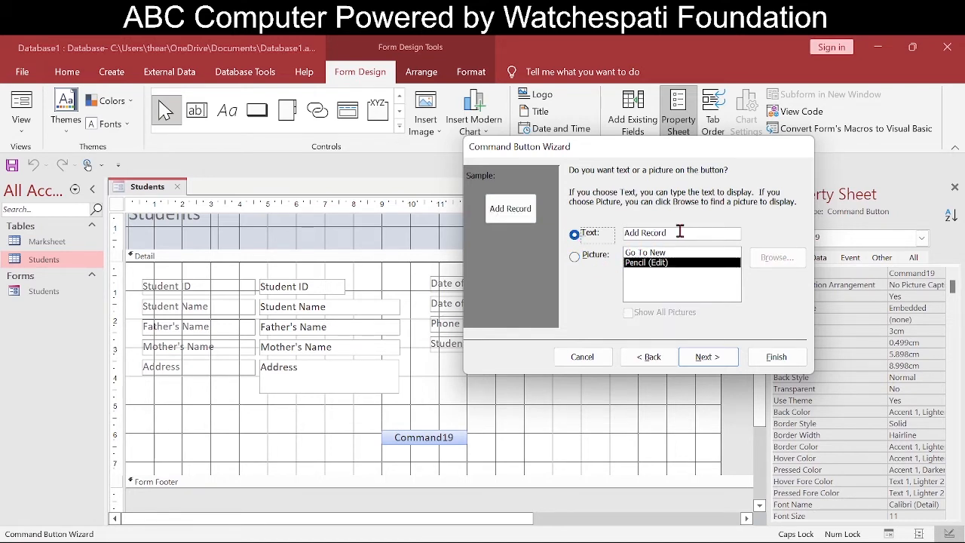
drag(679, 231, 616, 245)
drag(677, 231, 603, 233)
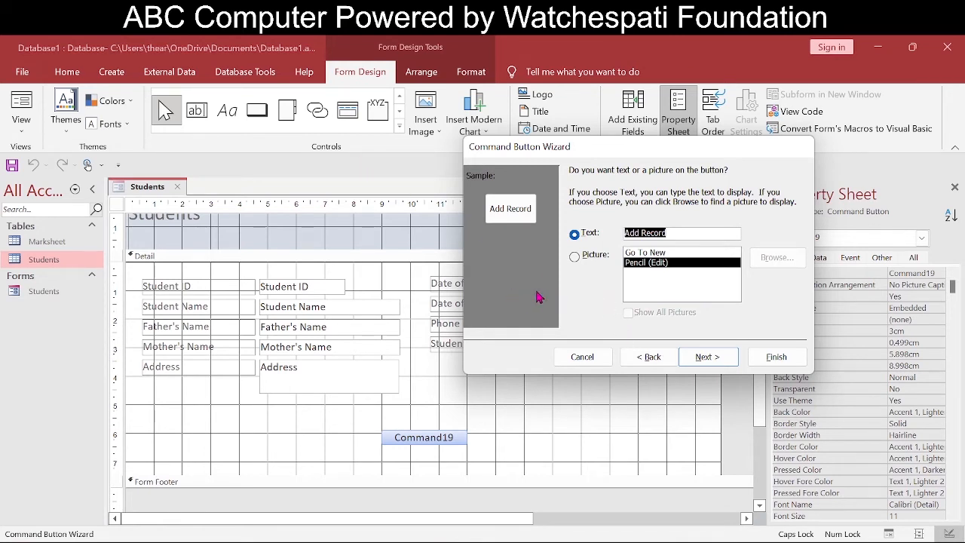
text(Ne)
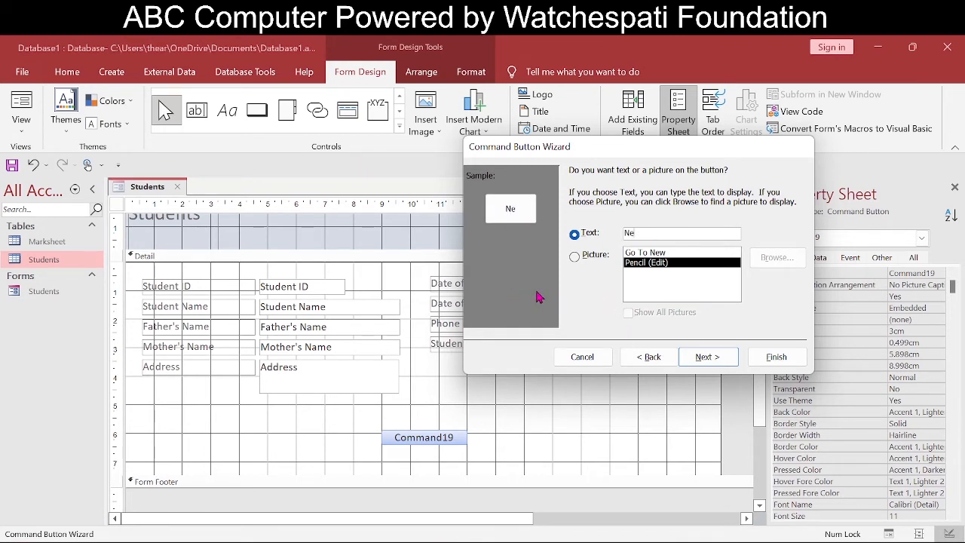
text(w Admission)
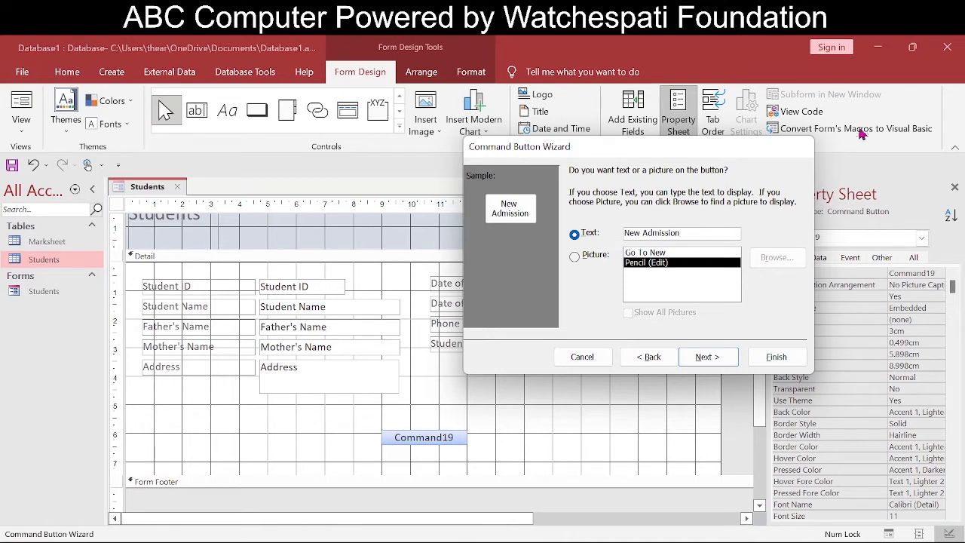
click(691, 358)
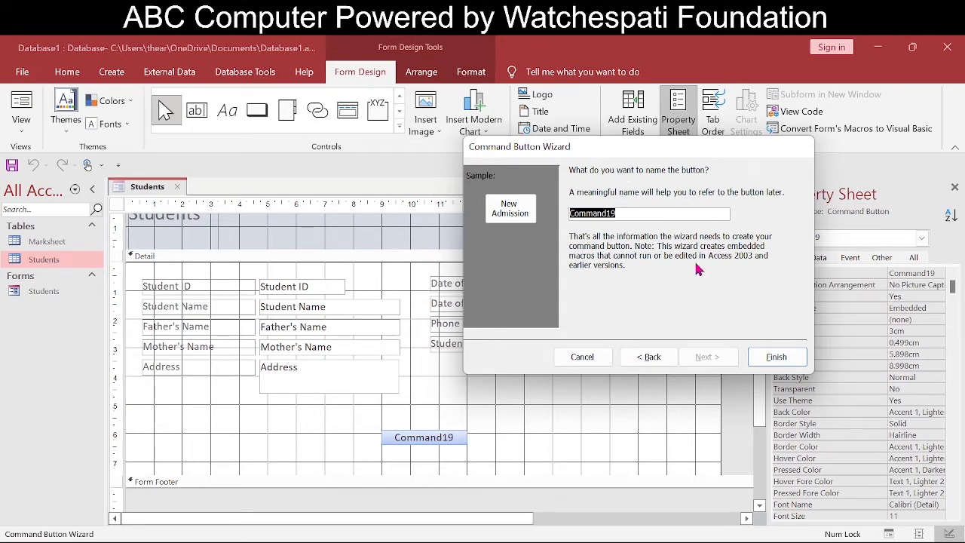
text(New_Admission)
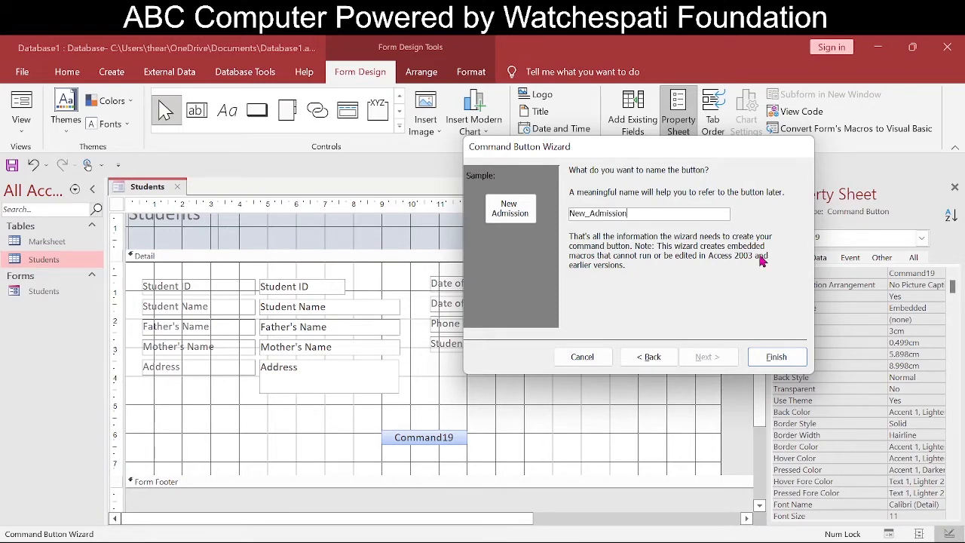
click(777, 358)
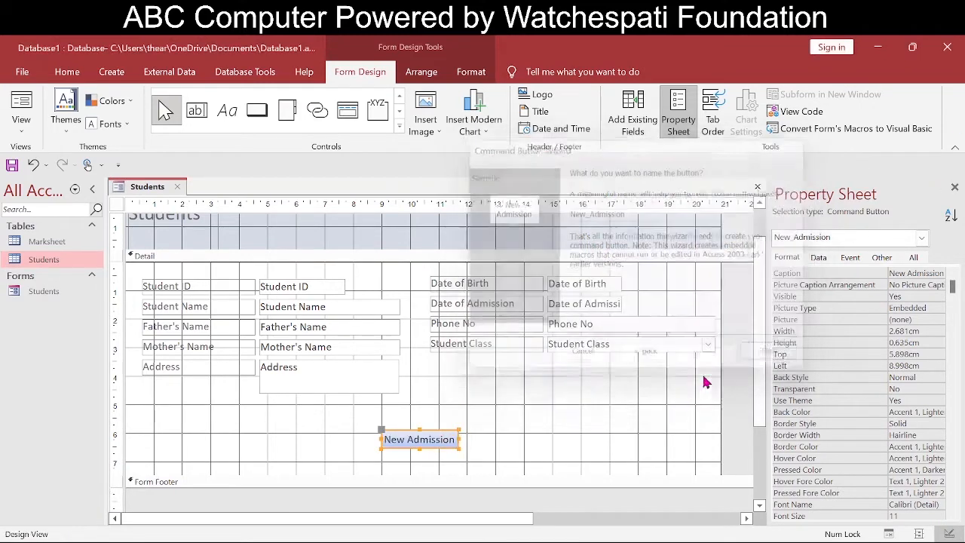
Enlarge the New Admission button to about 2.7 by 1.3 cm and move it to about 8.8 cm across and 4.9 cm down.
drag(459, 447, 460, 468)
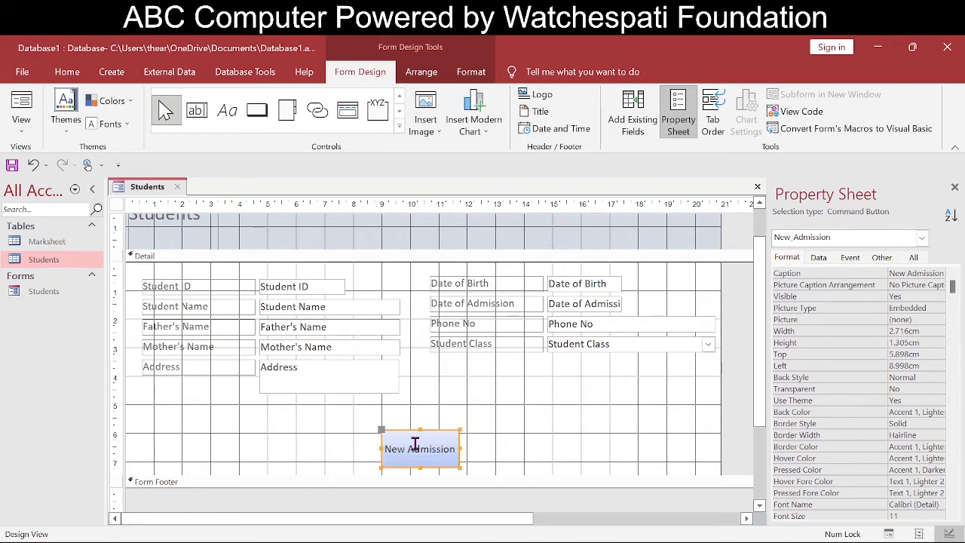
drag(377, 431, 450, 407)
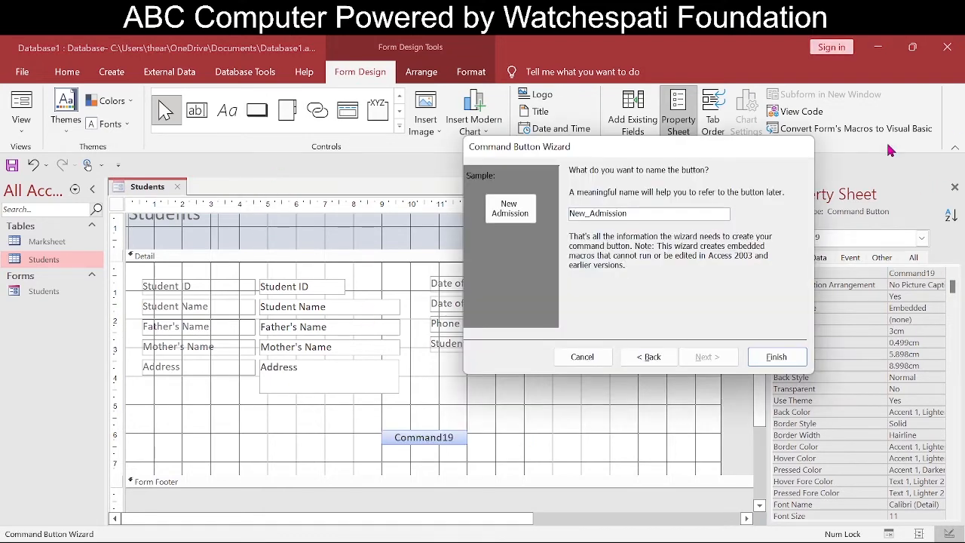
click(773, 356)
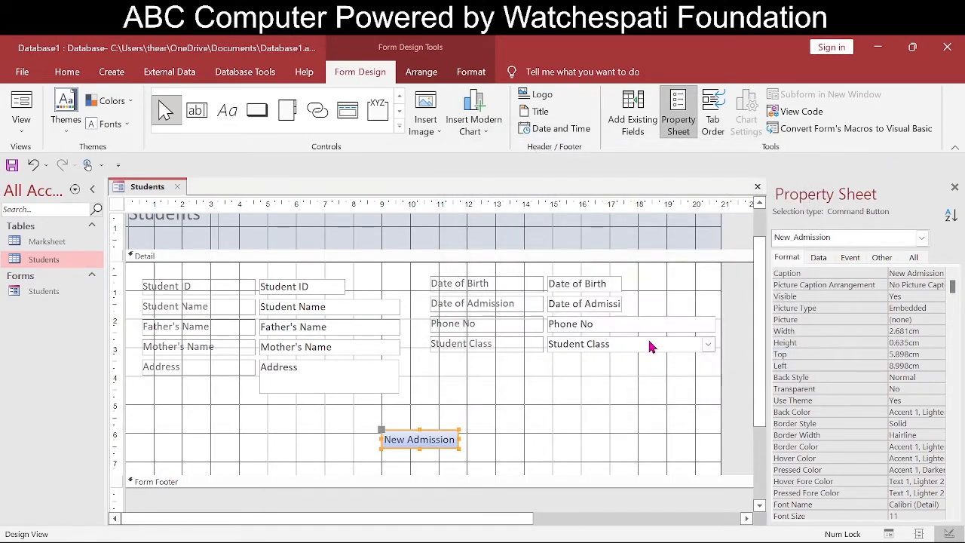
drag(459, 449, 459, 469)
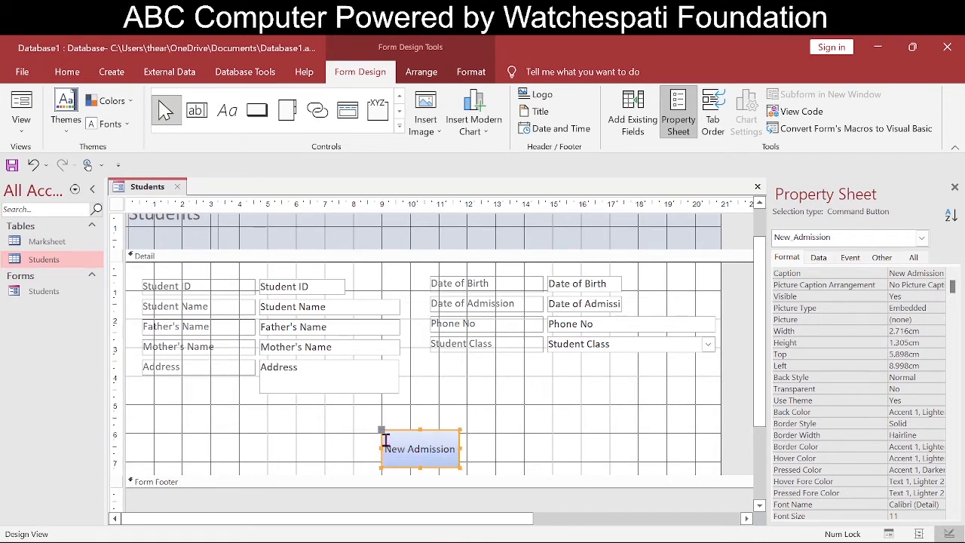
drag(379, 431, 450, 409)
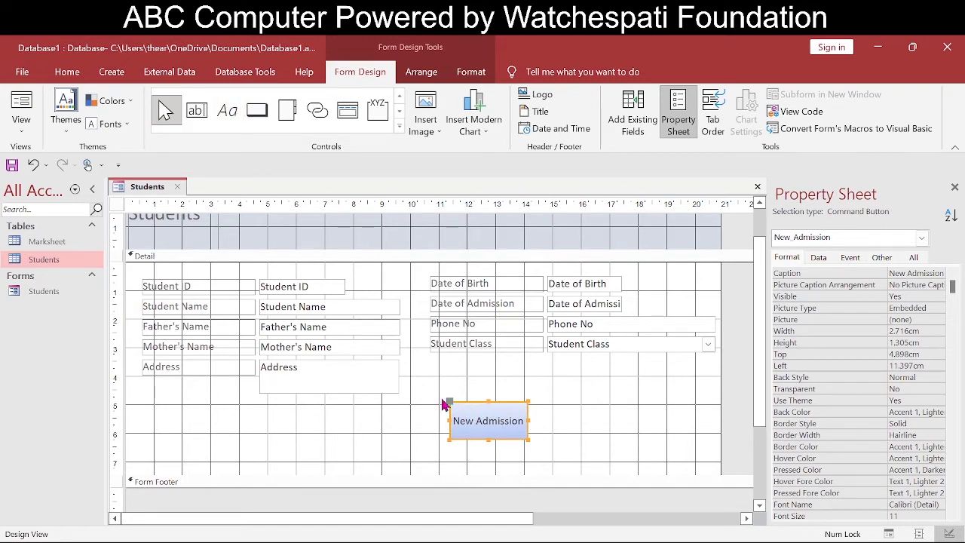
drag(452, 402, 376, 400)
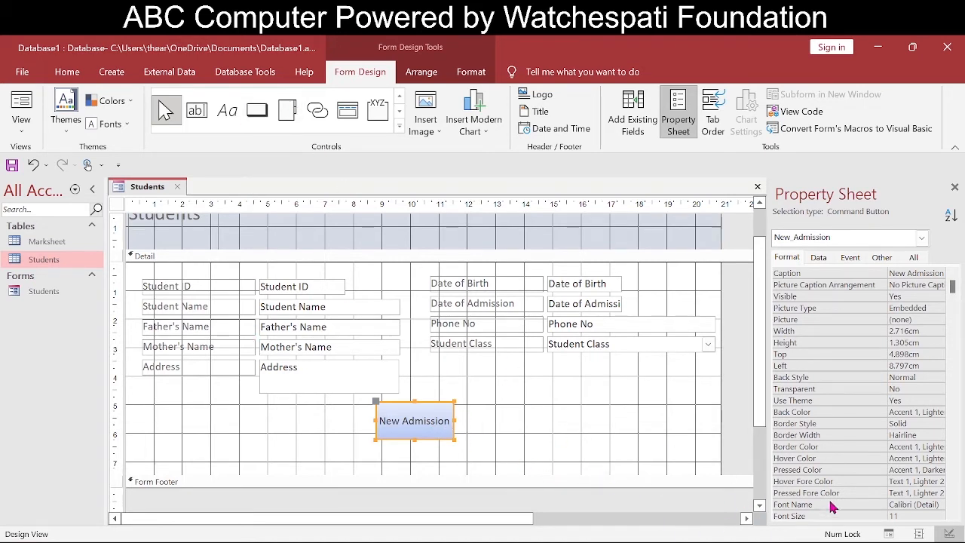
Open the embedded macro behind the New Admission button's On Click event.
click(850, 257)
click(937, 273)
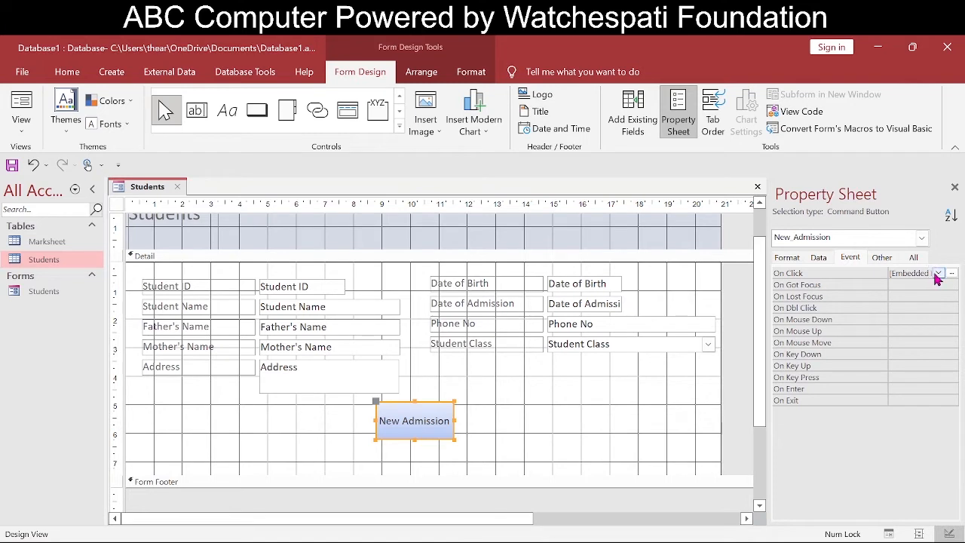
click(938, 273)
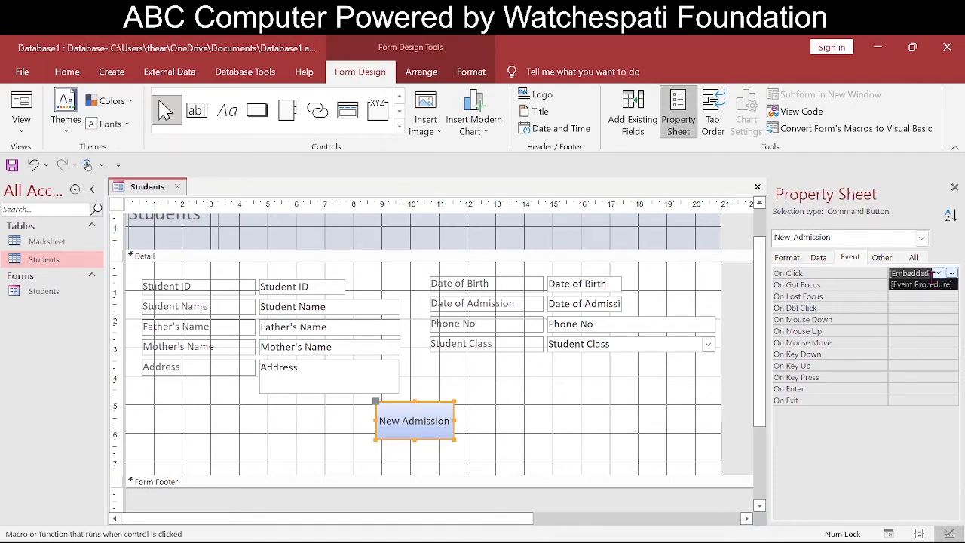
click(939, 278)
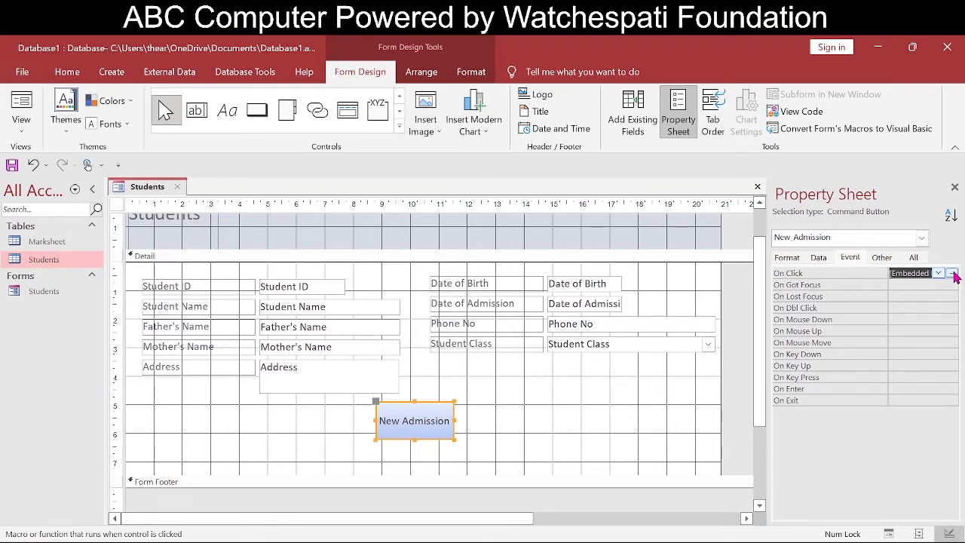
click(952, 274)
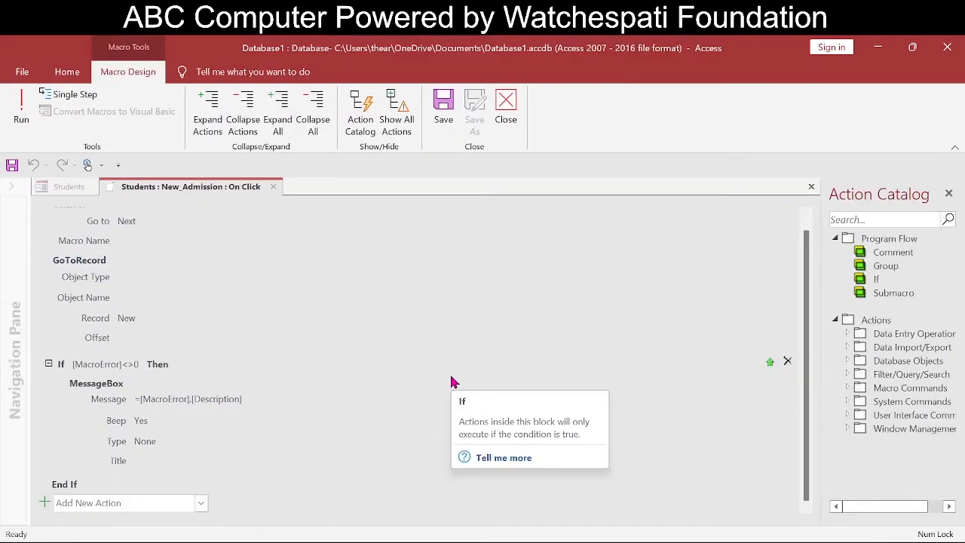
Read through the On Click macro and browse the list of actions that can be added to it.
scroll(355, 387, up, 1)
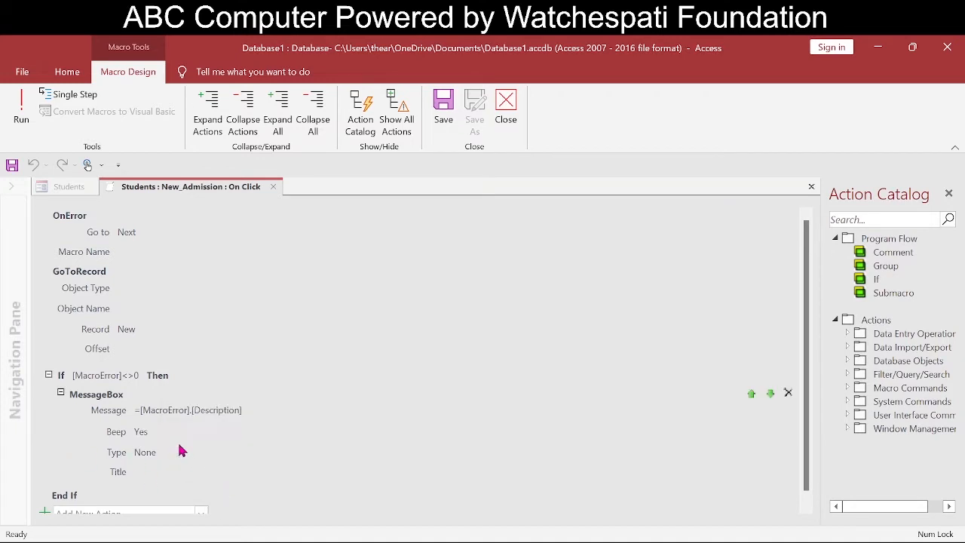
scroll(276, 463, down, 1)
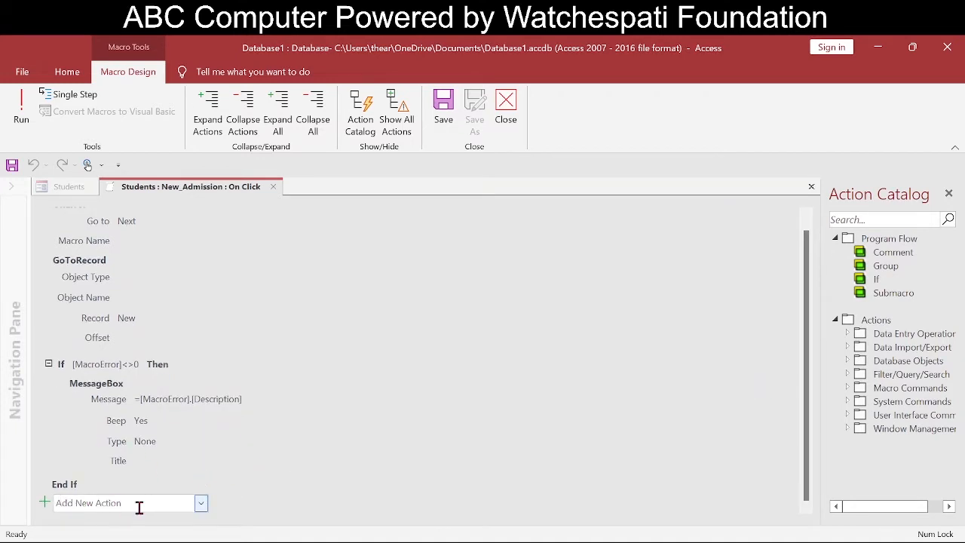
click(201, 504)
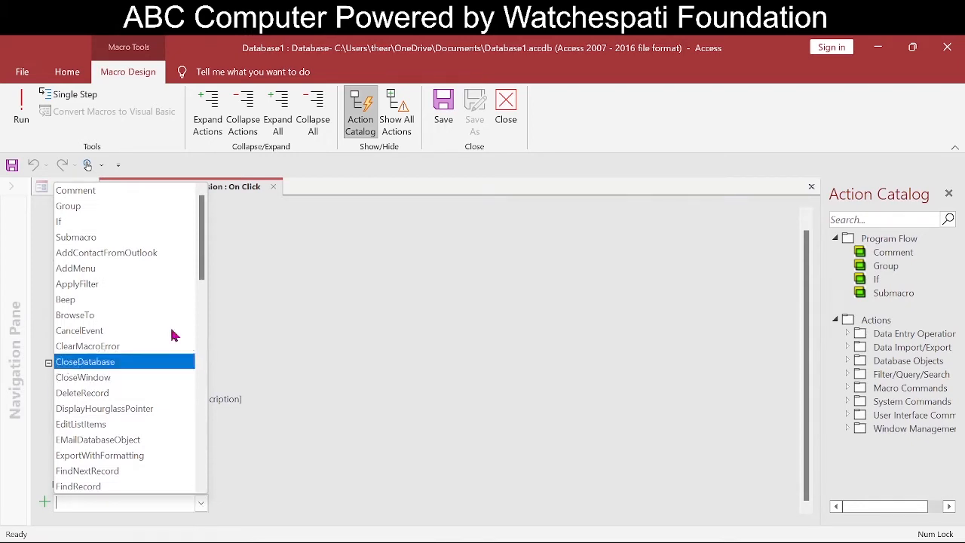
drag(202, 243, 211, 451)
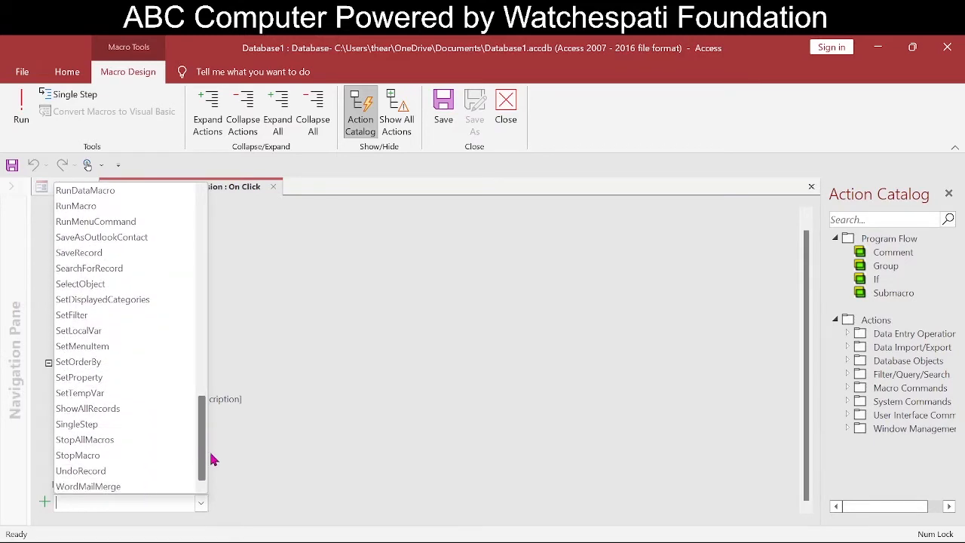
click(376, 439)
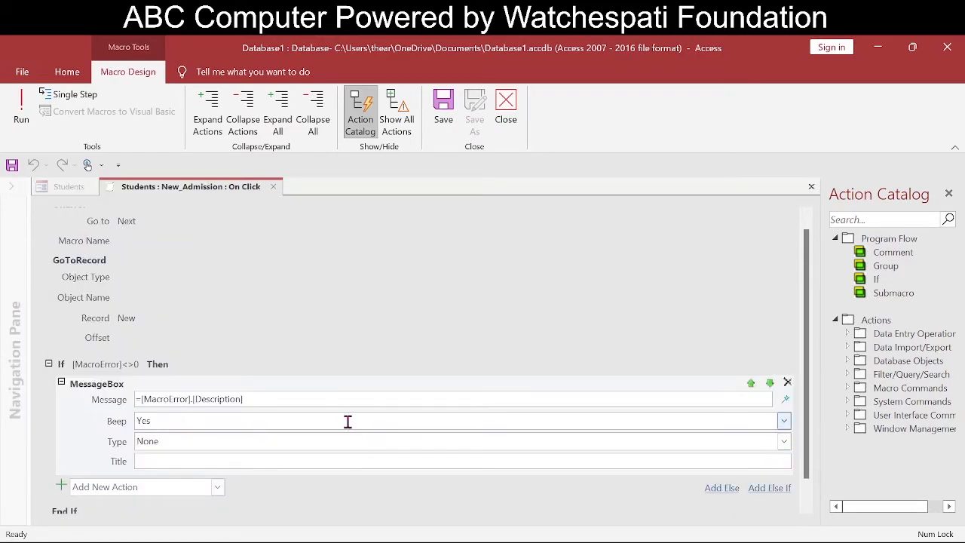
Examine the OnError, GoToRecord and MessageBox settings of the New Admission macro, and close the macro without changes.
click(141, 328)
click(131, 223)
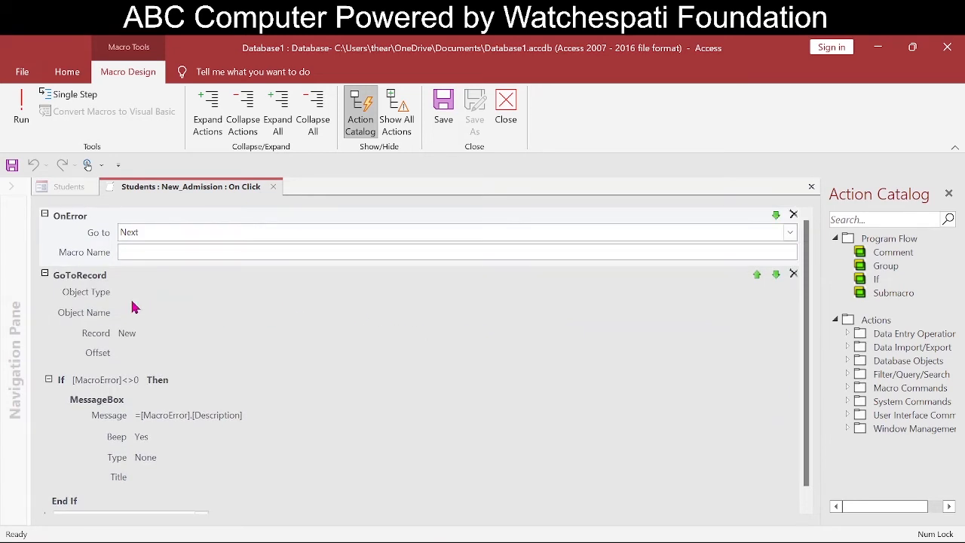
click(124, 294)
click(232, 411)
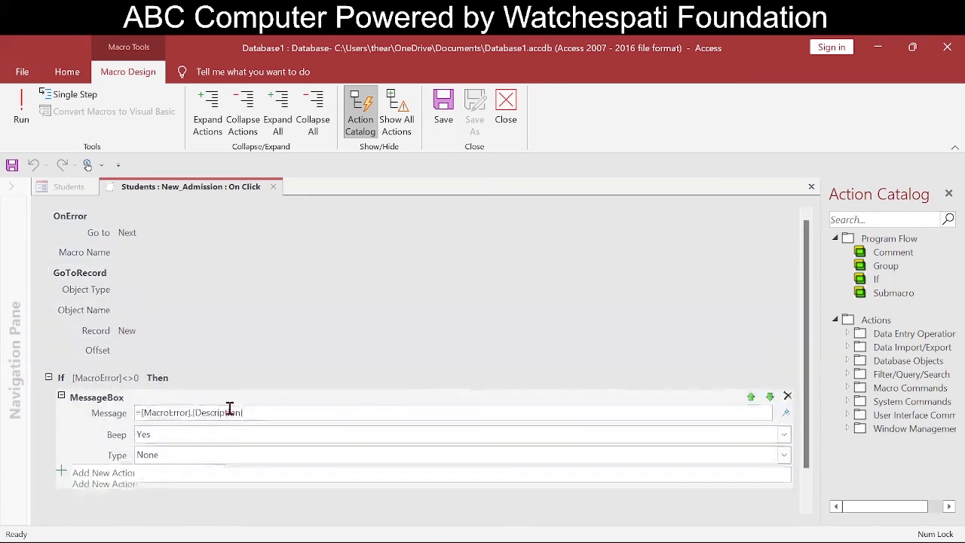
click(272, 480)
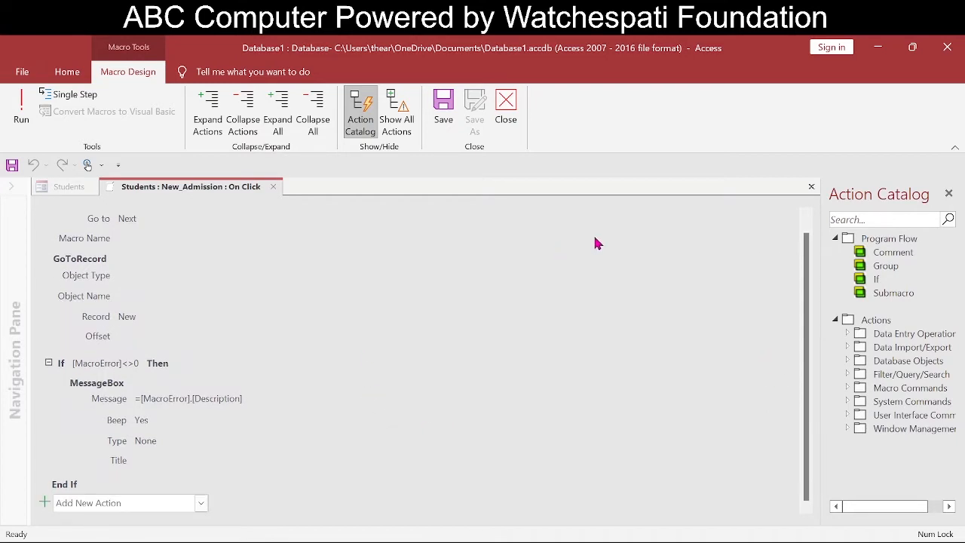
click(811, 187)
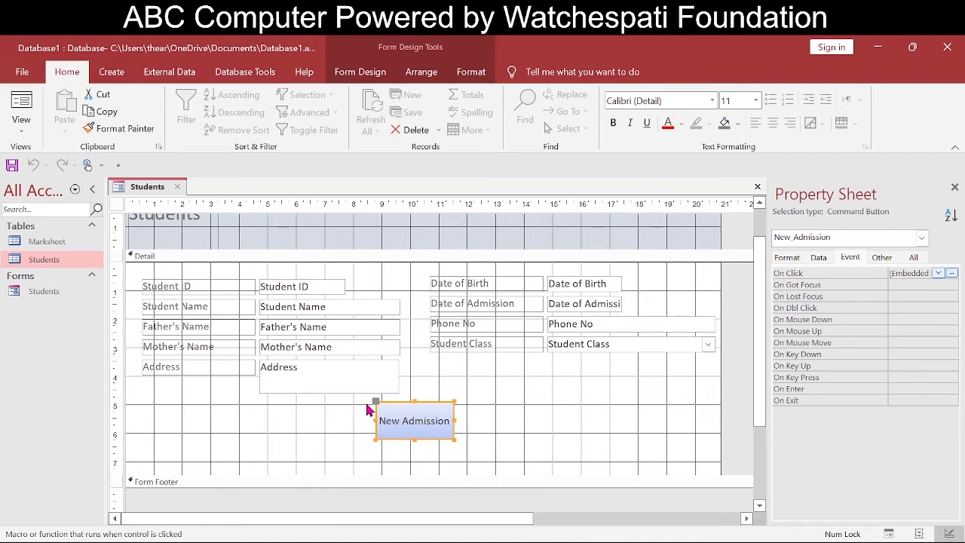
Move the New Admission button to about 7.2 cm across and 5.3 cm down in the Detail section.
click(377, 401)
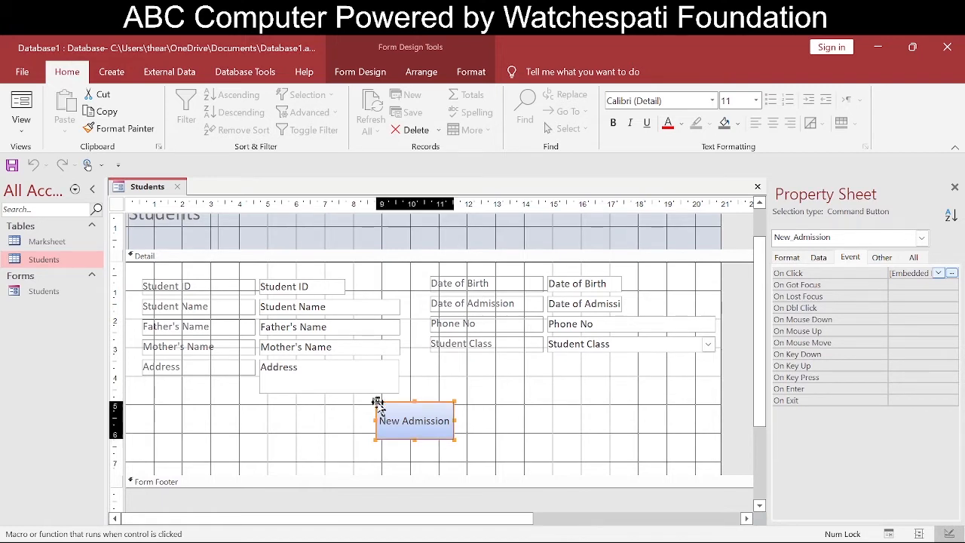
drag(377, 402, 330, 412)
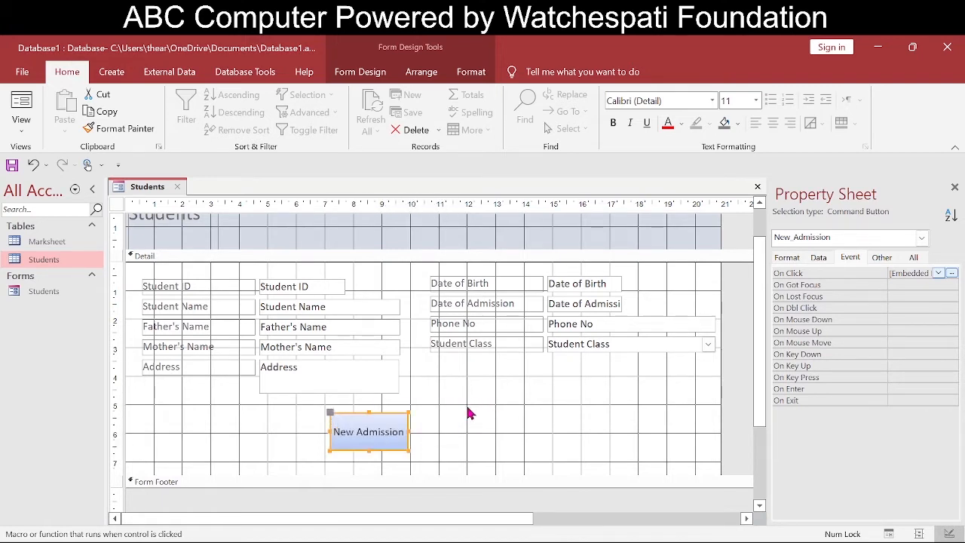
Add a command button beside New Admission with the Record Operations action Save Record, showing the text Save Record, and keep its suggested name.
click(359, 72)
click(257, 111)
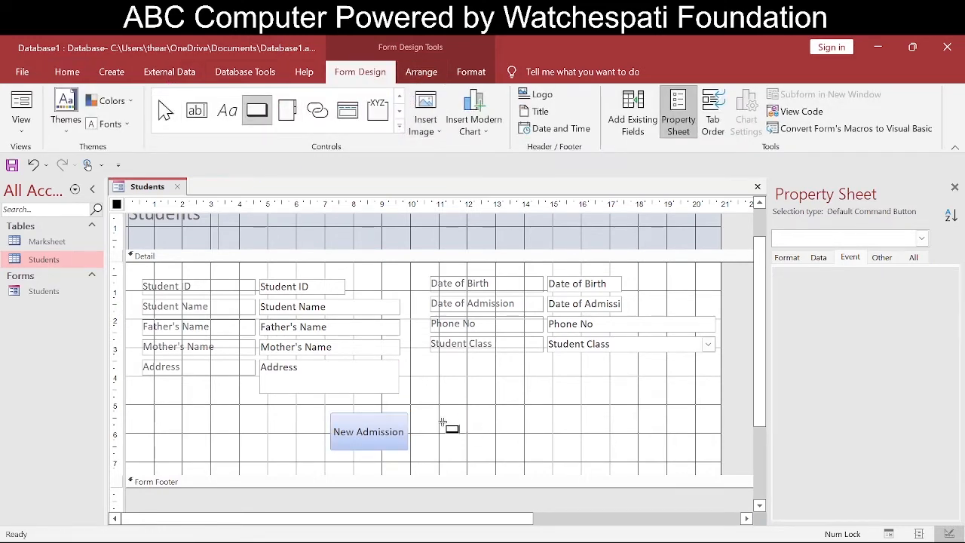
drag(442, 420, 525, 435)
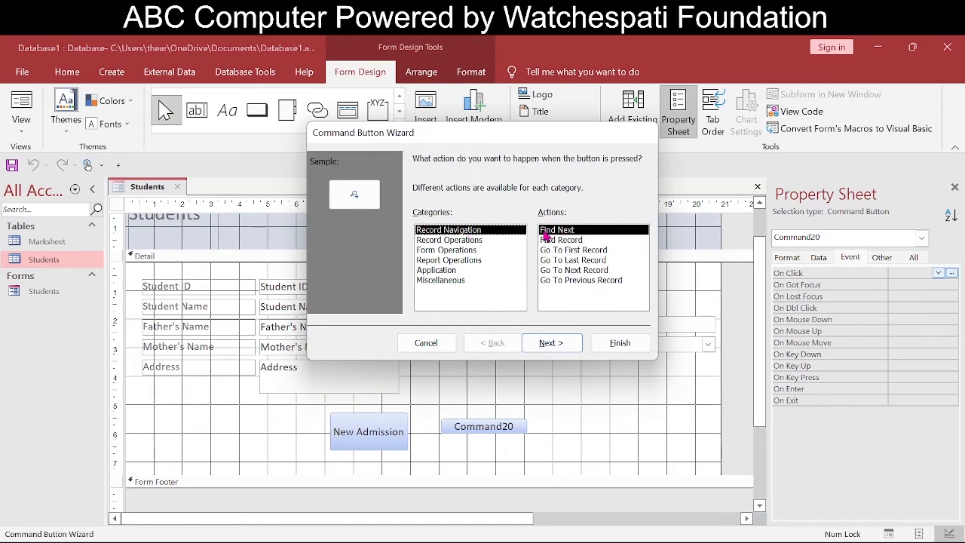
click(454, 240)
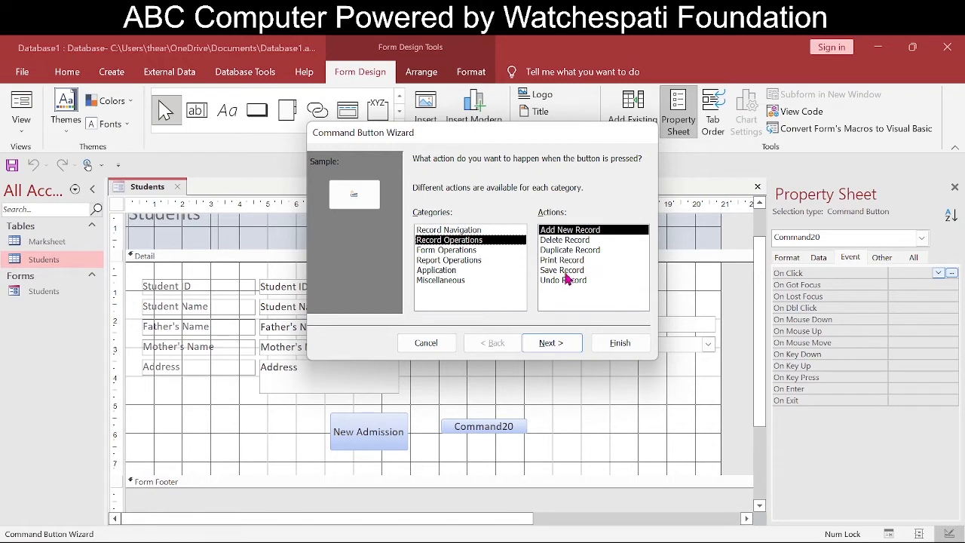
click(565, 271)
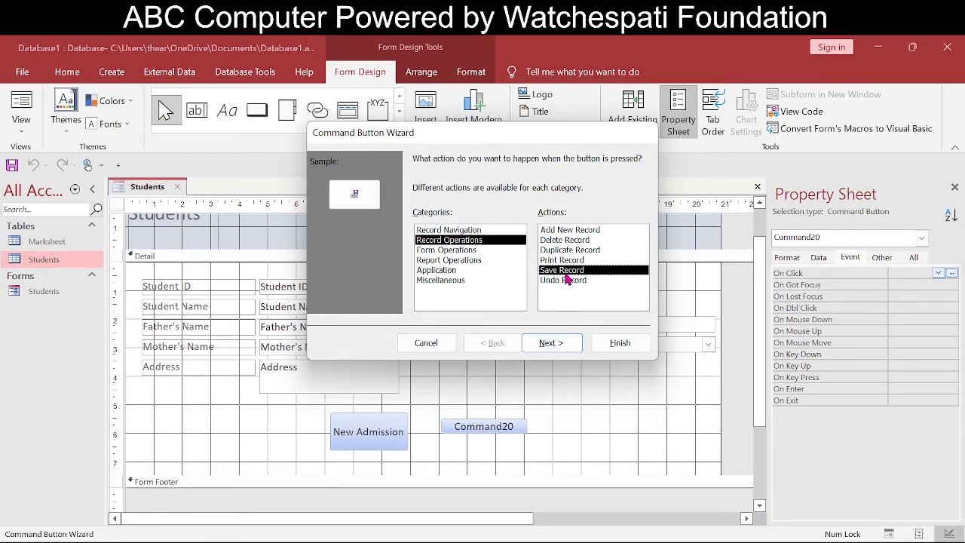
click(550, 343)
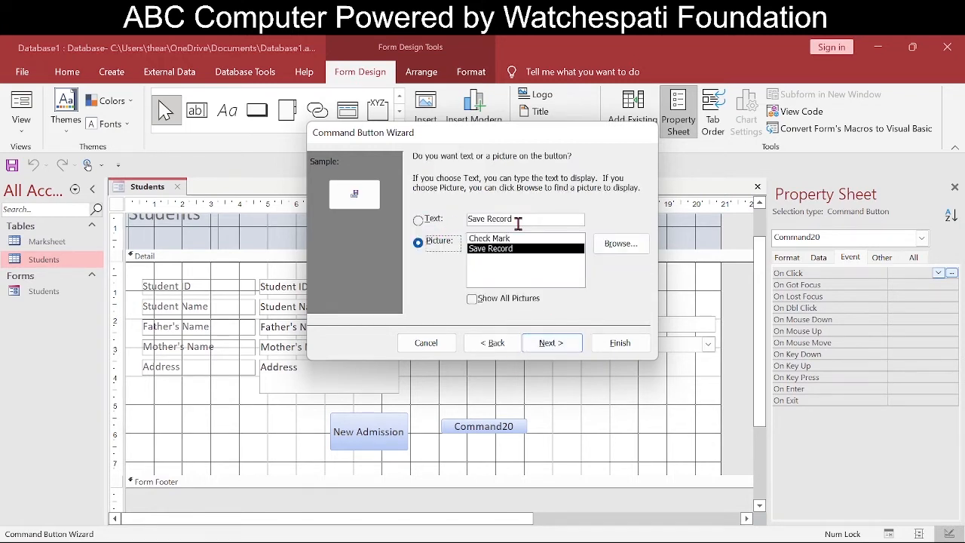
click(418, 220)
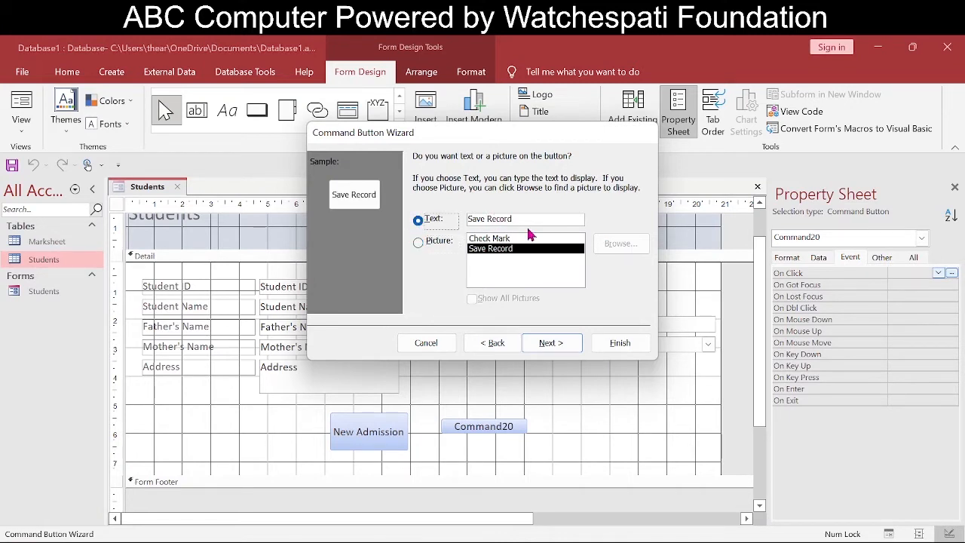
click(547, 341)
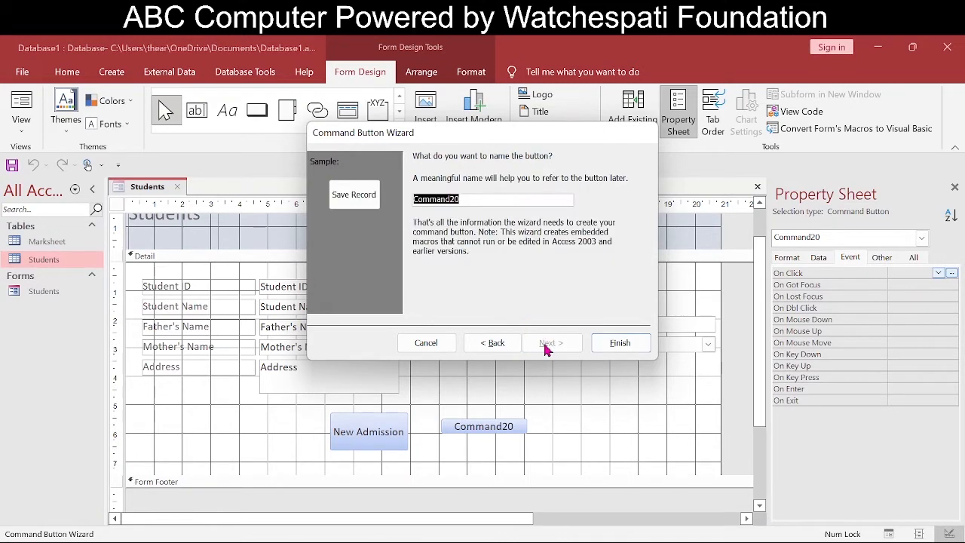
click(625, 344)
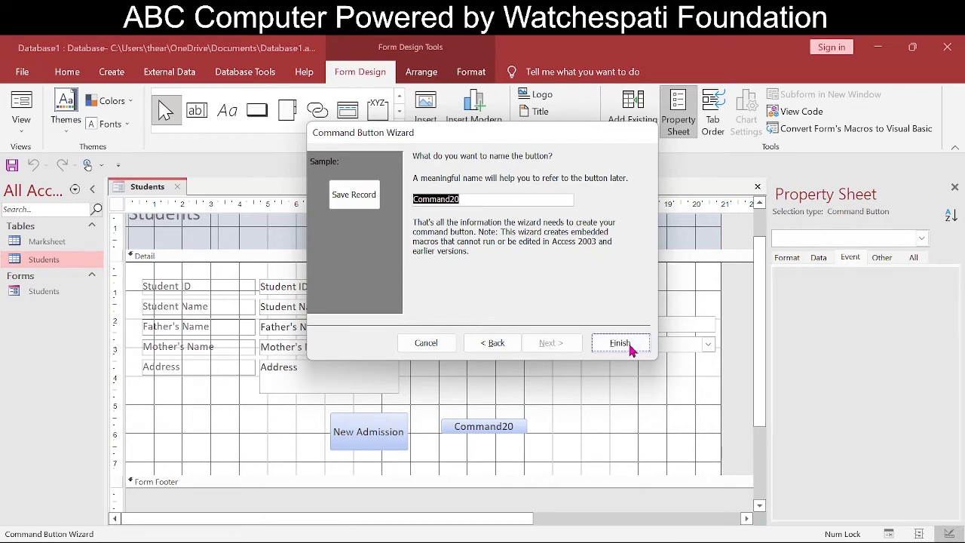
Enlarge the Save Record button to about 2.8 by 1.2 cm directly below New Admission, and extend the Detail section to about 8.6 cm.
drag(500, 437, 523, 455)
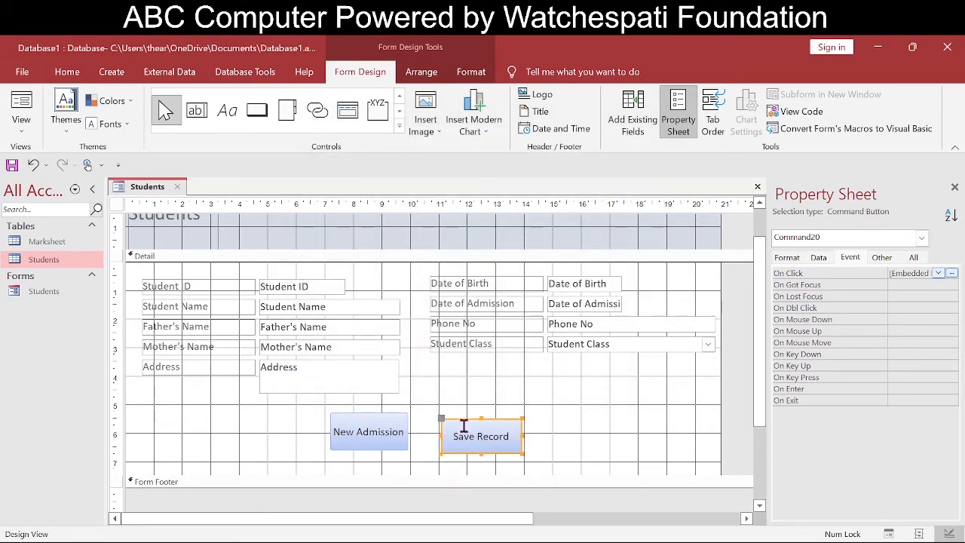
drag(463, 422, 329, 454)
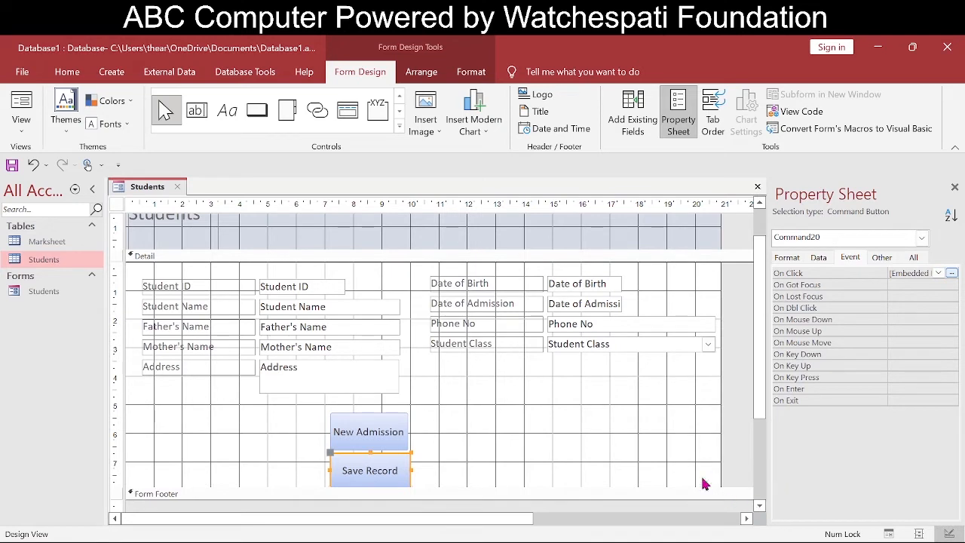
drag(576, 486, 578, 510)
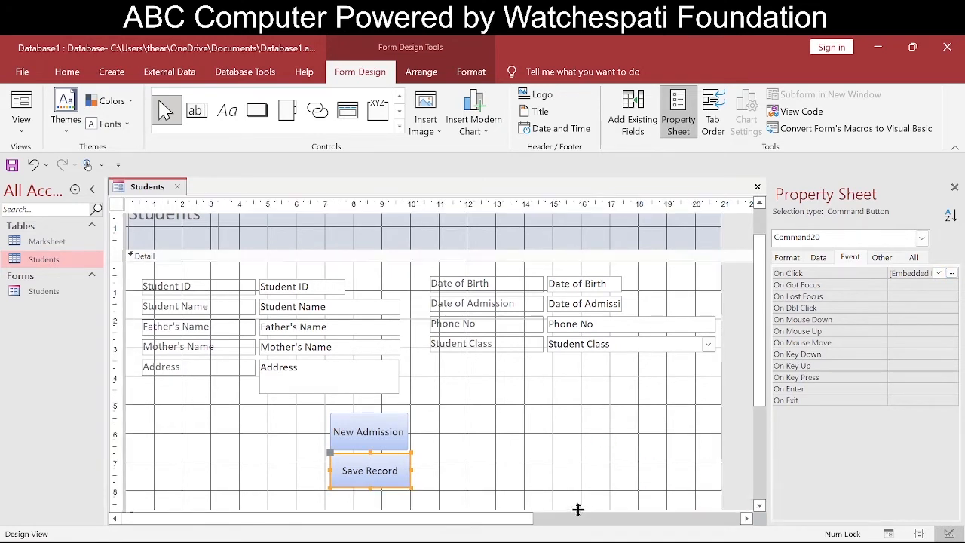
Add a command button beside Save Record with the Record Navigation action Go To First Record.
scroll(529, 444, down, 1)
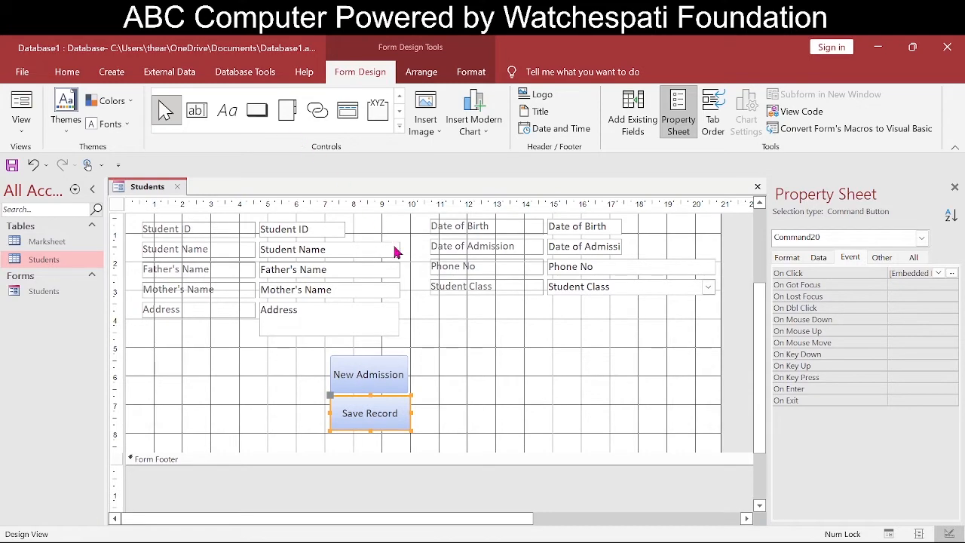
click(257, 110)
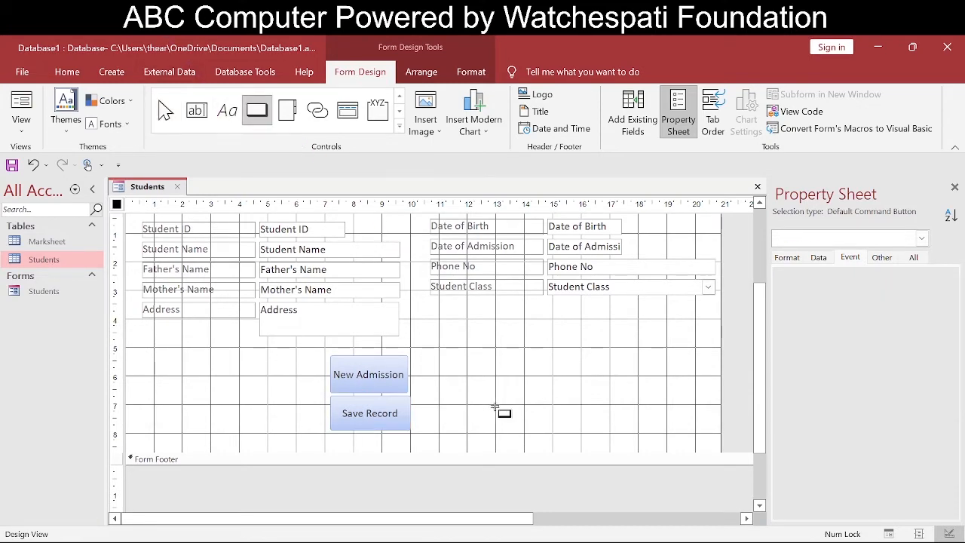
click(425, 396)
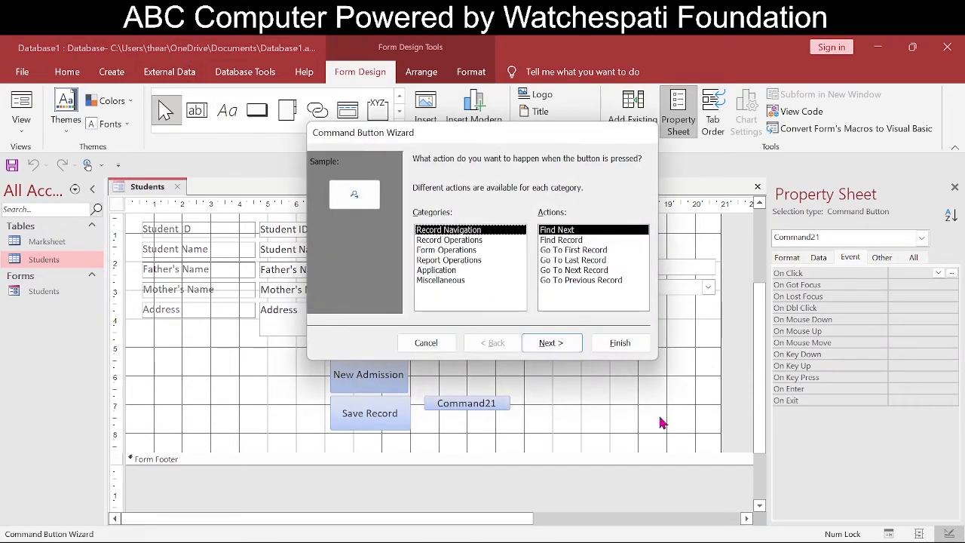
click(458, 240)
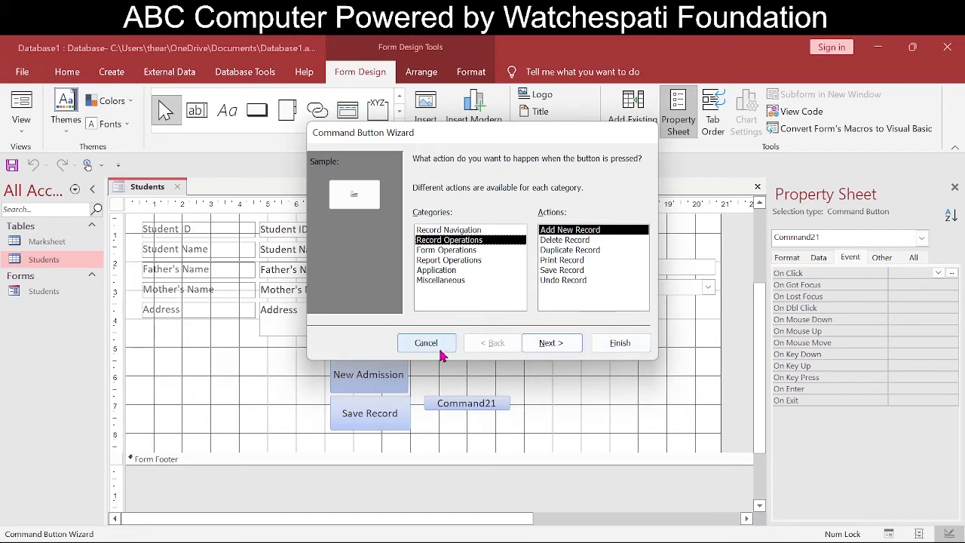
click(459, 230)
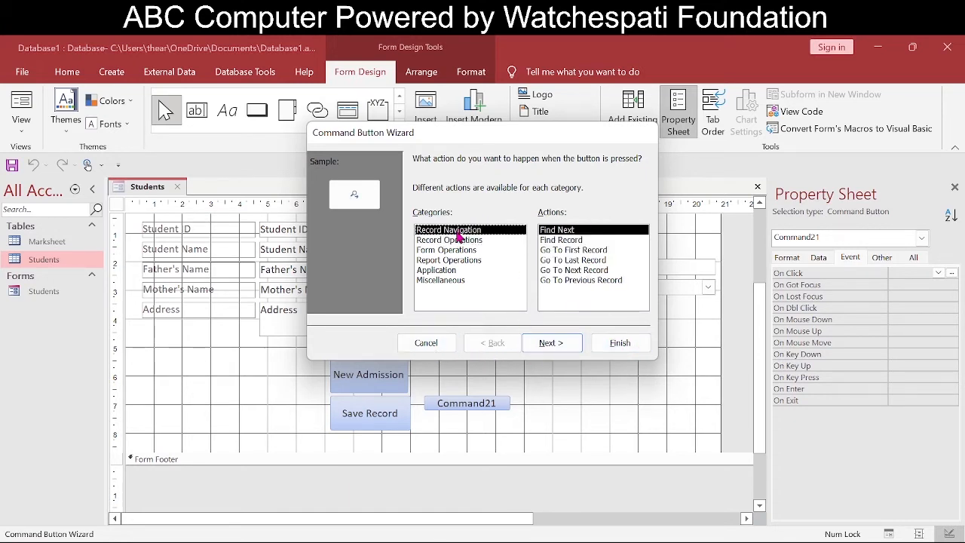
click(595, 250)
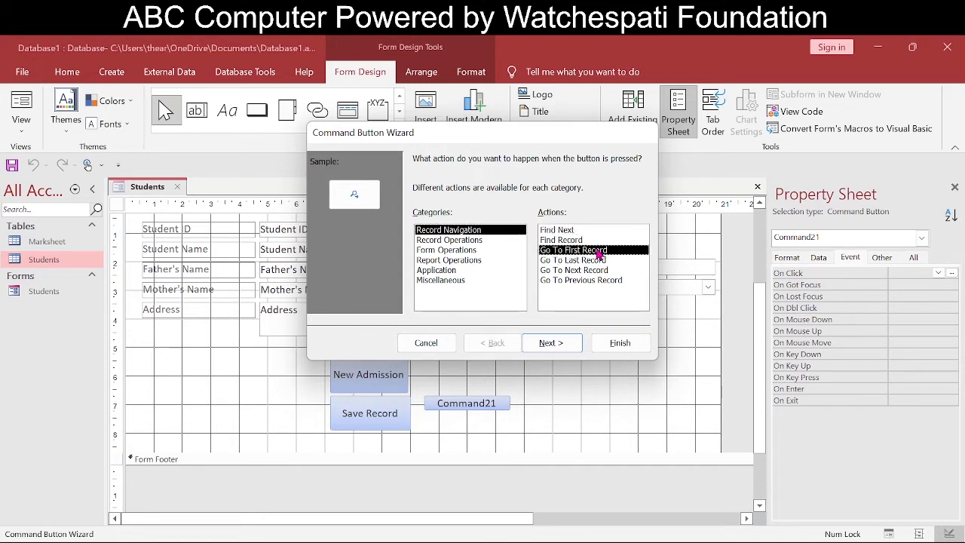
click(558, 344)
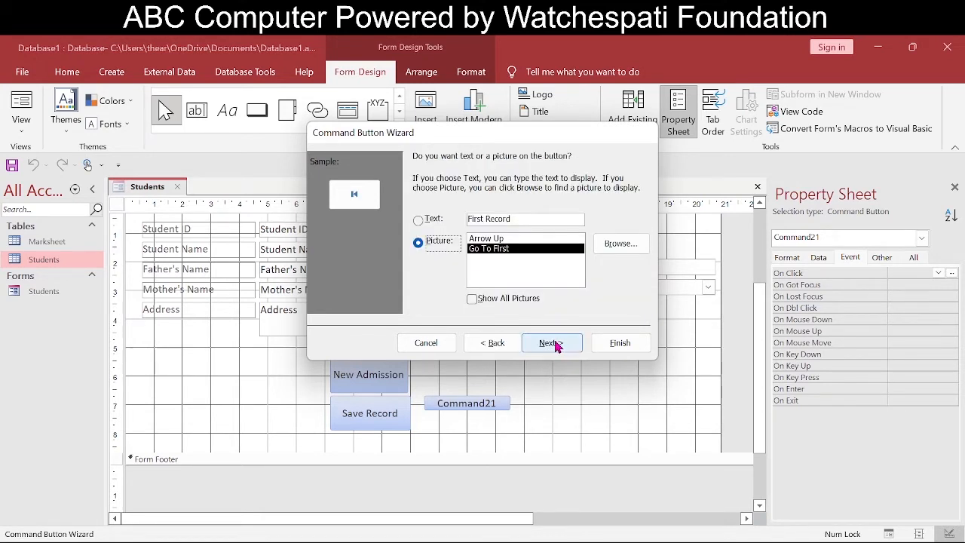
Give the new button the Go To First picture with its suggested name, and place it beside New Admission at about 10.2 cm across.
click(485, 239)
click(486, 248)
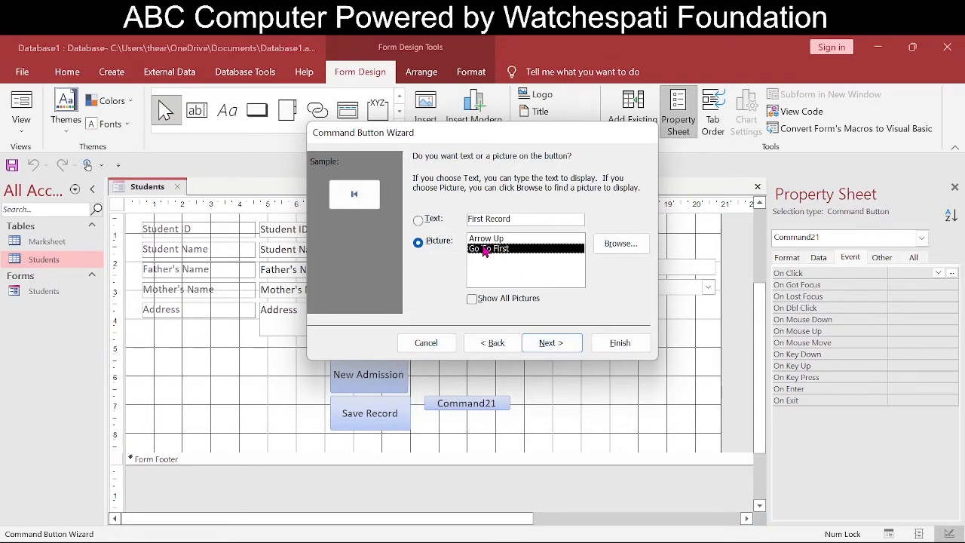
click(499, 238)
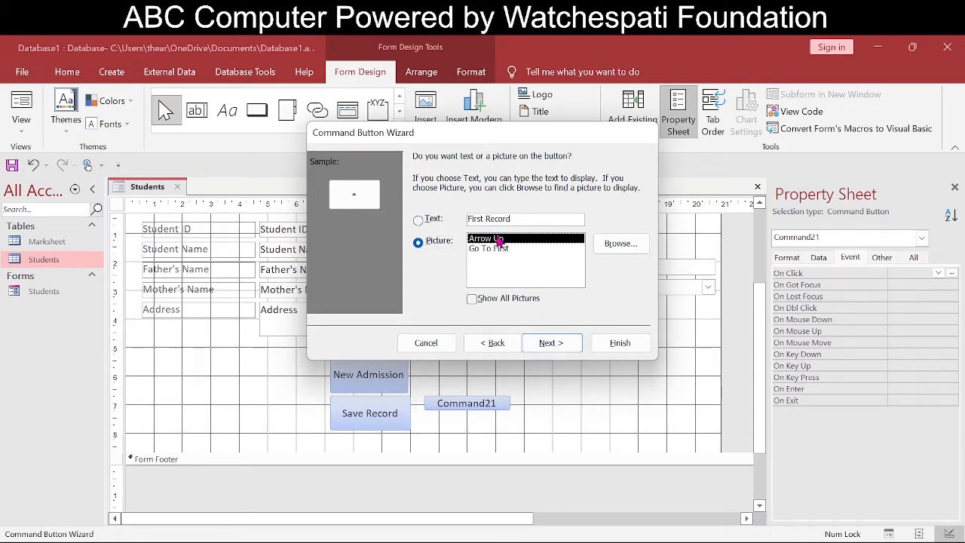
click(507, 248)
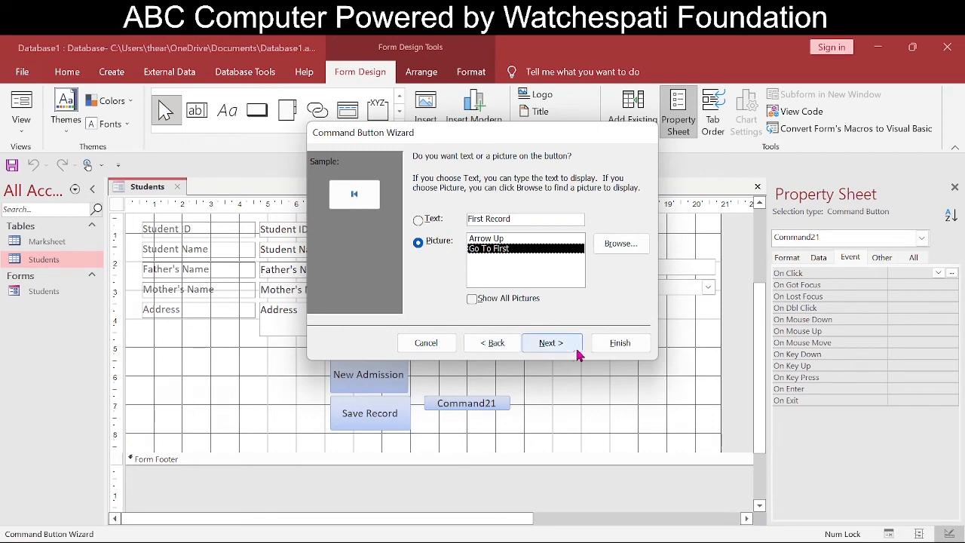
click(552, 343)
click(606, 342)
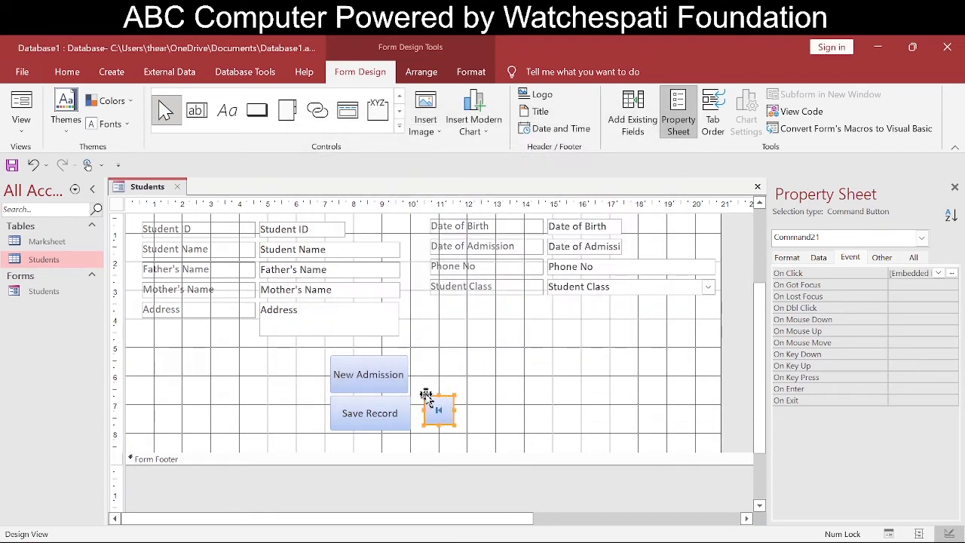
drag(422, 398, 416, 362)
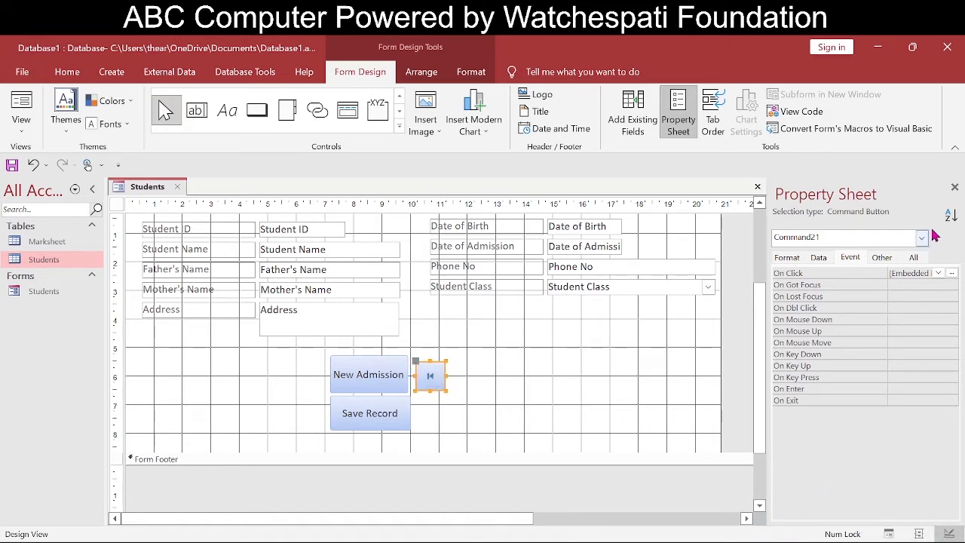
Examine the GoToRecord settings in the first-record button's On Click macro, and close the macro without changes.
click(952, 273)
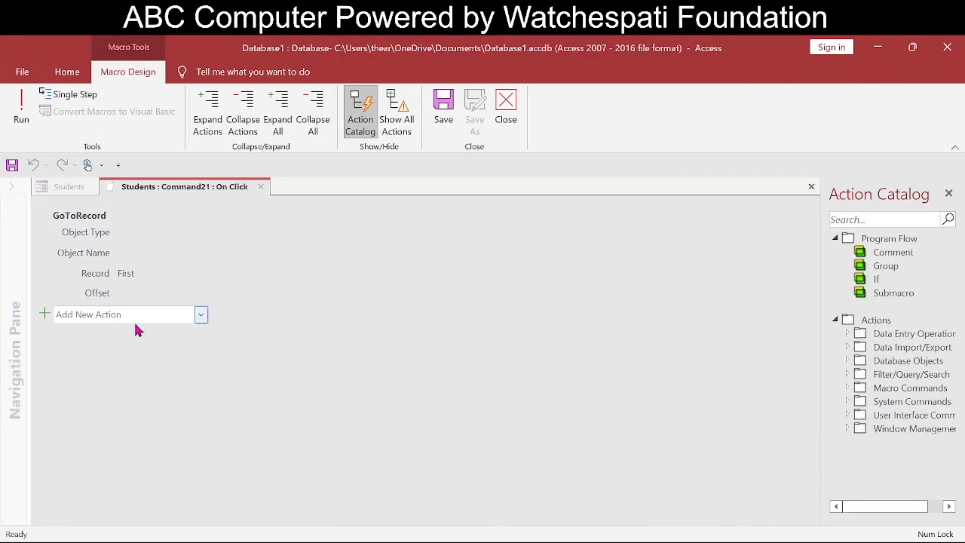
click(102, 266)
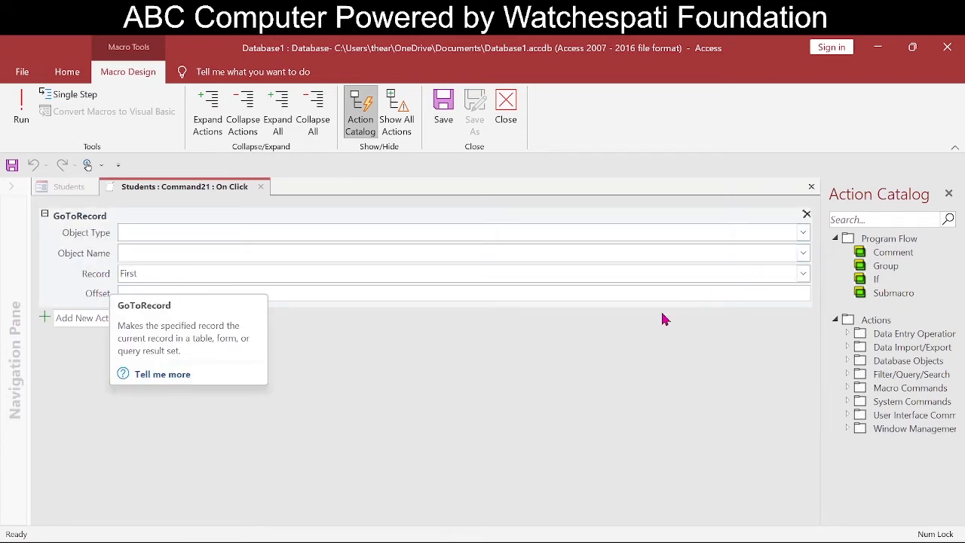
click(812, 187)
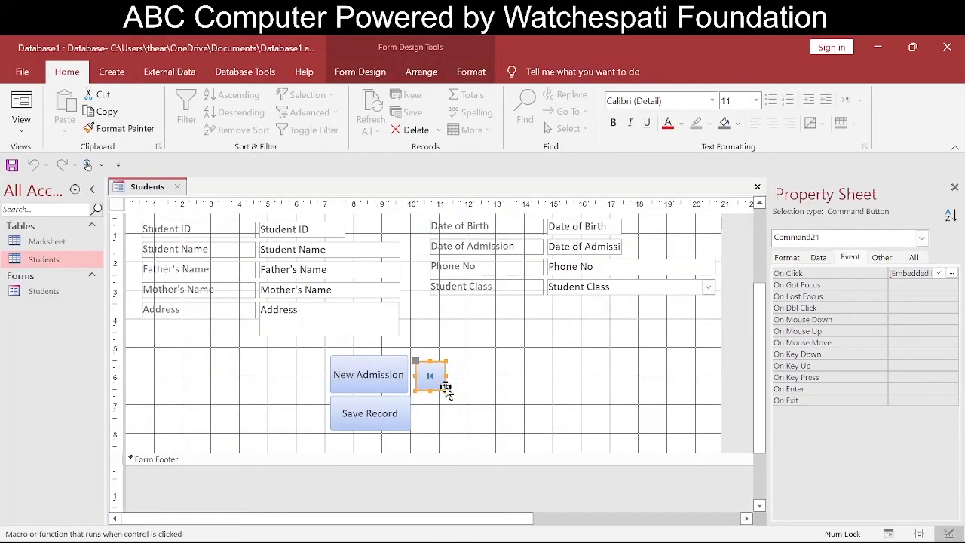
Duplicate the first-record button below itself and set Record to Last in the copy's On Click GoToRecord macro.
key(ctrl+c)
key(ctrl+v)
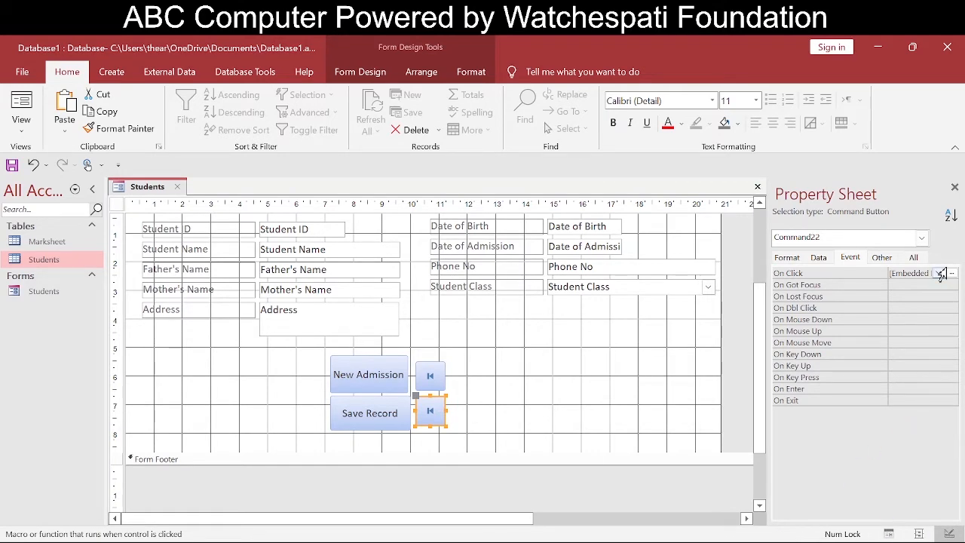
click(952, 275)
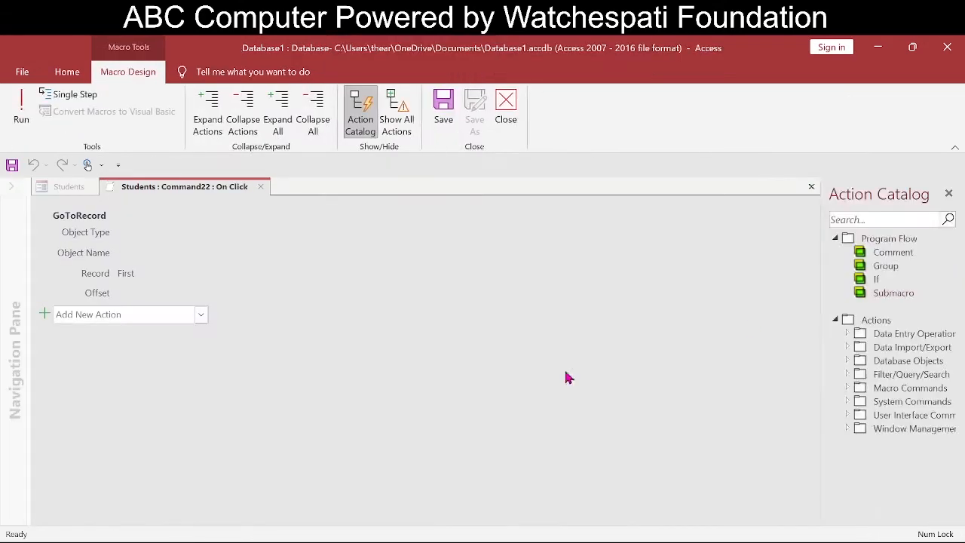
click(320, 249)
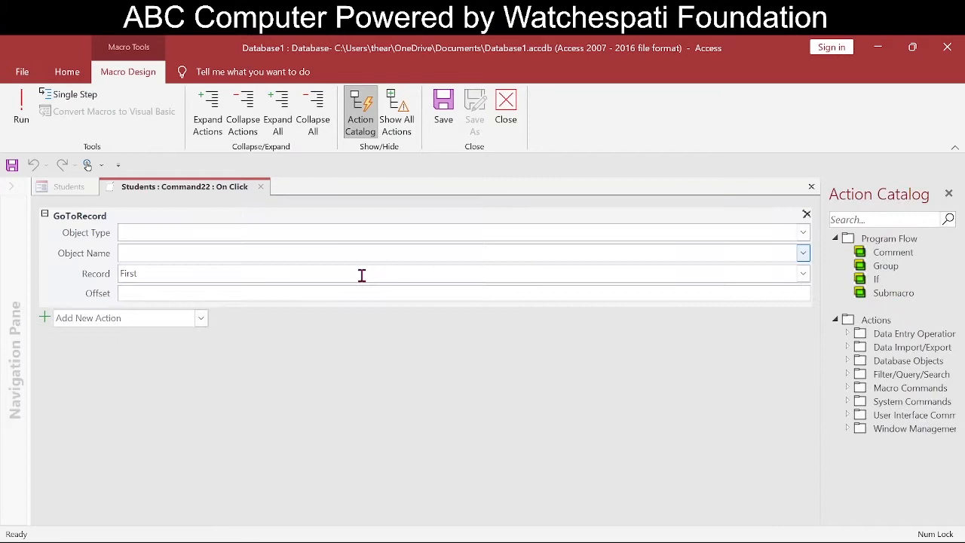
click(802, 275)
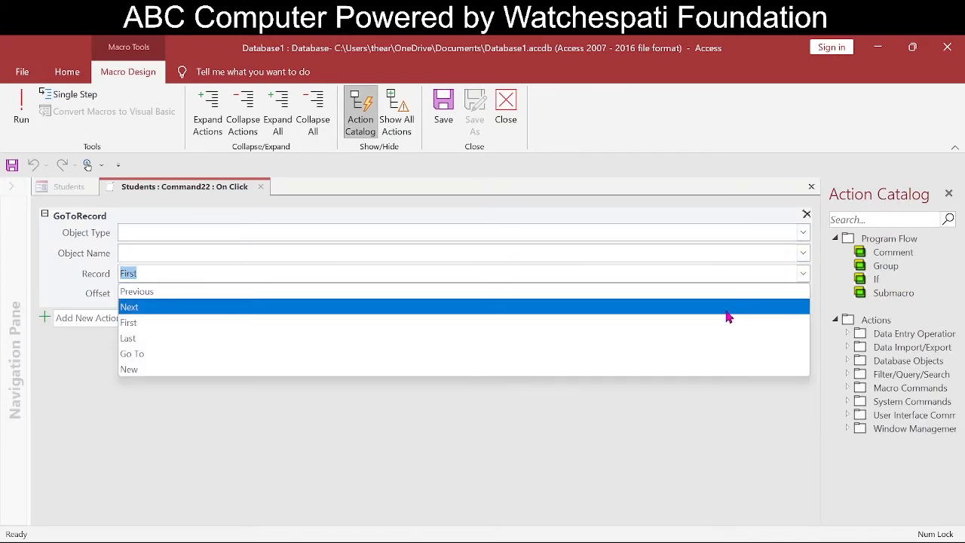
click(601, 342)
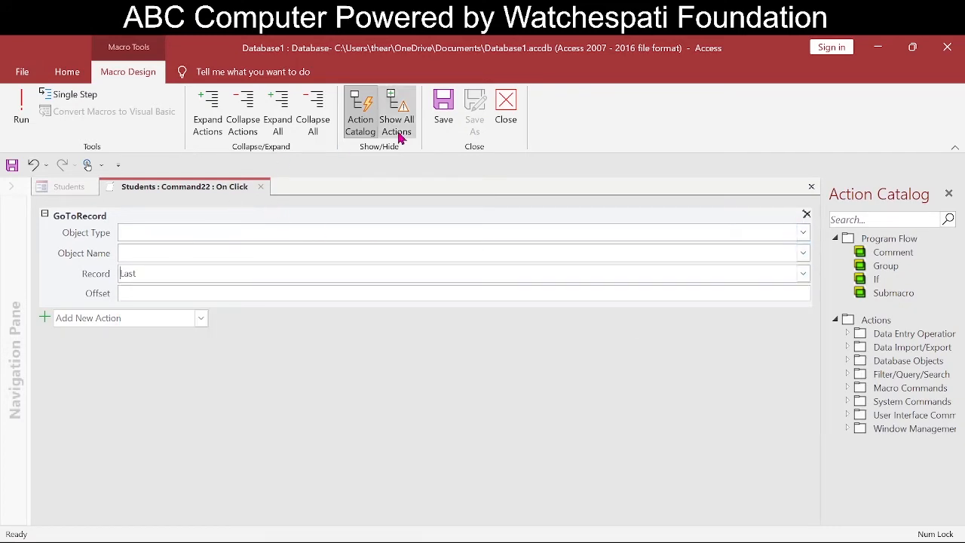
click(810, 188)
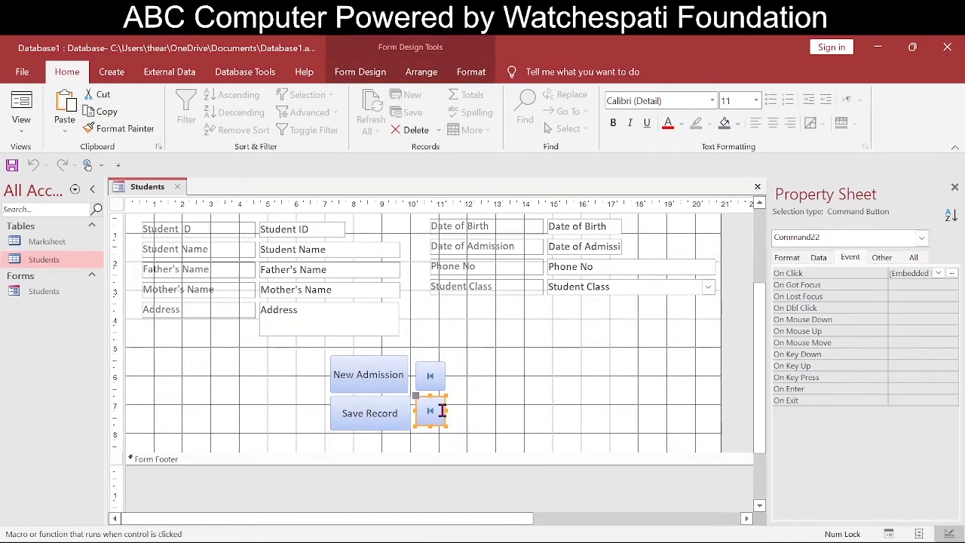
Set the copied button's picture to Go To Last and move it beside the first-record button at about 11.3 cm across, 5.5 cm down.
click(786, 259)
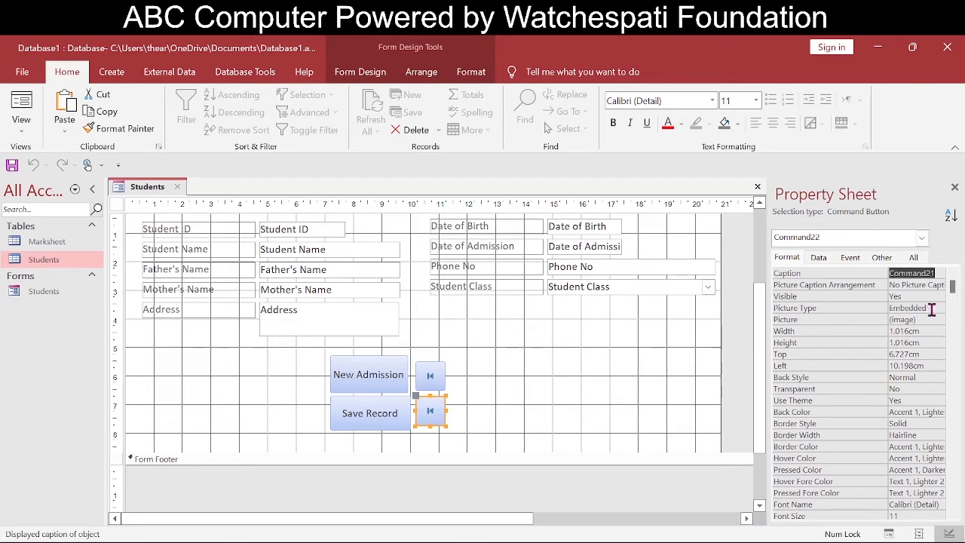
click(934, 320)
click(938, 319)
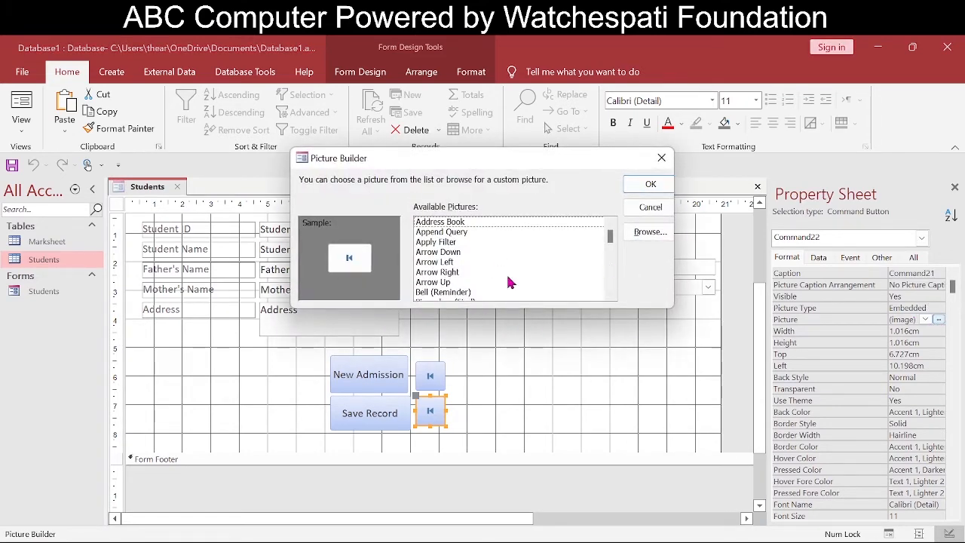
scroll(510, 282, down, 2)
scroll(510, 282, down, 2)
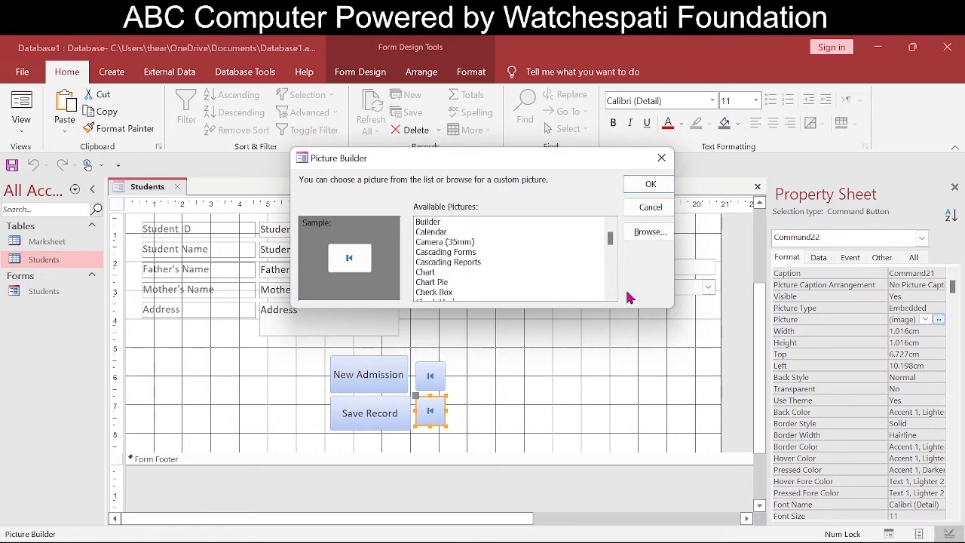
scroll(531, 280, down, 7)
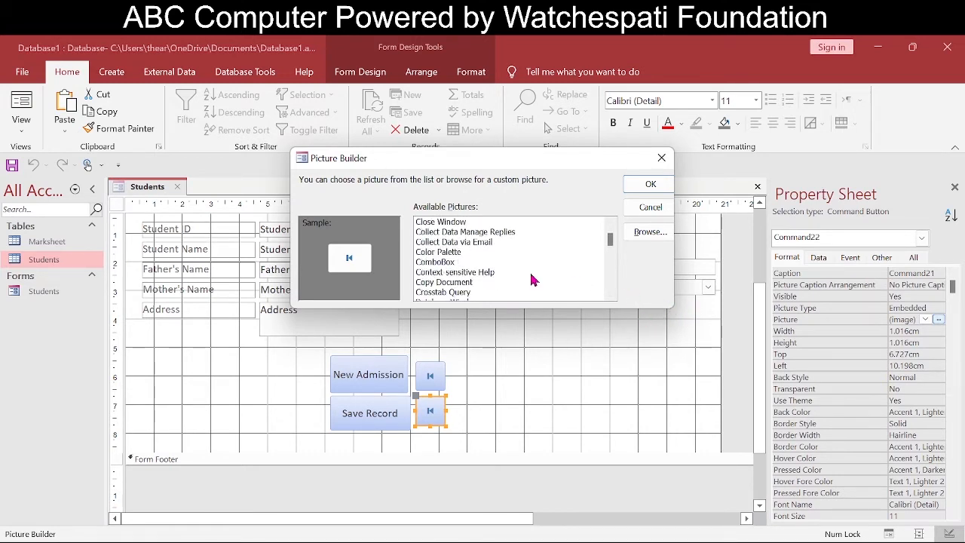
scroll(531, 281, down, 5)
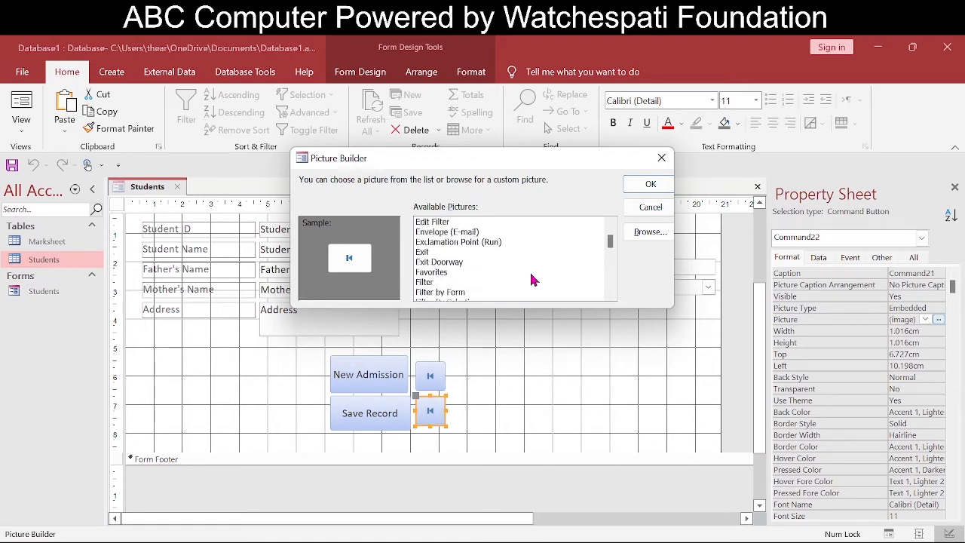
scroll(531, 281, down, 1)
scroll(531, 281, down, 1)
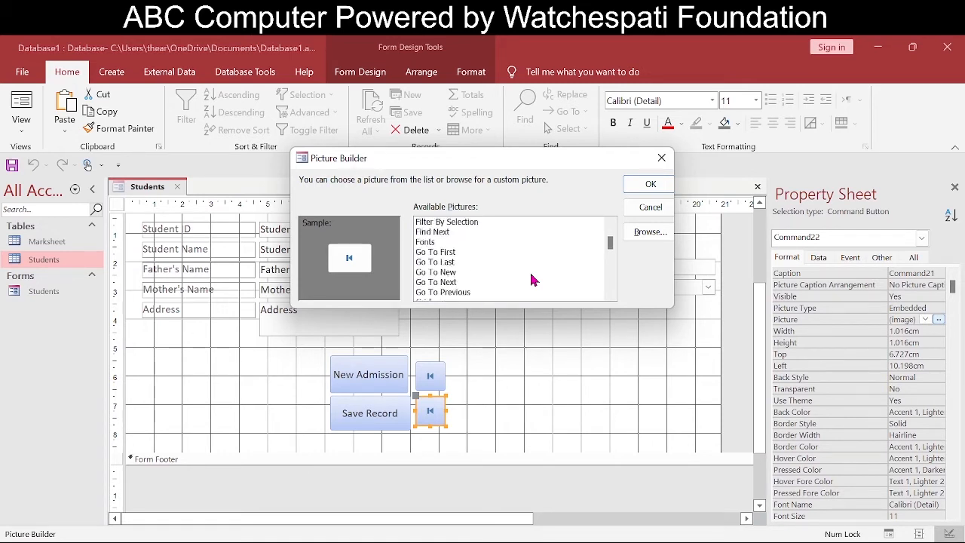
click(448, 262)
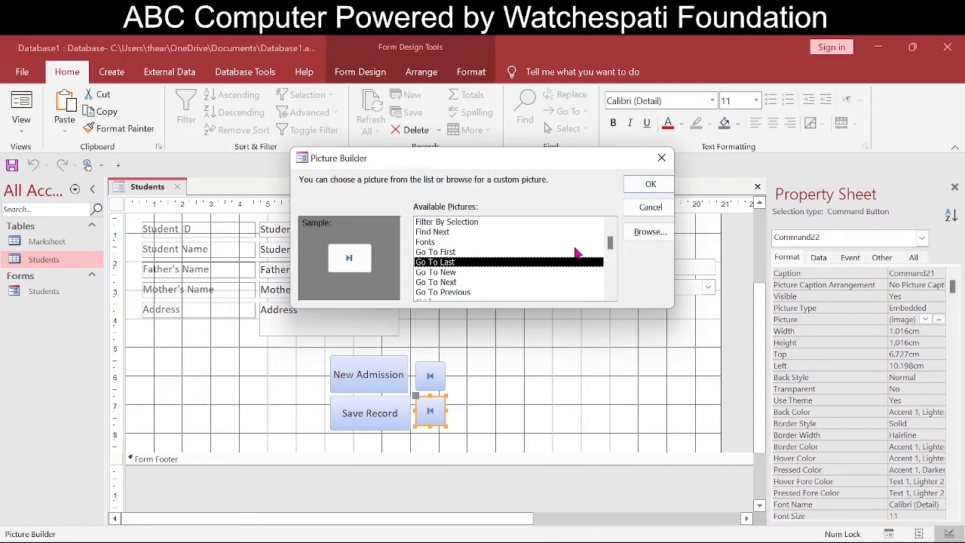
click(646, 190)
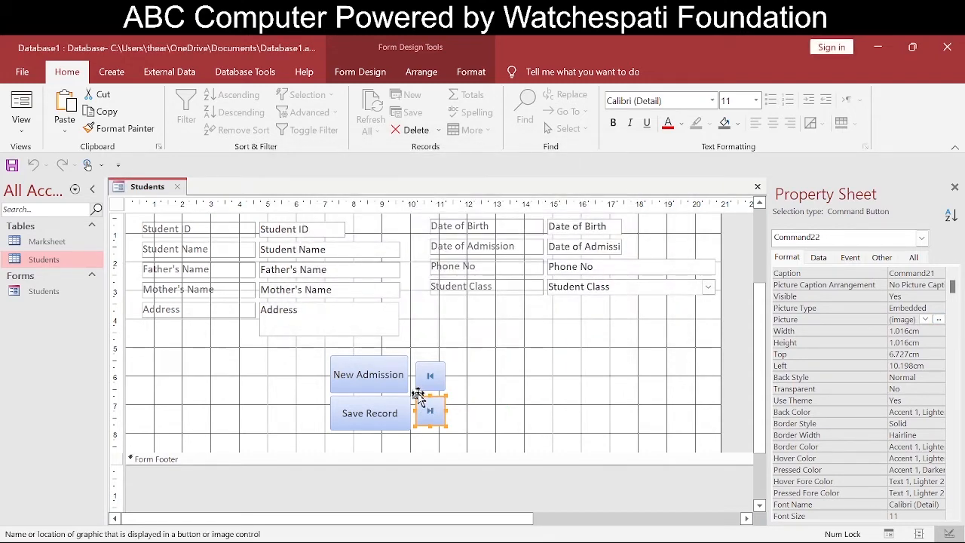
drag(419, 396, 450, 361)
click(591, 408)
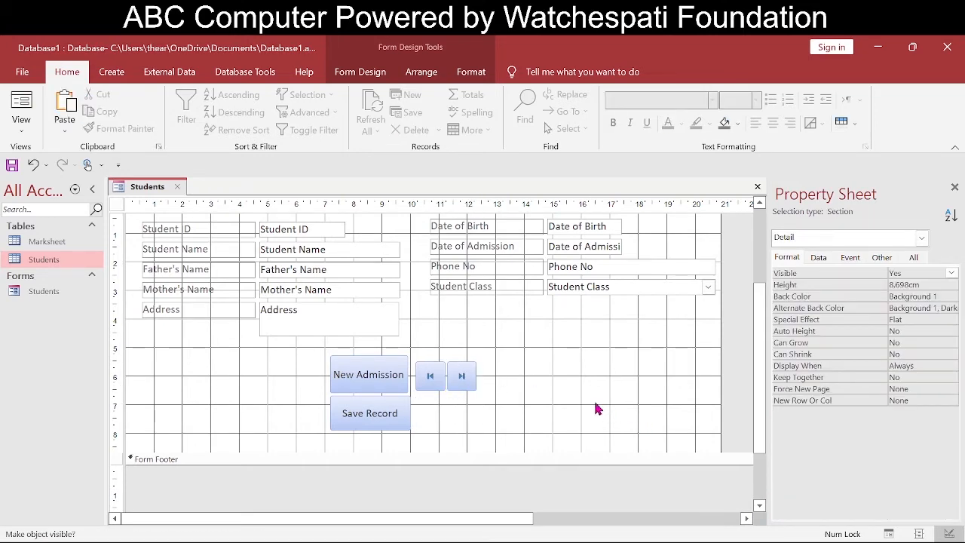
Paste two copies of the last-record button, move the original to about 15.5 cm across, and place the copies at about 13.4 and 11.3 cm.
click(455, 376)
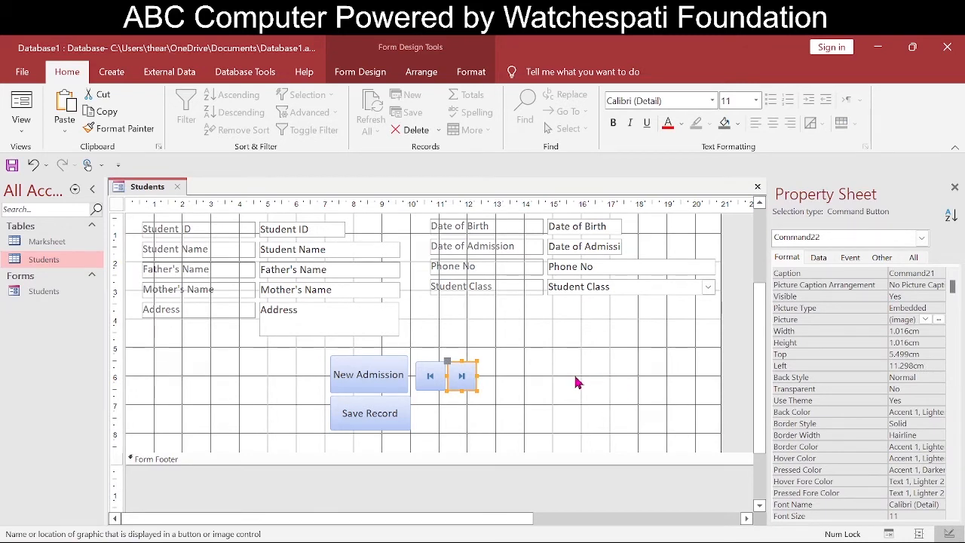
key(ctrl+v)
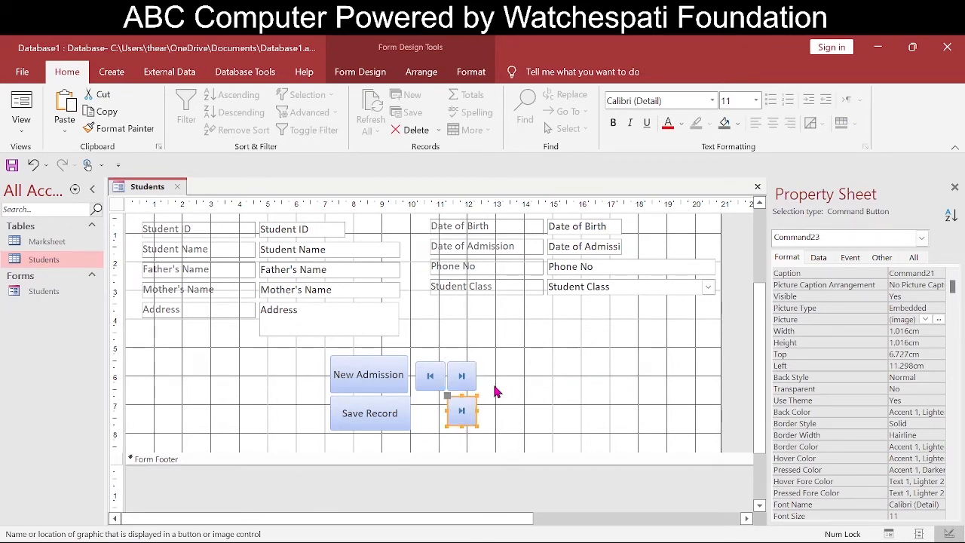
key(ctrl+v)
drag(462, 380, 582, 379)
drag(462, 409, 522, 370)
drag(462, 449, 462, 375)
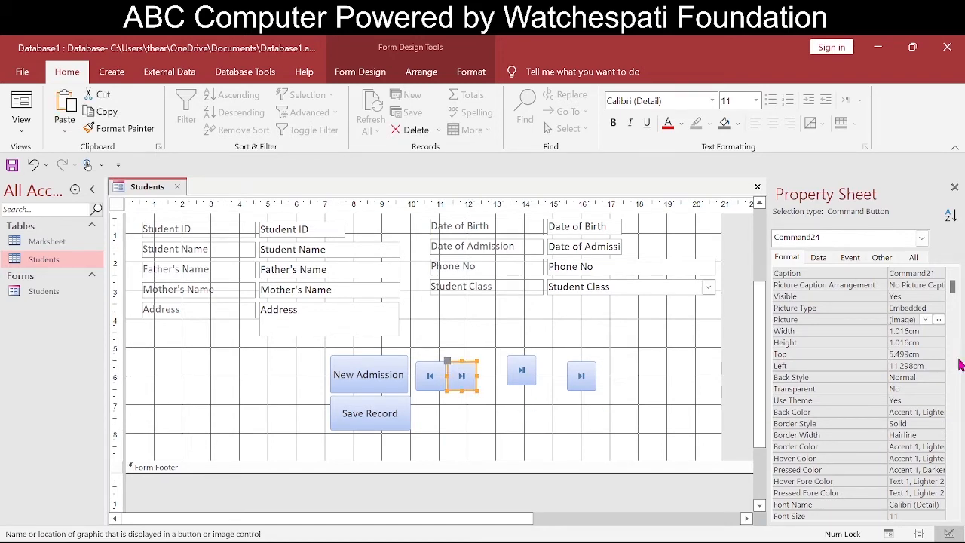
Set the picture of the copied button beside the first-record button to Go To Previous.
click(938, 319)
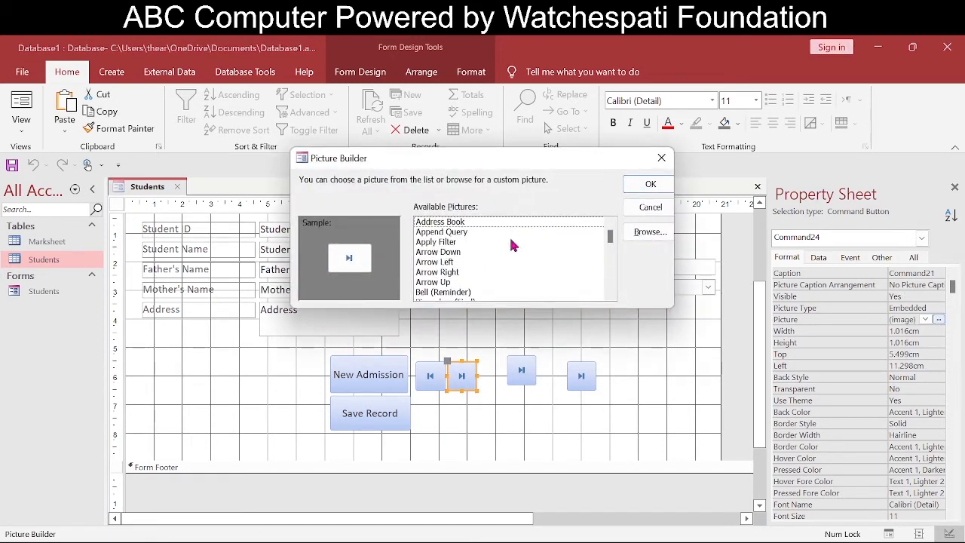
scroll(491, 262, down, 3)
scroll(492, 262, down, 10)
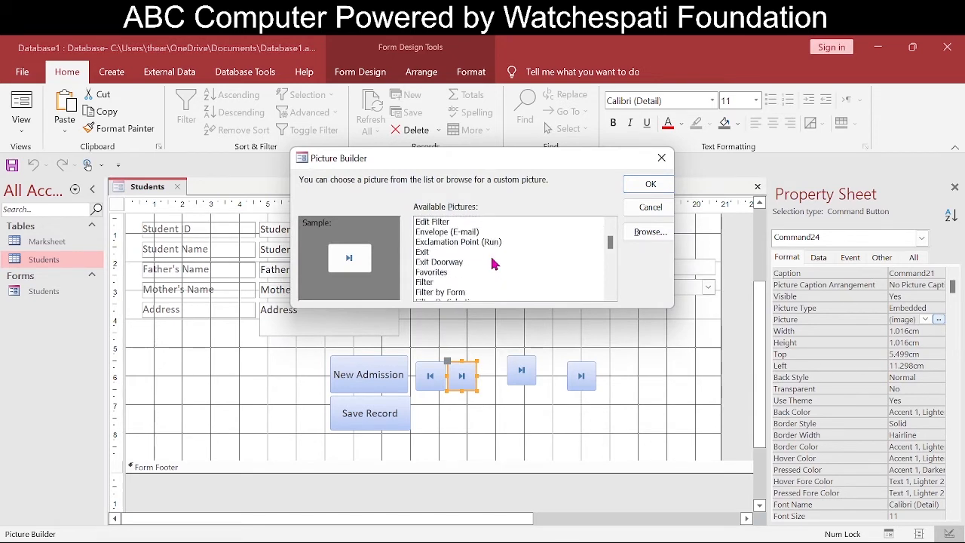
scroll(493, 263, down, 1)
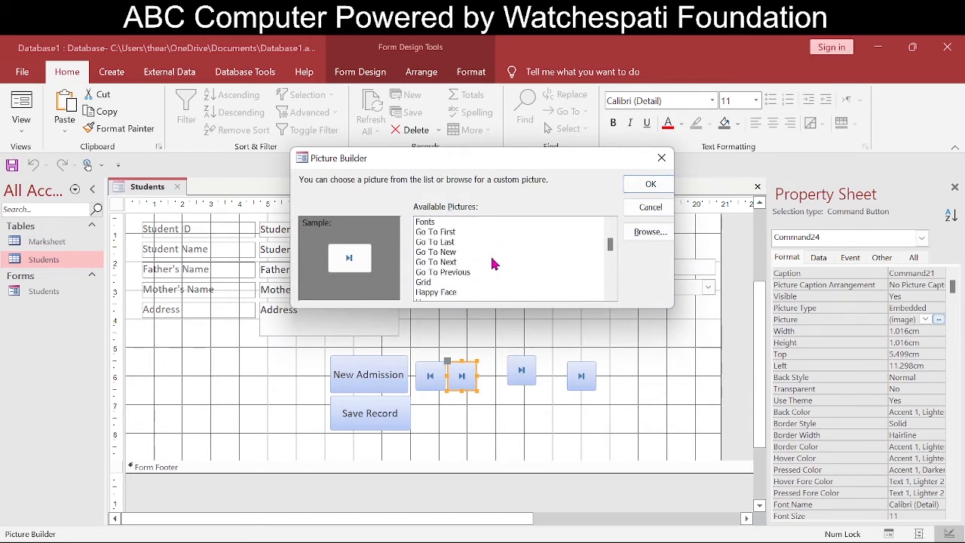
click(455, 275)
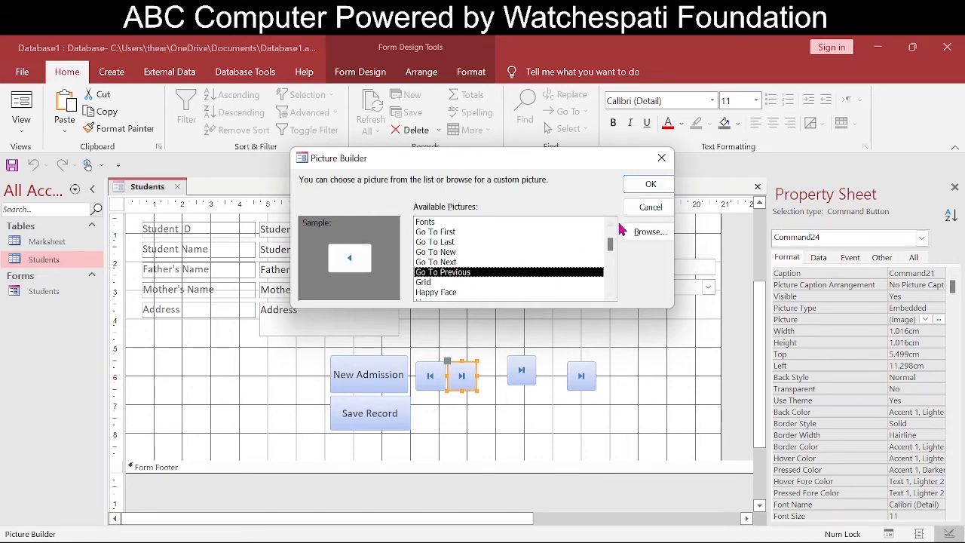
click(650, 183)
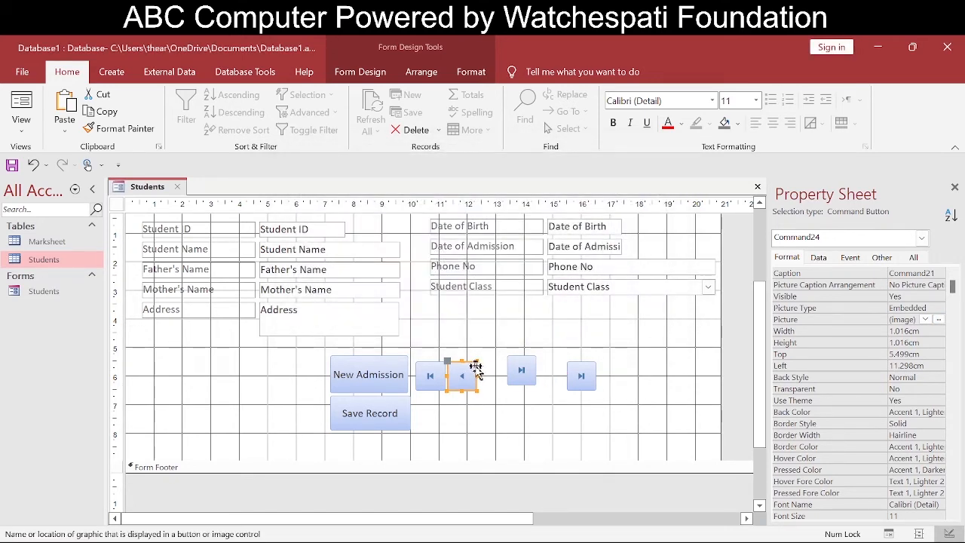
Set the picture of the copied button at about 13.4 cm across to Go To Next.
click(519, 370)
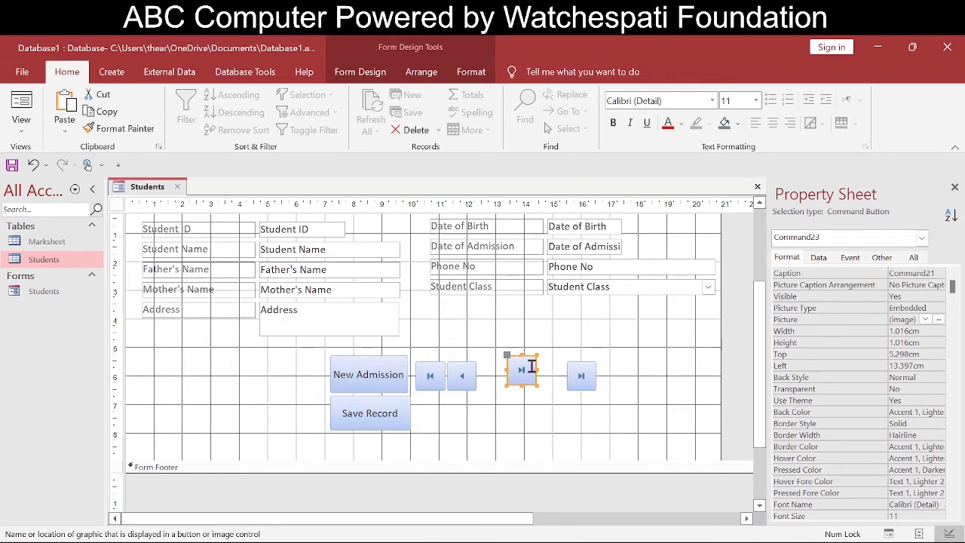
click(939, 320)
scroll(453, 271, down, 3)
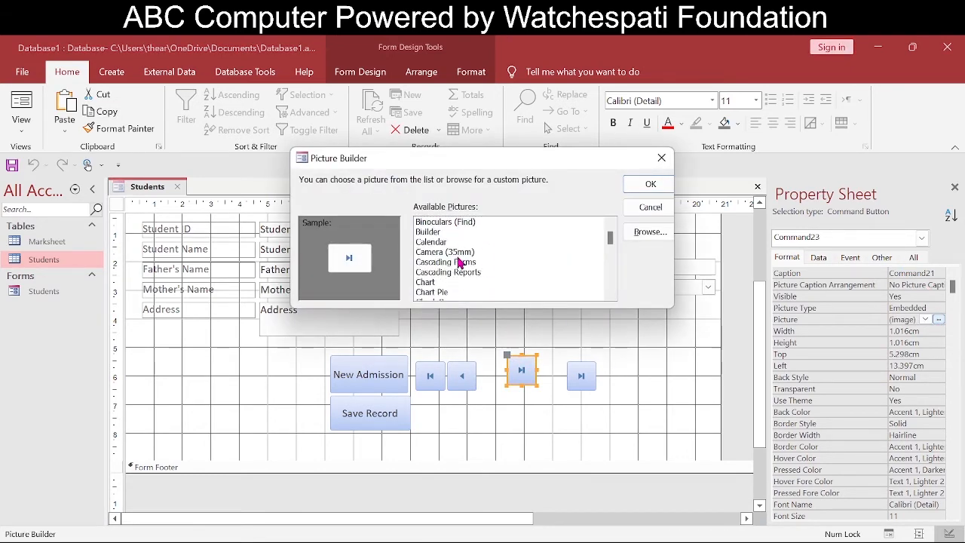
scroll(458, 263, down, 12)
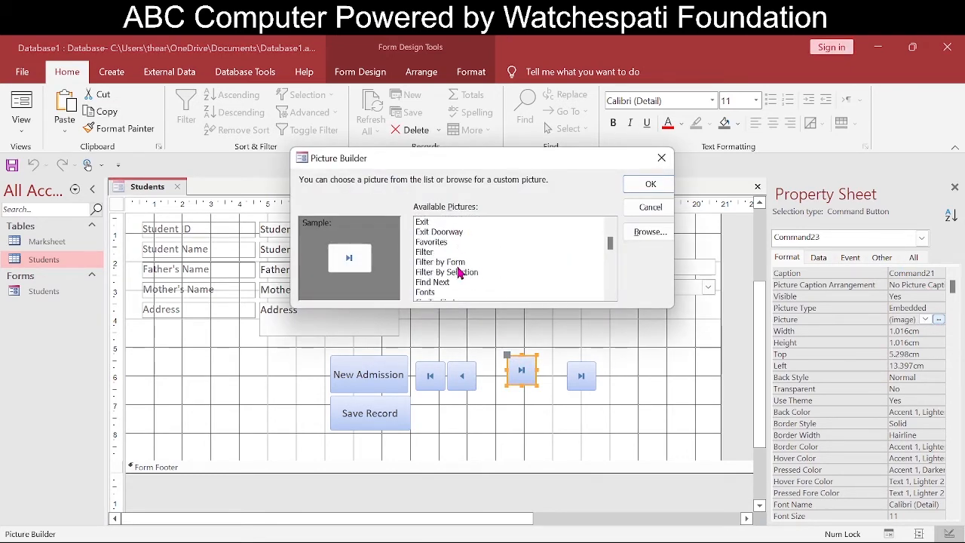
scroll(458, 272, down, 3)
scroll(458, 272, up, 1)
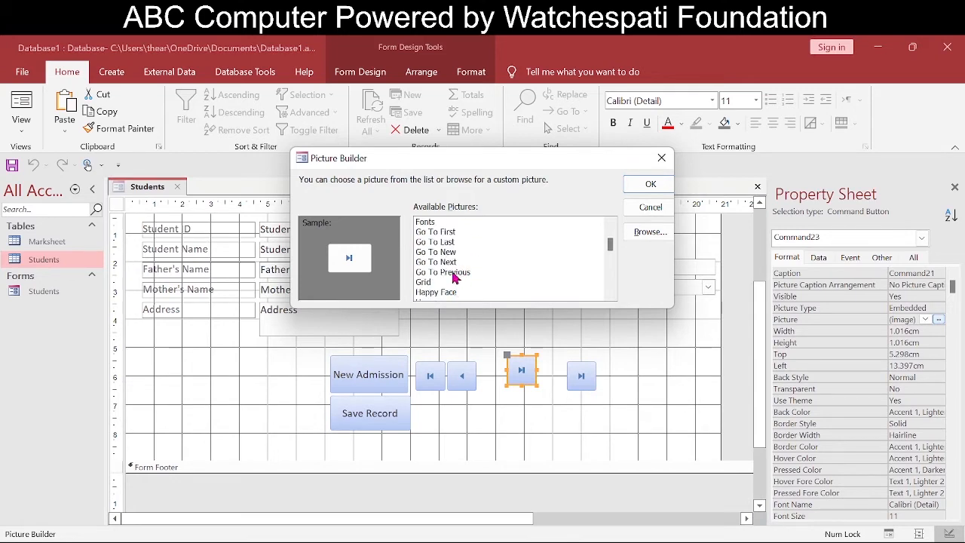
click(426, 262)
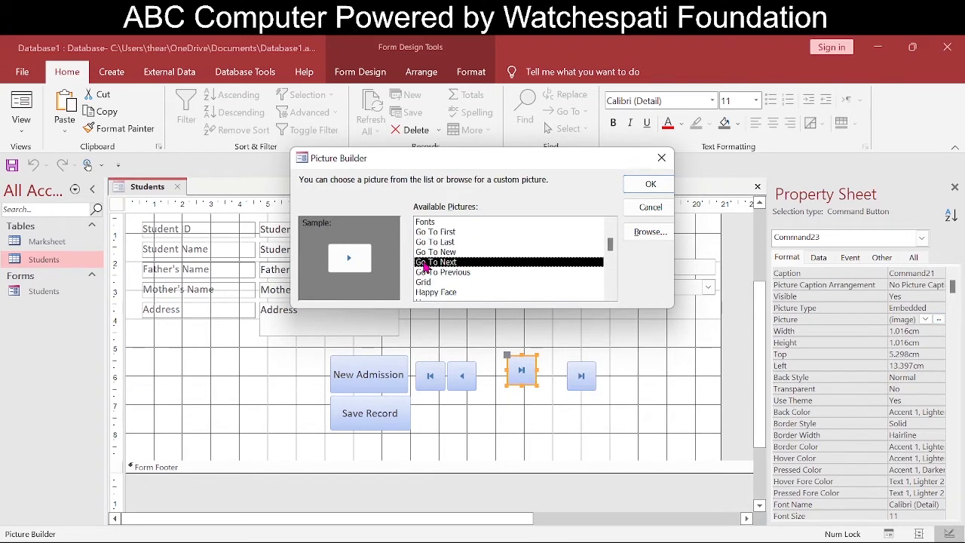
click(648, 185)
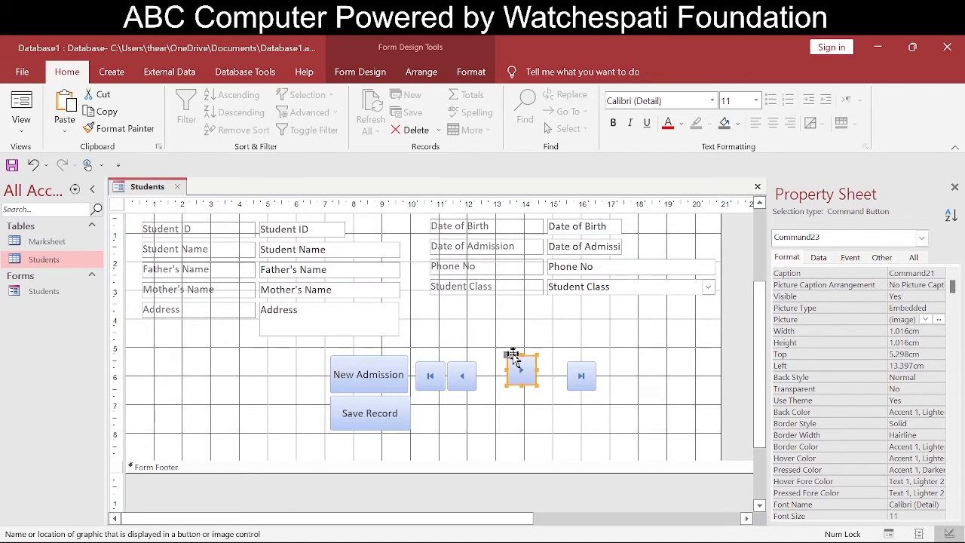
Move the next-record button against the previous-record button, and the last-record button to the row's end at about 13.3 cm across.
drag(504, 360, 477, 361)
click(578, 376)
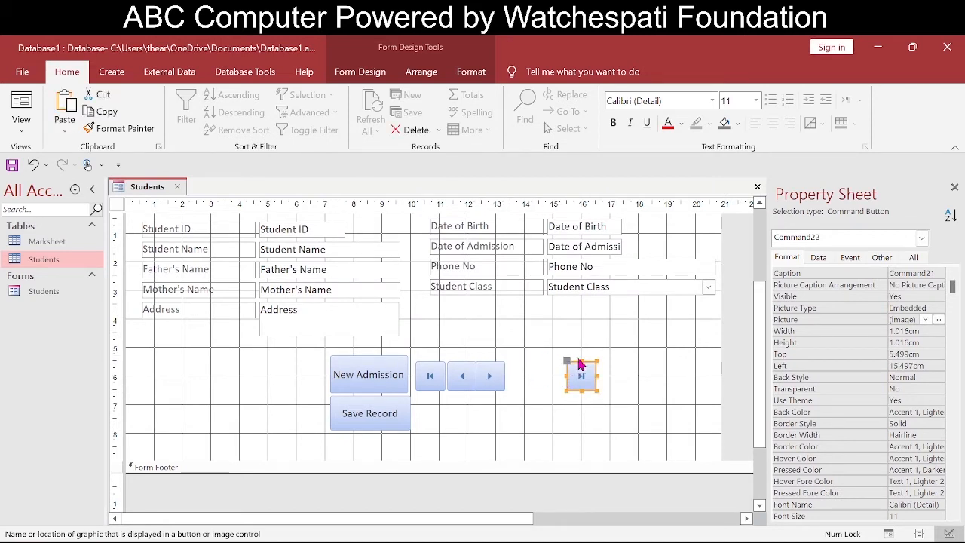
drag(570, 364, 509, 362)
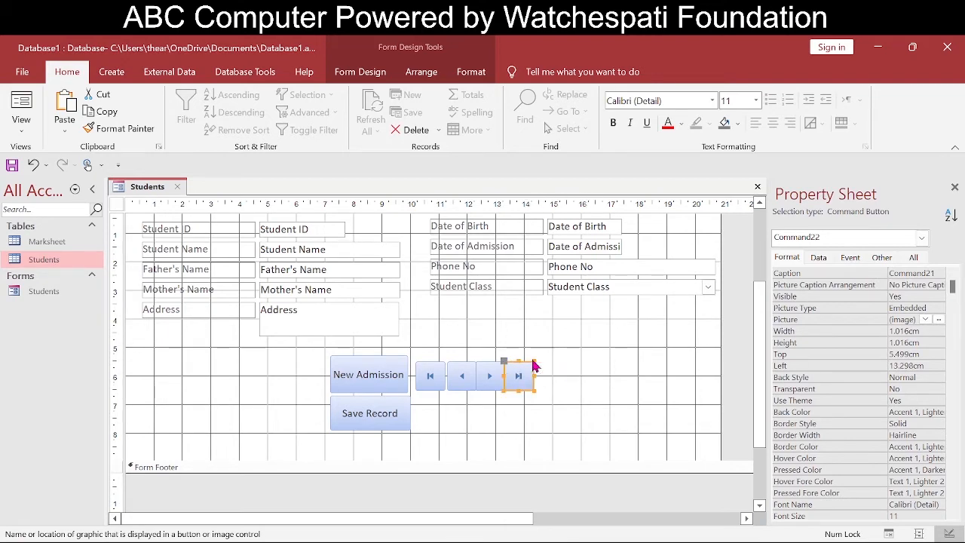
Check the last-record button's On Click macro, and set Record to Previous in the previous-record button's GoToRecord macro.
click(849, 257)
click(952, 275)
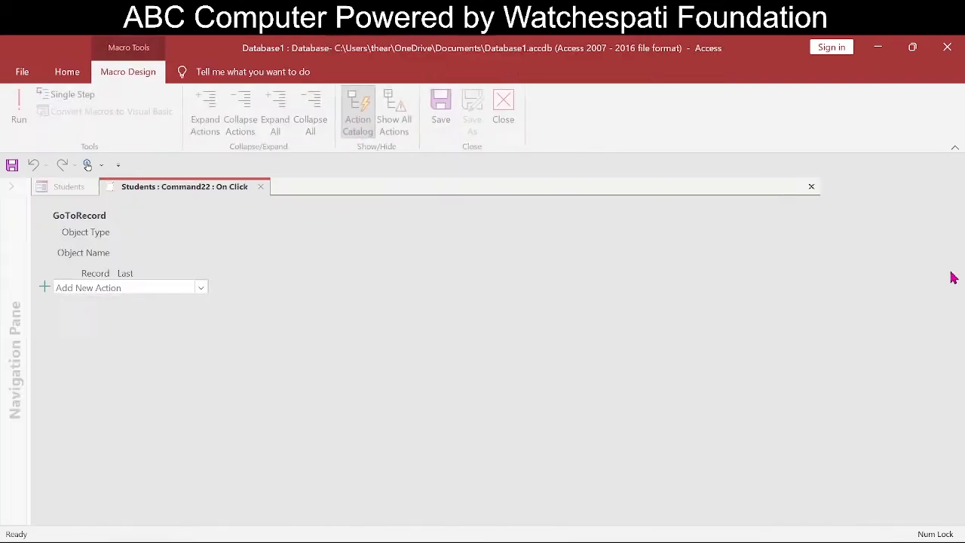
click(811, 187)
click(463, 372)
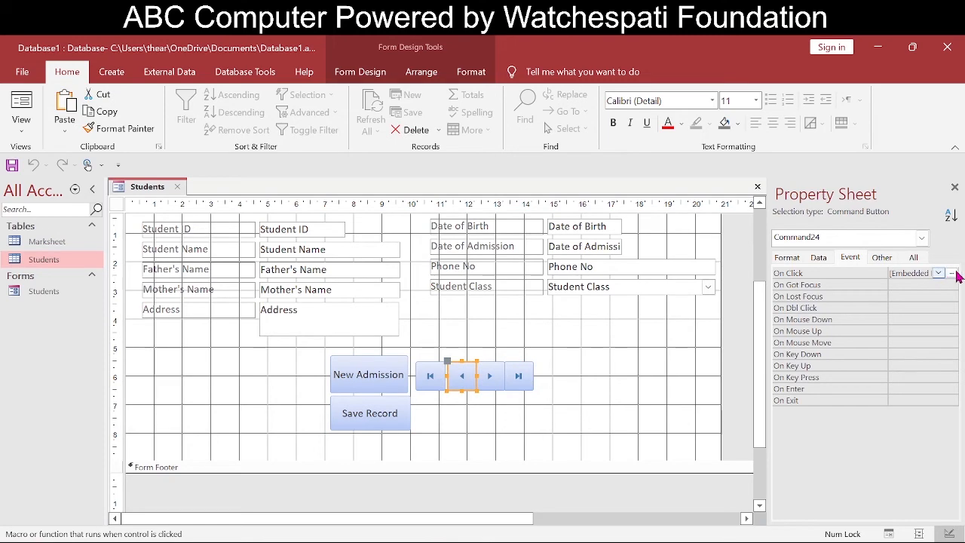
click(952, 272)
click(120, 249)
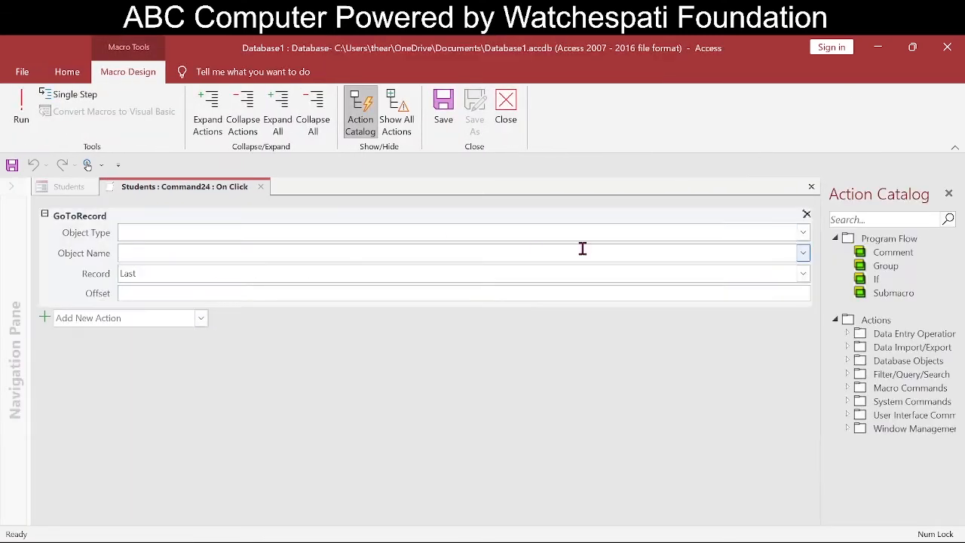
click(804, 275)
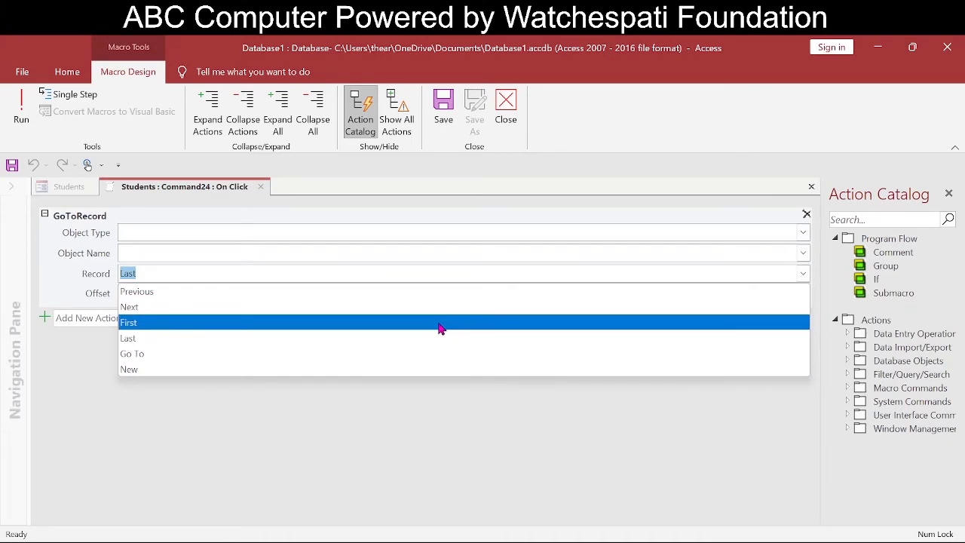
click(430, 290)
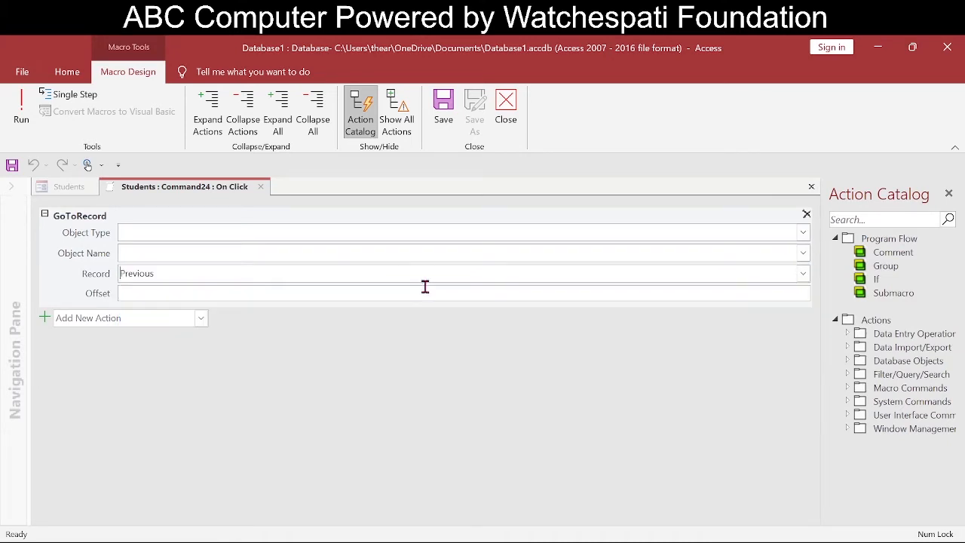
click(811, 186)
Set Record to Next in the next-record button's On Click GoToRecord macro and close the macro.
click(489, 377)
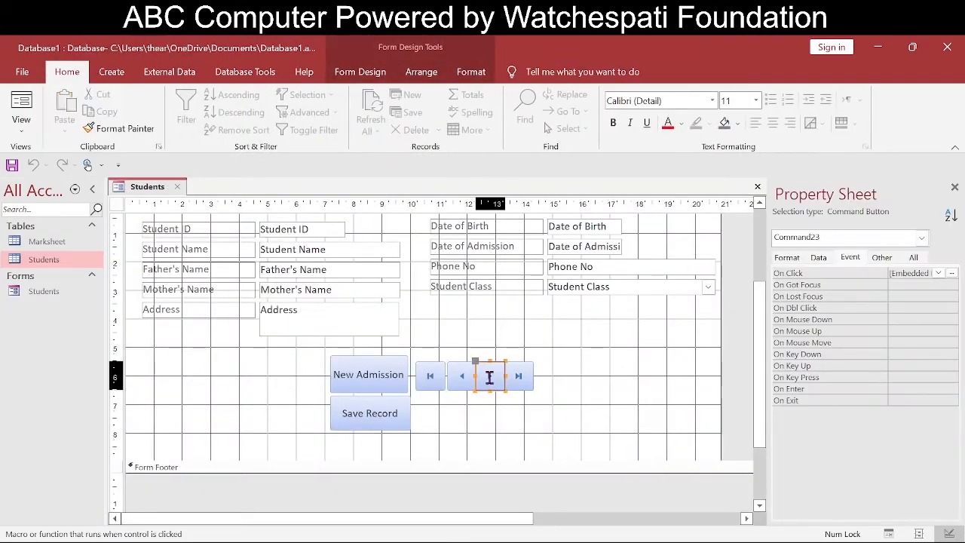
click(951, 273)
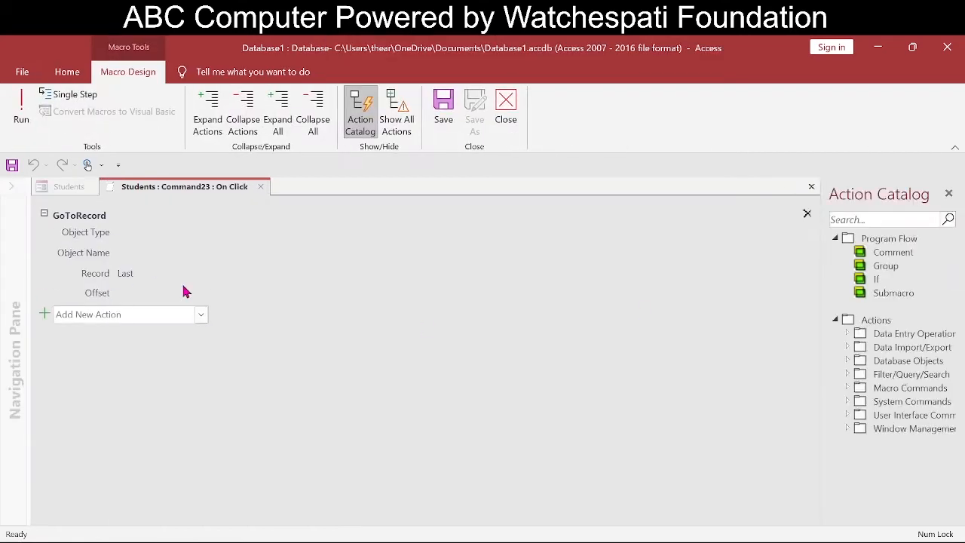
click(181, 270)
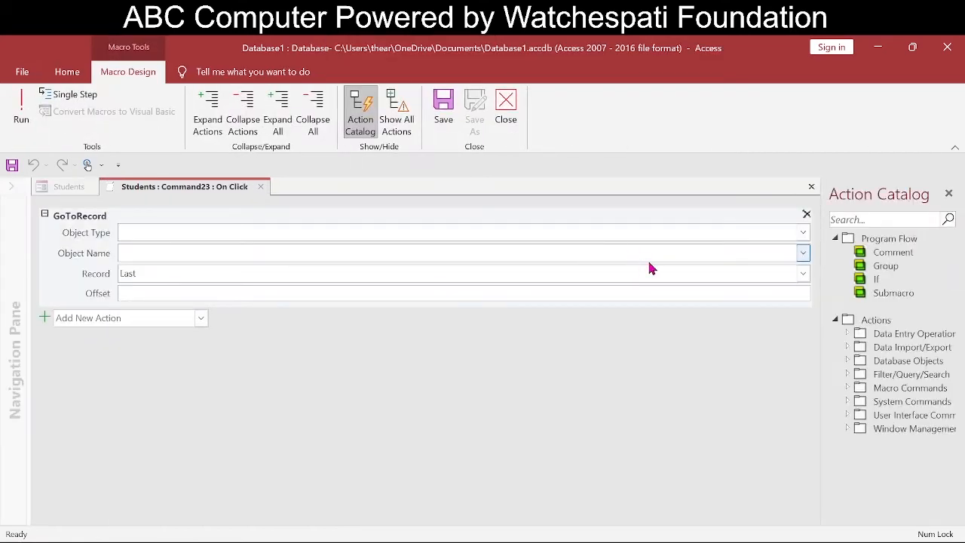
click(803, 274)
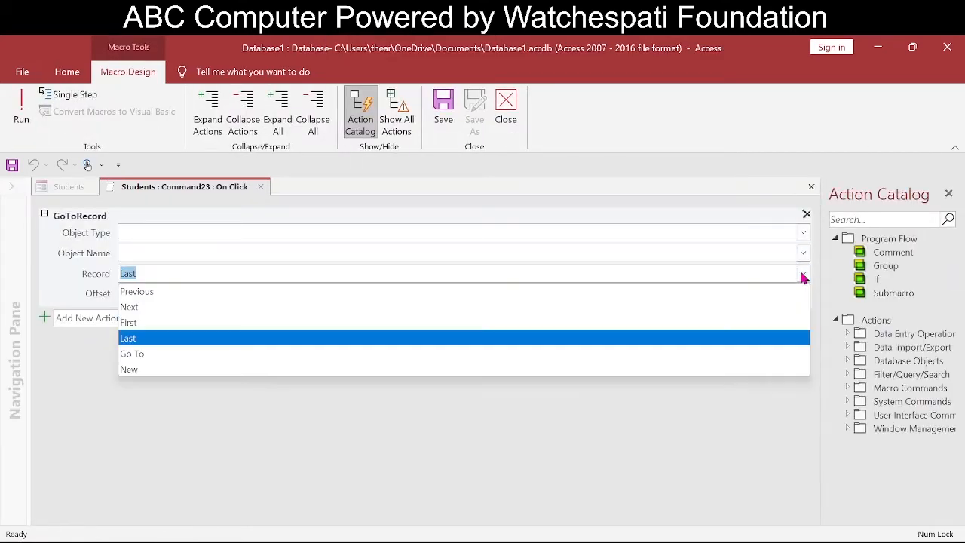
click(730, 309)
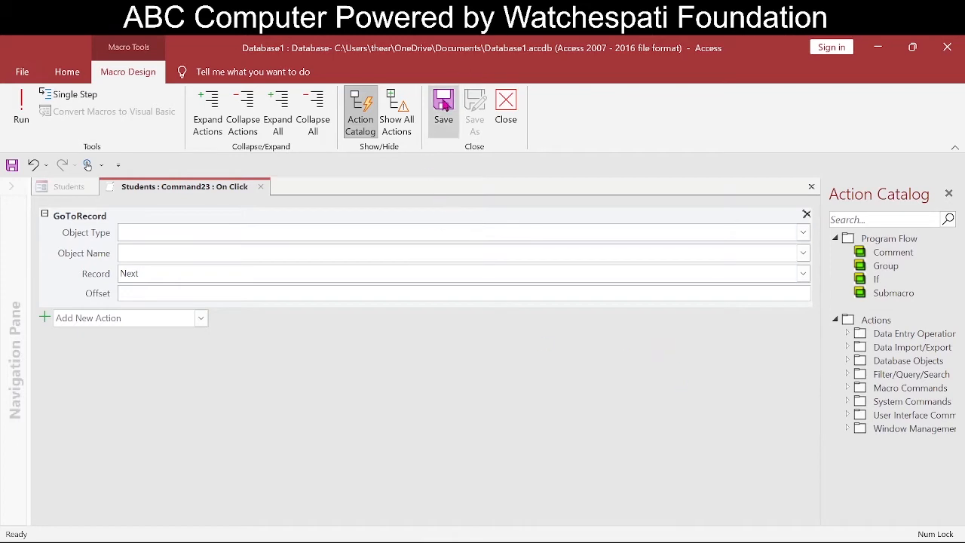
click(812, 188)
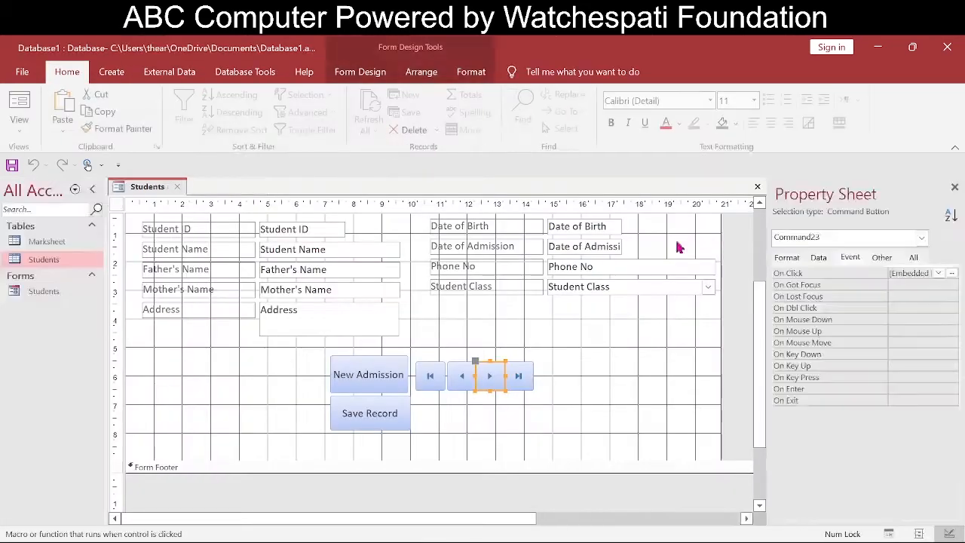
click(567, 422)
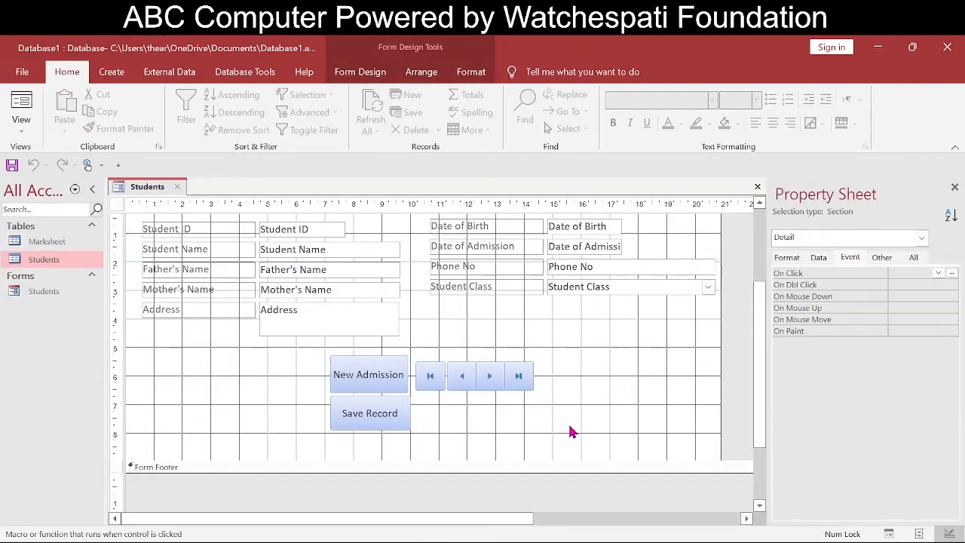
Arrange the four navigation buttons in a tabular layout and move the layout beside the Save Record button.
click(424, 383)
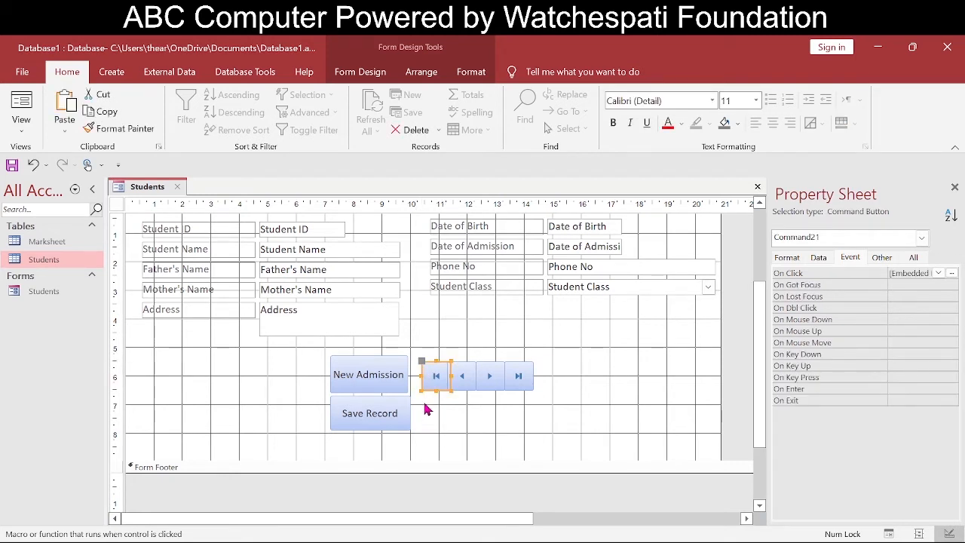
drag(424, 403, 558, 362)
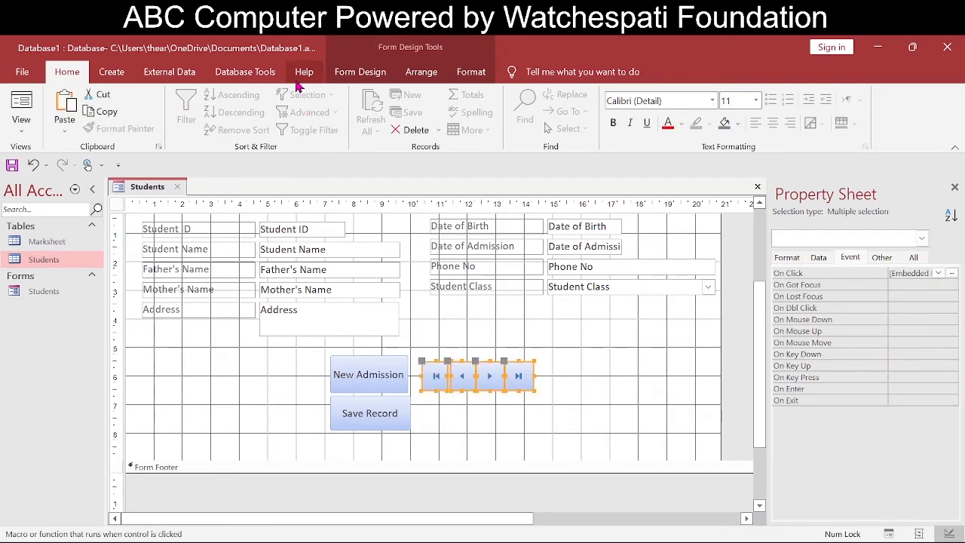
click(418, 71)
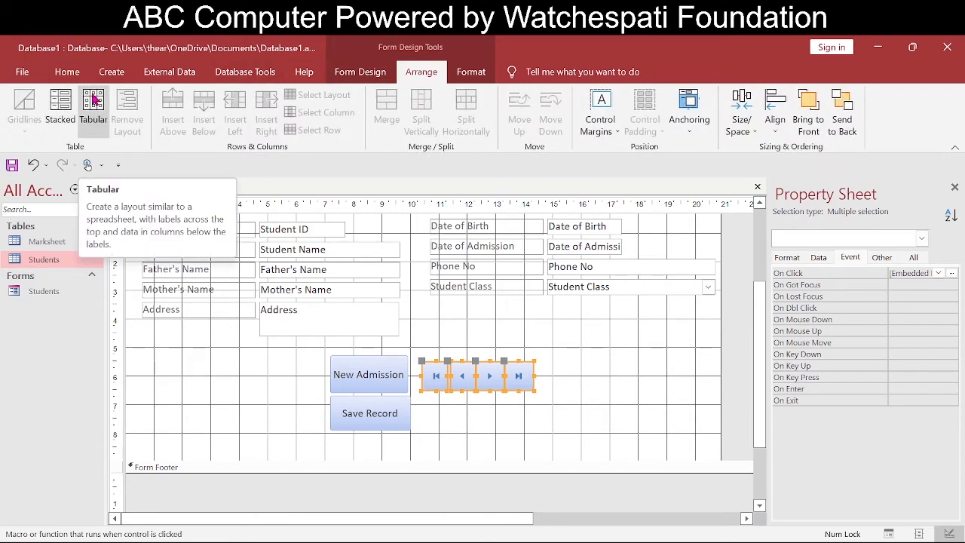
click(85, 134)
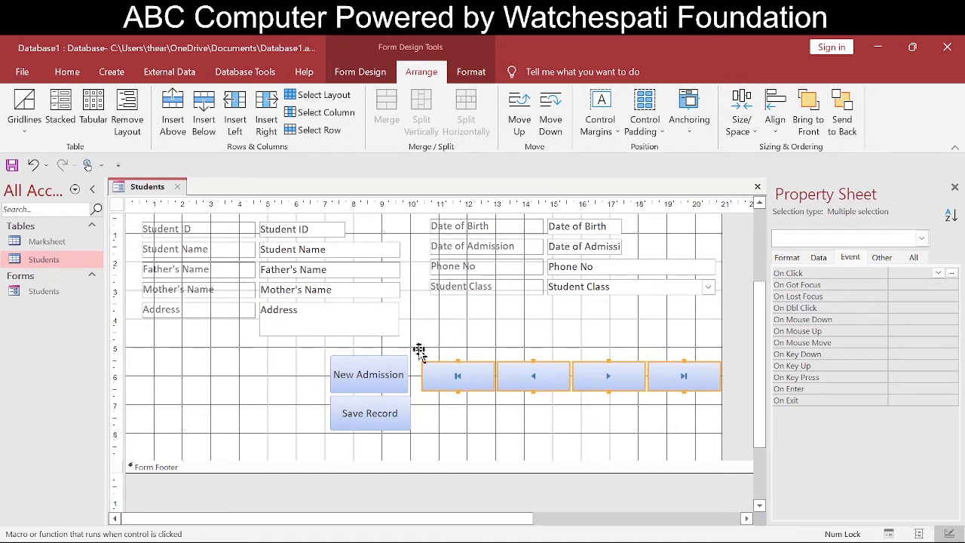
drag(419, 352, 414, 381)
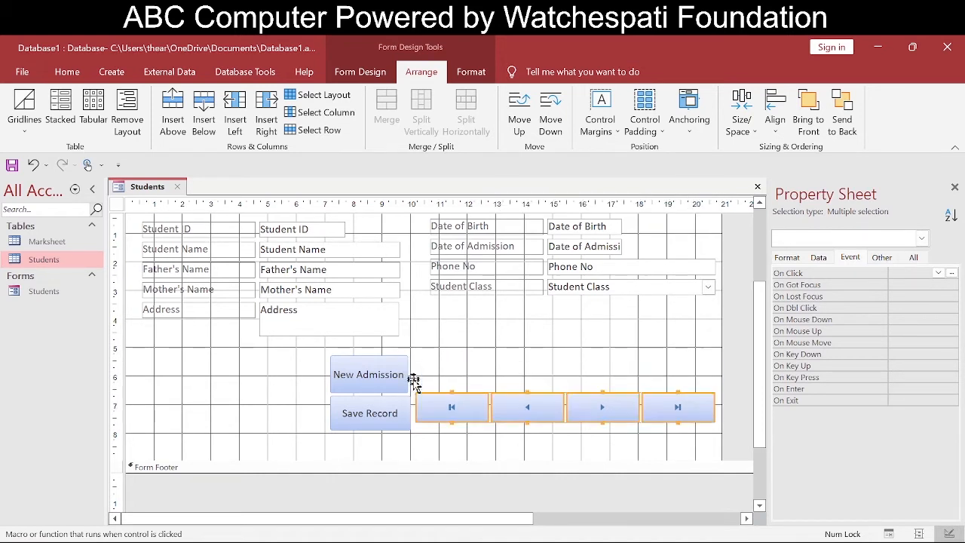
Place New Admission and Save Record above the layout's first two navigation buttons, and move the layout to about 6.3 cm across, 5 cm down.
click(368, 379)
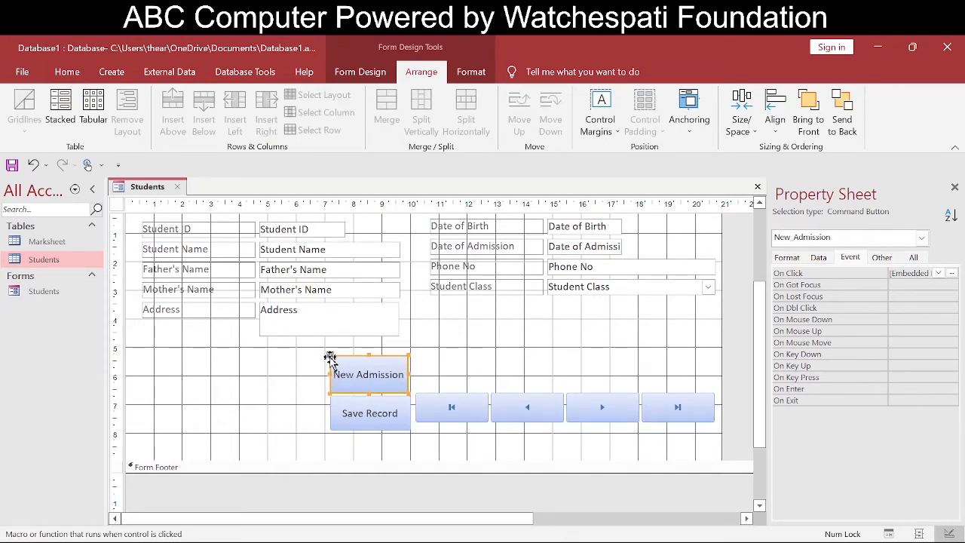
drag(330, 357, 439, 397)
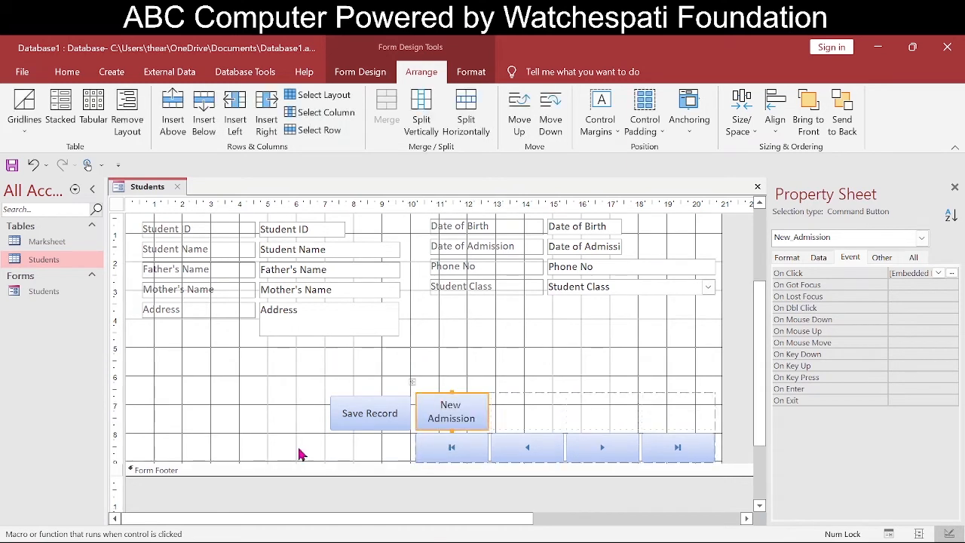
click(354, 413)
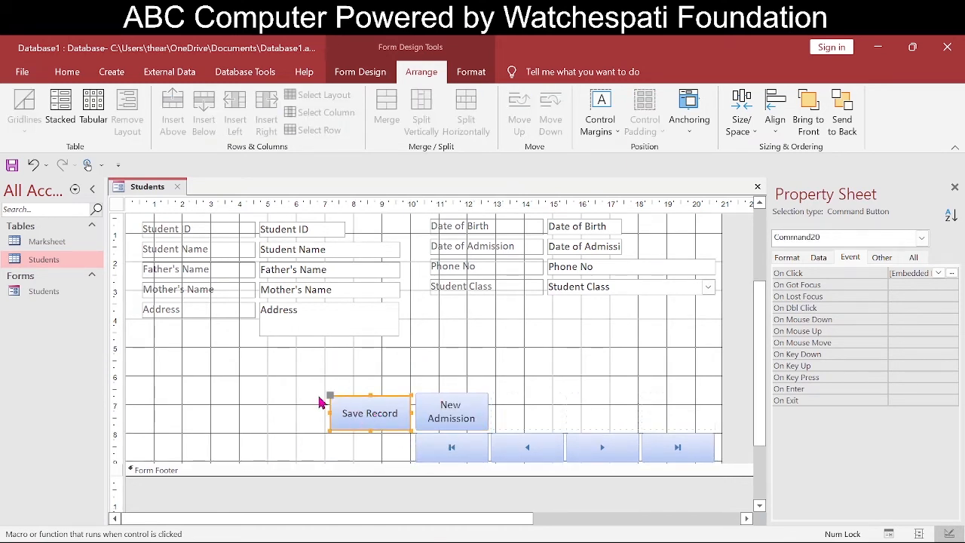
drag(329, 396, 528, 411)
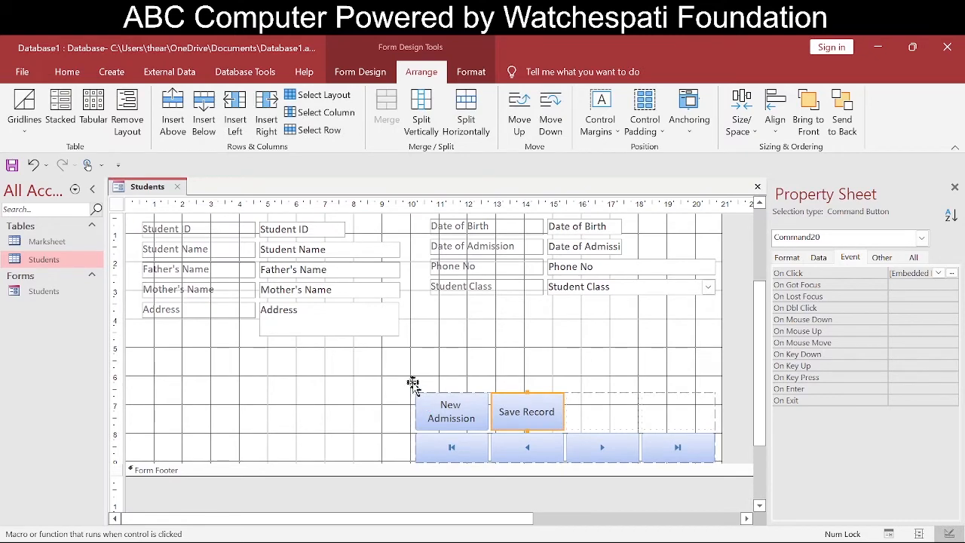
drag(414, 383, 302, 341)
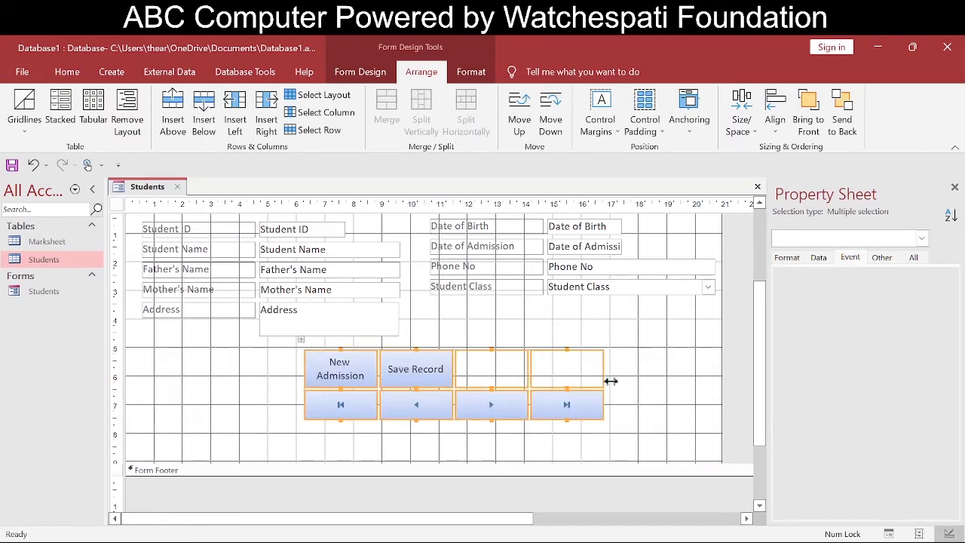
Test the New Admission, previous, next, first and last record buttons in Form View.
click(658, 383)
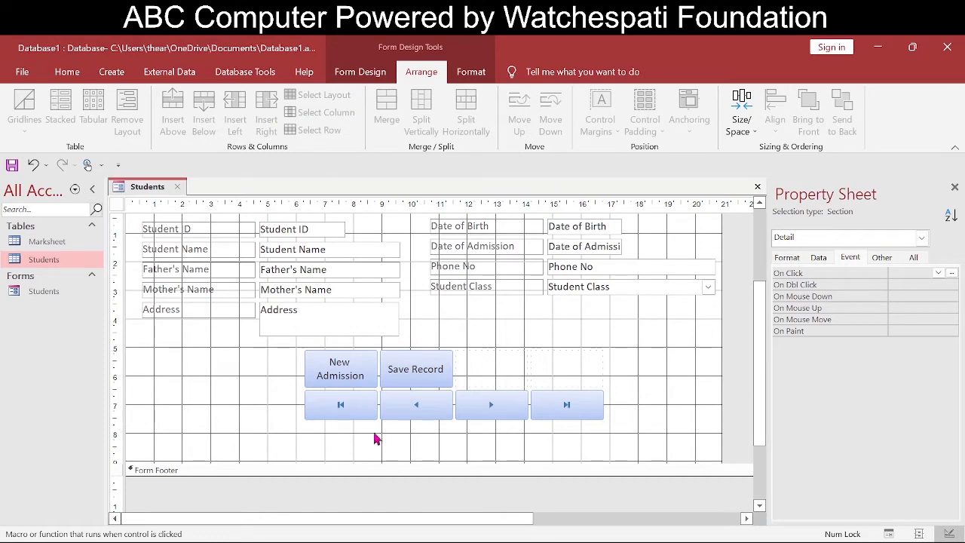
click(888, 533)
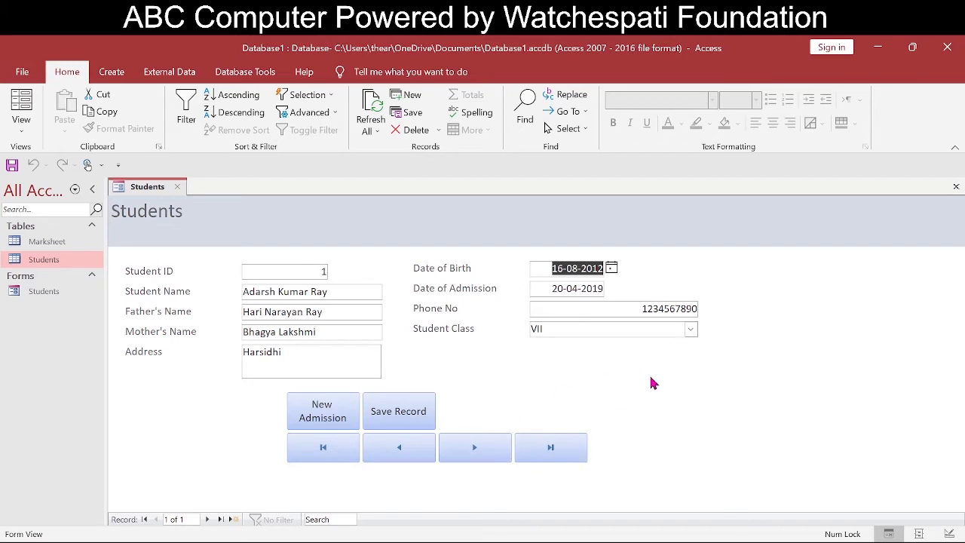
click(317, 405)
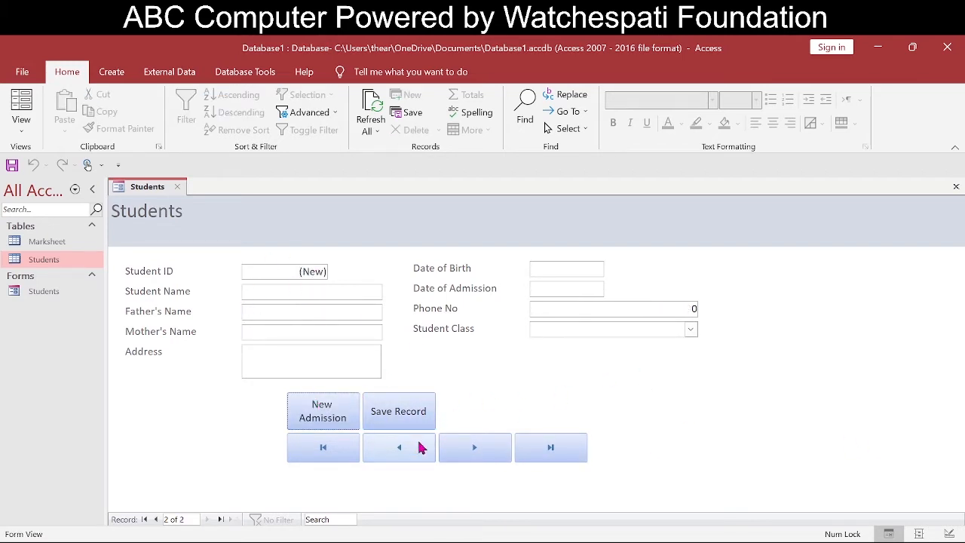
click(385, 460)
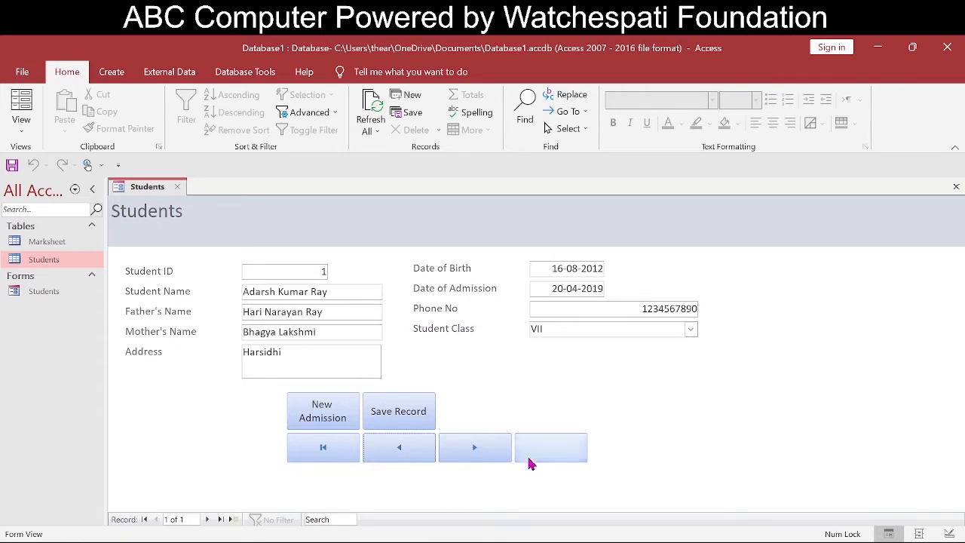
click(486, 451)
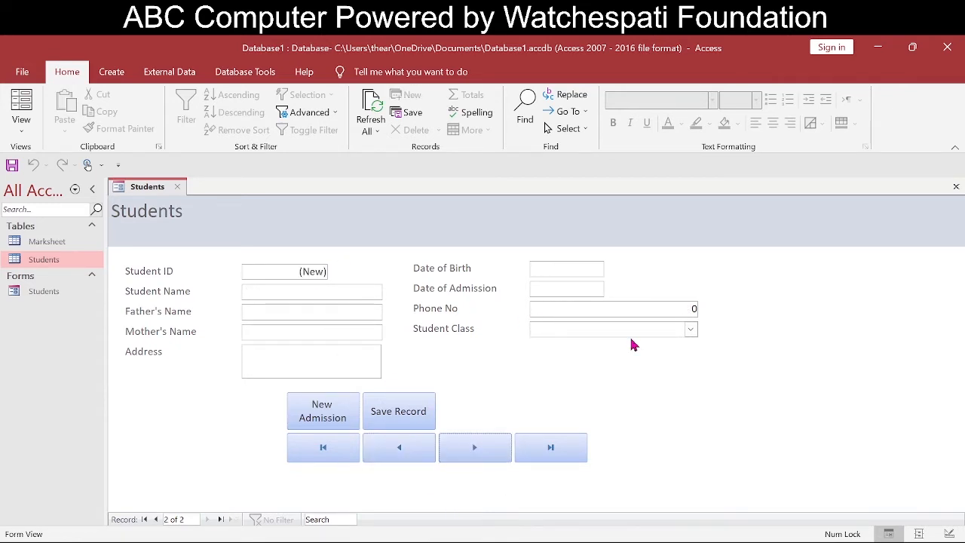
click(314, 455)
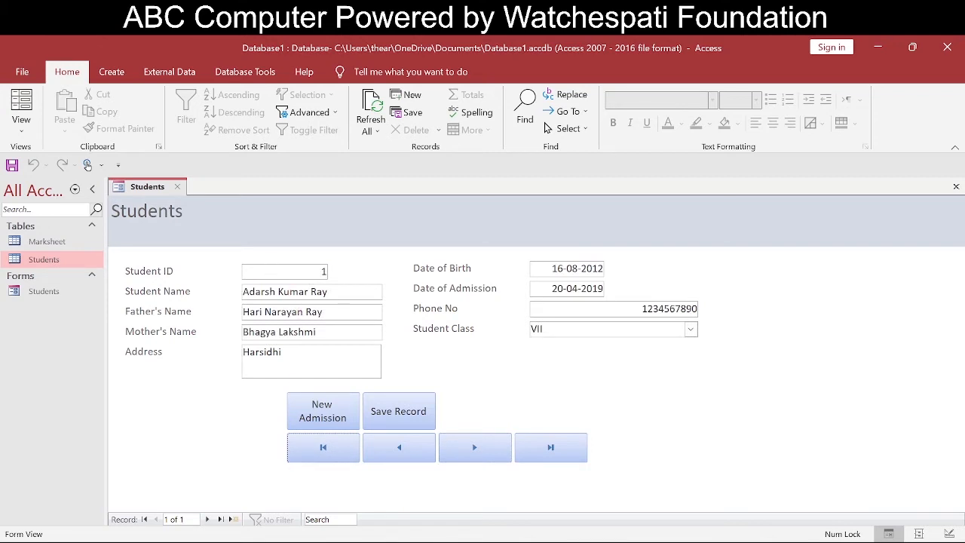
click(550, 447)
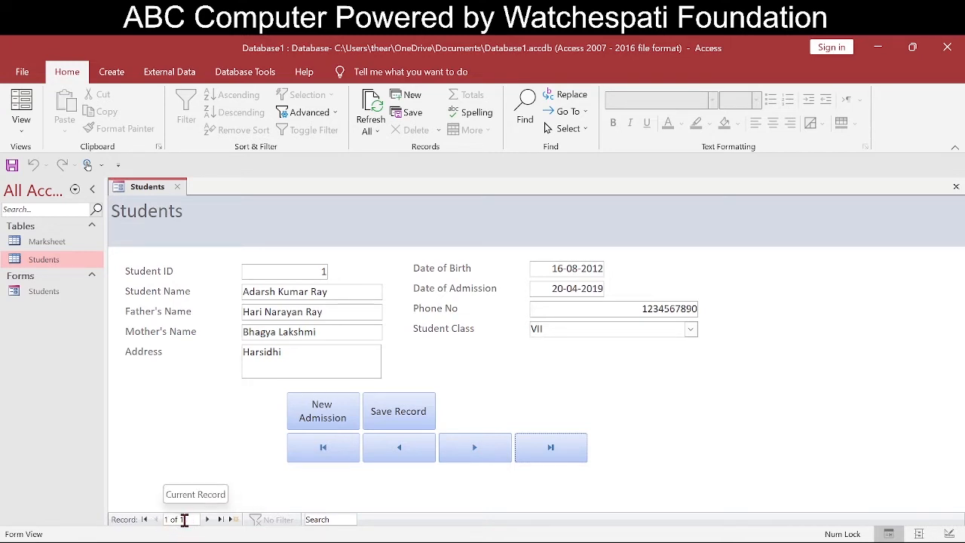
Try the built-in record navigation bar's next, previous and search controls, and return the form to Design View.
click(328, 519)
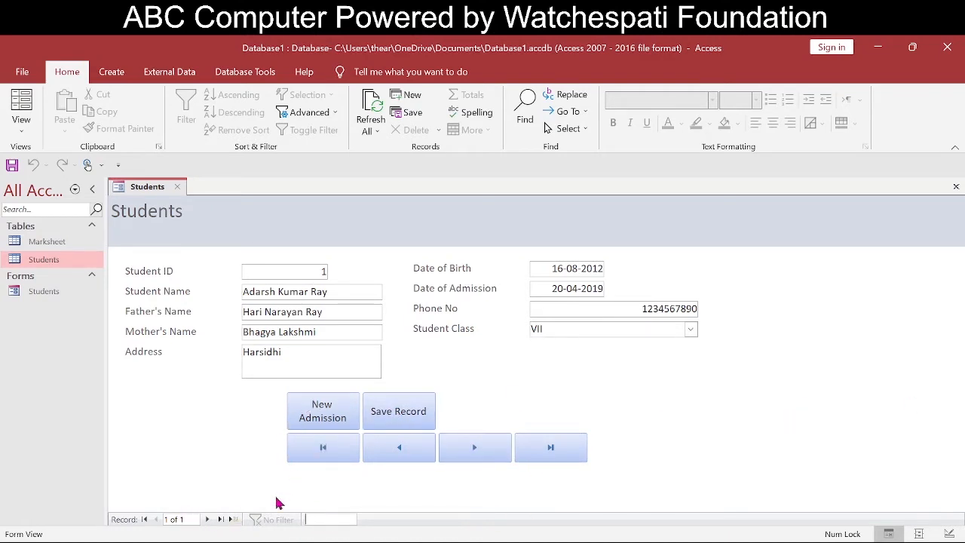
click(207, 519)
click(155, 519)
click(339, 517)
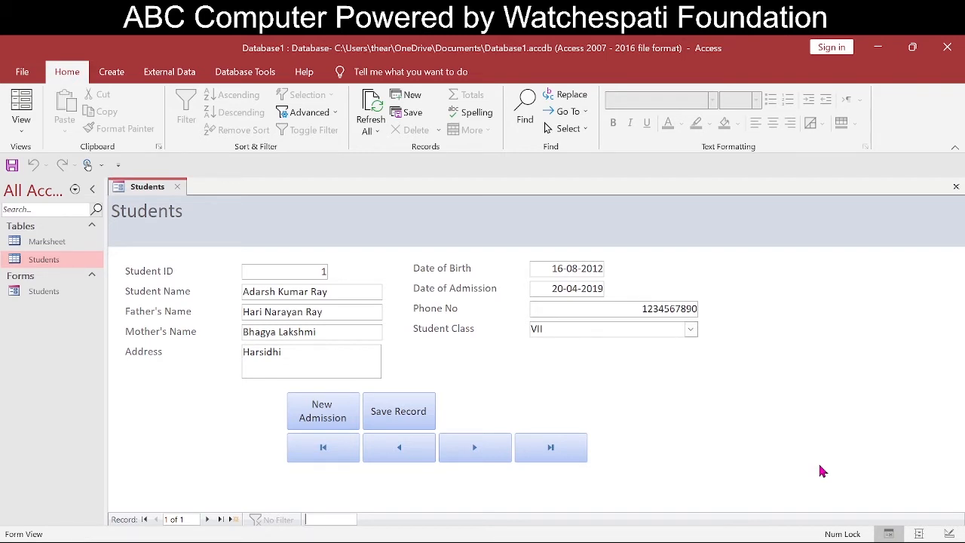
click(948, 534)
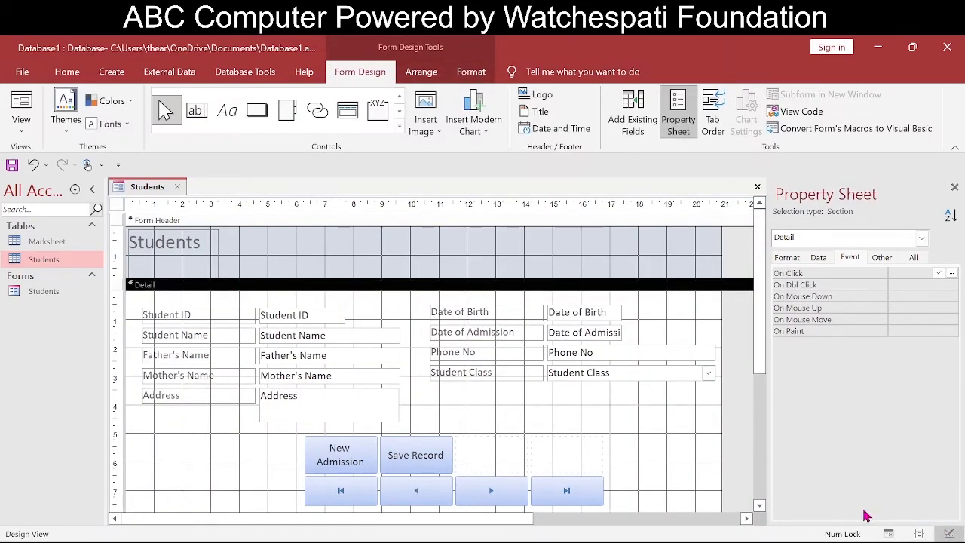
click(888, 532)
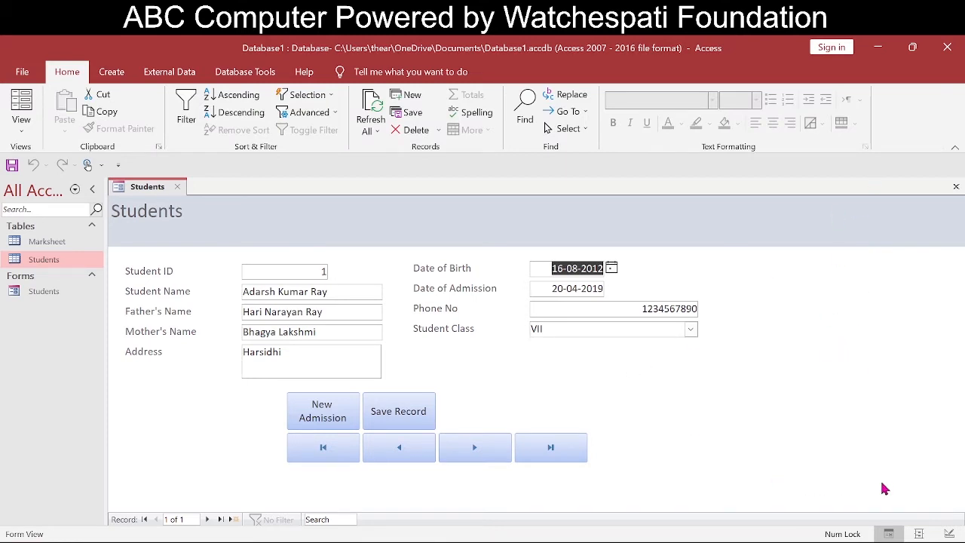
click(948, 533)
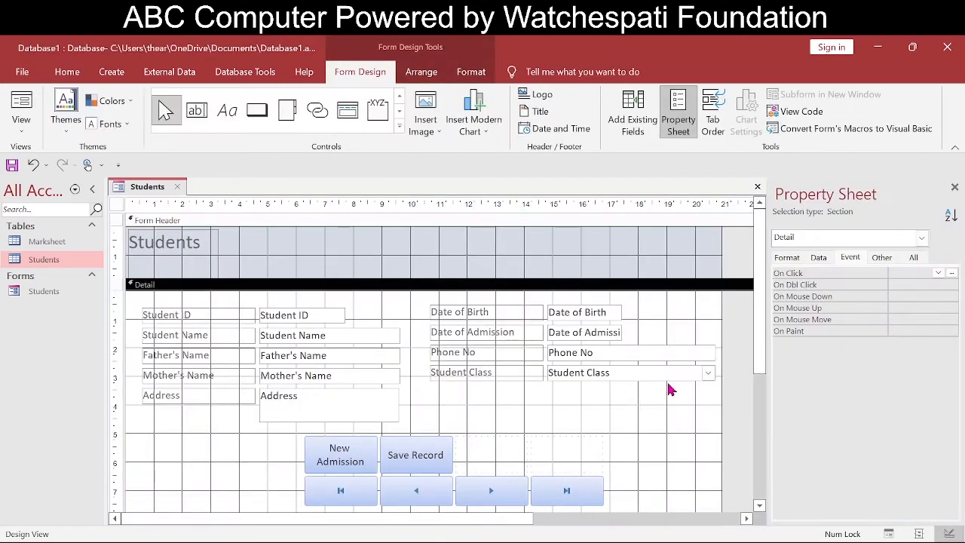
Review the Format properties of the whole Students form.
click(117, 205)
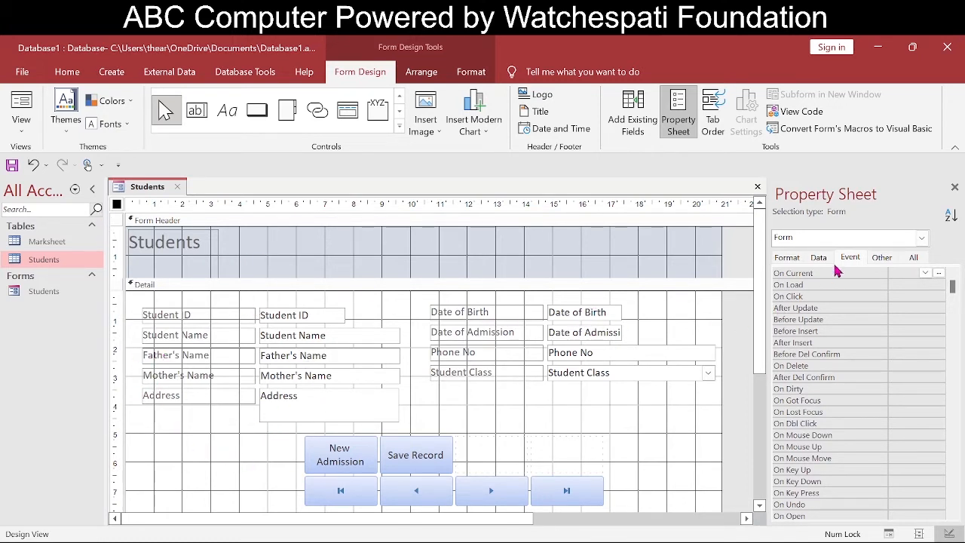
click(786, 257)
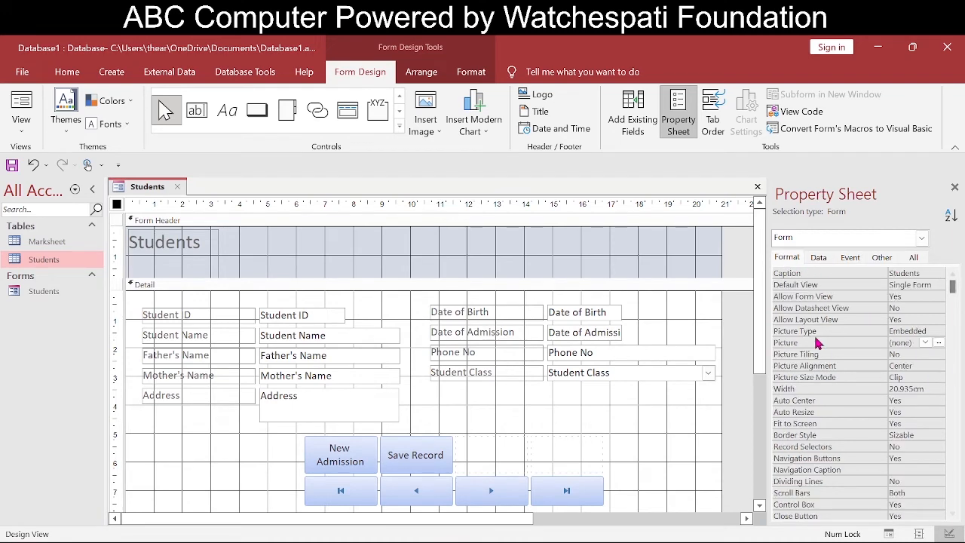
scroll(874, 358, down, 1)
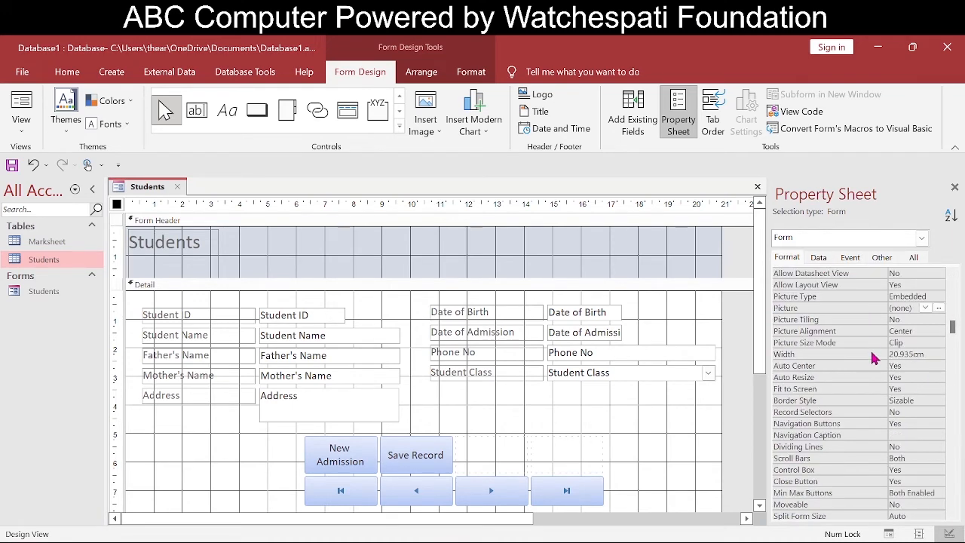
scroll(875, 358, up, 1)
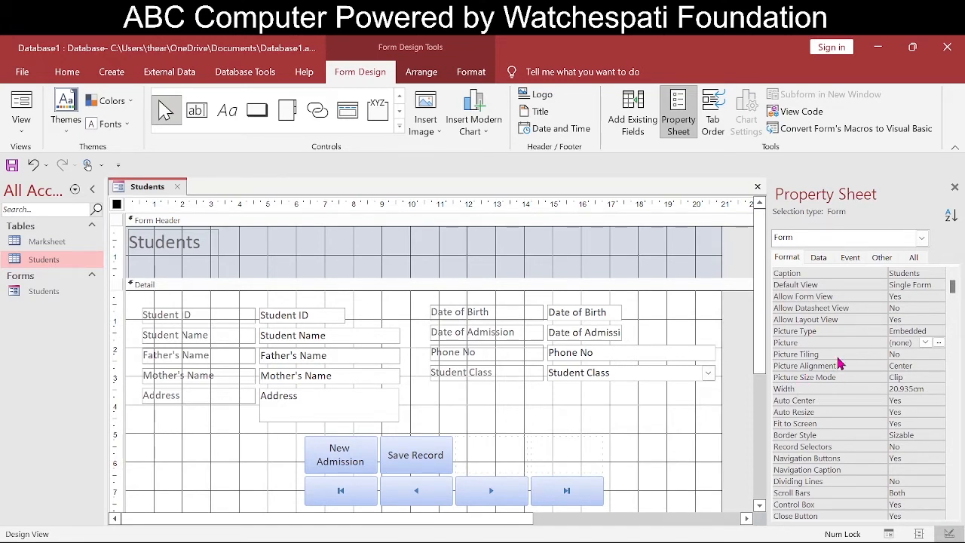
Set the form header's back color to dark blue #1F497D and preview it in Form View.
click(564, 249)
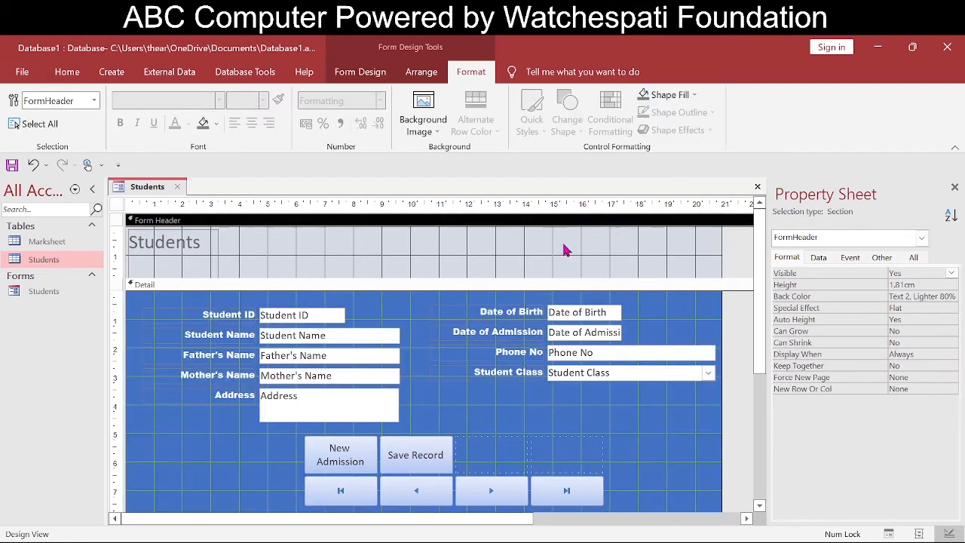
click(950, 295)
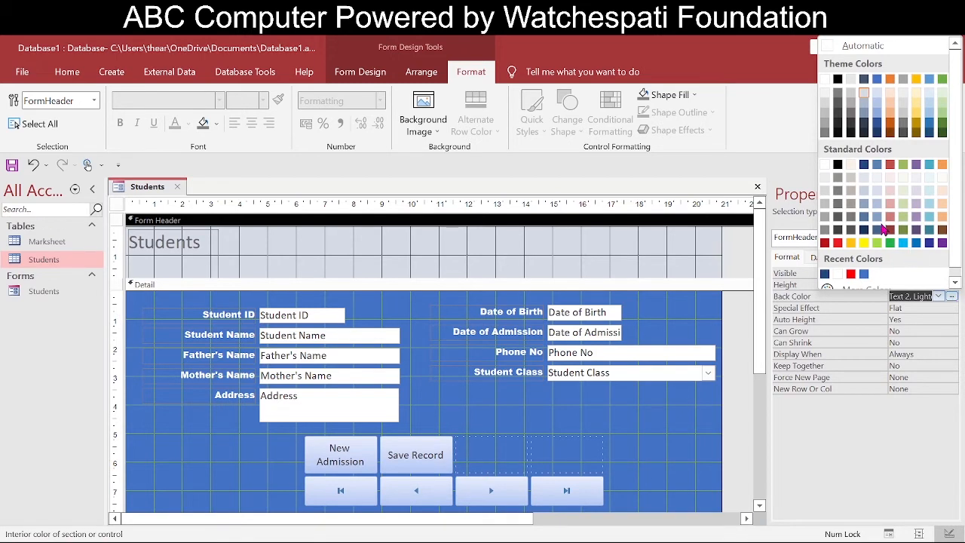
click(864, 165)
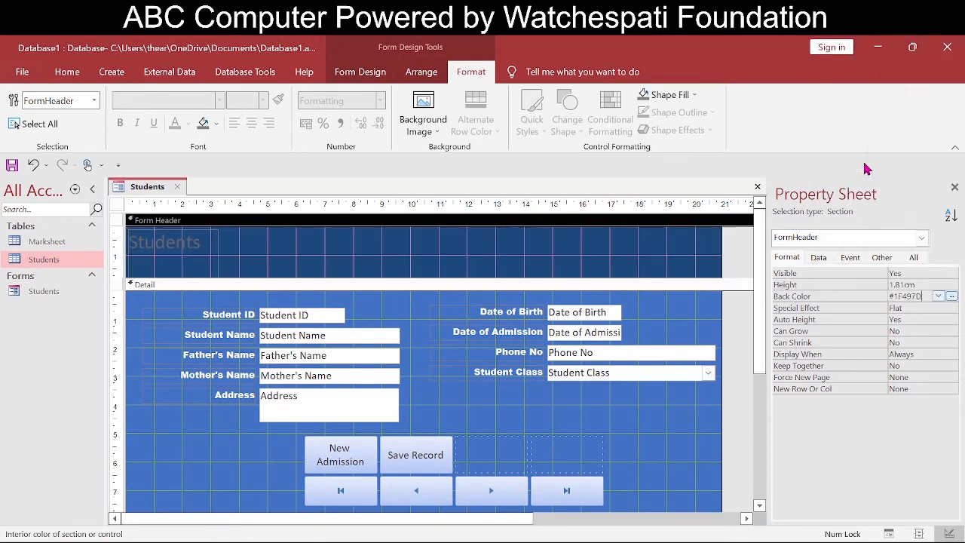
click(887, 533)
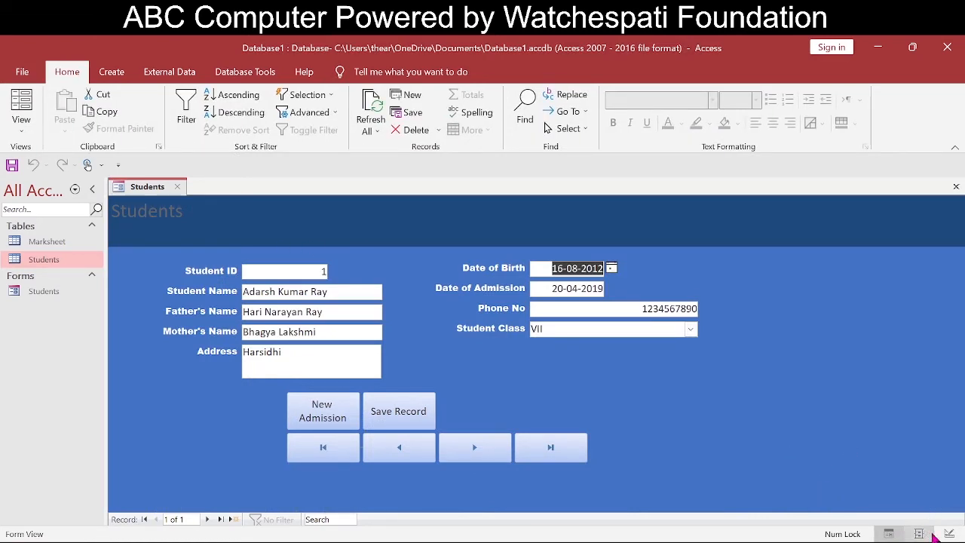
click(949, 532)
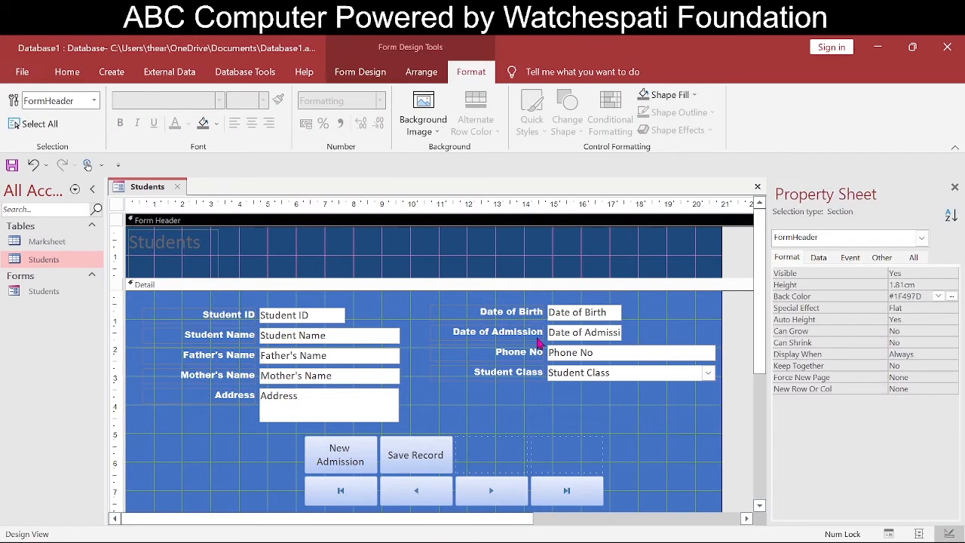
Widen the header's title label to about 11 cm and change its caption to "Students Admission GUI".
click(160, 253)
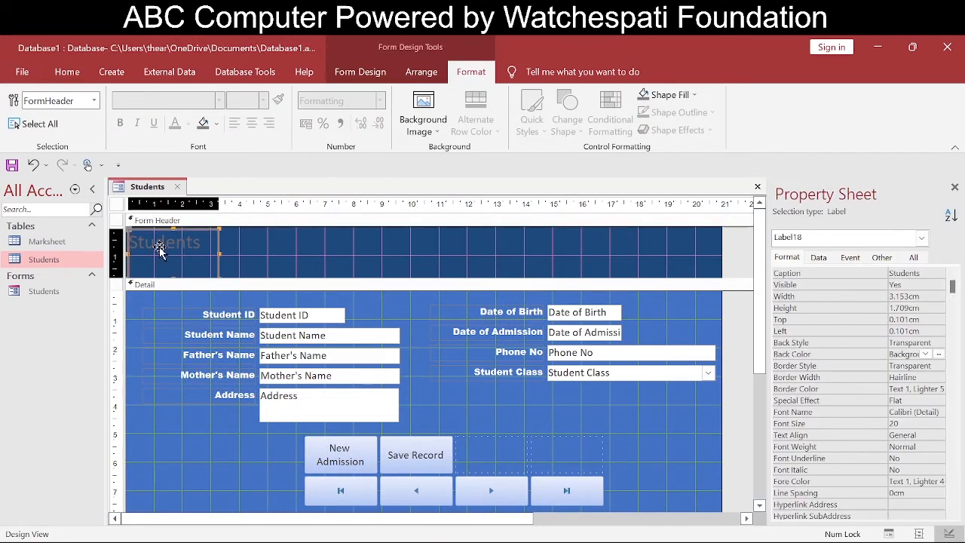
drag(216, 254, 443, 253)
double_click(237, 251)
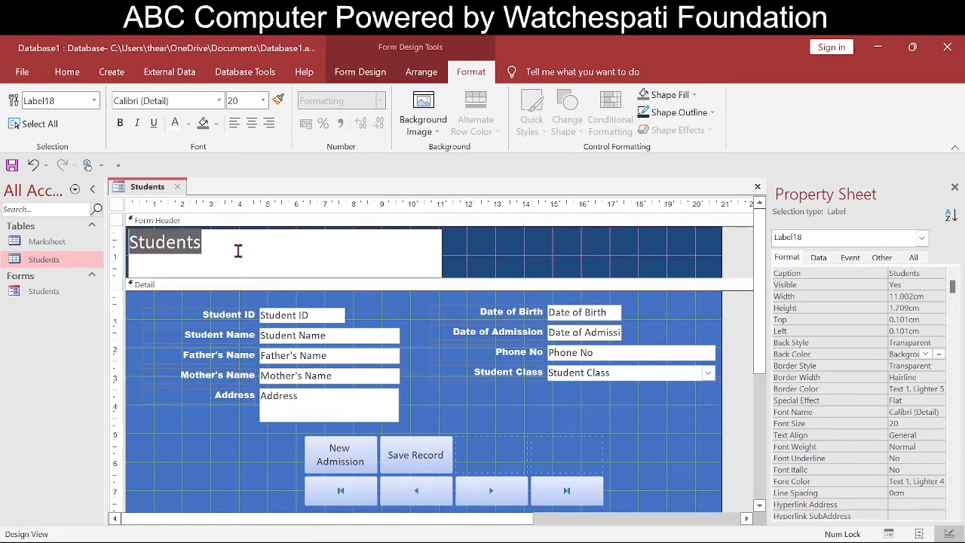
click(333, 264)
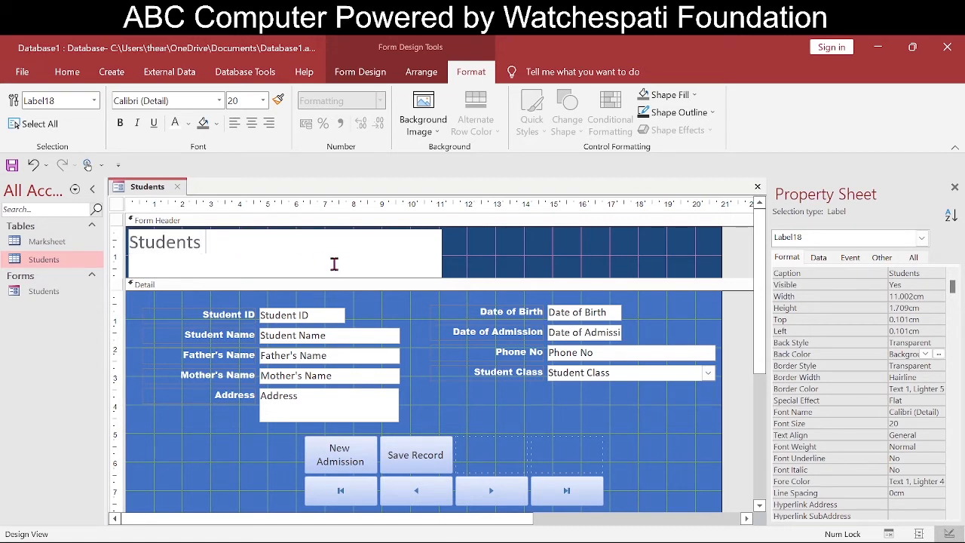
text(Admission)
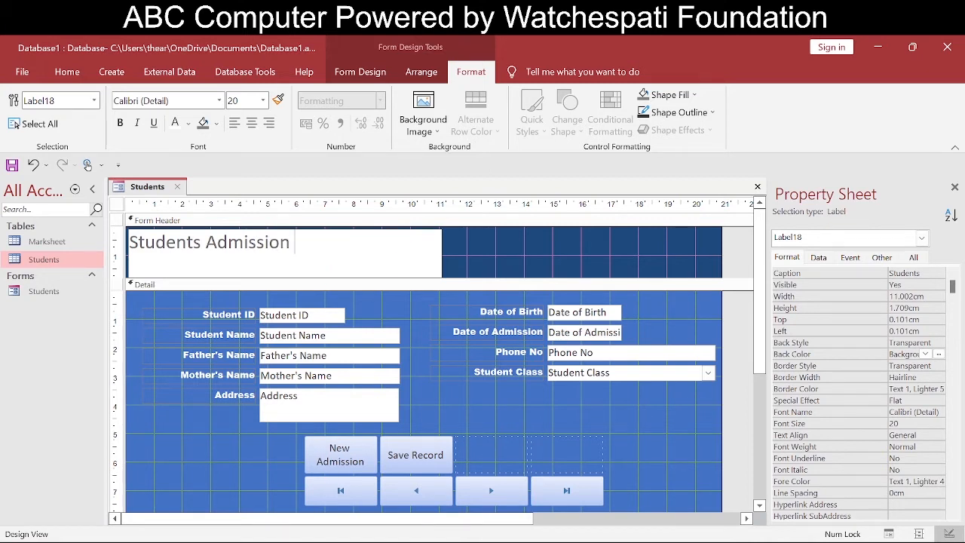
text( GUI)
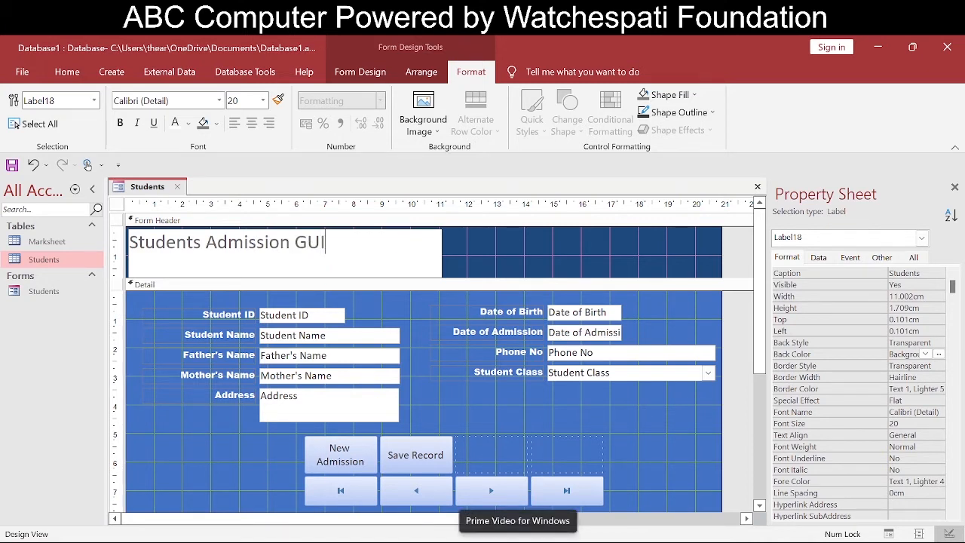
key(Return)
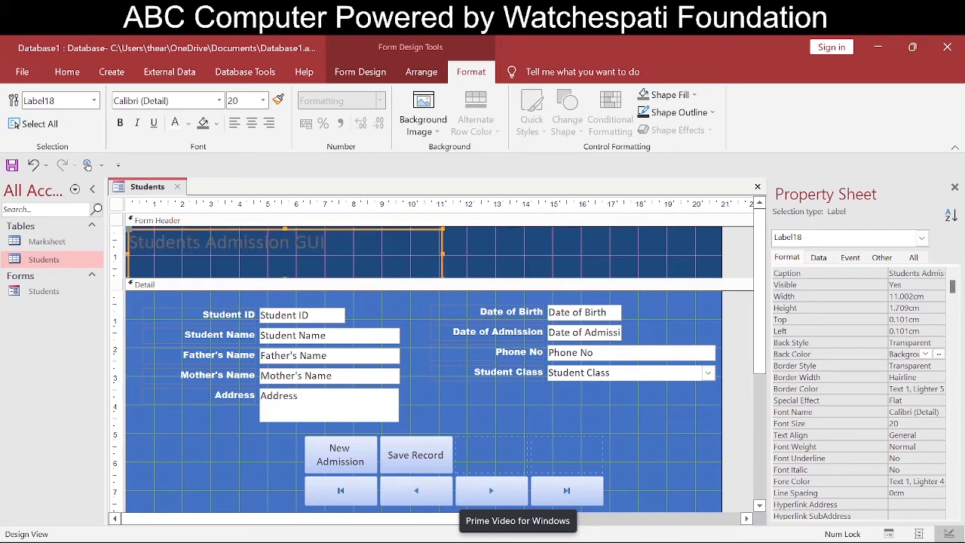
Make the header title bold and white, and check the form in Form View.
key(ctrl+b)
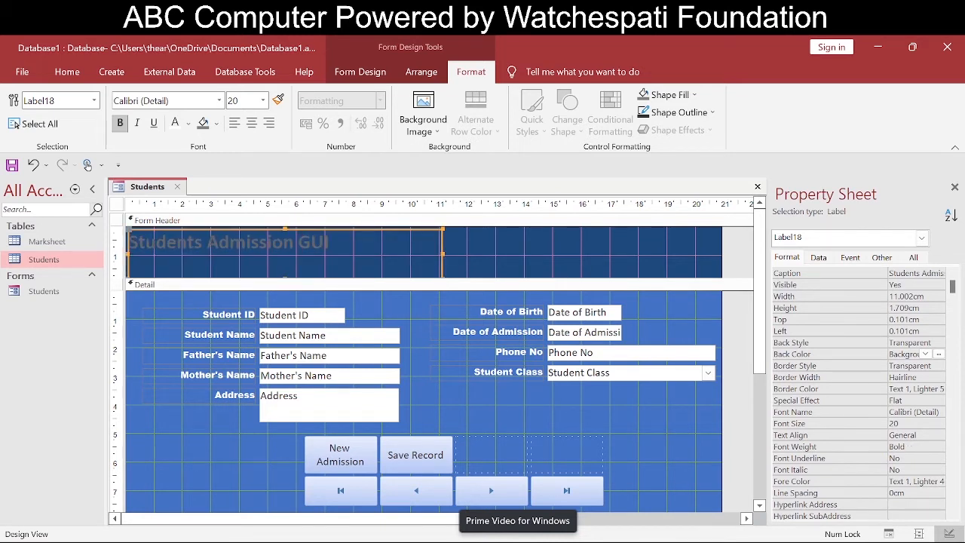
click(174, 123)
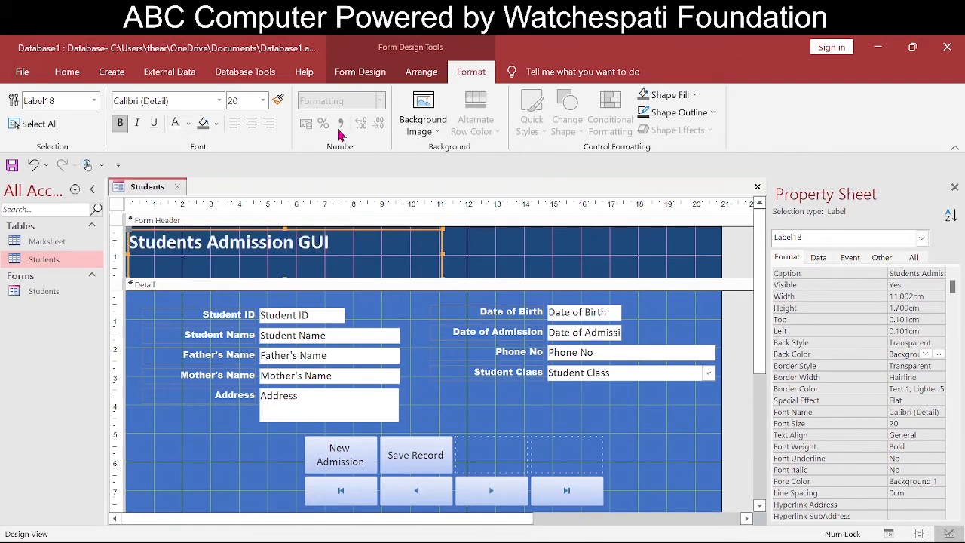
click(889, 533)
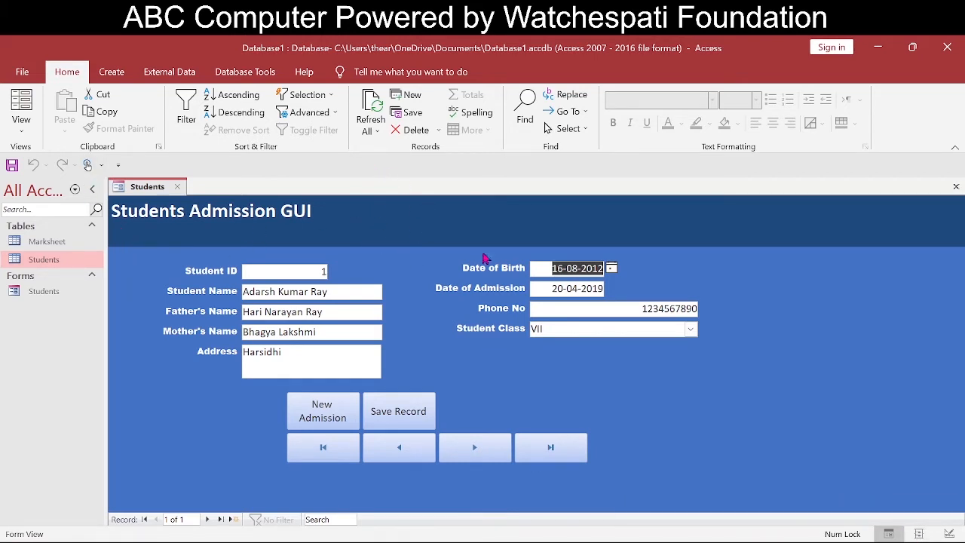
Open the Students form in Design View, select the whole form and set its Pop Up property to Yes.
click(948, 533)
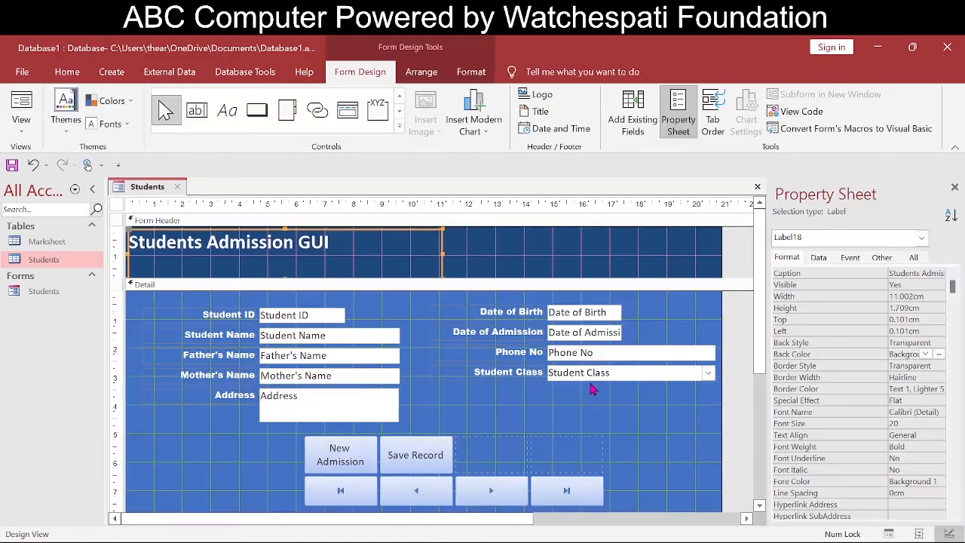
click(888, 533)
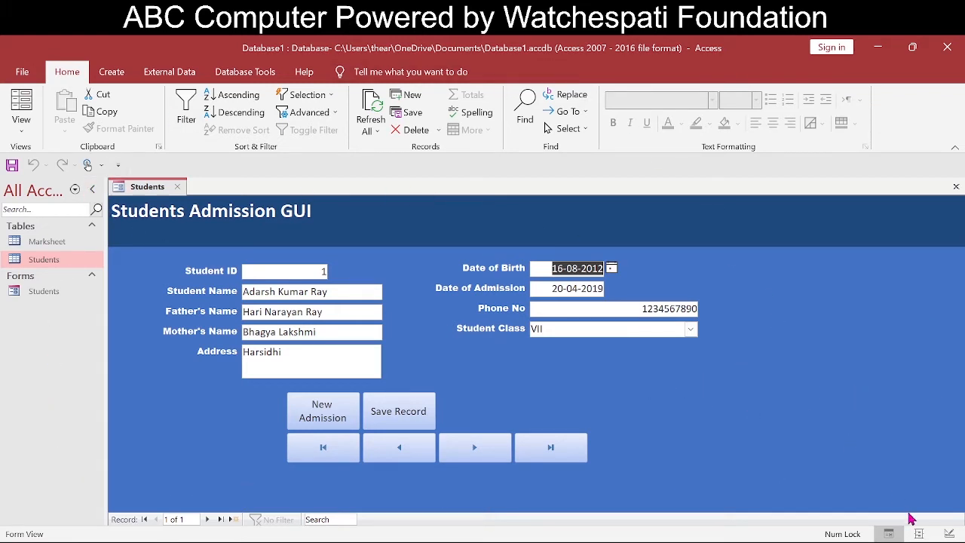
click(948, 534)
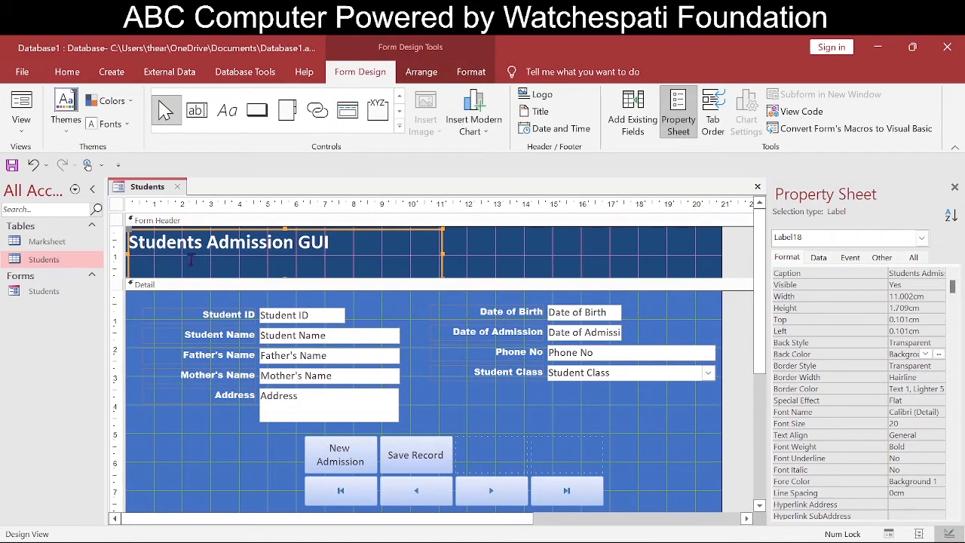
click(116, 205)
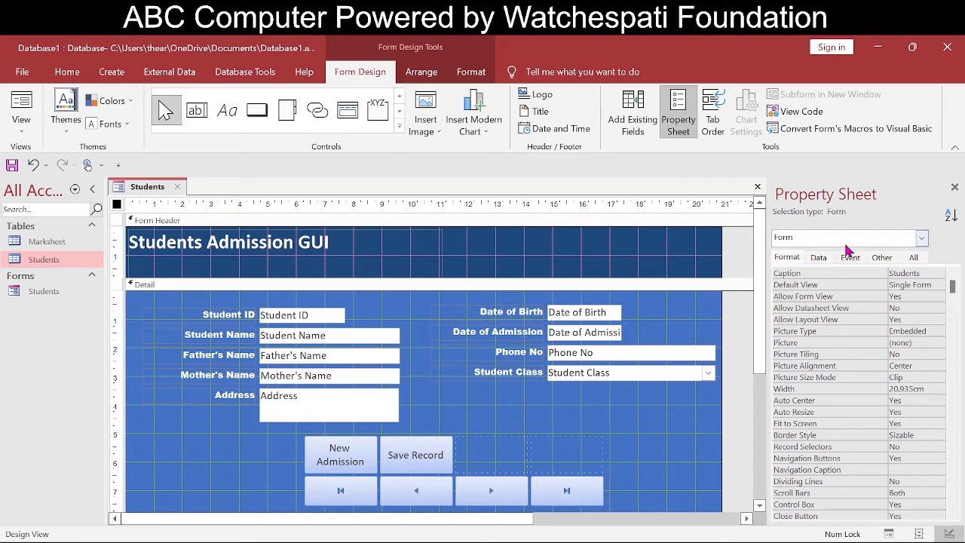
scroll(870, 292, down, 5)
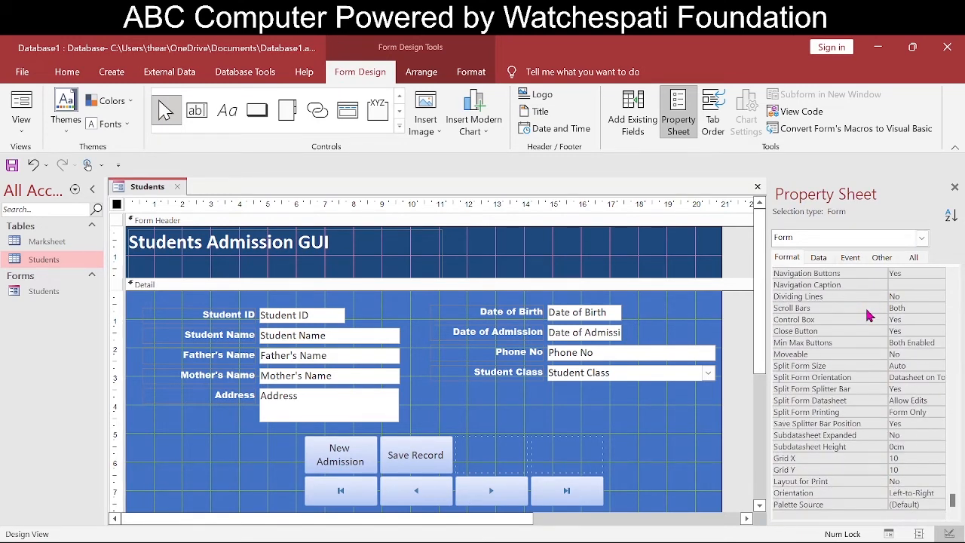
scroll(870, 315, up, 5)
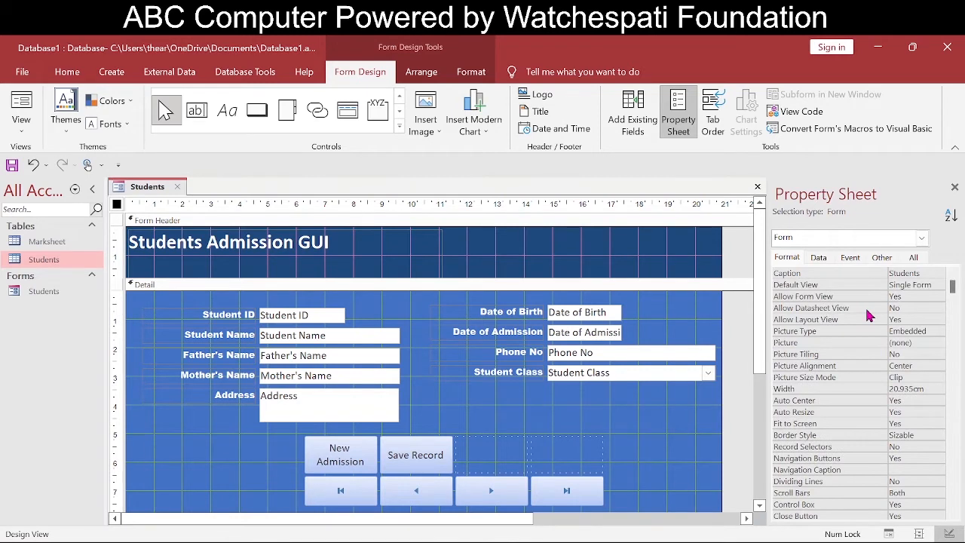
click(881, 257)
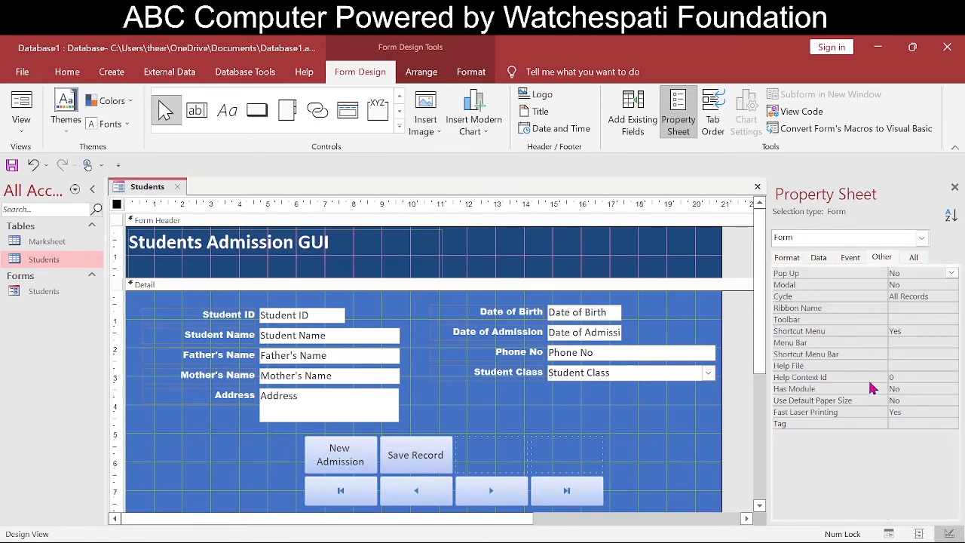
click(952, 273)
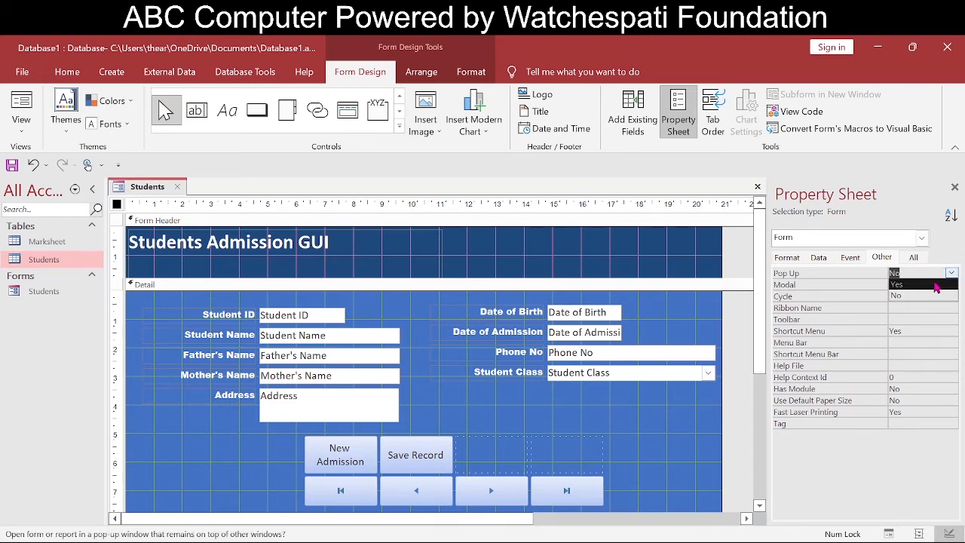
click(934, 285)
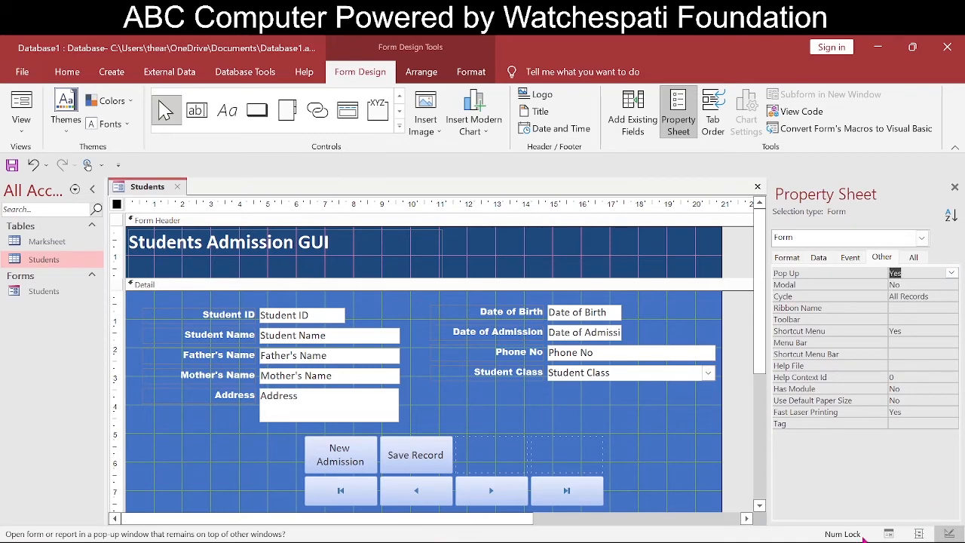
Preview the Students form in Form View, testing its pop-up window by moving, maximizing and restoring it.
click(890, 534)
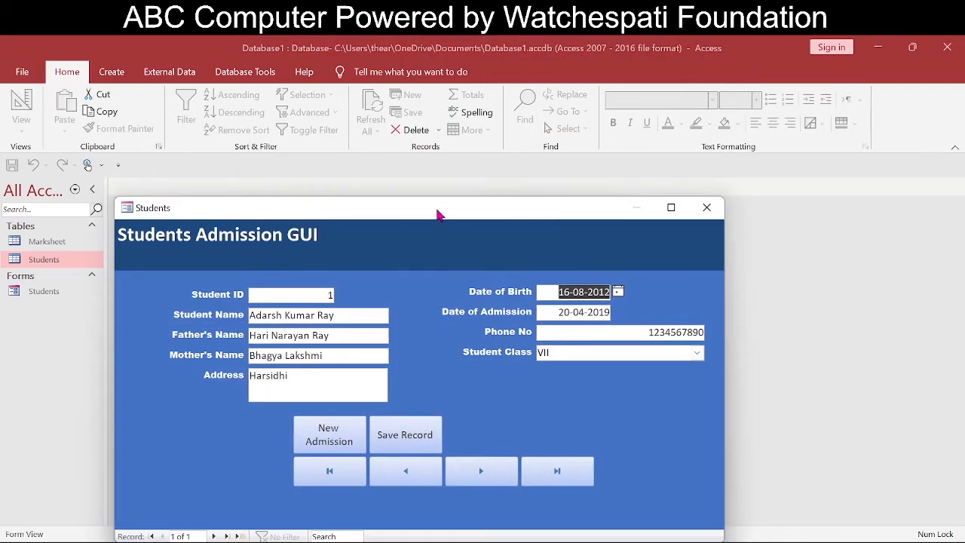
drag(440, 215, 498, 80)
click(728, 86)
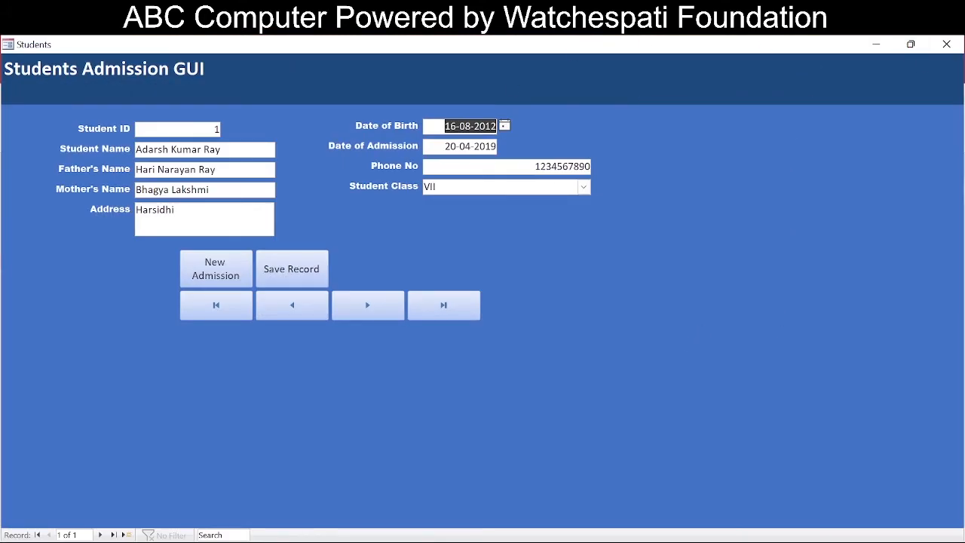
click(910, 44)
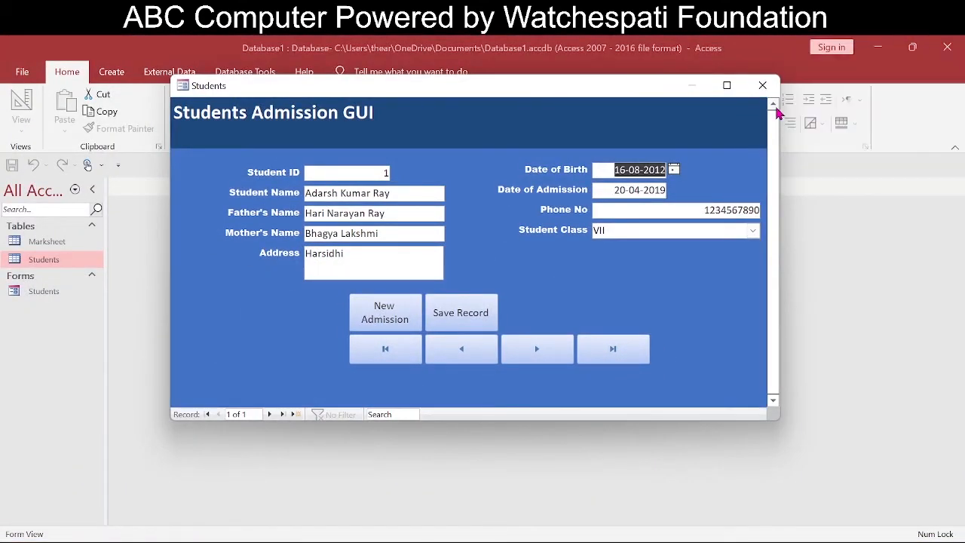
click(727, 85)
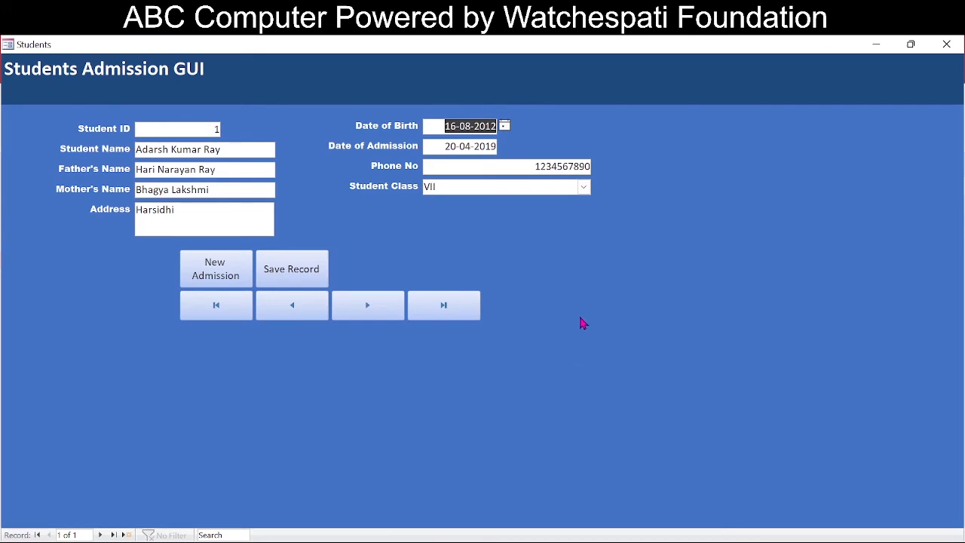
click(910, 44)
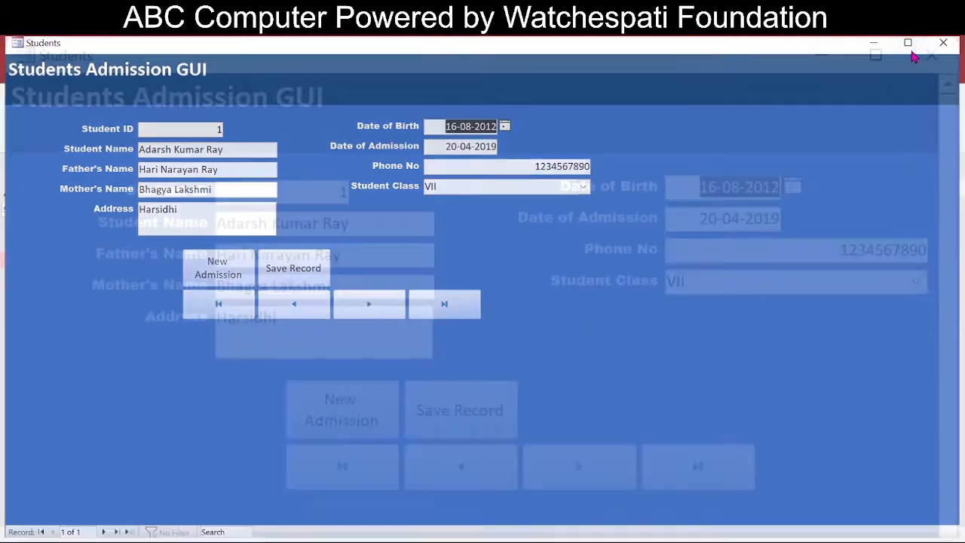
drag(496, 91, 558, 159)
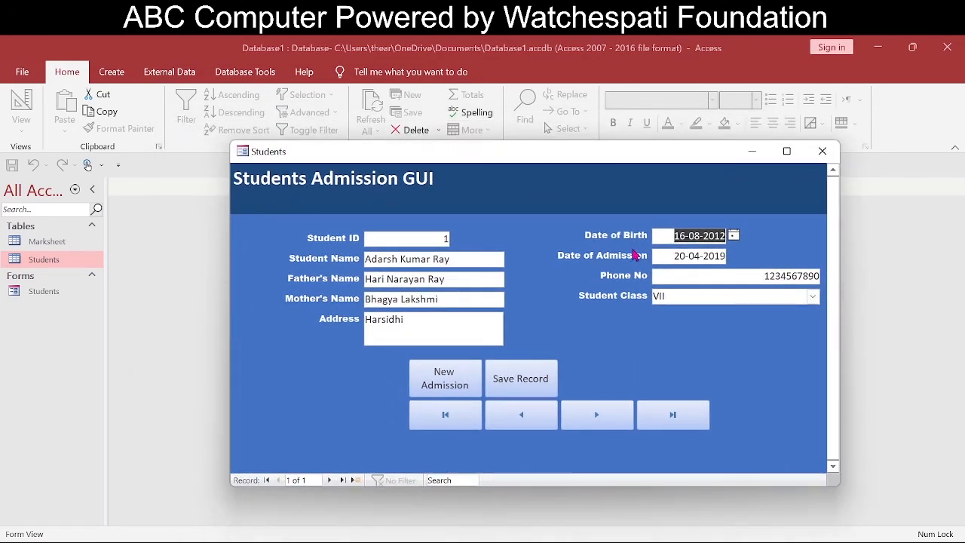
Return the form to Design View and open the Macro Builder for its On Load event.
right_click(660, 335)
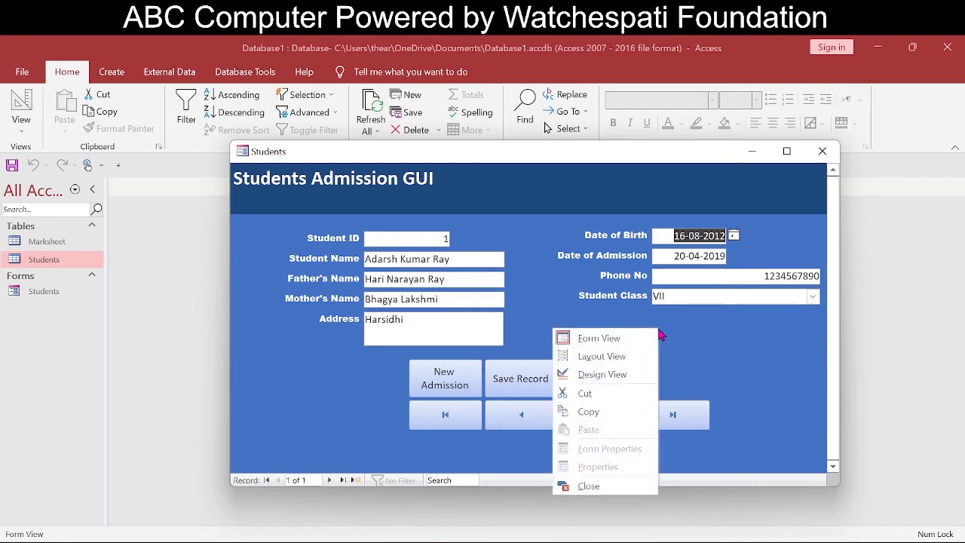
click(608, 373)
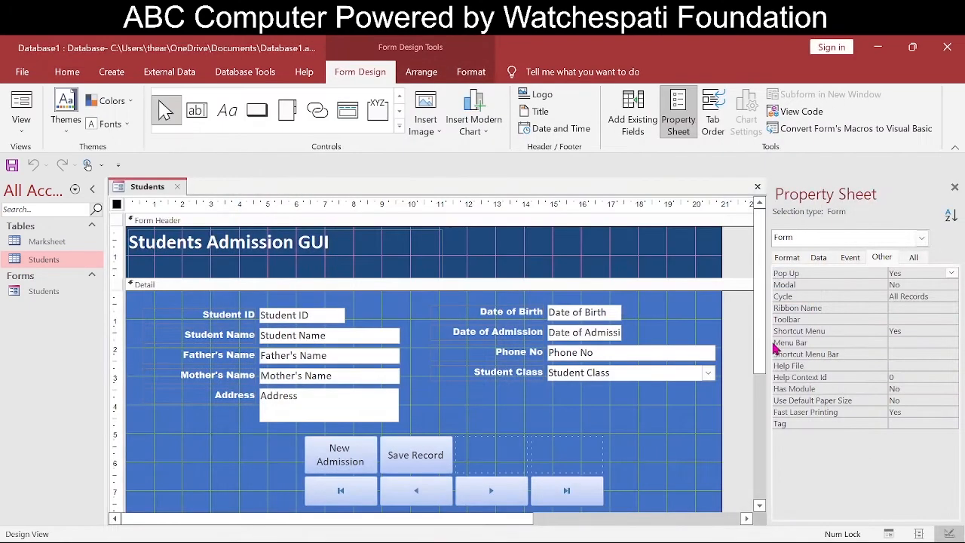
click(782, 255)
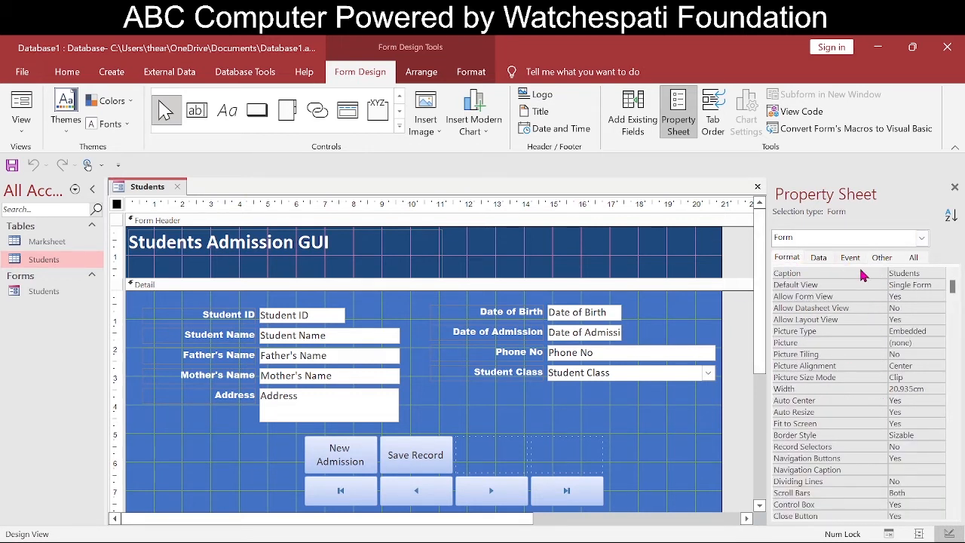
click(849, 259)
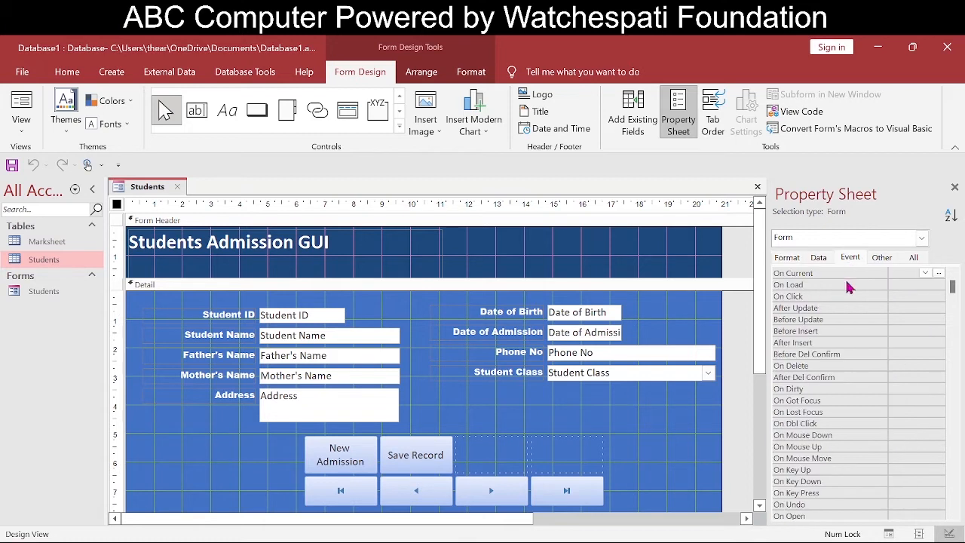
click(806, 285)
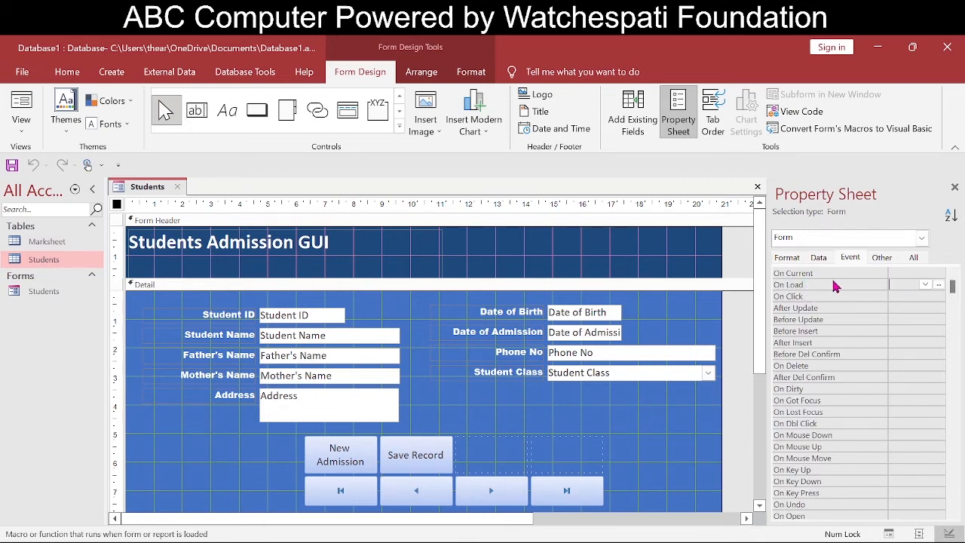
click(923, 284)
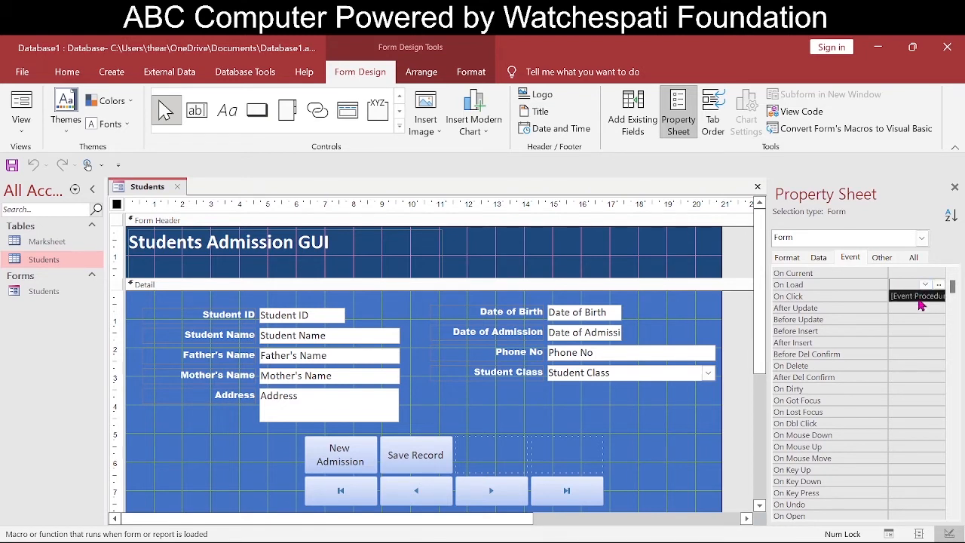
click(925, 286)
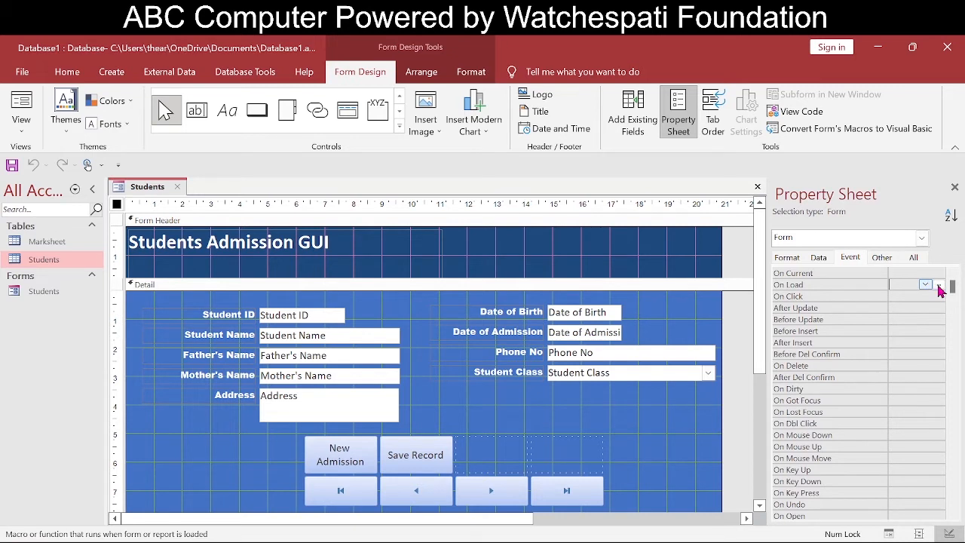
click(938, 285)
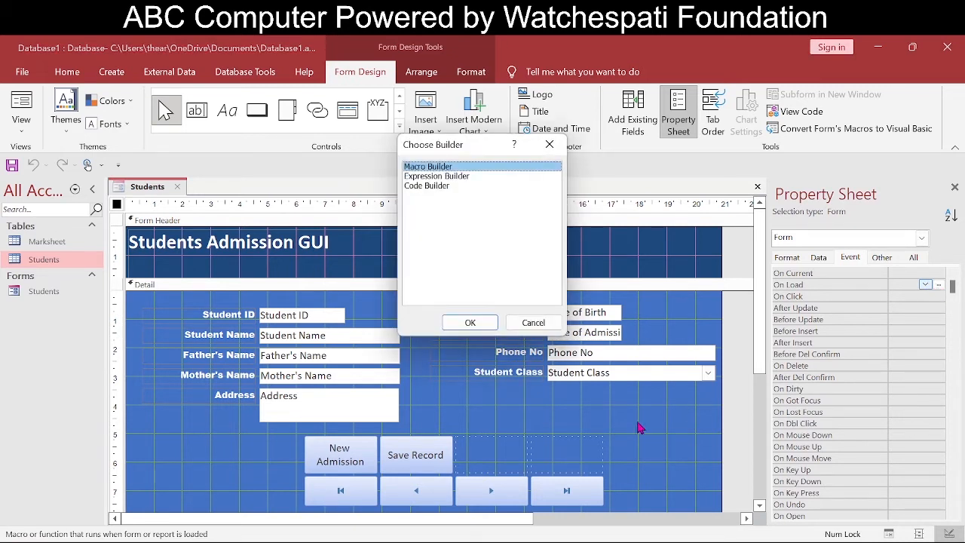
click(470, 323)
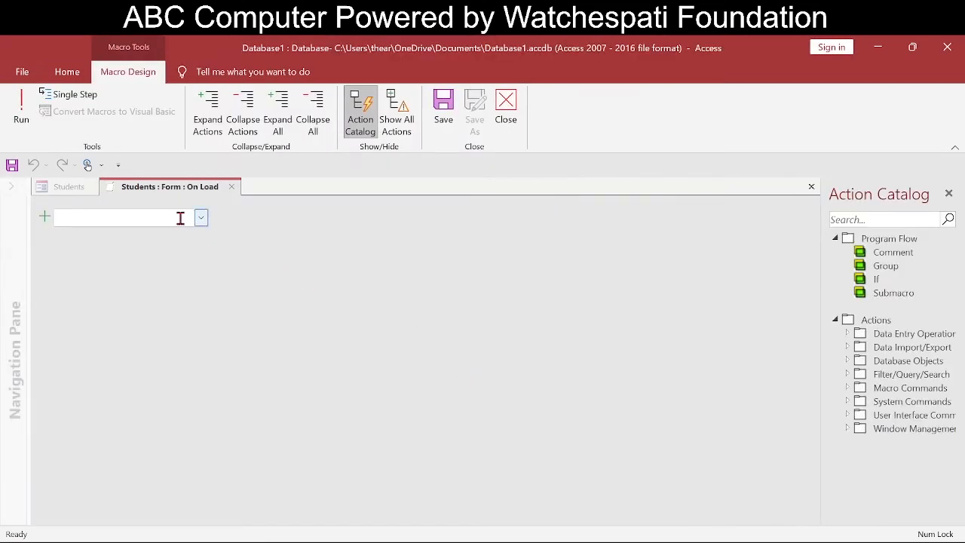
Add a MaximizeWindow action to the form's On Load macro and close the macro designer.
text(MaximizeWindow)
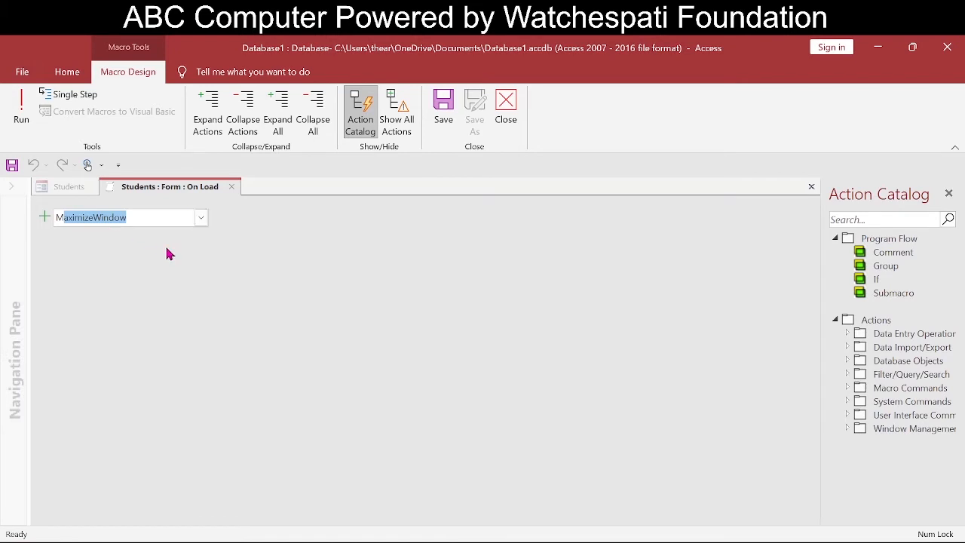
key(Return)
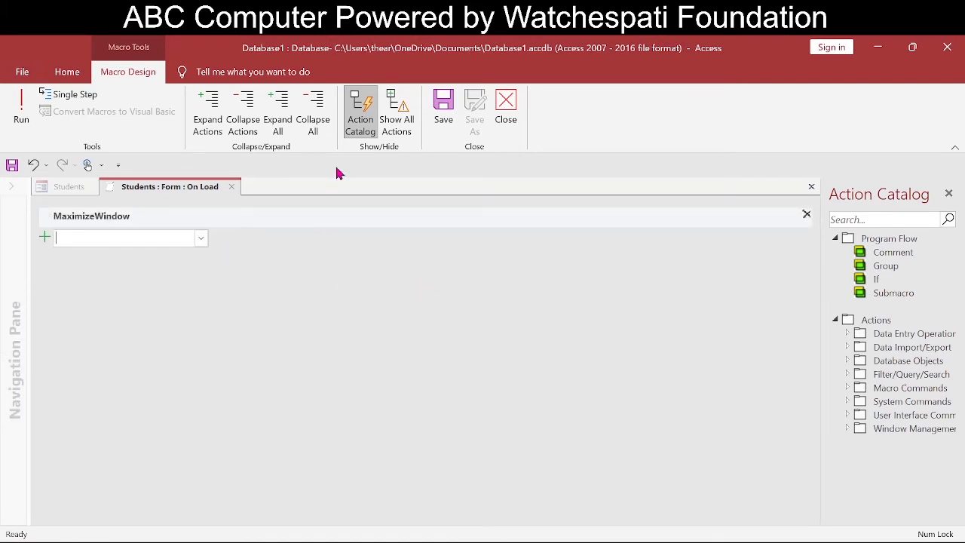
click(503, 105)
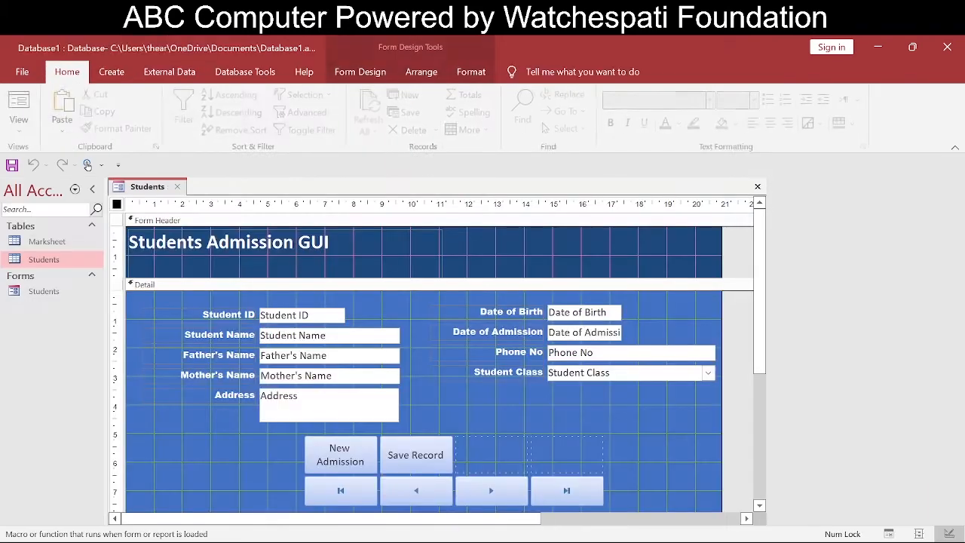
Preview the form in Form View to check how it loads, and return to Design View.
click(890, 534)
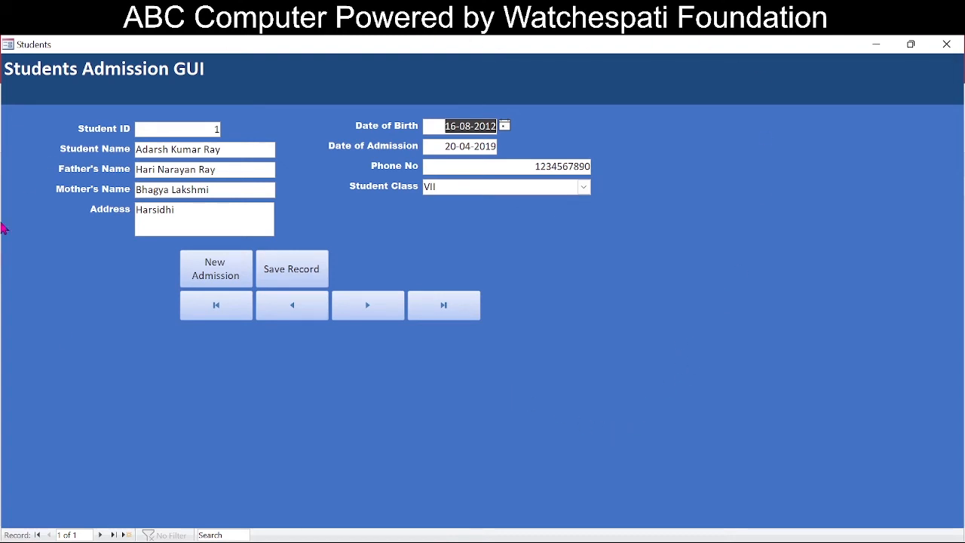
right_click(757, 292)
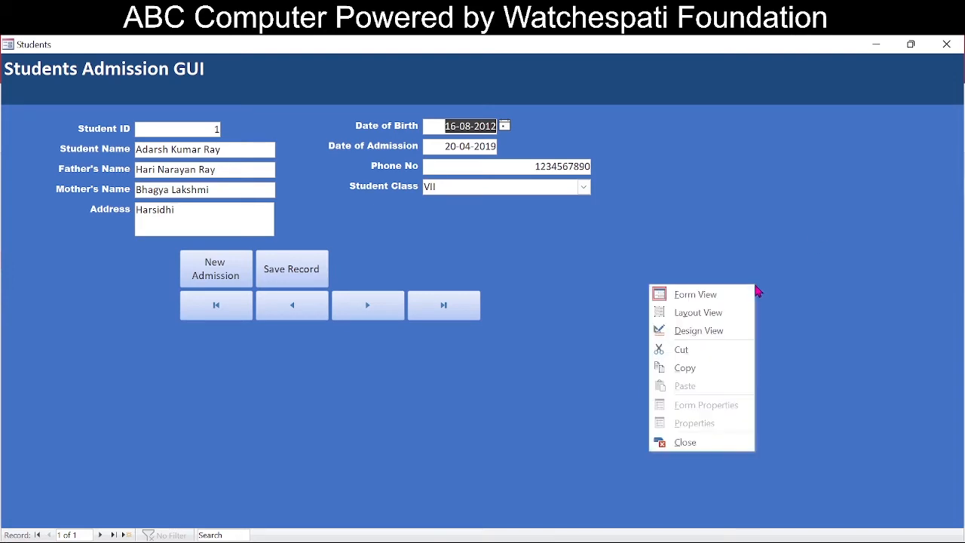
click(728, 332)
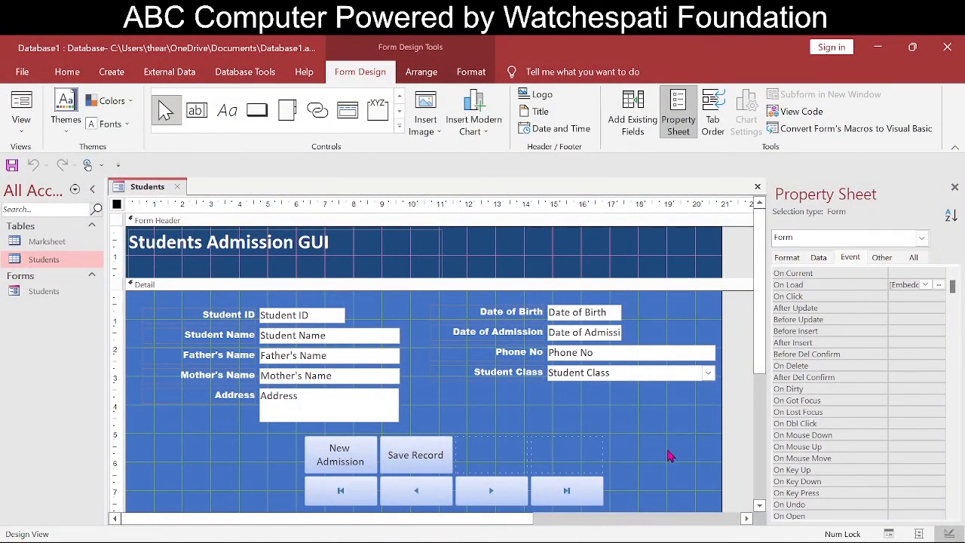
Set the Students form's Border Style property to None.
click(786, 257)
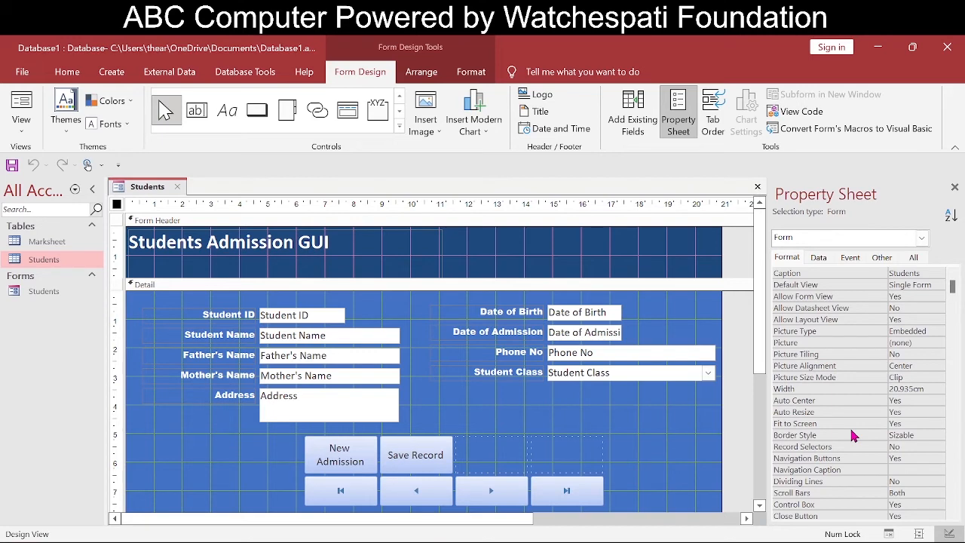
scroll(867, 451, down, 1)
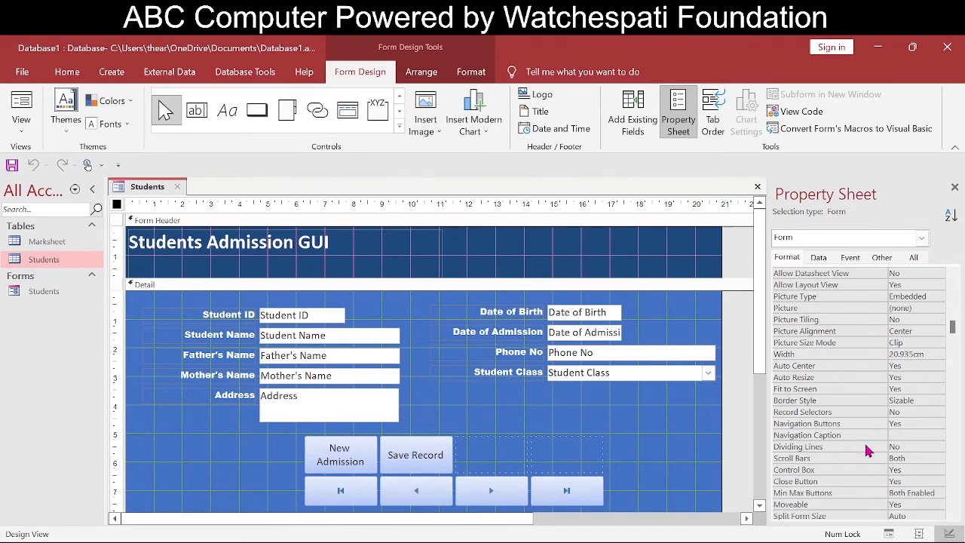
scroll(867, 451, up, 1)
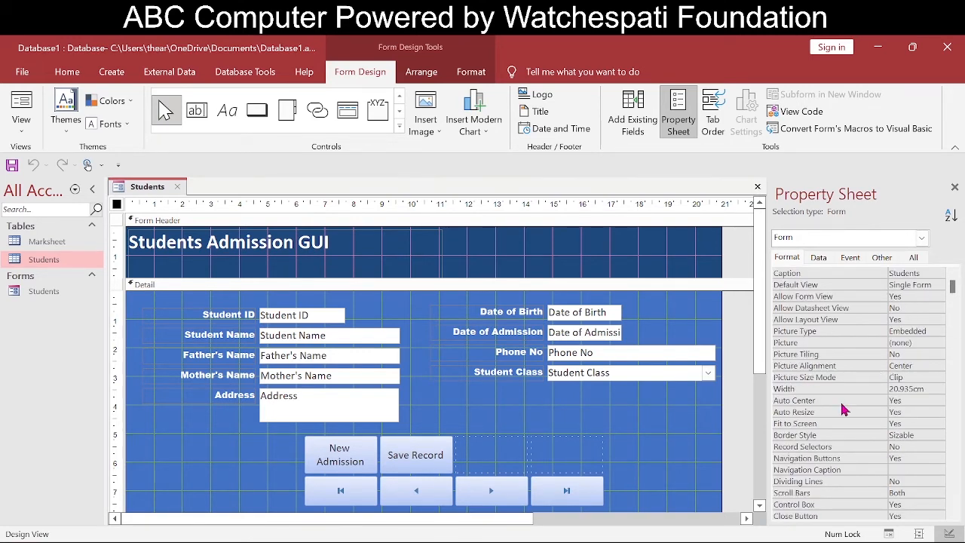
click(831, 440)
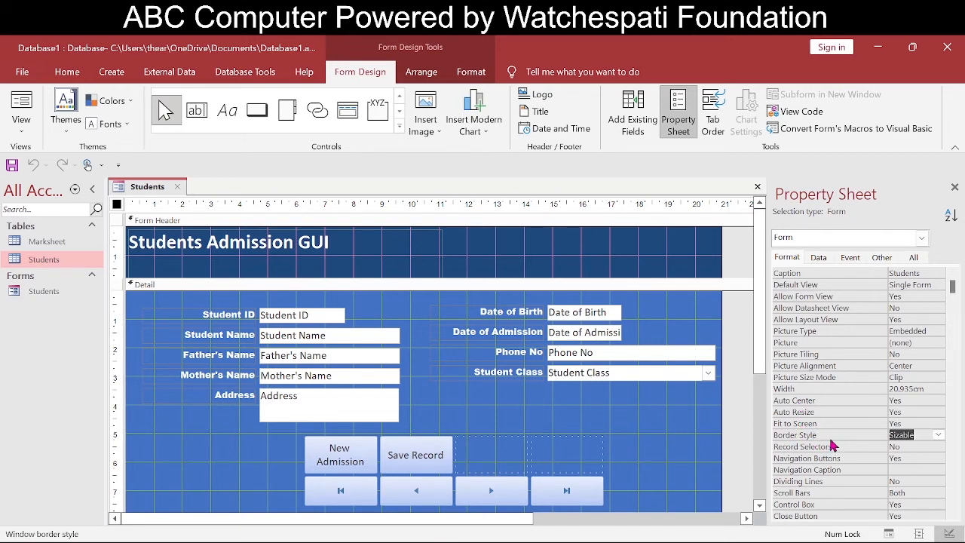
click(939, 435)
click(900, 446)
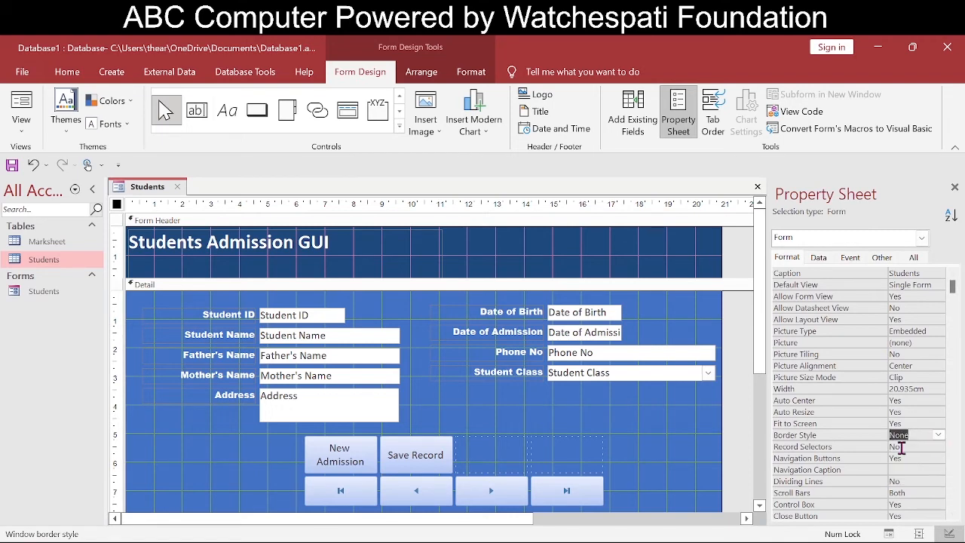
Preview the borderless form in Form View and return to Design View.
click(889, 534)
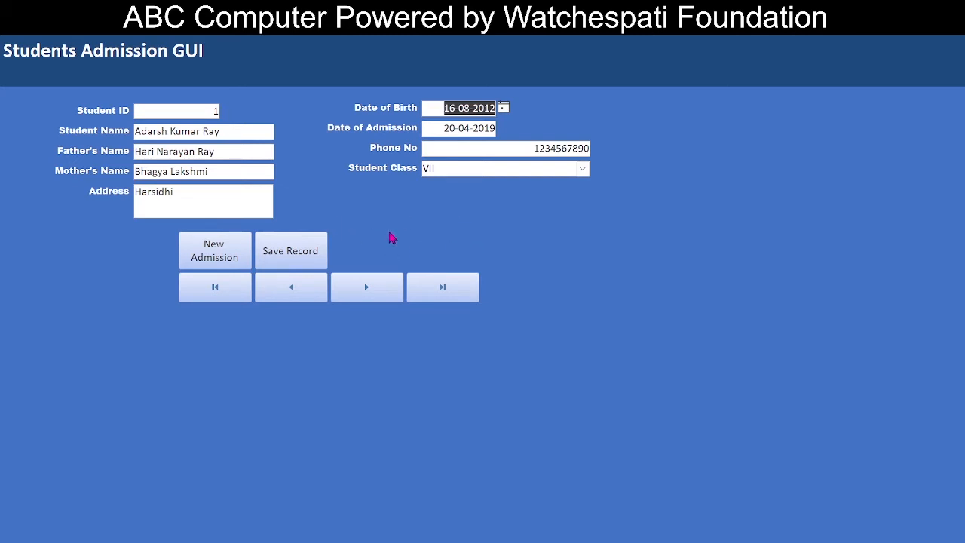
right_click(808, 195)
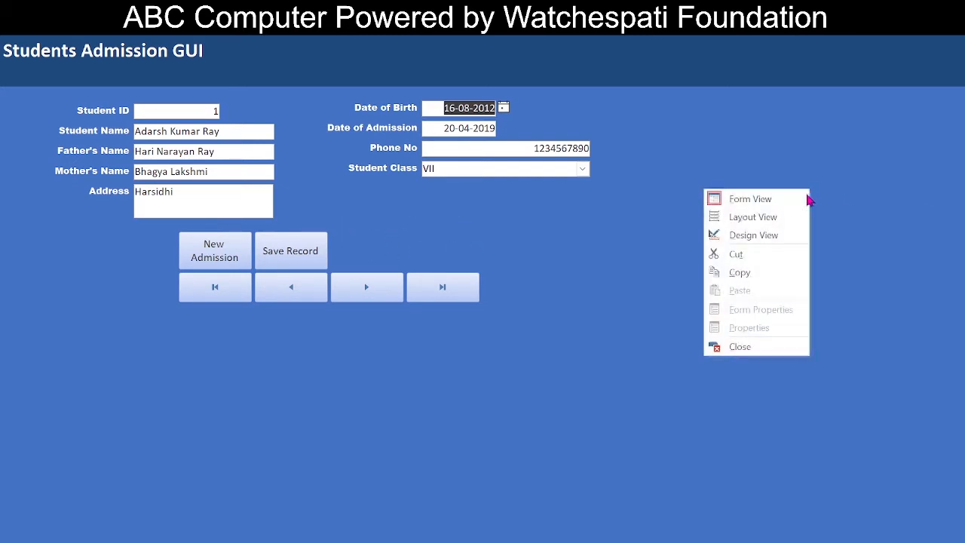
click(776, 235)
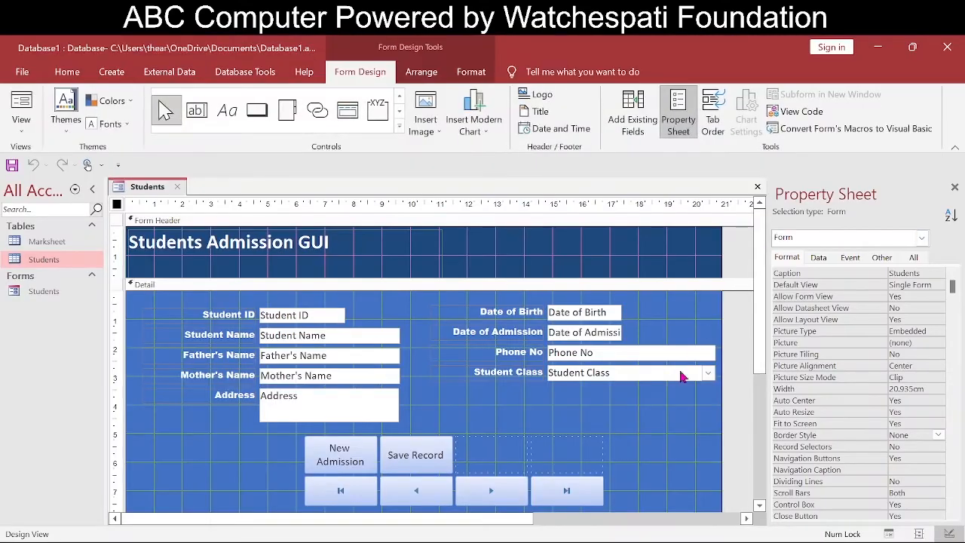
Add a command button below the Student Class field and assign it the Close Form action from Form Operations.
click(256, 110)
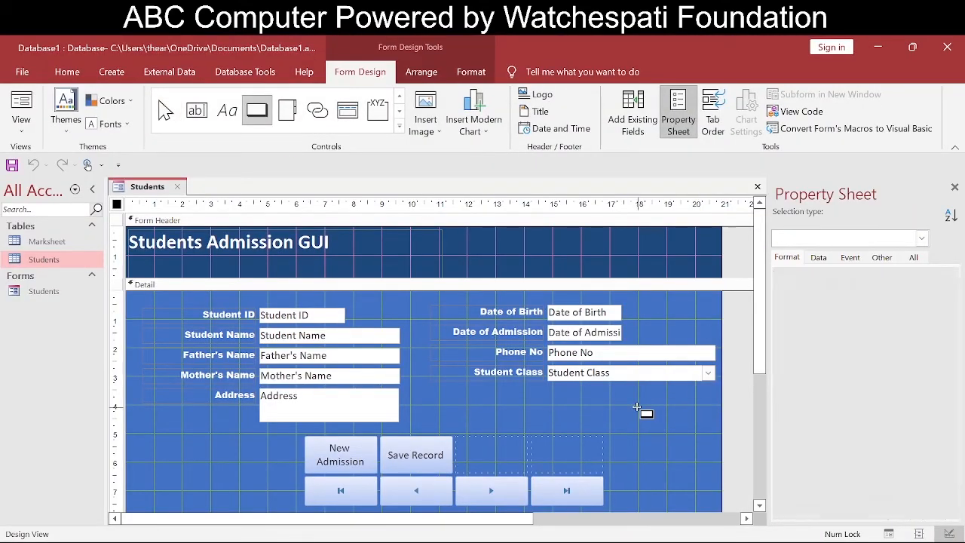
click(637, 408)
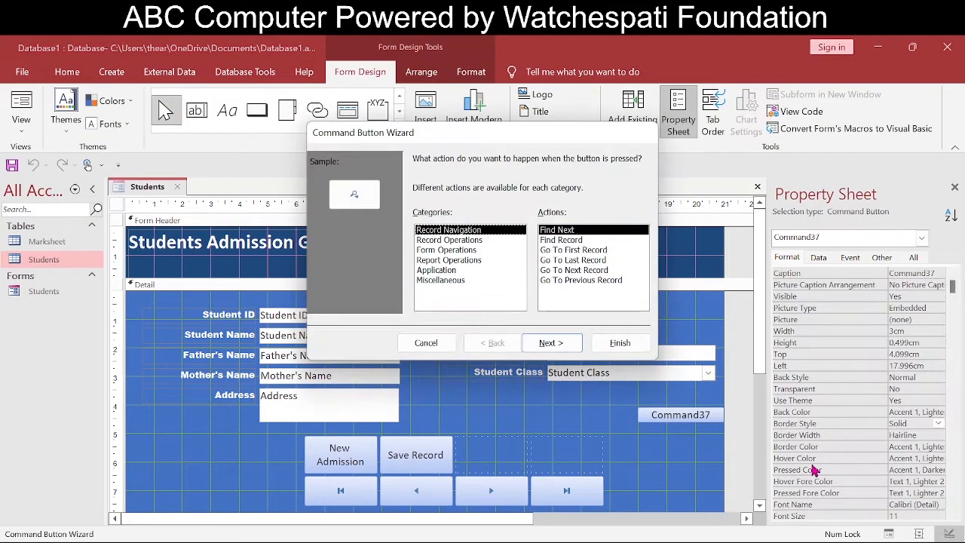
click(445, 250)
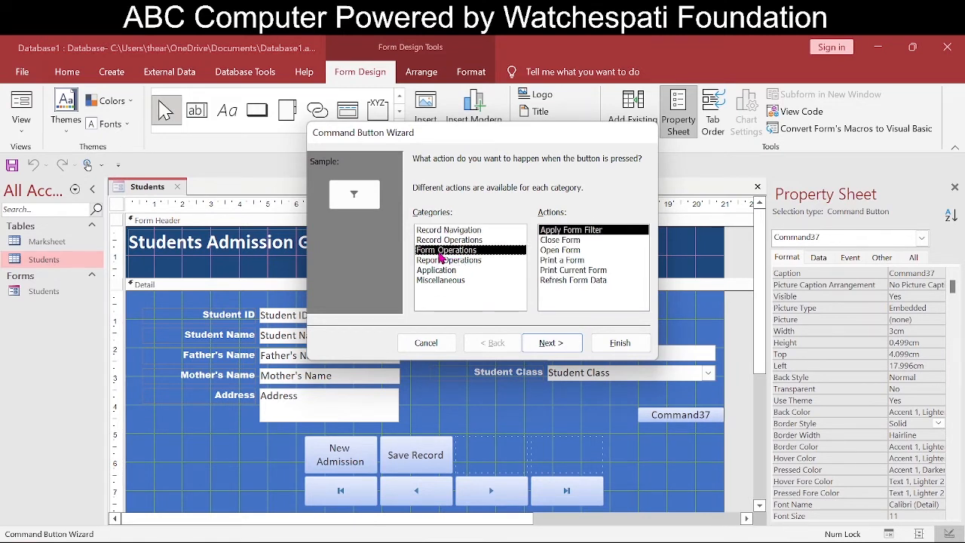
click(573, 241)
click(554, 349)
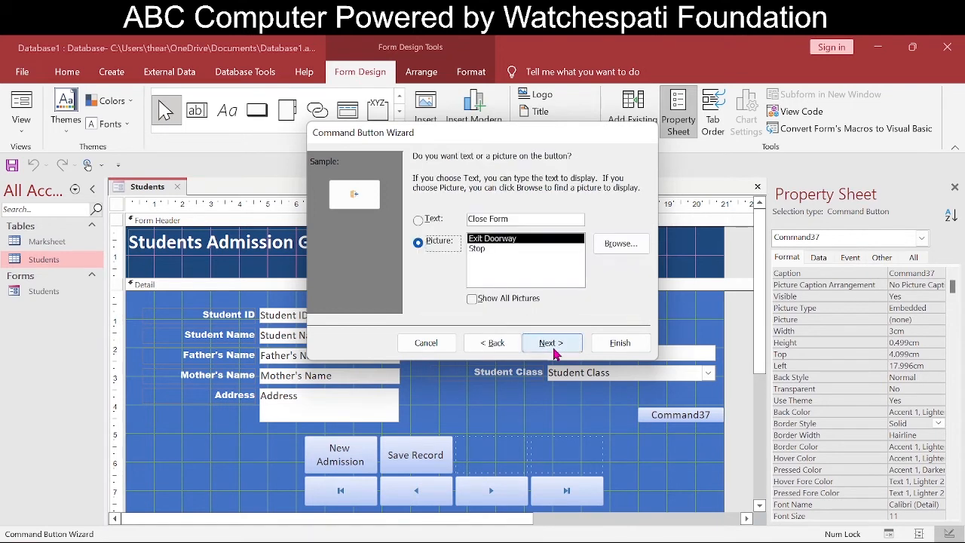
Give the close button the text Return, finish the wizard, and place it in the empty cell above the last-record button.
click(419, 220)
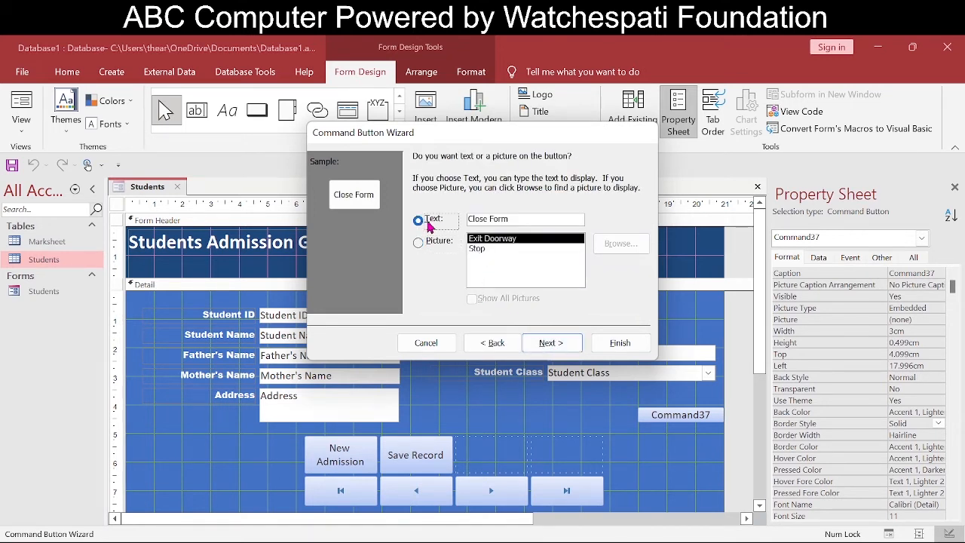
click(535, 219)
double_click(518, 219)
key(BackSpace)
key(ctrl+BackSpace)
text(n)
key(Return)
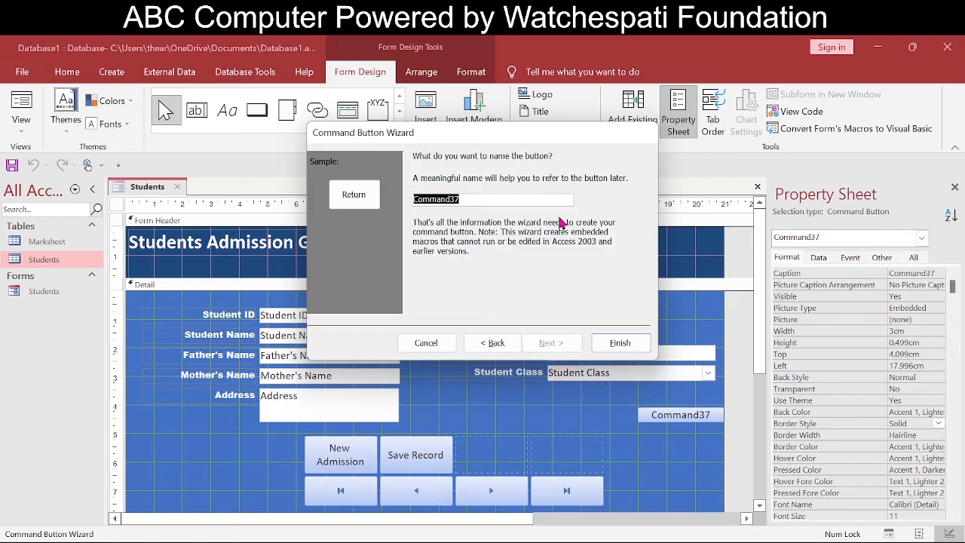
key(Return)
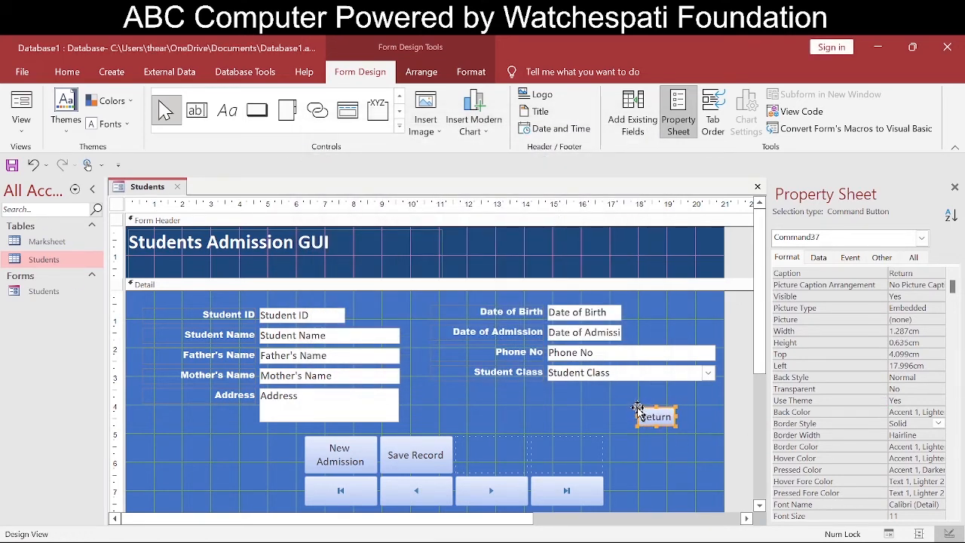
drag(639, 411, 585, 448)
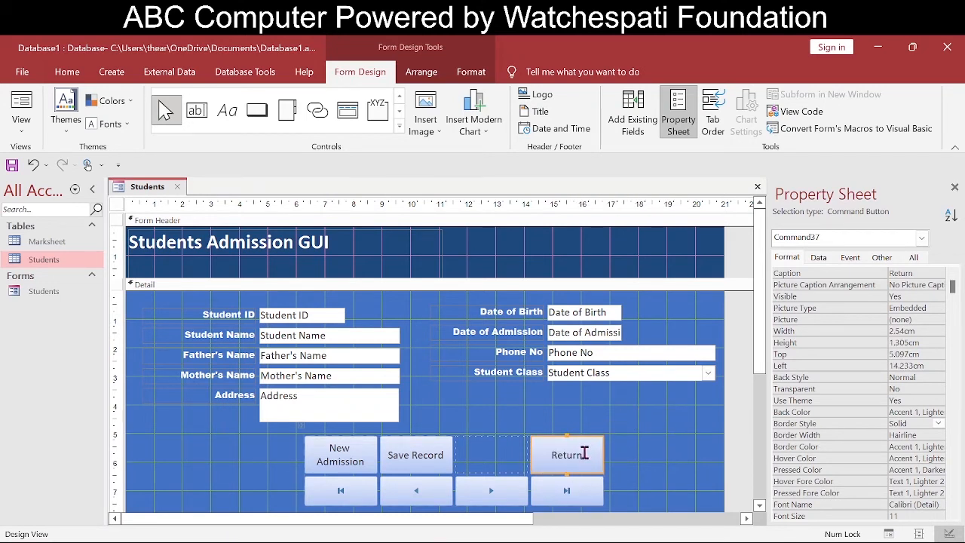
Format the Return button with white text and a dark red background.
click(471, 72)
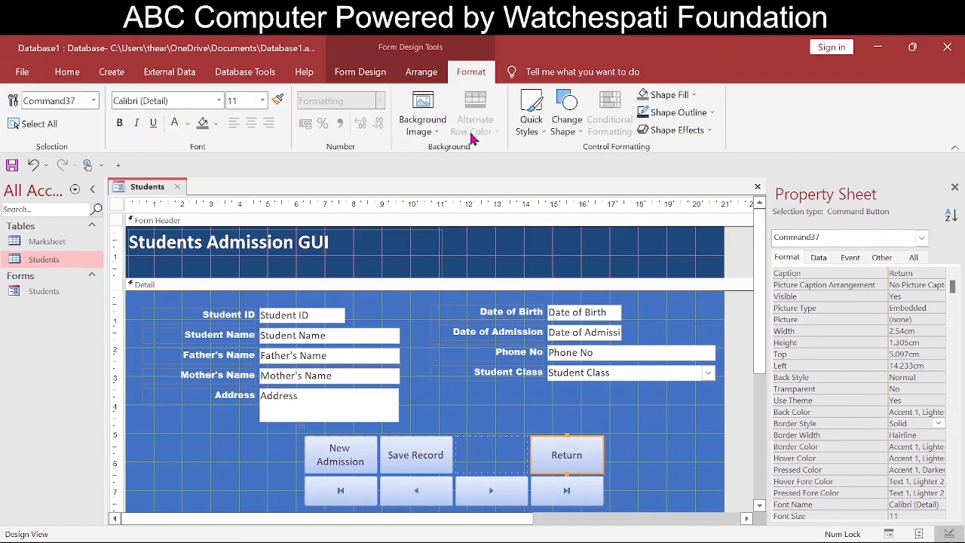
click(188, 124)
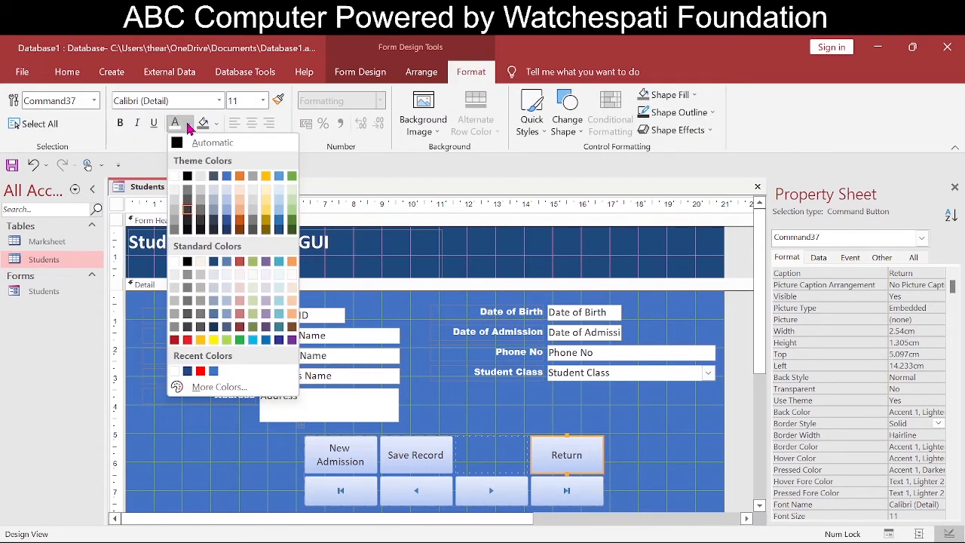
click(187, 339)
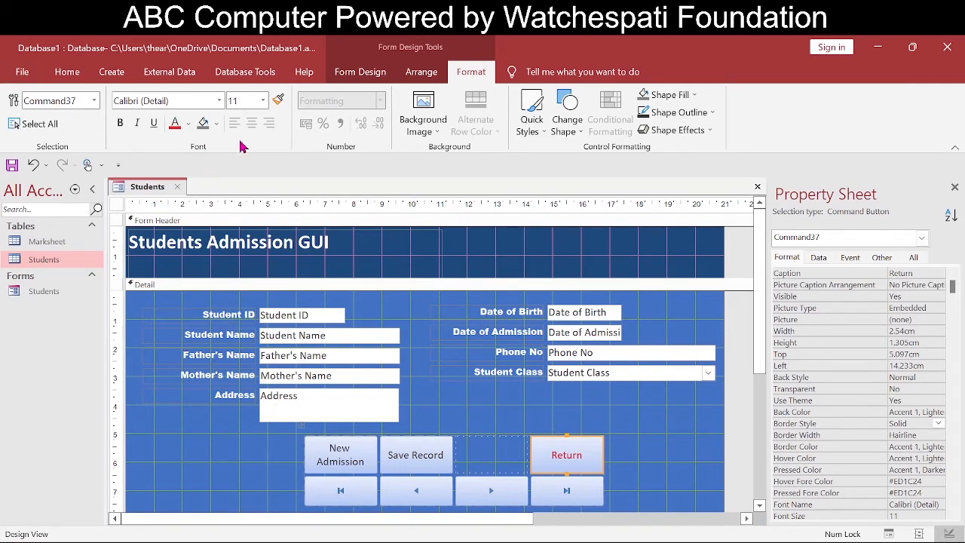
click(187, 124)
click(172, 125)
click(189, 124)
click(174, 175)
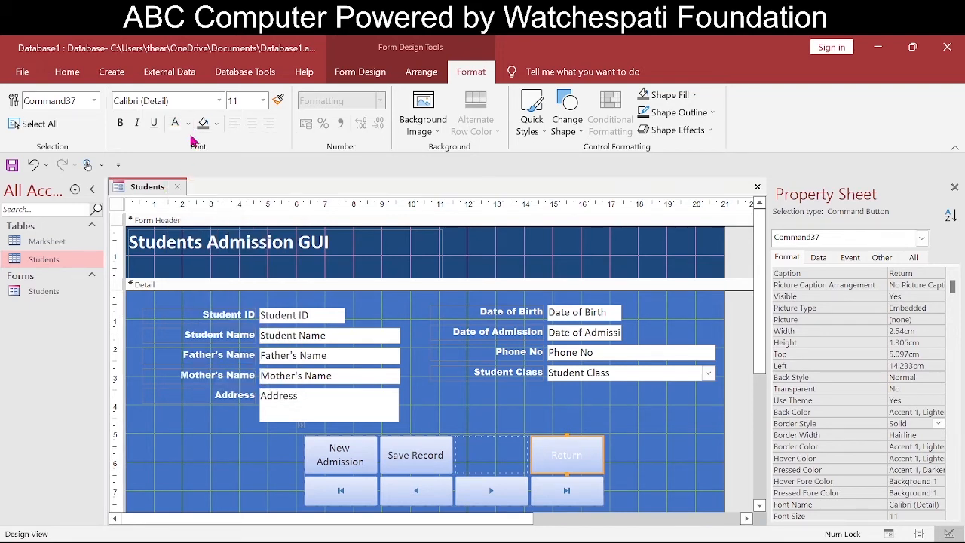
click(216, 125)
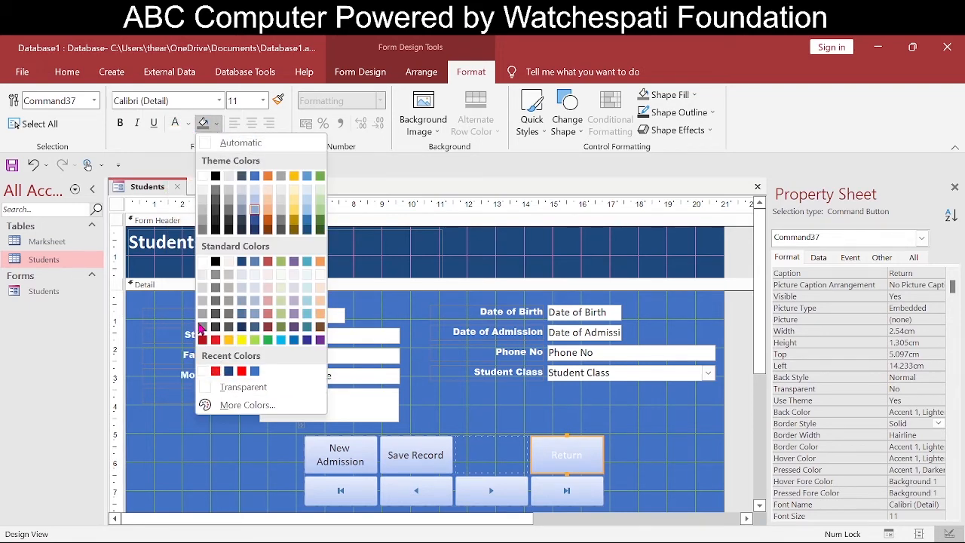
click(201, 339)
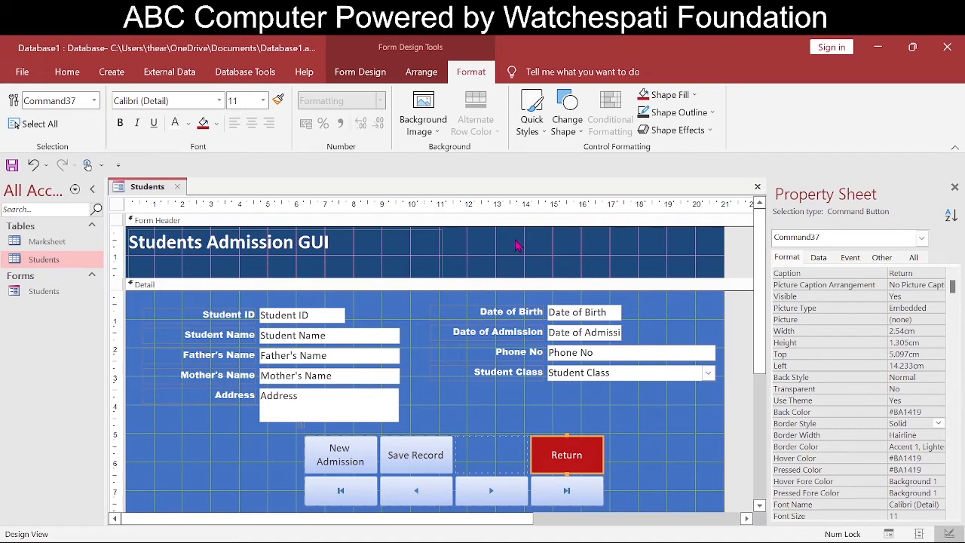
Test the Return button in Form View by closing the form with it, saving the design changes.
click(890, 533)
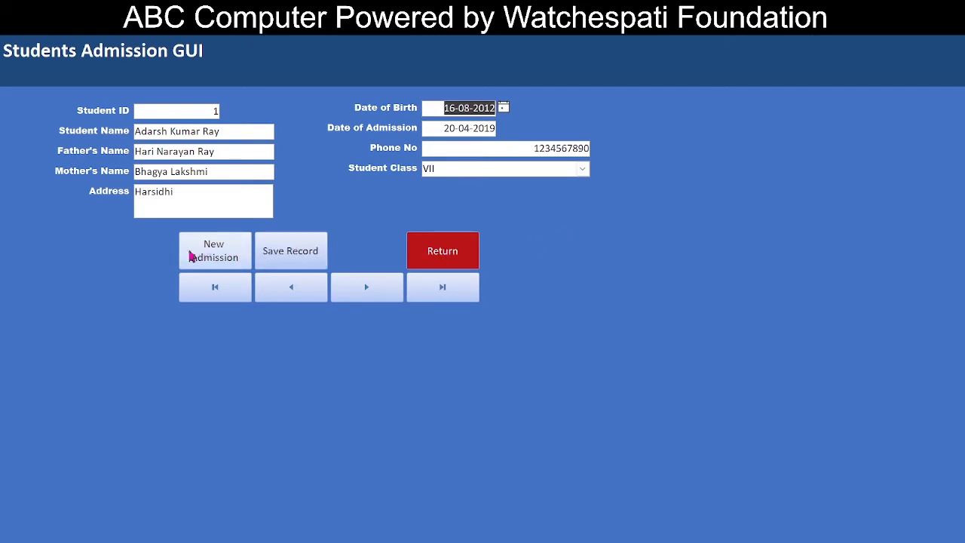
click(461, 257)
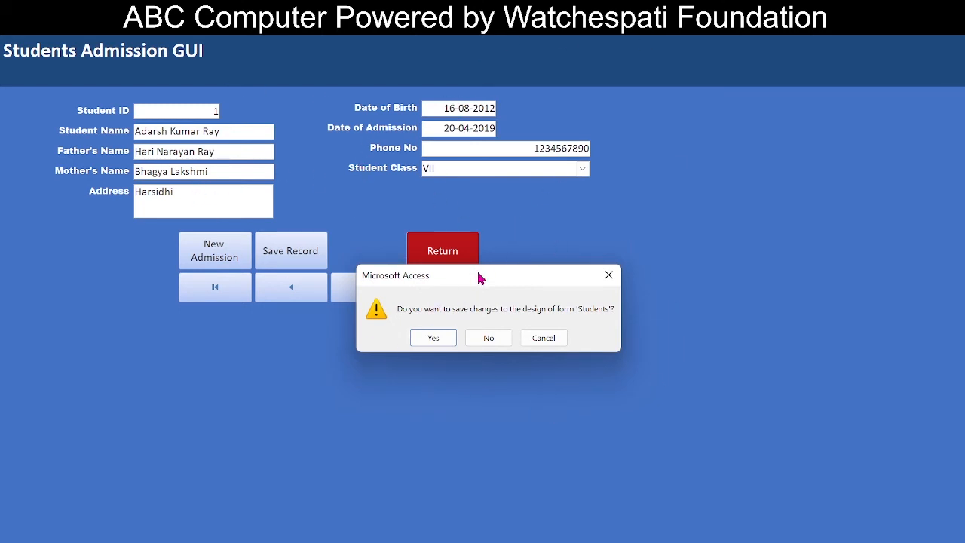
drag(476, 276, 635, 216)
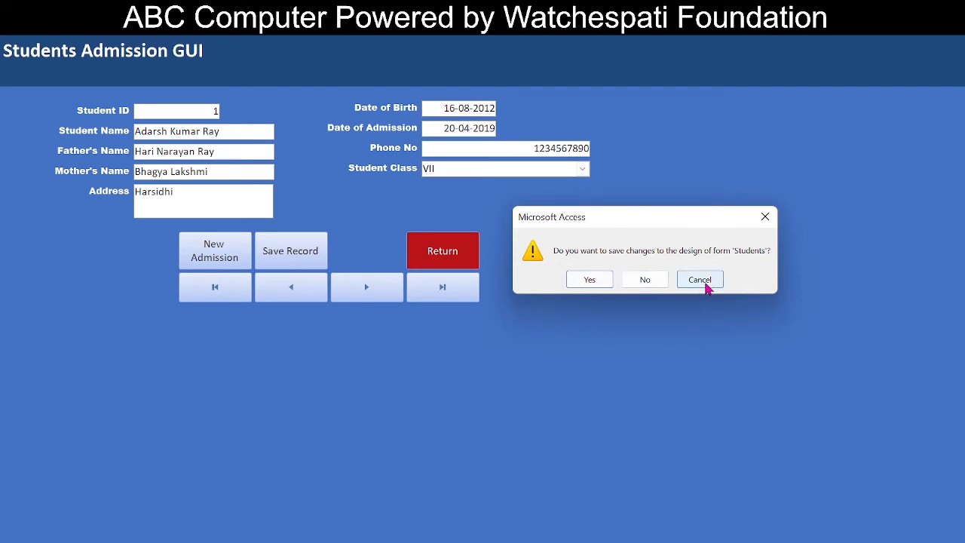
click(594, 283)
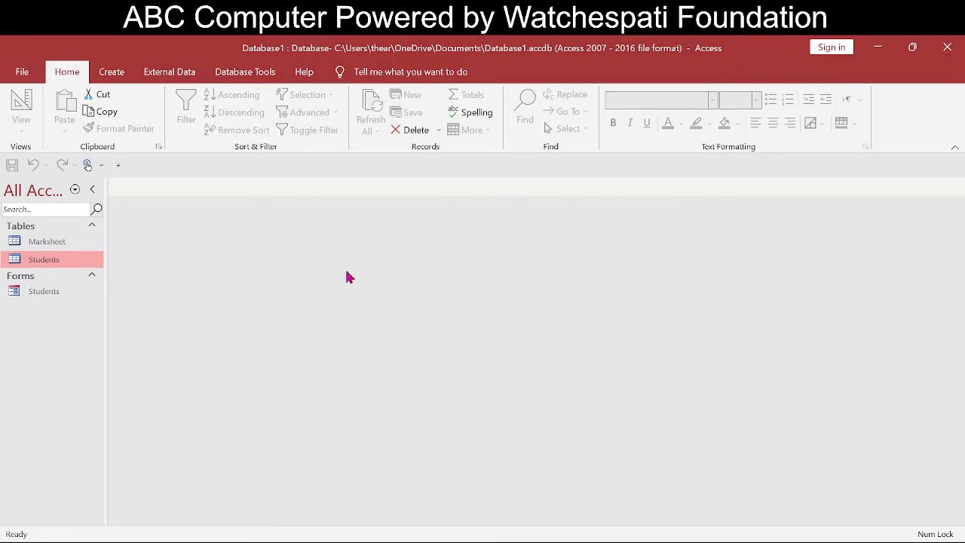
Reopen the Students form in Design View.
right_click(30, 301)
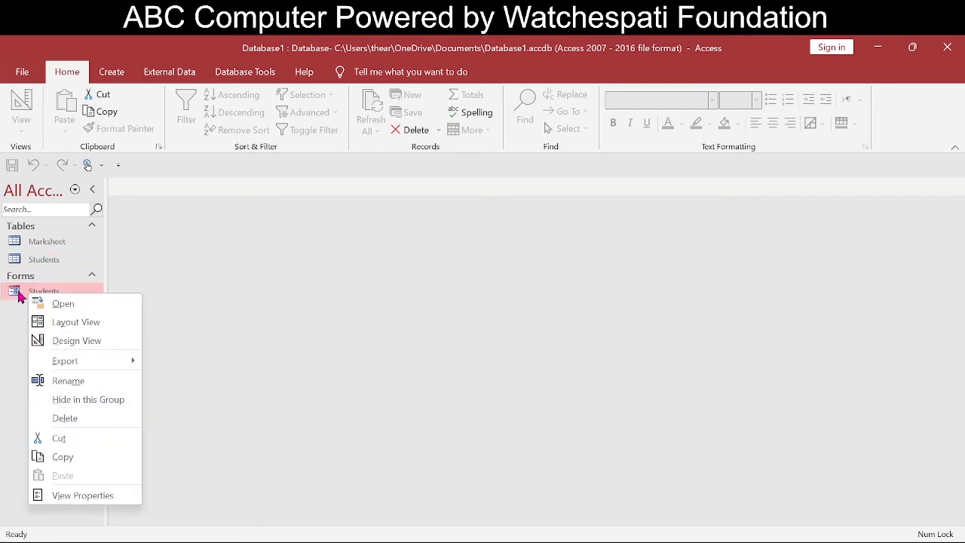
click(70, 344)
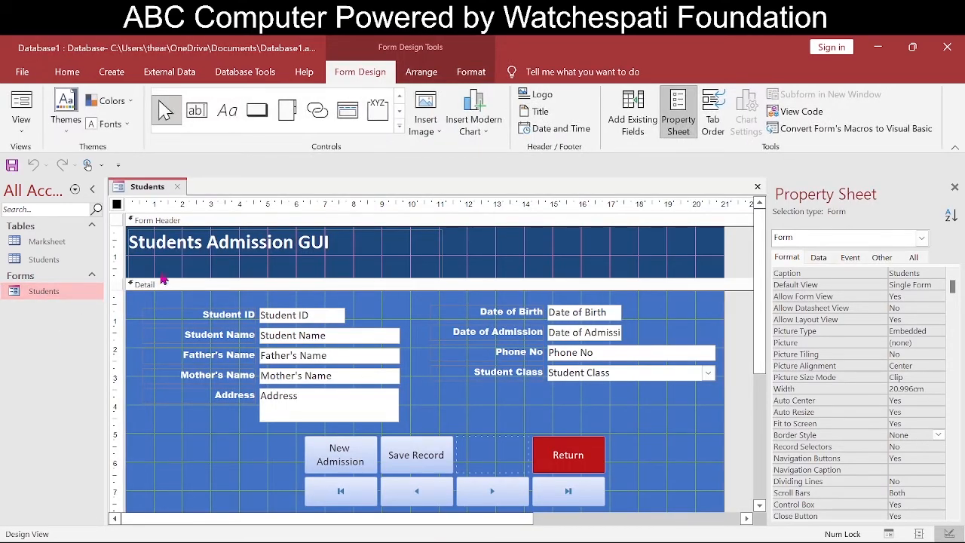
scroll(656, 400, down, 1)
scroll(656, 400, down, 3)
scroll(656, 400, up, 4)
scroll(655, 399, down, 1)
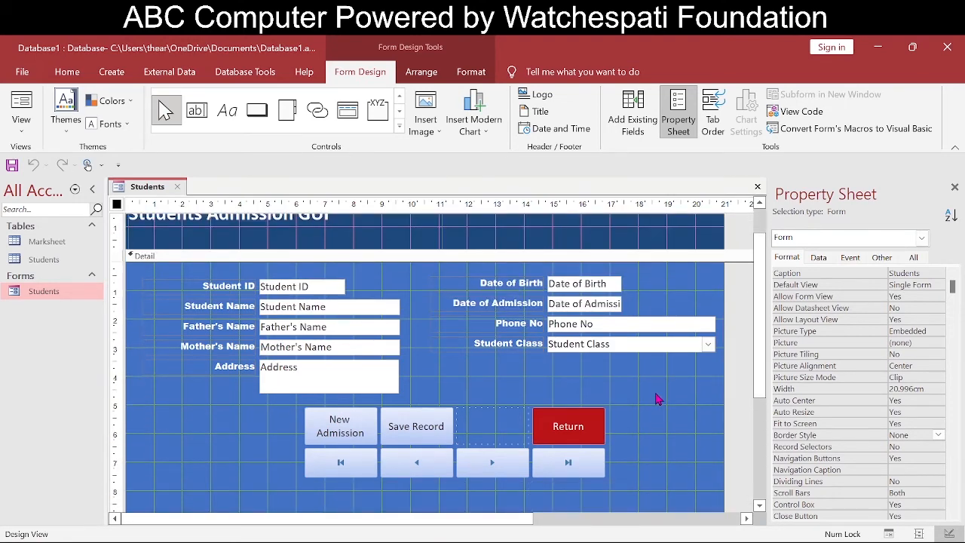
scroll(656, 400, down, 2)
scroll(656, 400, up, 3)
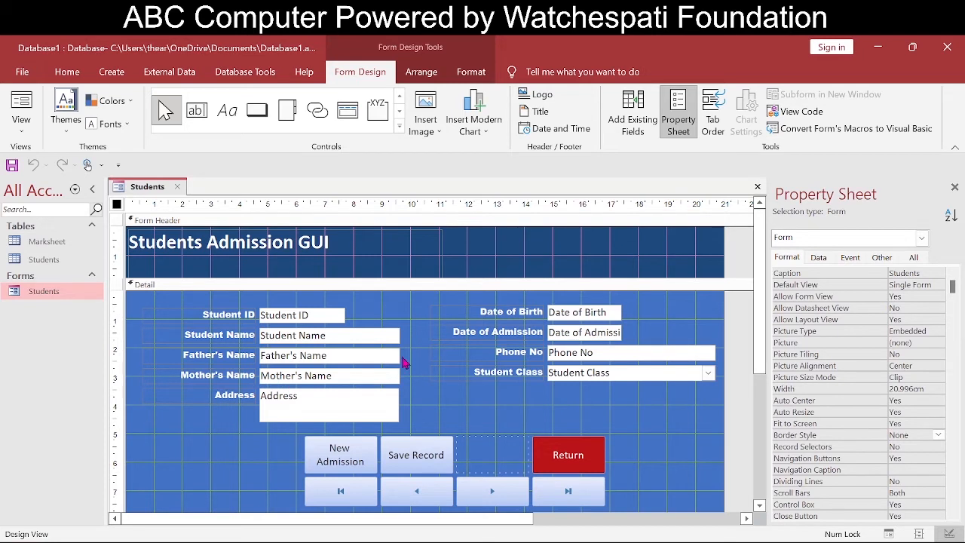
scroll(403, 362, down, 2)
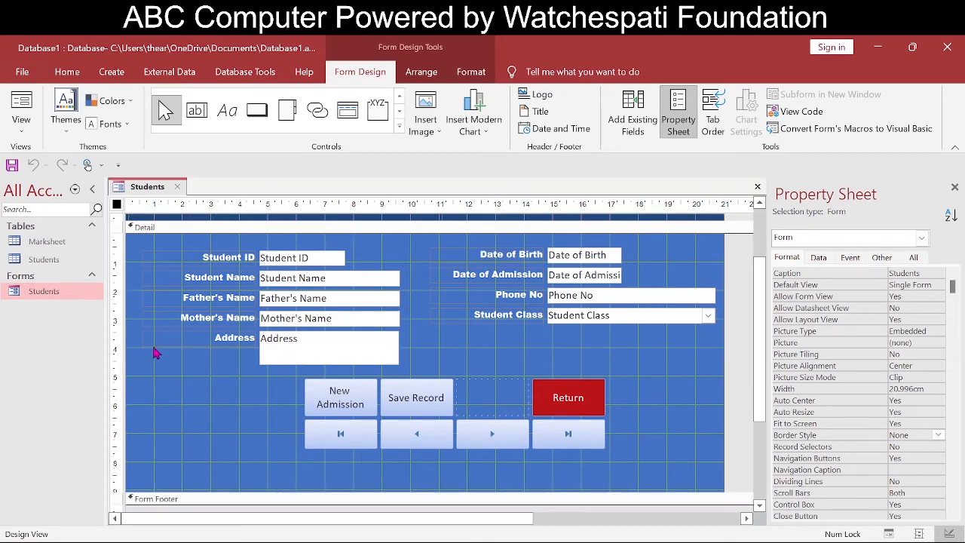
scroll(361, 480, up, 1)
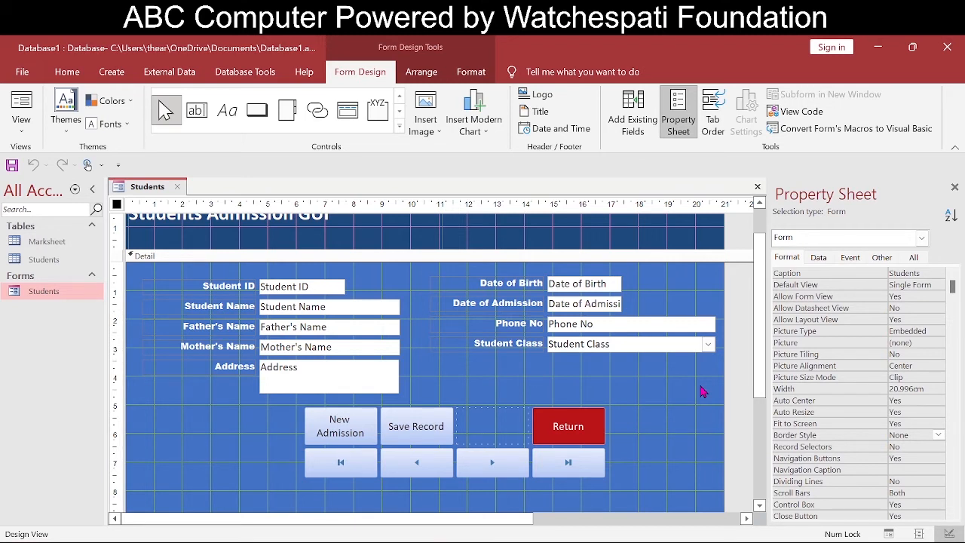
scroll(633, 381, up, 1)
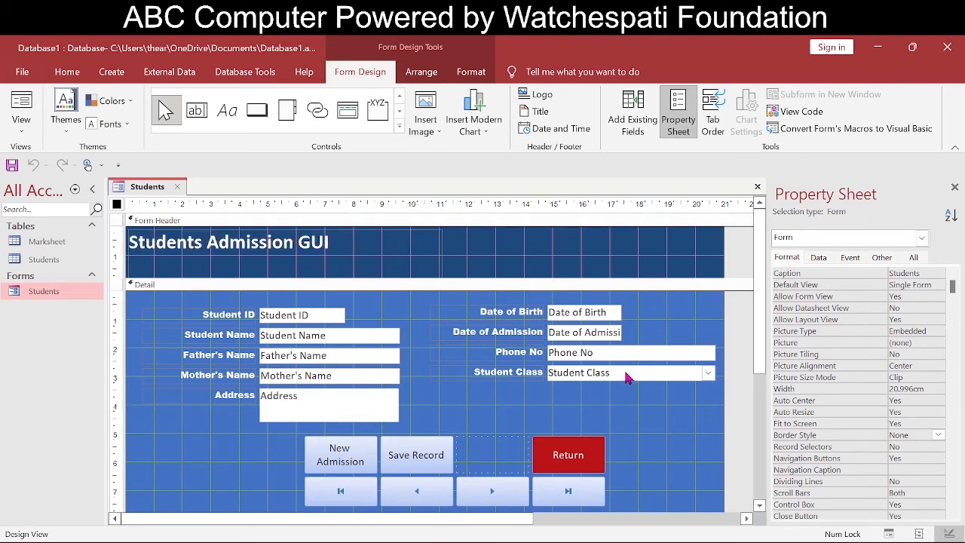
scroll(629, 377, down, 2)
scroll(630, 378, up, 1)
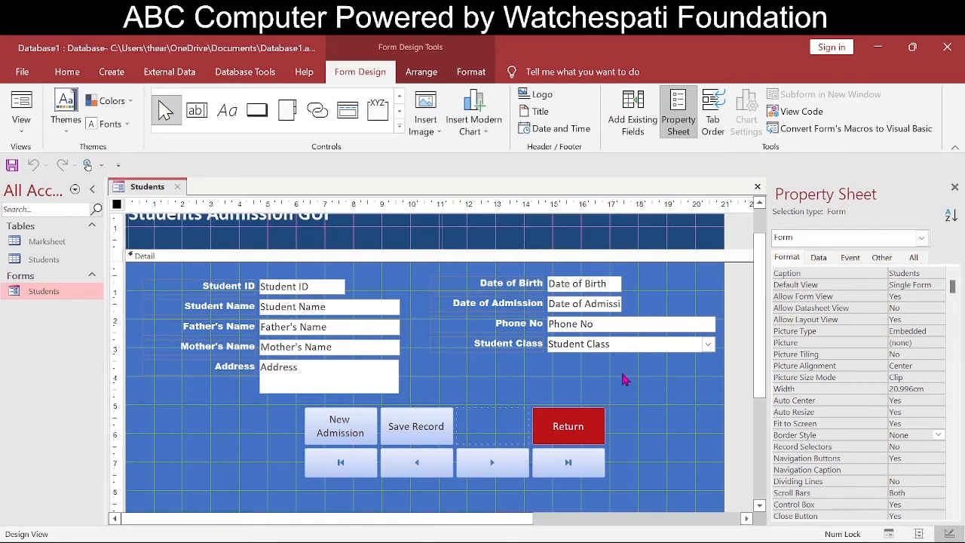
scroll(625, 378, down, 2)
scroll(623, 379, up, 1)
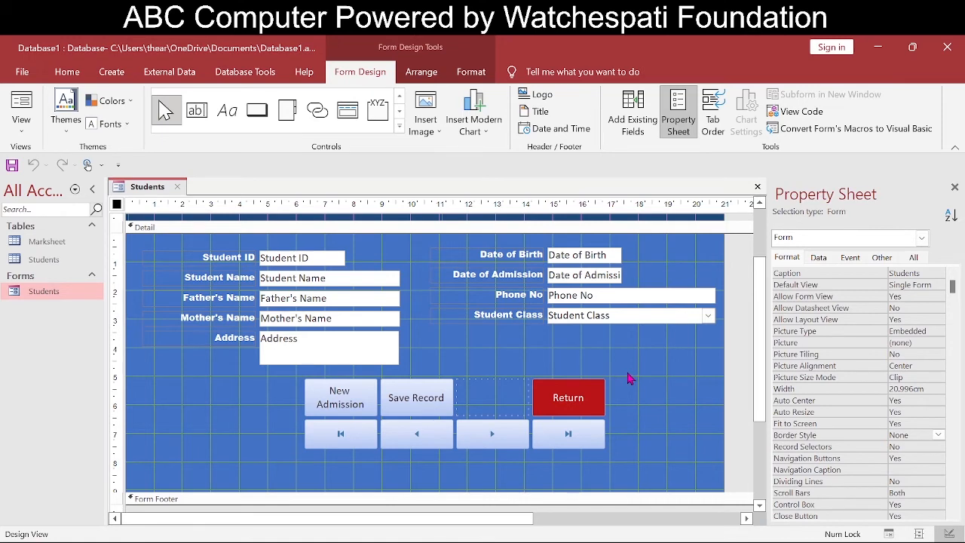
scroll(629, 379, up, 2)
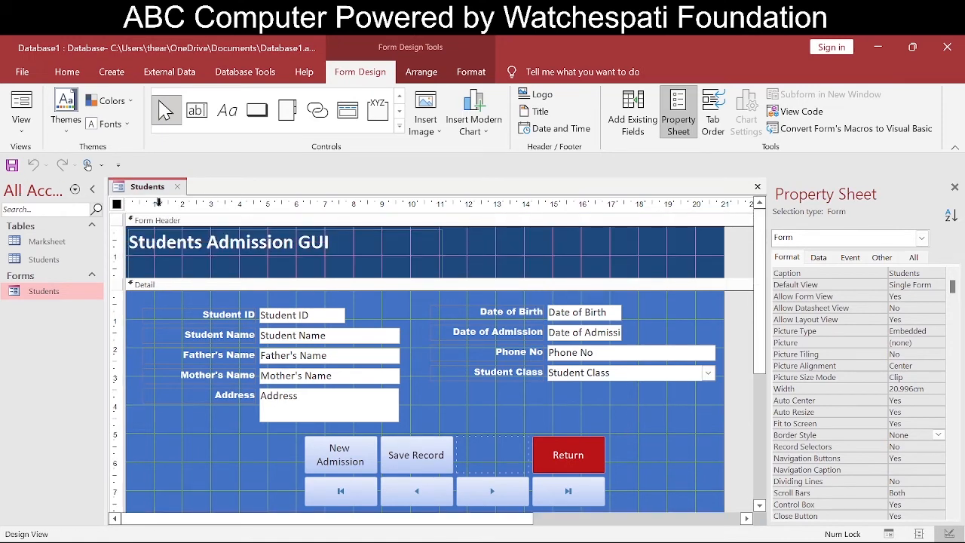
Save a copy of the Students form as a new form object named Students Marks.
click(22, 73)
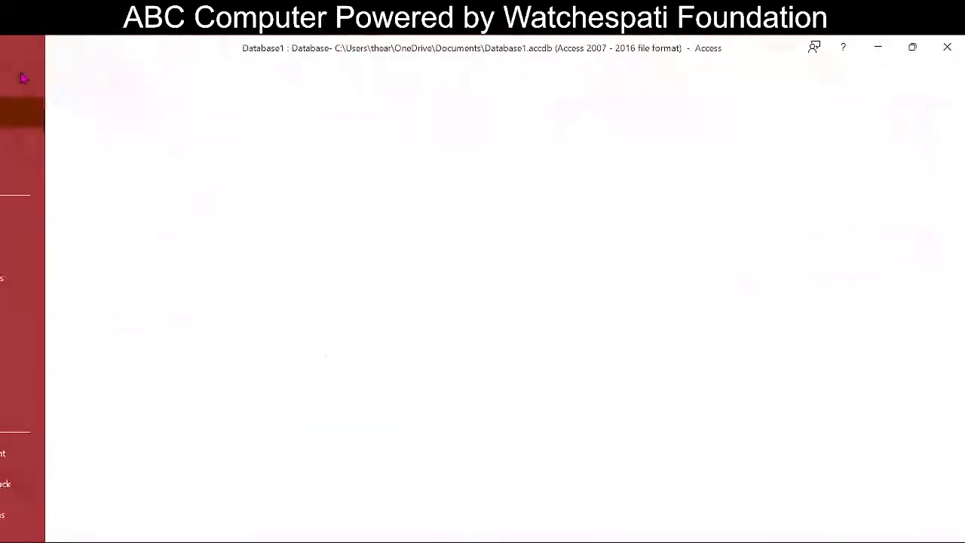
click(48, 283)
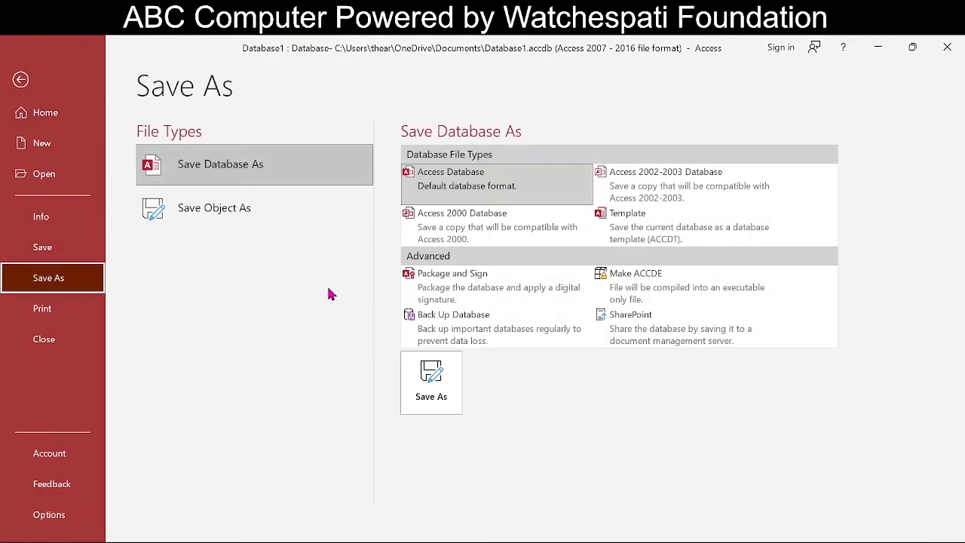
click(211, 216)
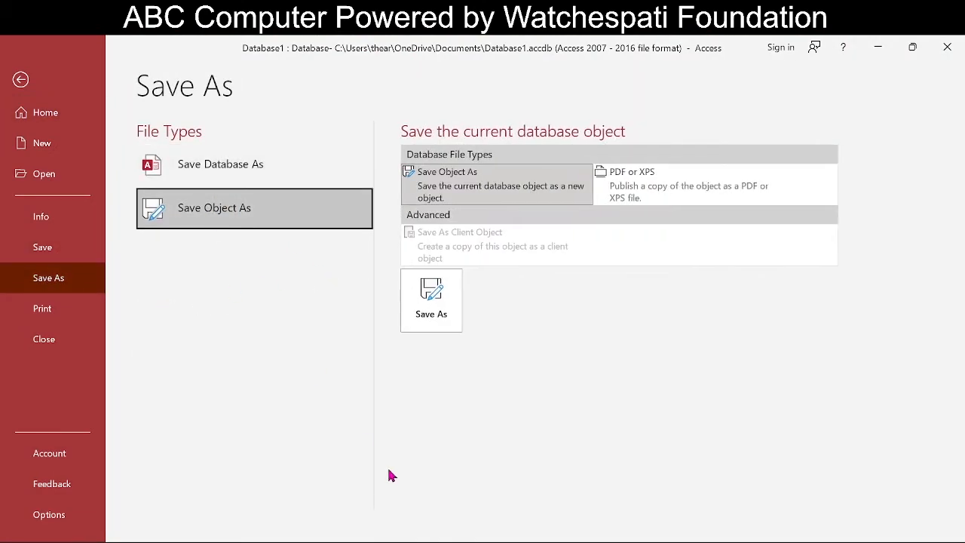
click(435, 314)
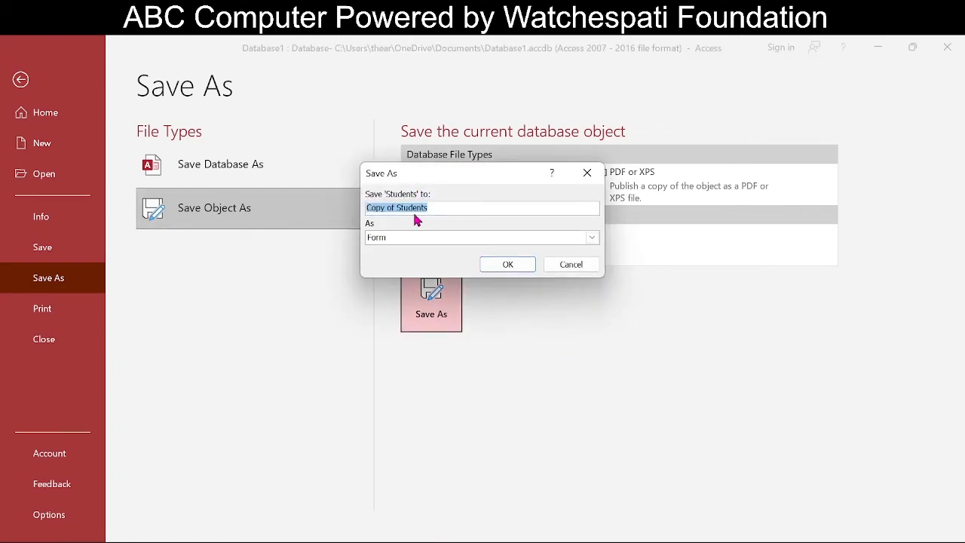
click(438, 210)
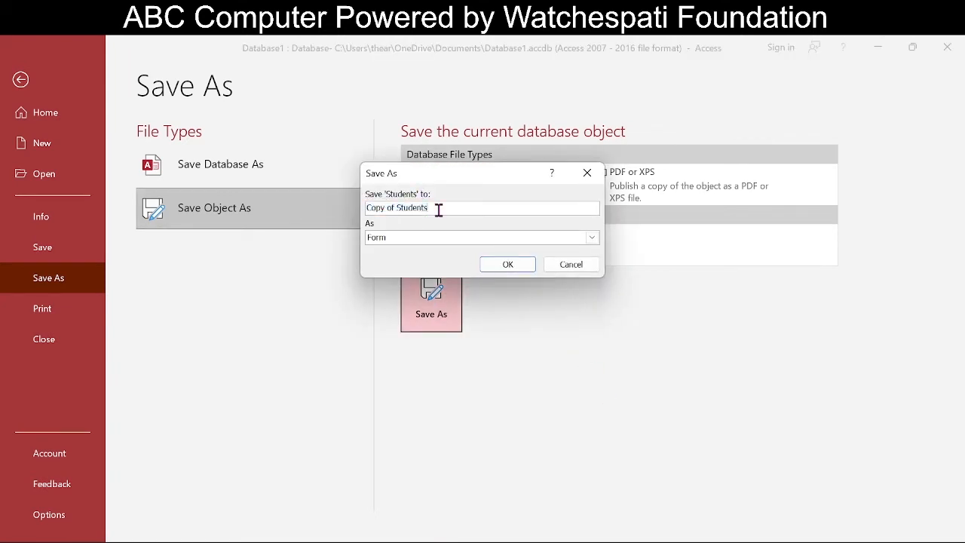
drag(398, 208, 351, 211)
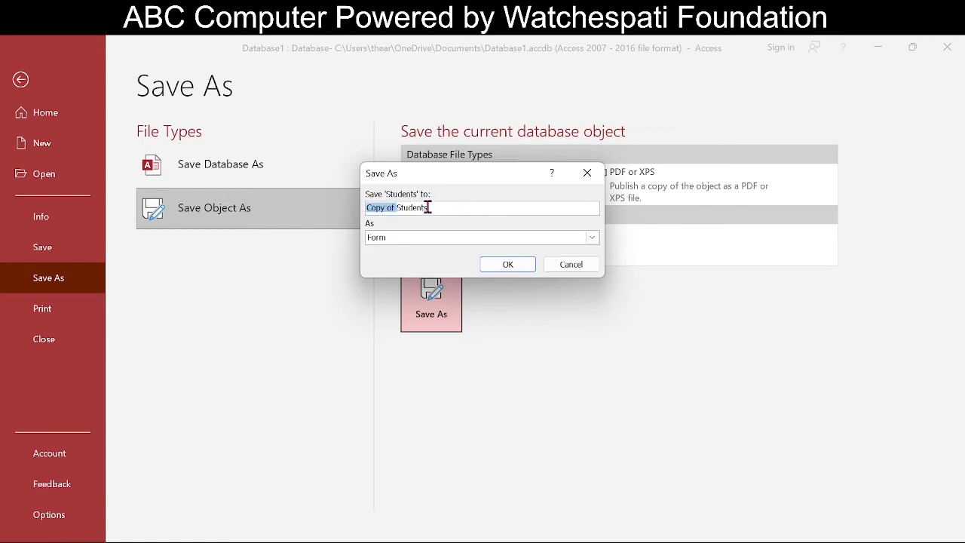
key(BackSpace)
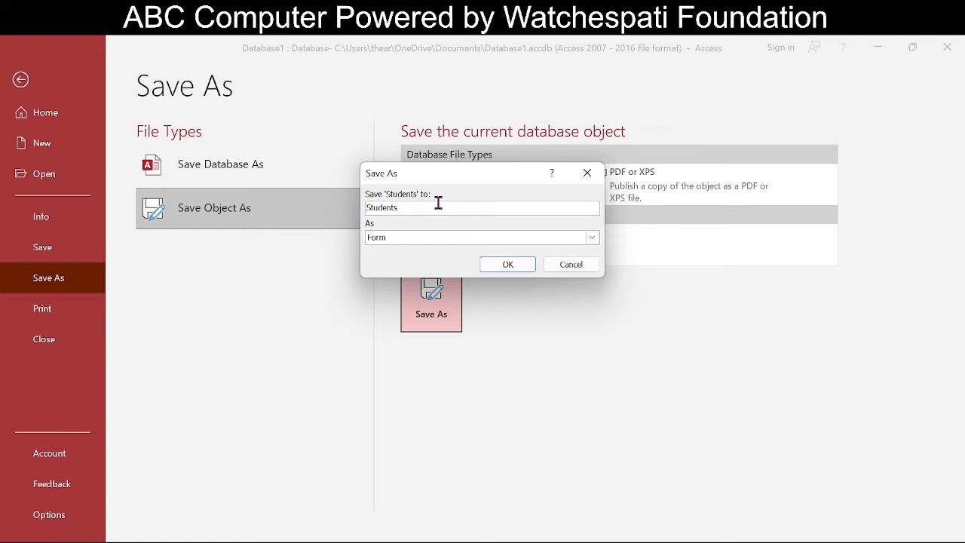
click(438, 207)
text(Marks)
click(508, 264)
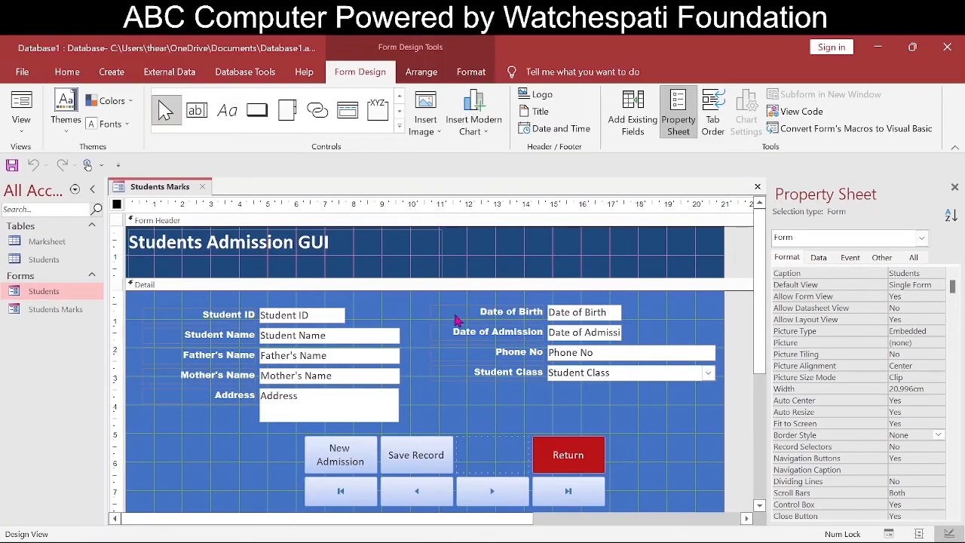
Change the header title label to read Students Marksheet GUI.
click(252, 244)
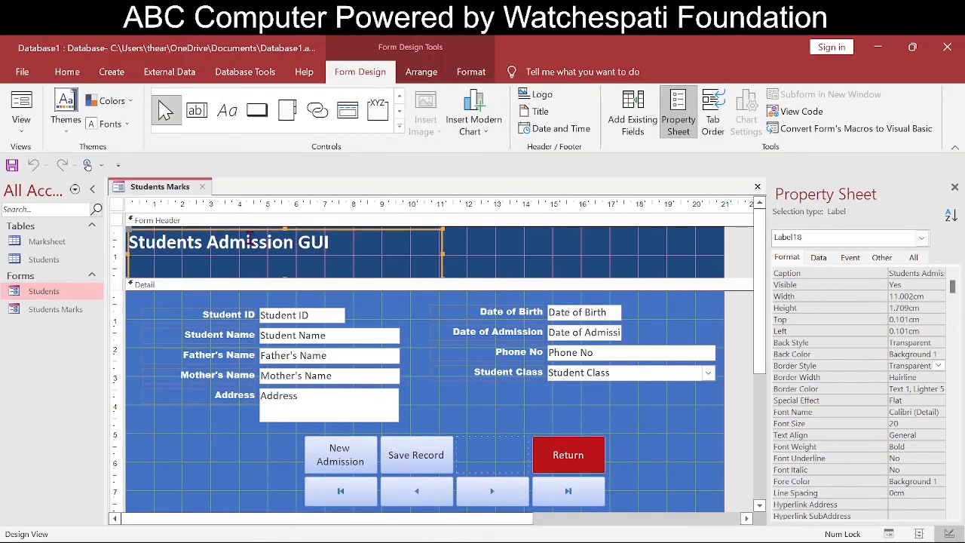
double_click(241, 243)
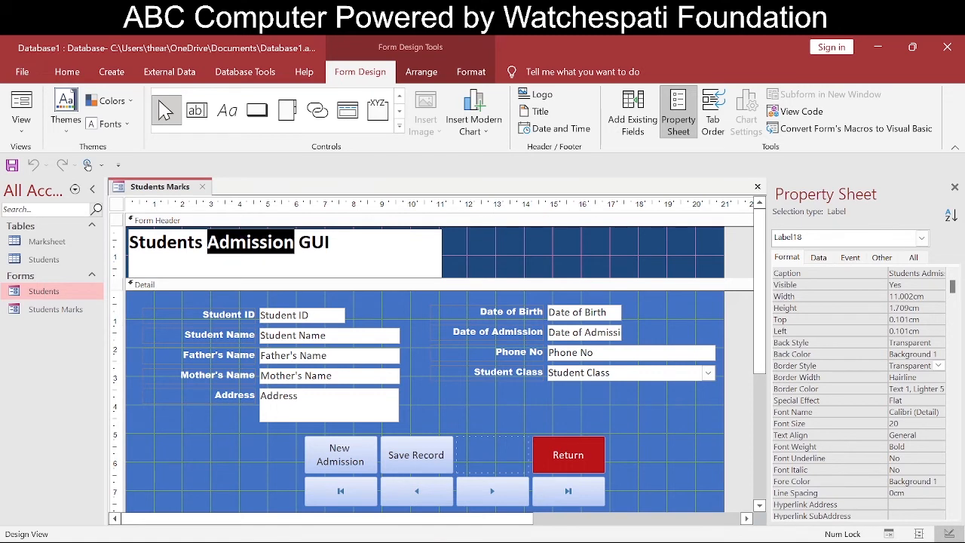
text(Mar)
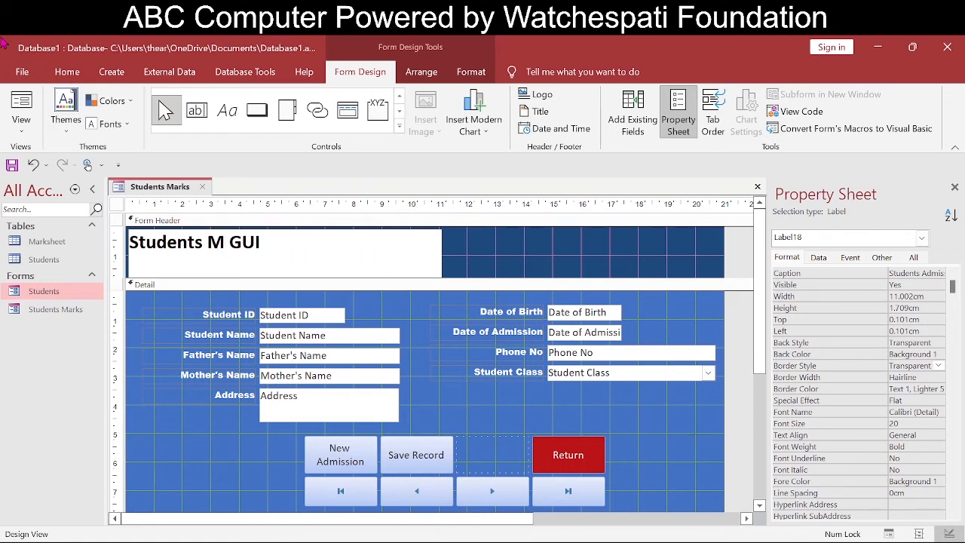
text(ksheet)
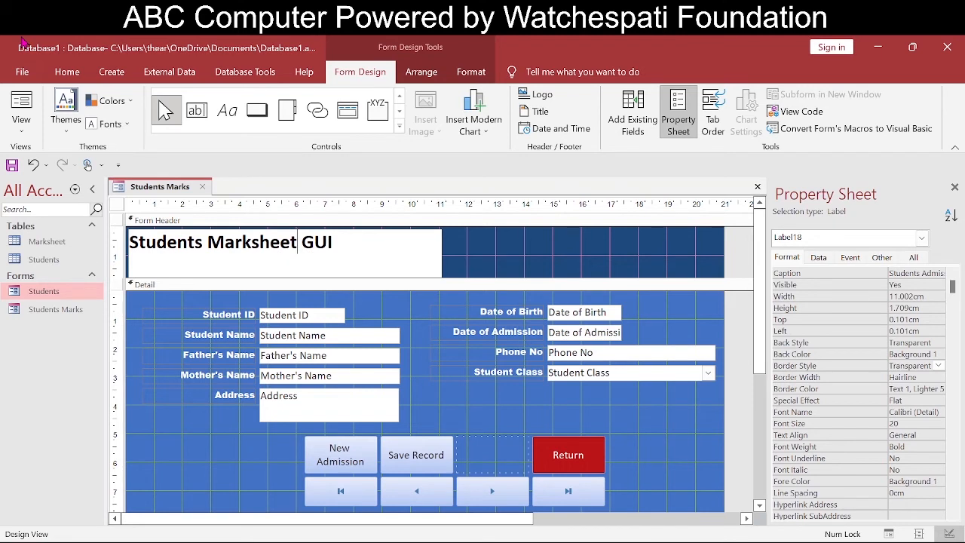
key(Return)
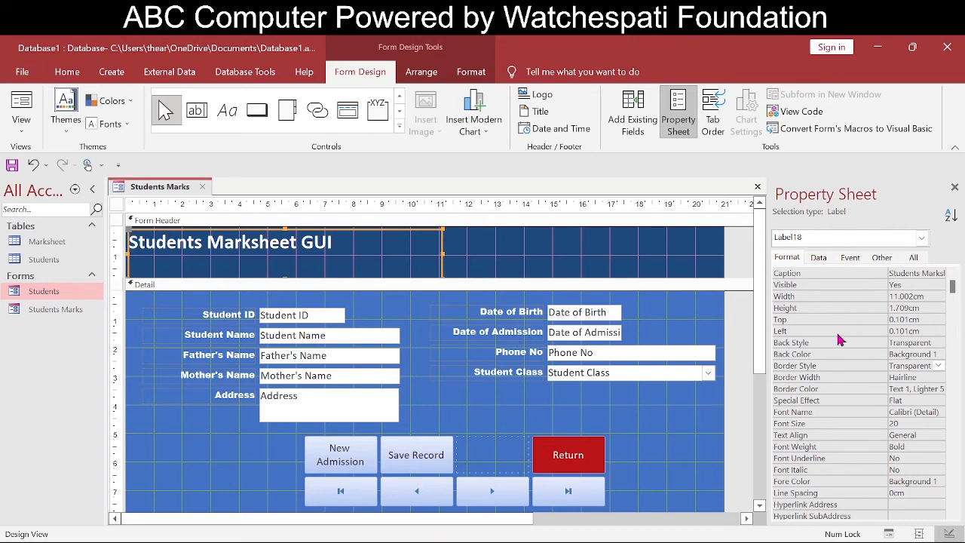
Set the form's Caption property to Students Marksheet and copy that text to the clipboard.
click(883, 259)
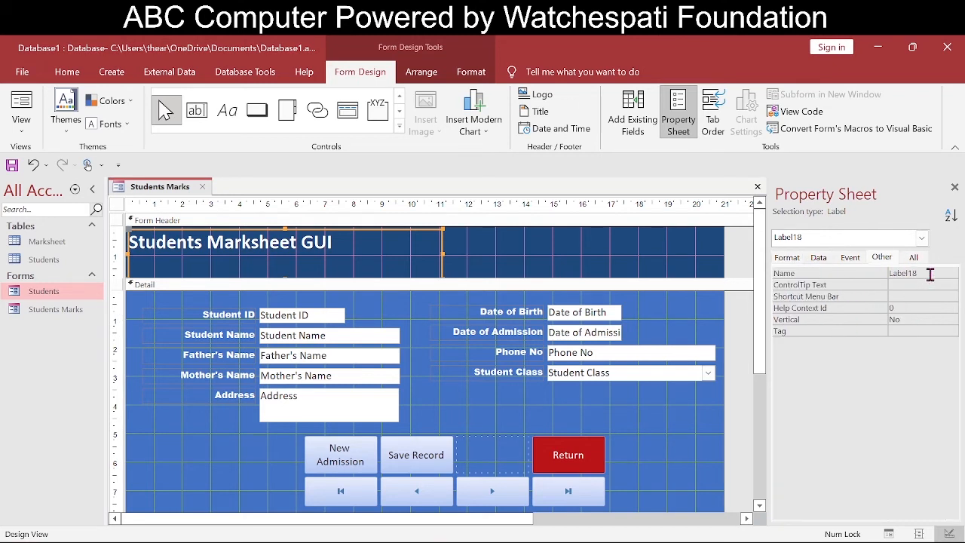
click(929, 274)
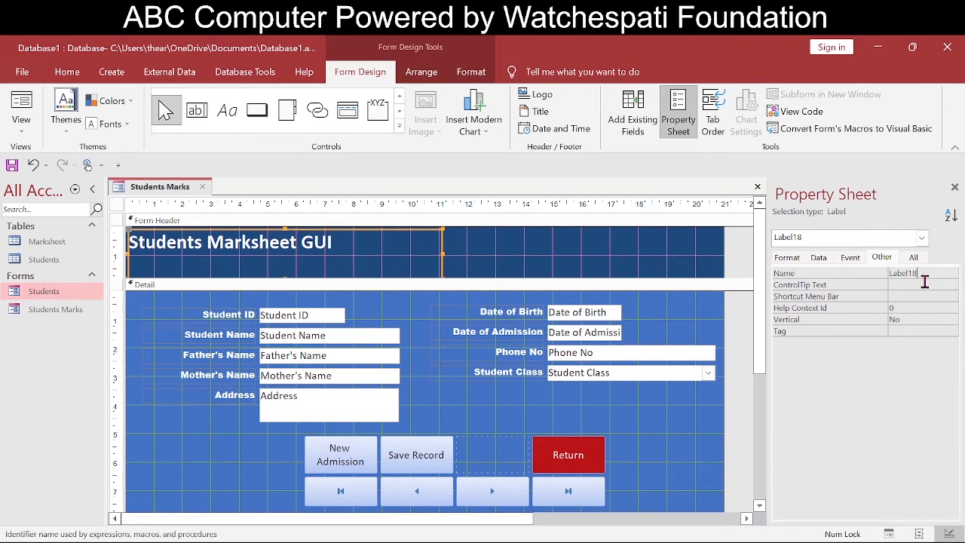
click(118, 206)
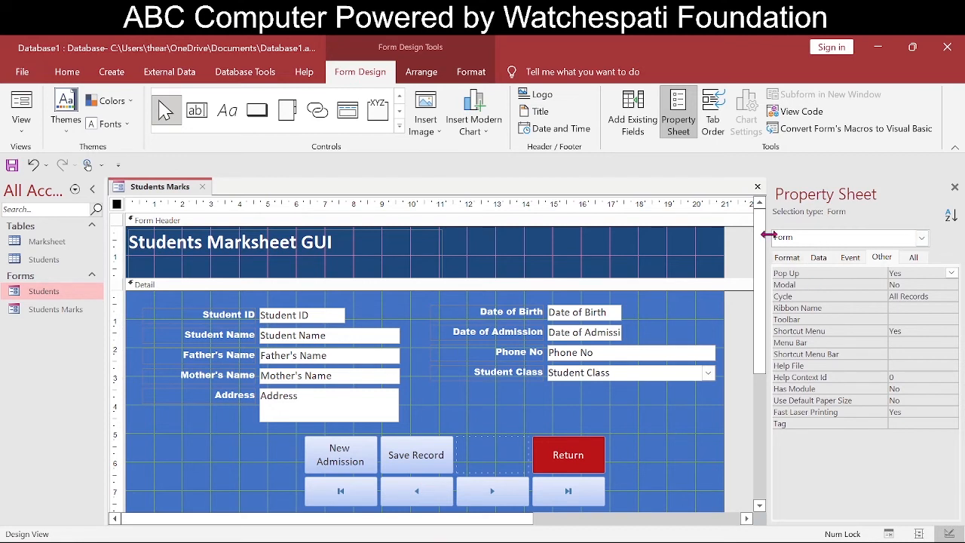
click(786, 256)
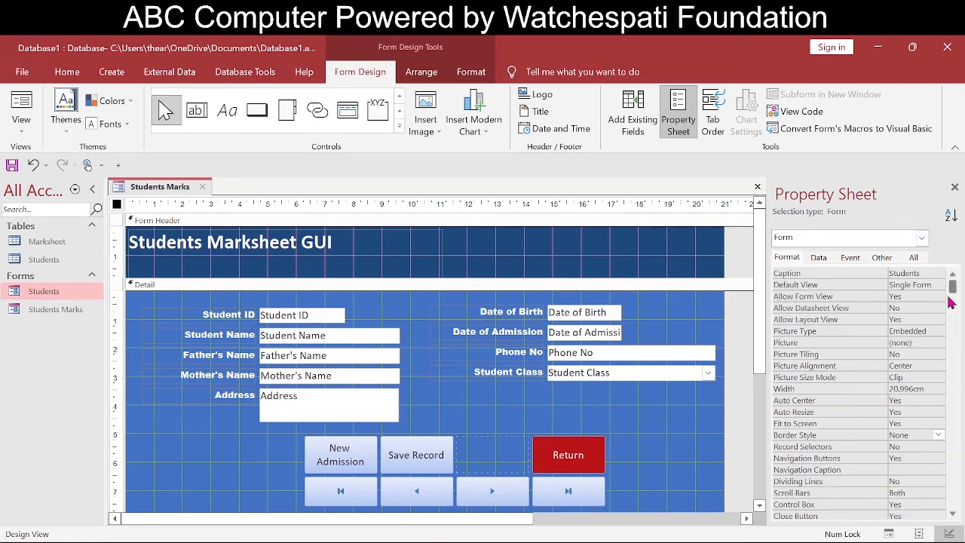
click(936, 271)
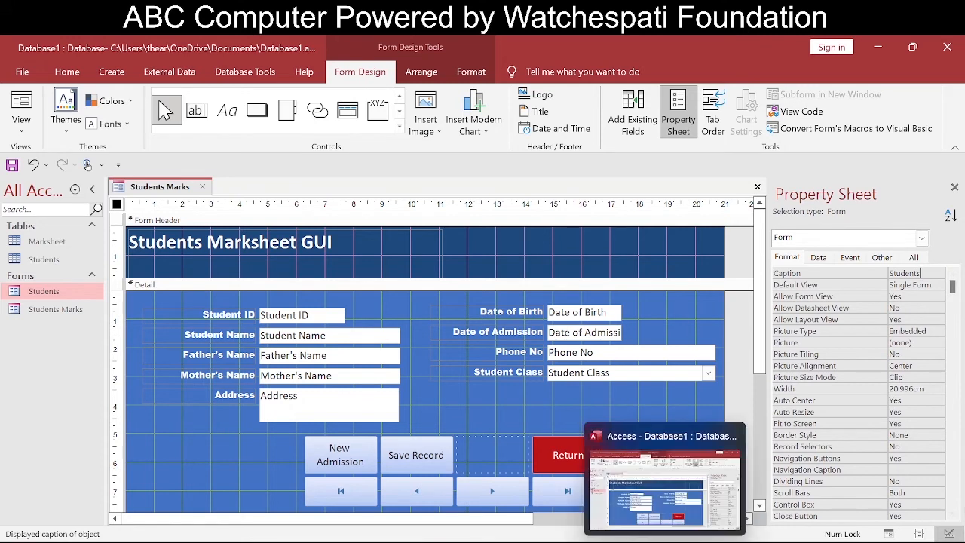
text(Ma)
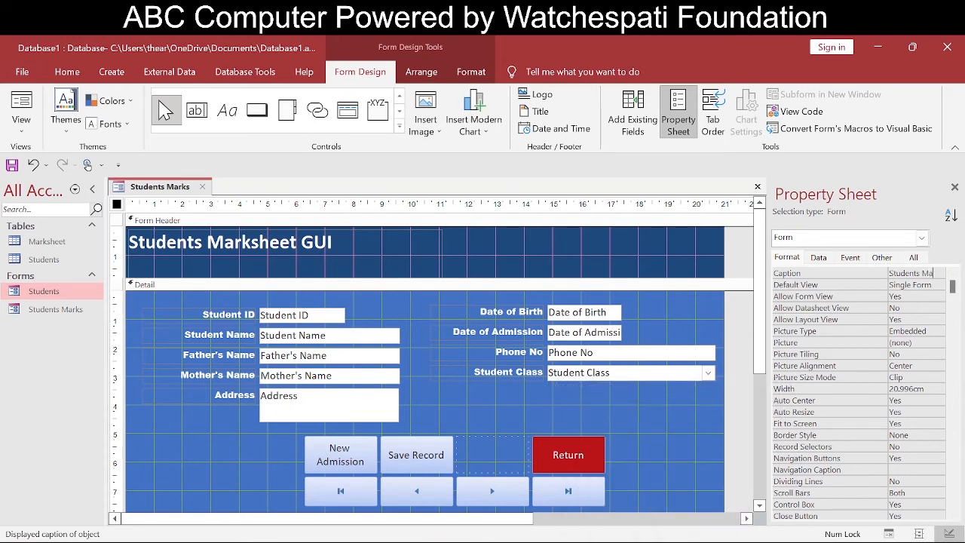
text(rksheet)
key(shift+Left)
key(shift+Left)
key(shift+Left)
key(shift+Left)
key(shift+Left)
key(shift+Left)
key(shift+Left)
key(shift+Left)
key(shift+Left)
key(shift+Left)
key(shift+Left)
key(shift+Left)
key(shift+Left)
key(shift+Left)
key(shift+Left)
key(shift+Left)
key(shift+Left)
key(shift+Left)
key(ctrl+c)
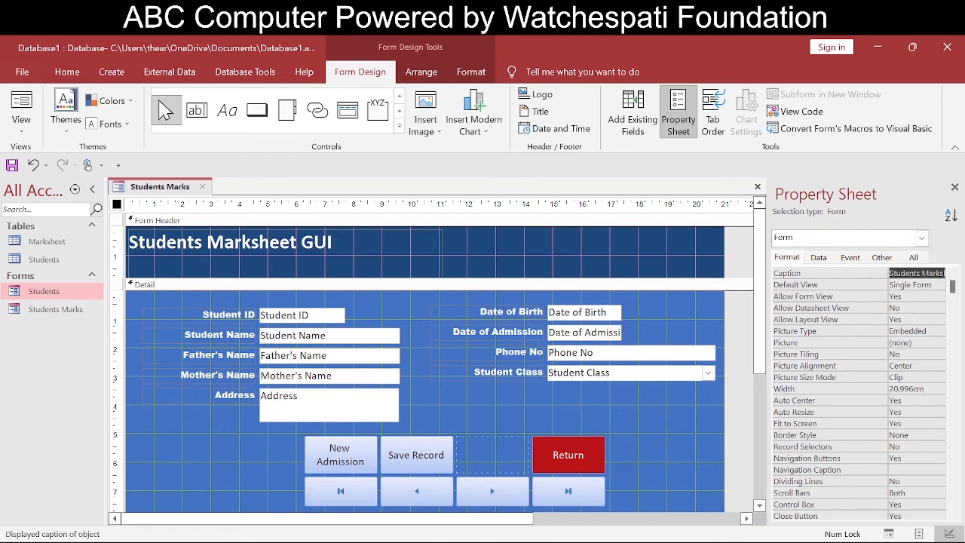
key(Return)
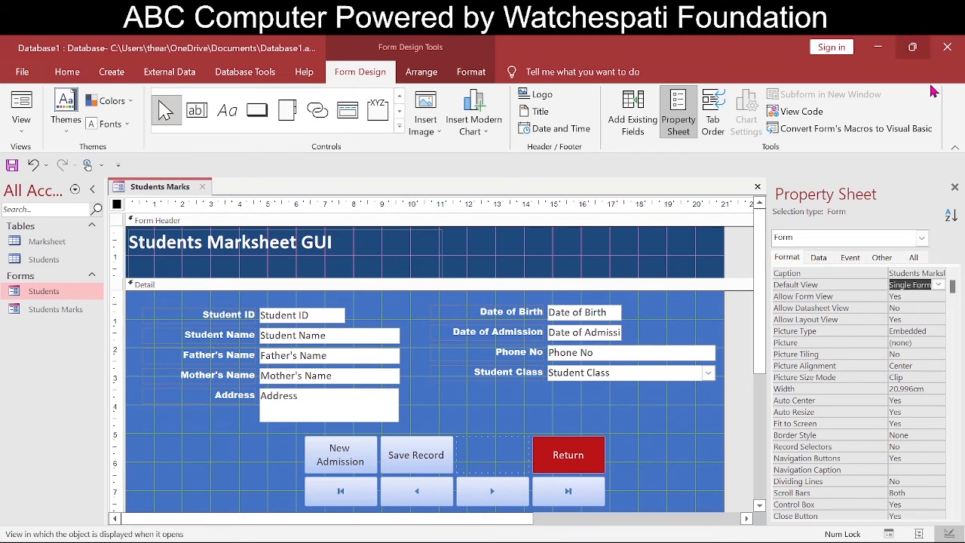
Paste the copied Students Marksheet text as the form's Ribbon Name, and return to its format properties.
click(881, 258)
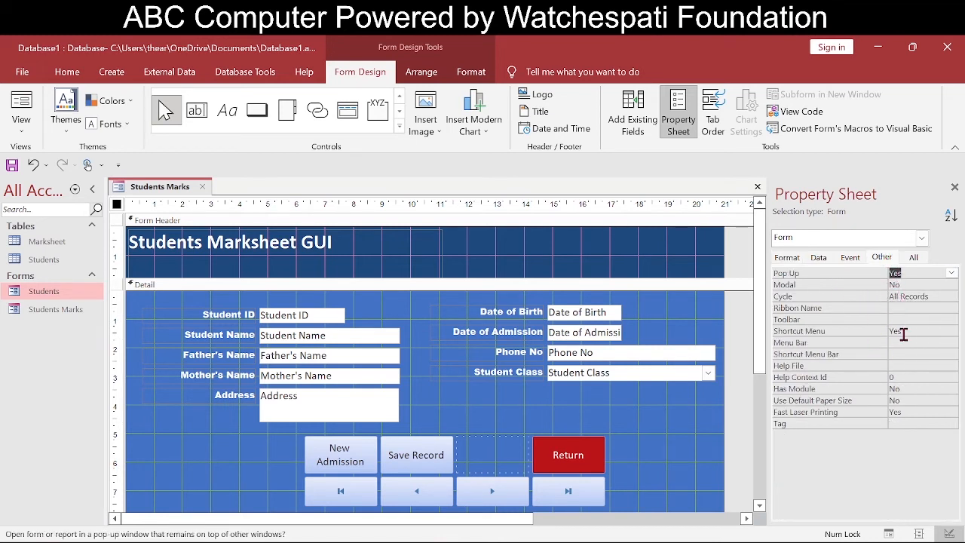
click(899, 308)
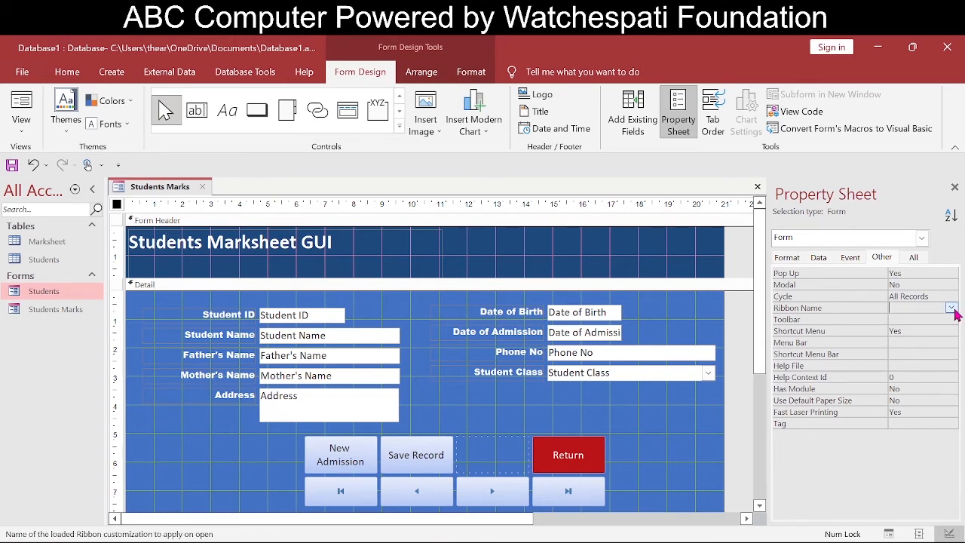
key(ctrl+v)
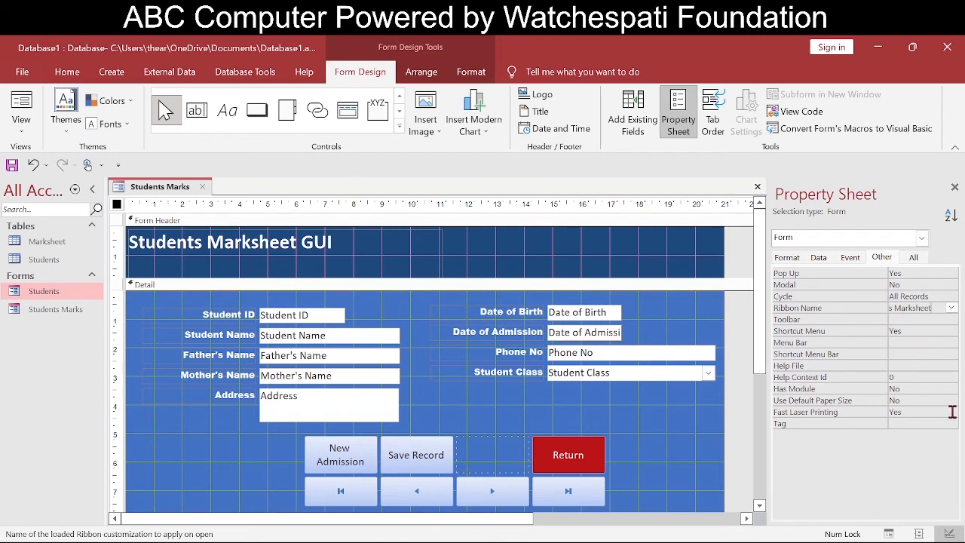
click(932, 379)
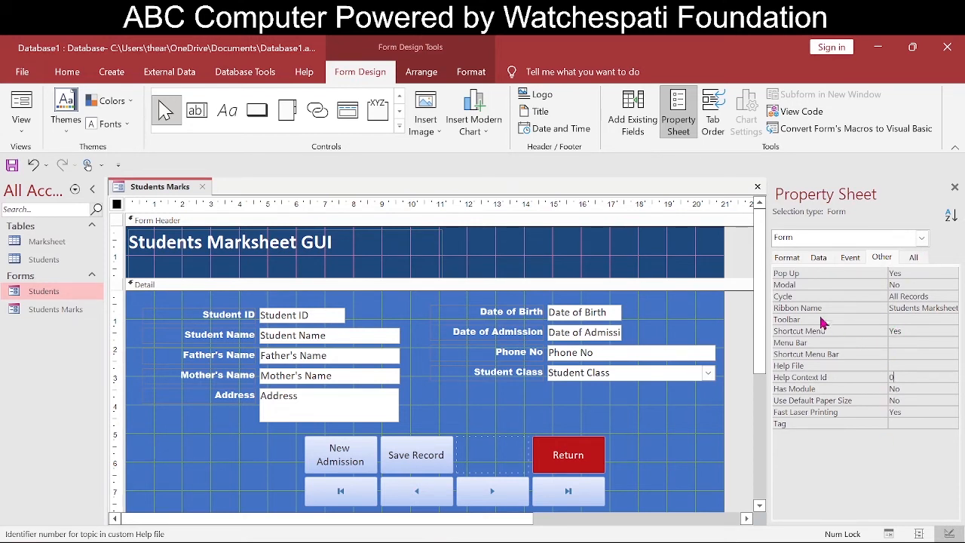
click(787, 257)
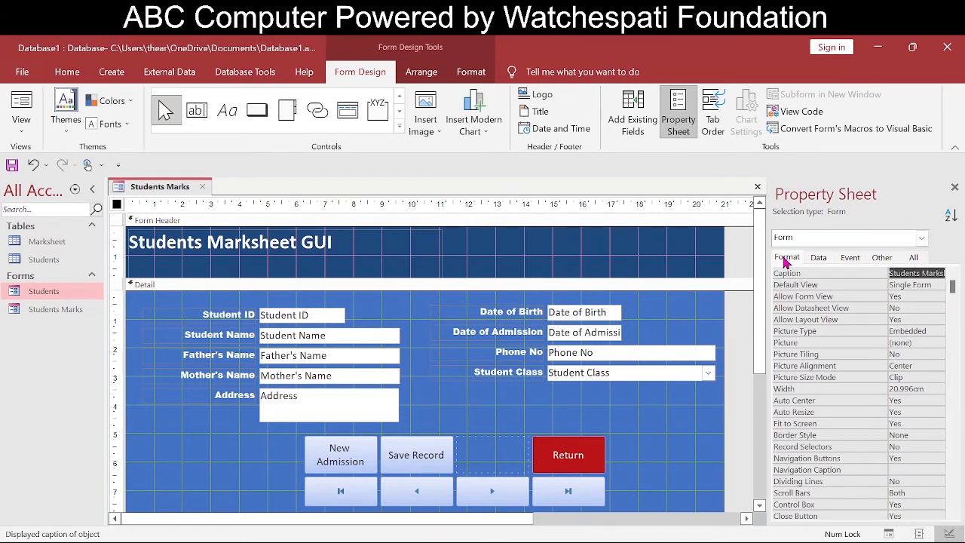
Preview the Students Marks form in Form View, close it with its Return button, and save the design changes.
click(887, 533)
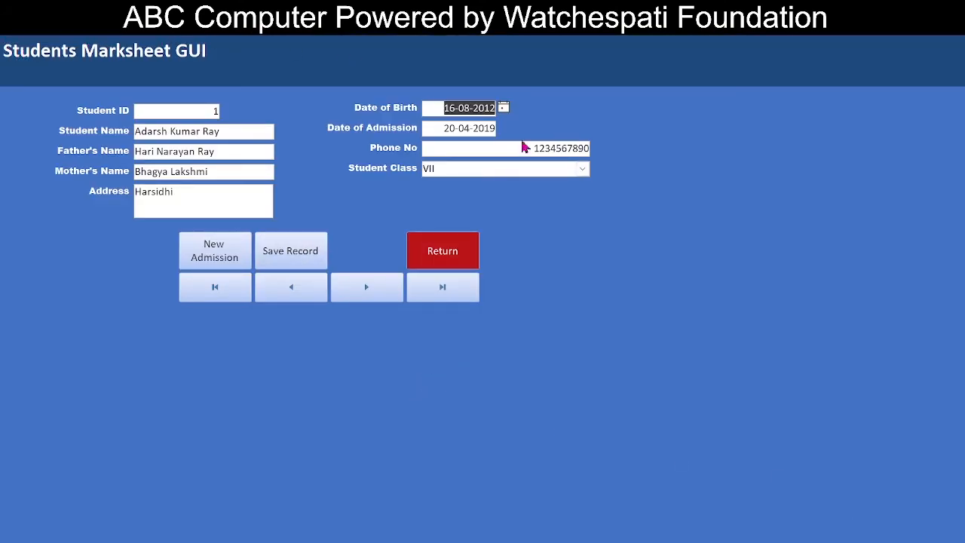
click(442, 263)
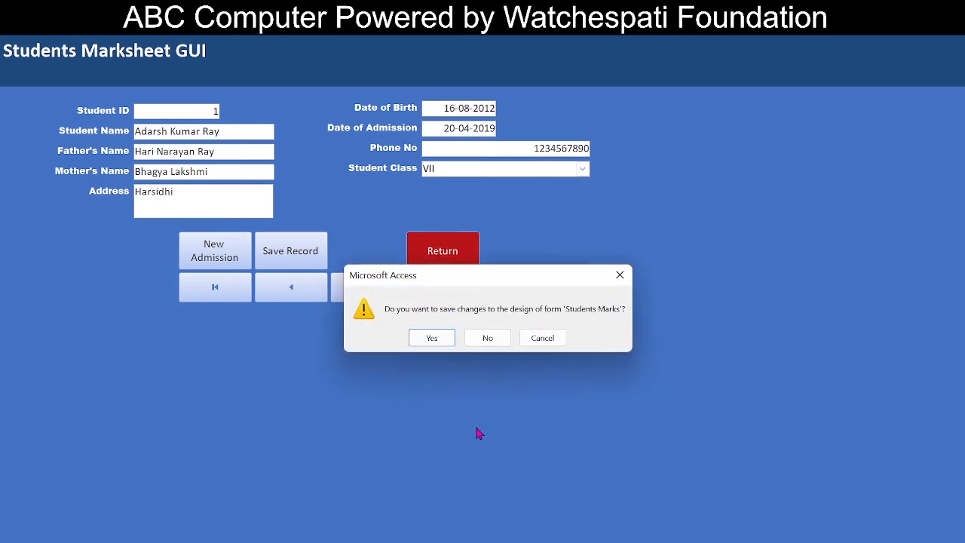
click(431, 338)
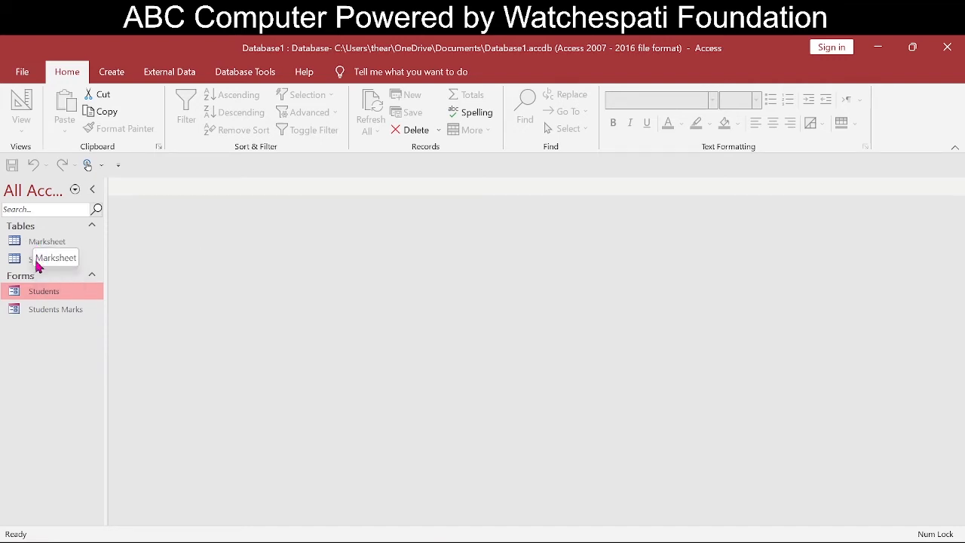
Open the database's Relationships window and add the Marksheet table to the layout.
click(245, 76)
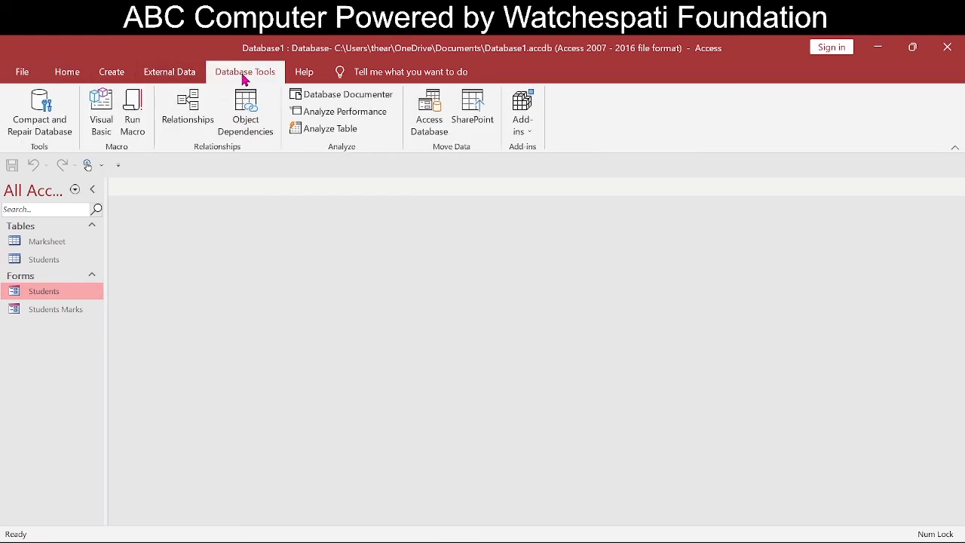
click(190, 107)
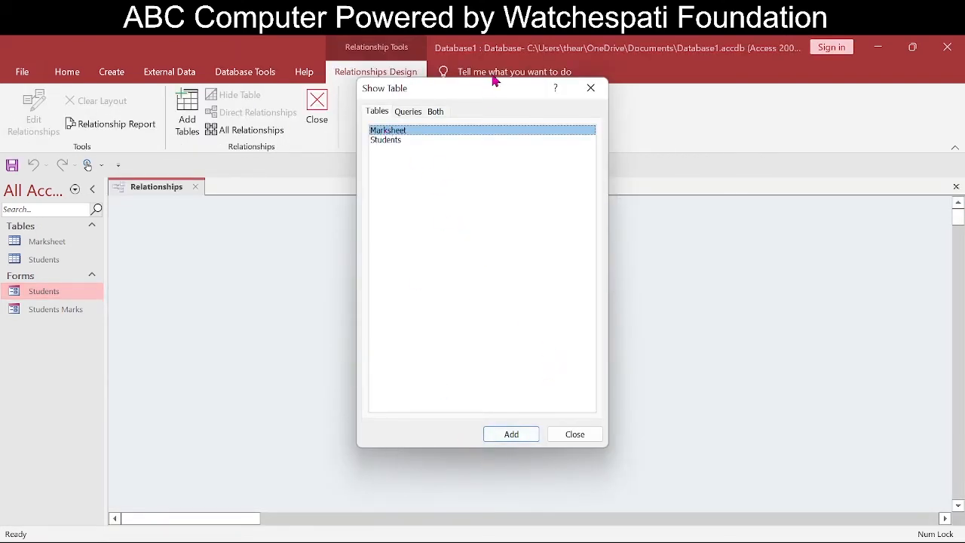
click(407, 115)
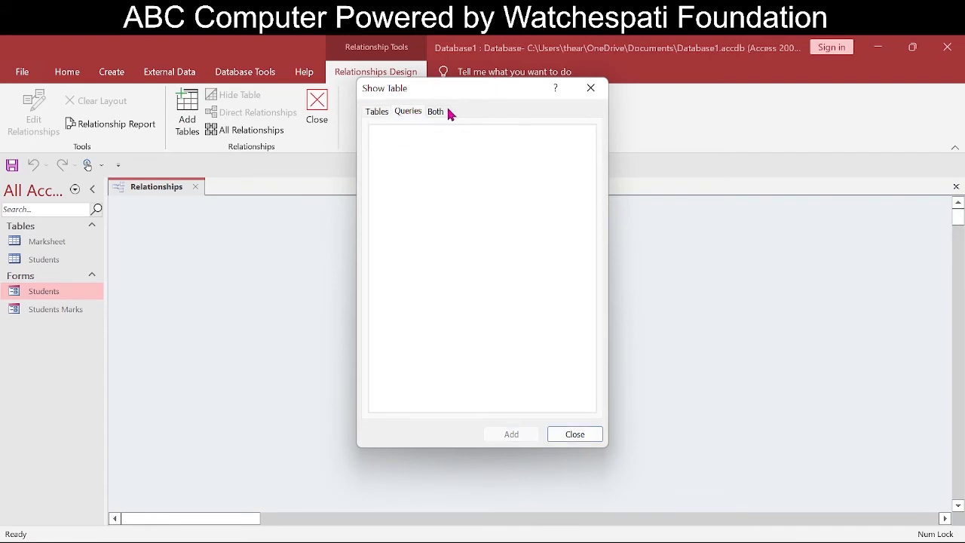
click(443, 113)
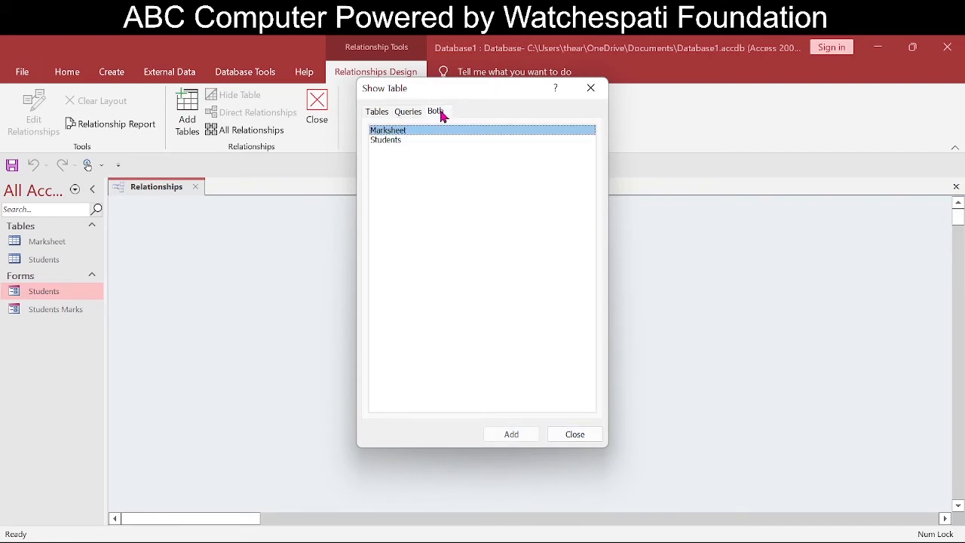
click(376, 115)
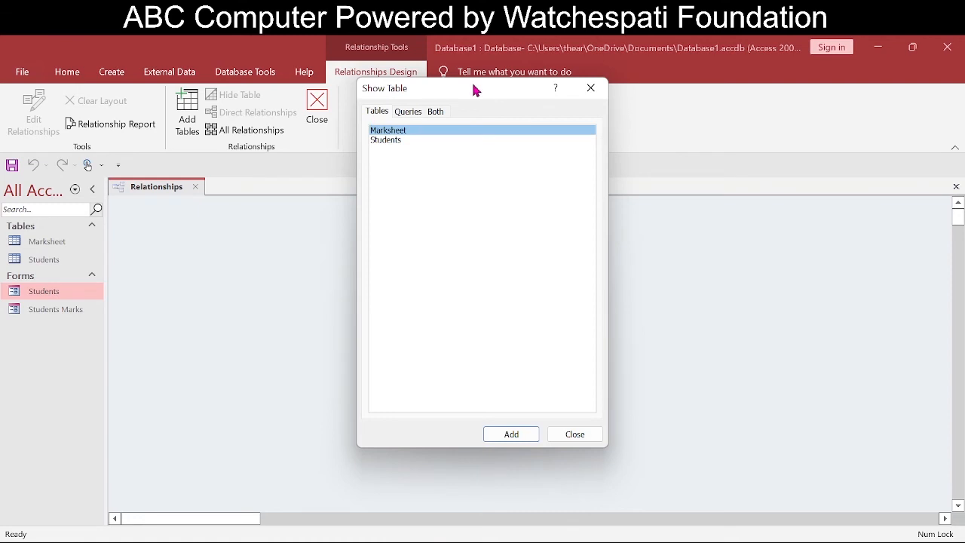
drag(471, 91, 680, 165)
click(720, 506)
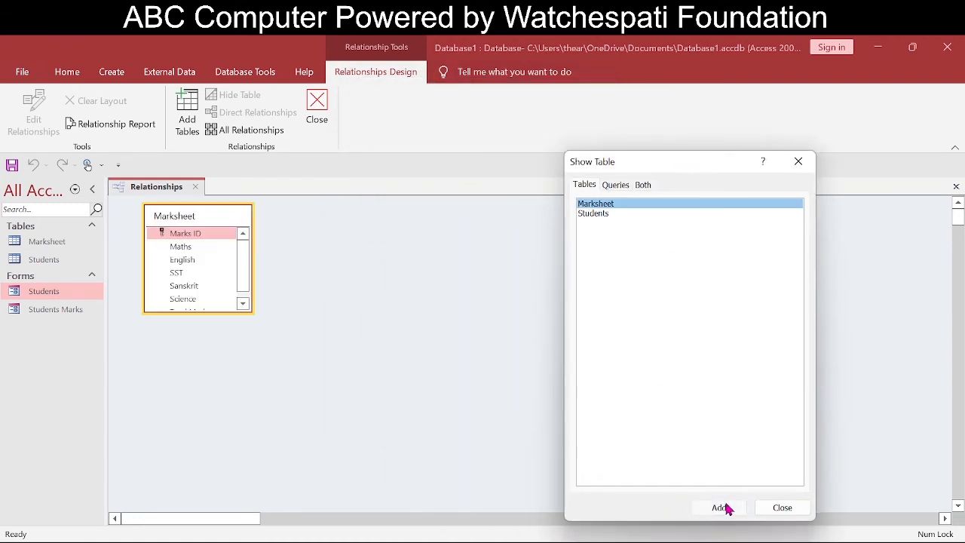
Add the Students table to the relationships layout and enlarge both table boxes to show all their fields.
click(595, 215)
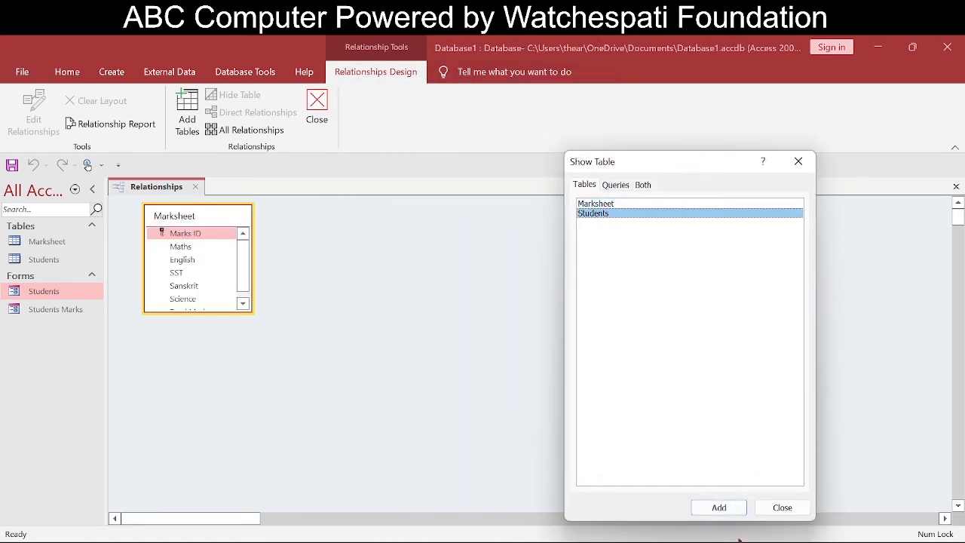
click(722, 506)
click(784, 508)
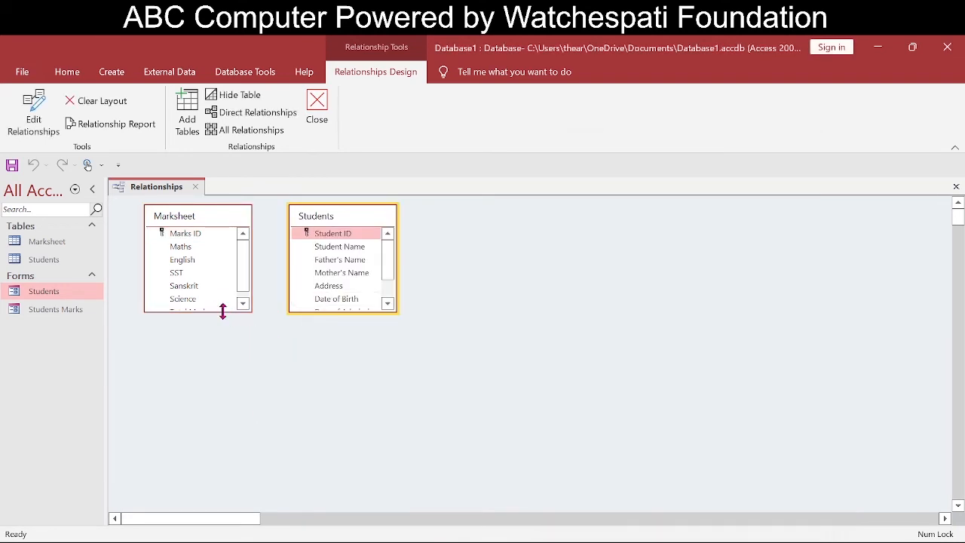
drag(222, 311, 200, 398)
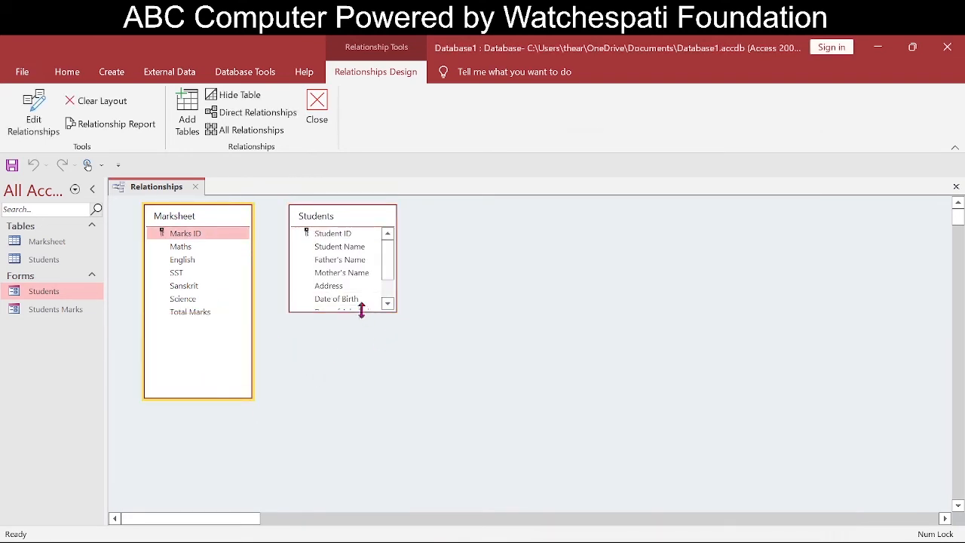
drag(358, 312, 336, 397)
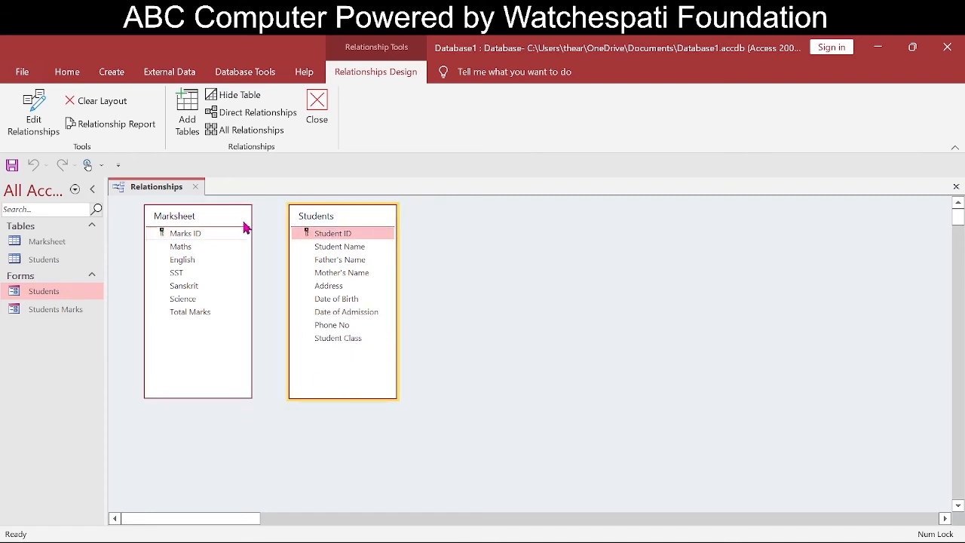
Compare the Marks ID and Student ID key fields, and close the relationships layout without saving it.
click(172, 233)
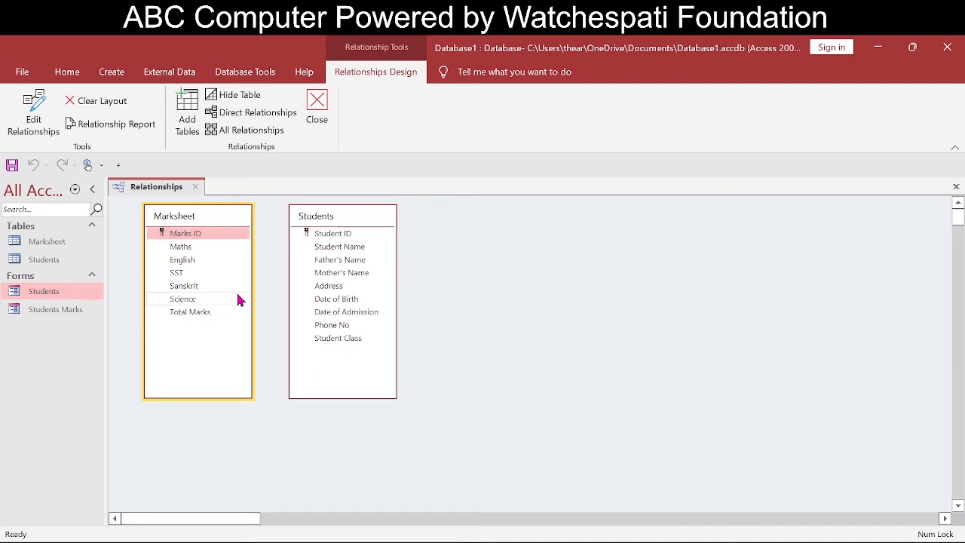
click(332, 234)
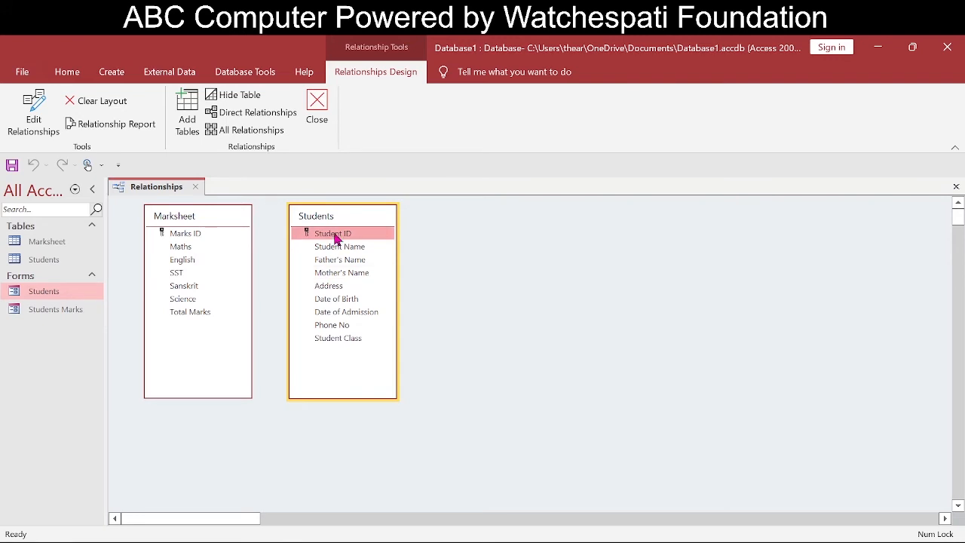
click(954, 187)
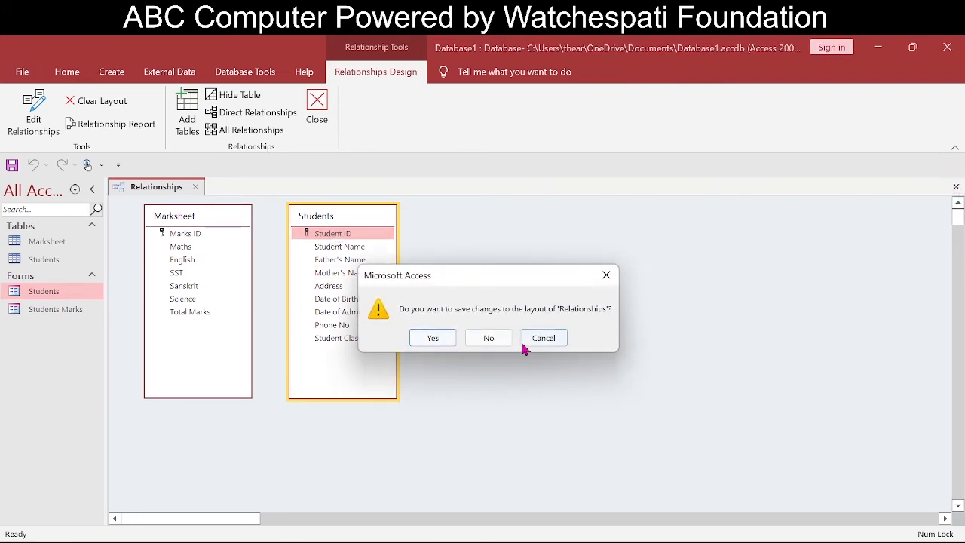
click(489, 338)
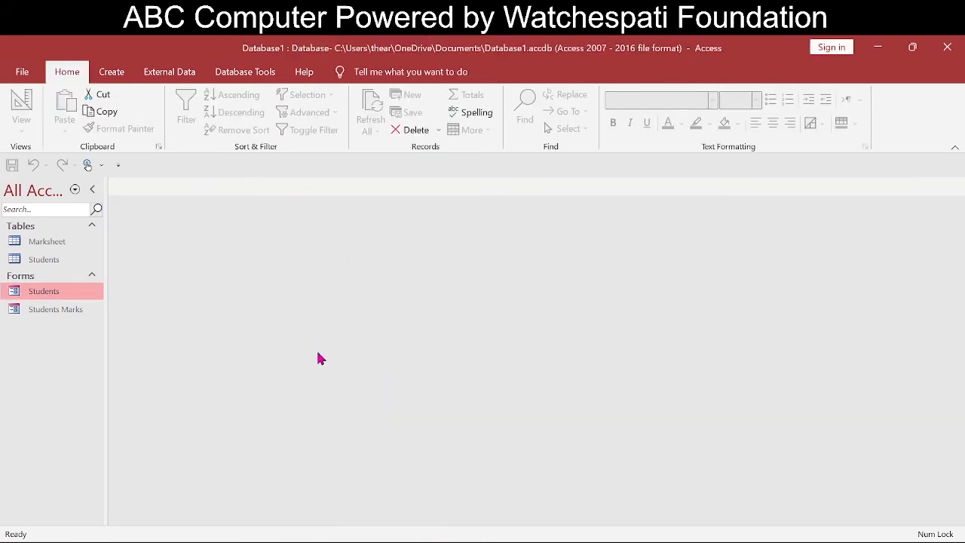
Open the Marksheet and Students tables in Design View and examine the field size of Student ID in Students.
right_click(42, 248)
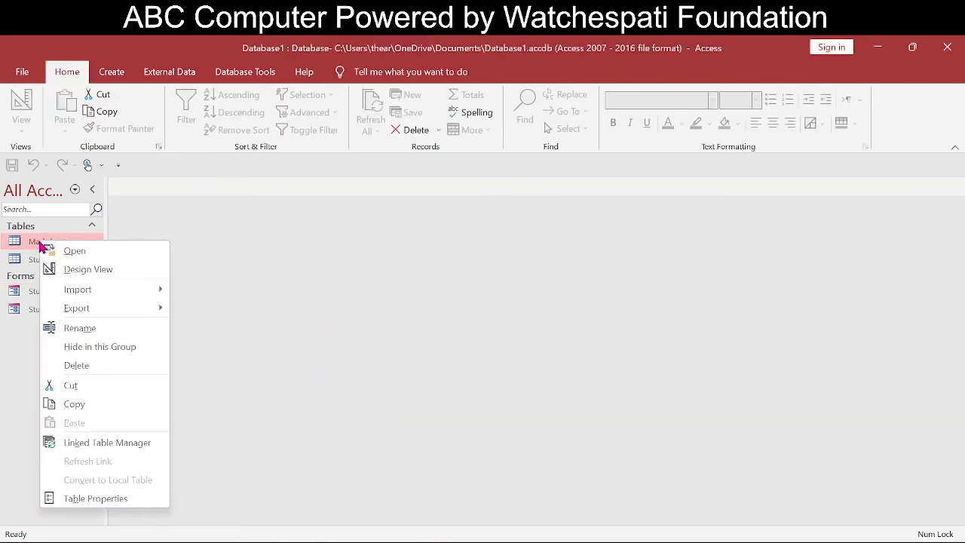
click(71, 269)
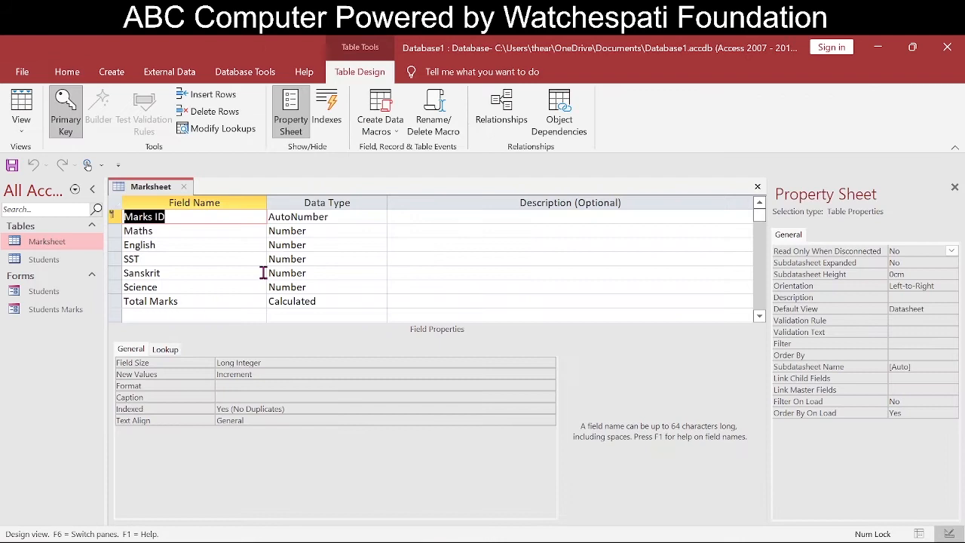
click(41, 259)
right_click(46, 260)
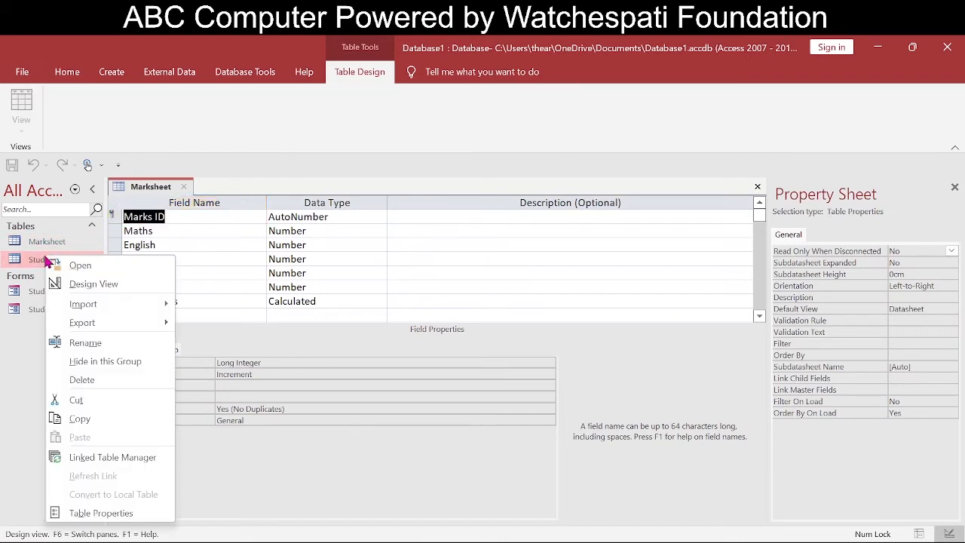
click(91, 285)
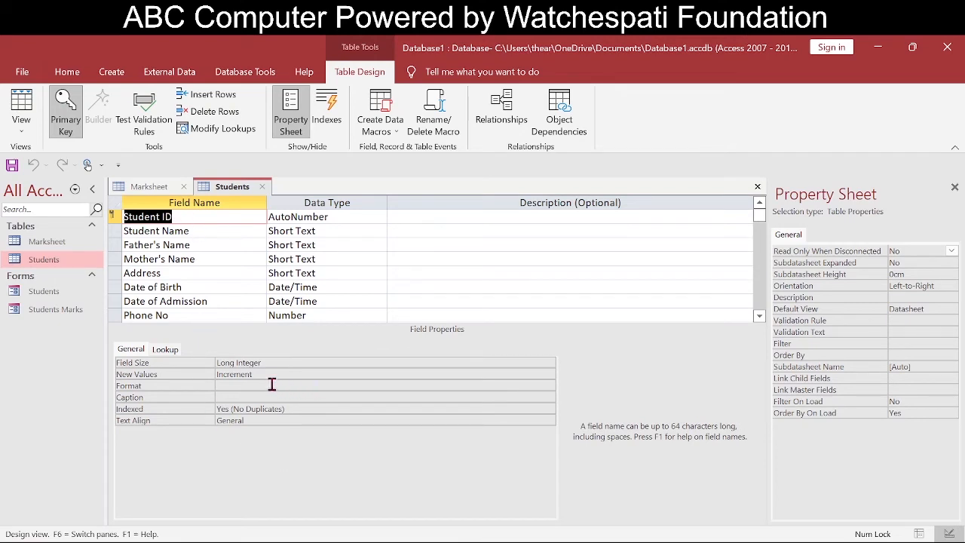
click(290, 362)
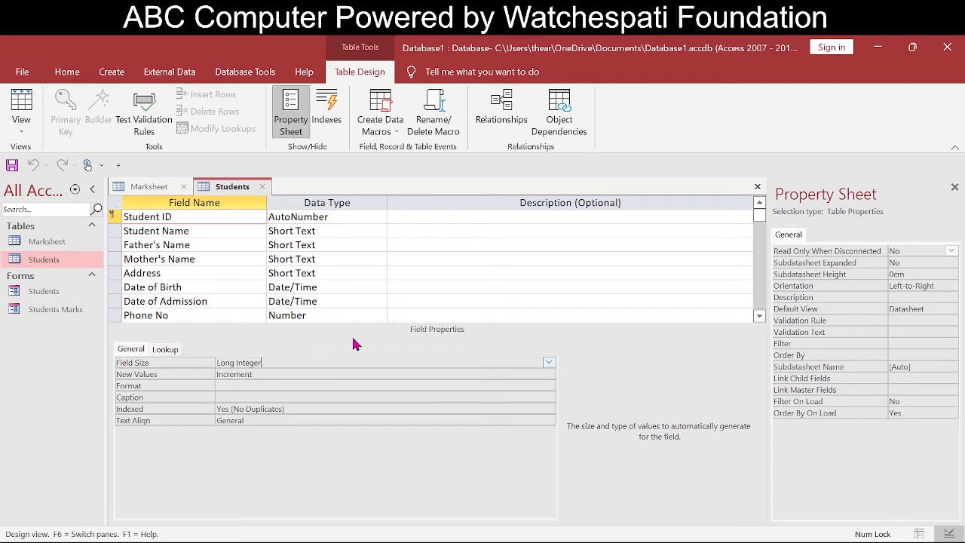
Insert a Student ID field with the Number data type between Marks ID and Maths in the Marksheet table.
click(141, 188)
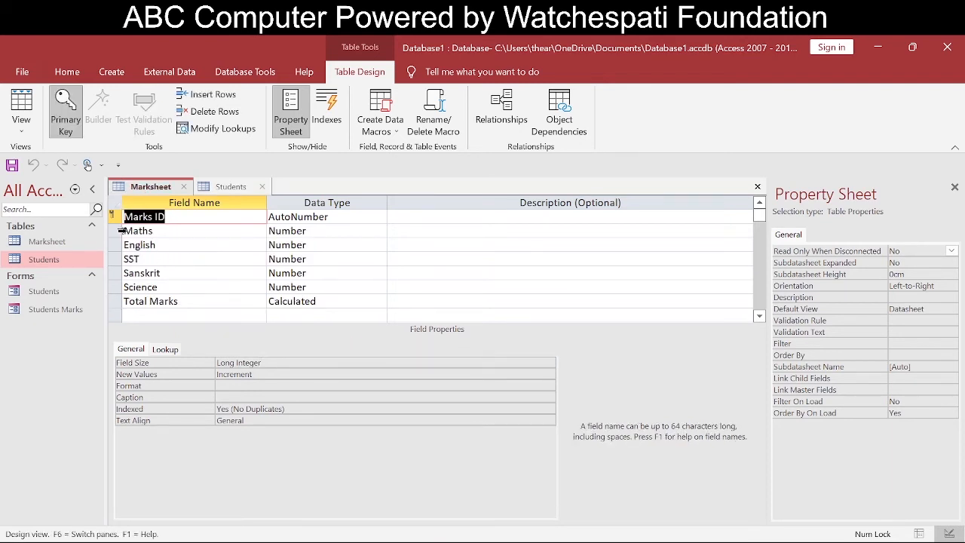
click(116, 233)
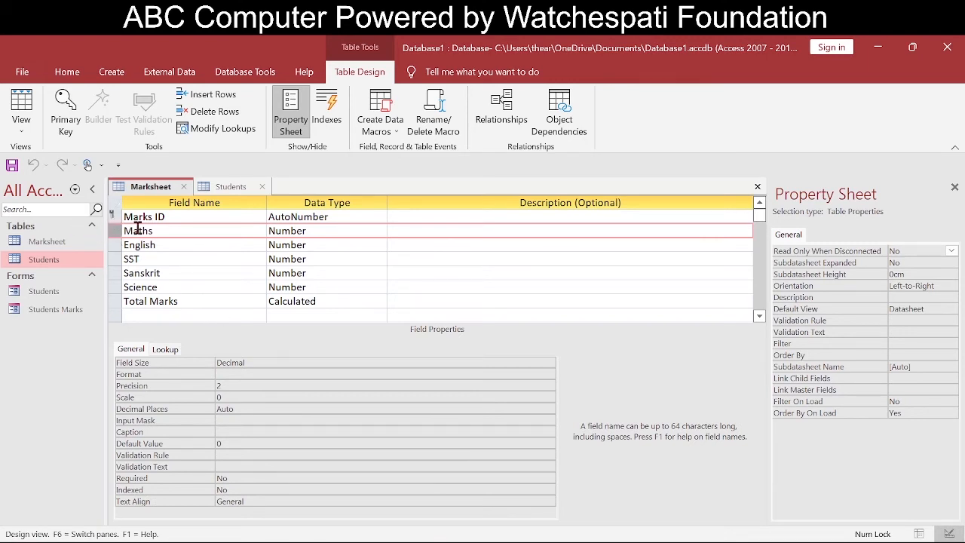
right_click(113, 230)
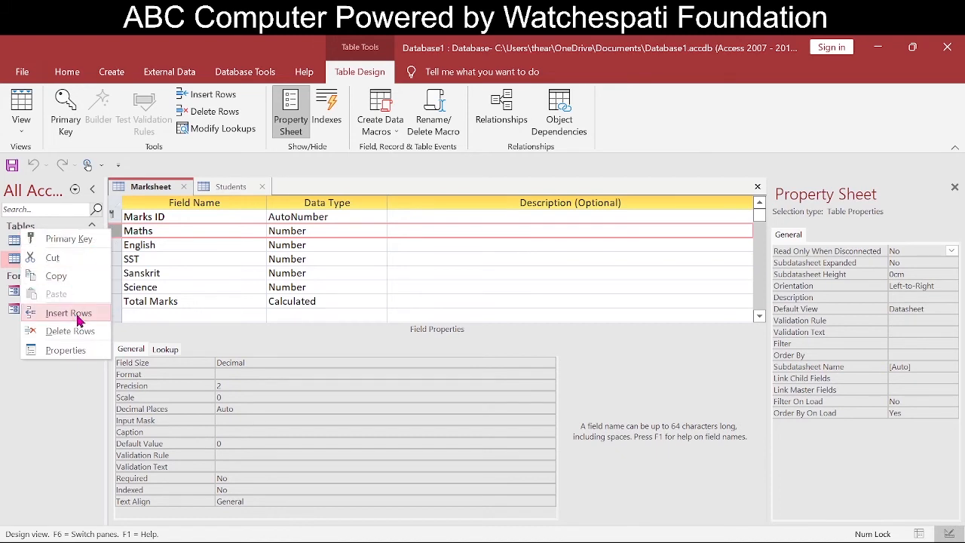
click(80, 322)
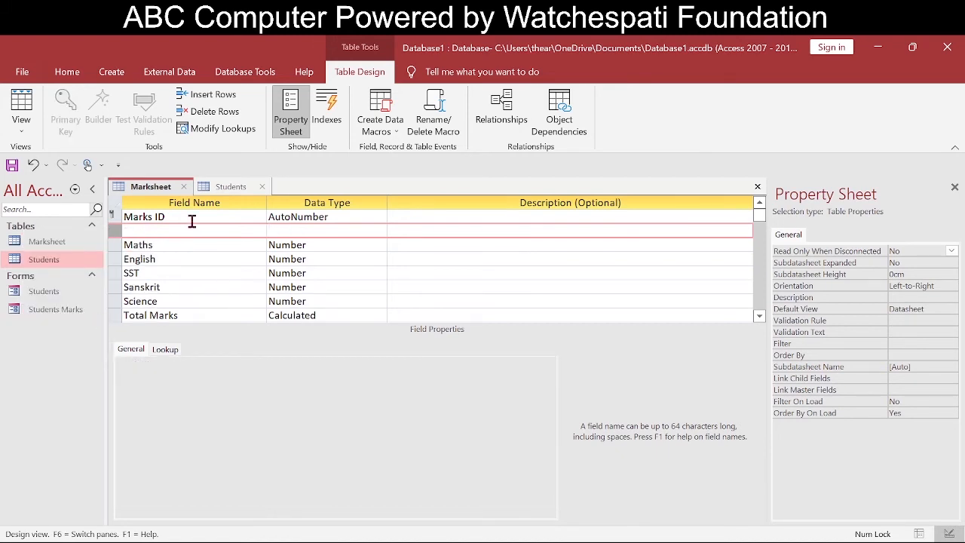
click(192, 221)
click(194, 232)
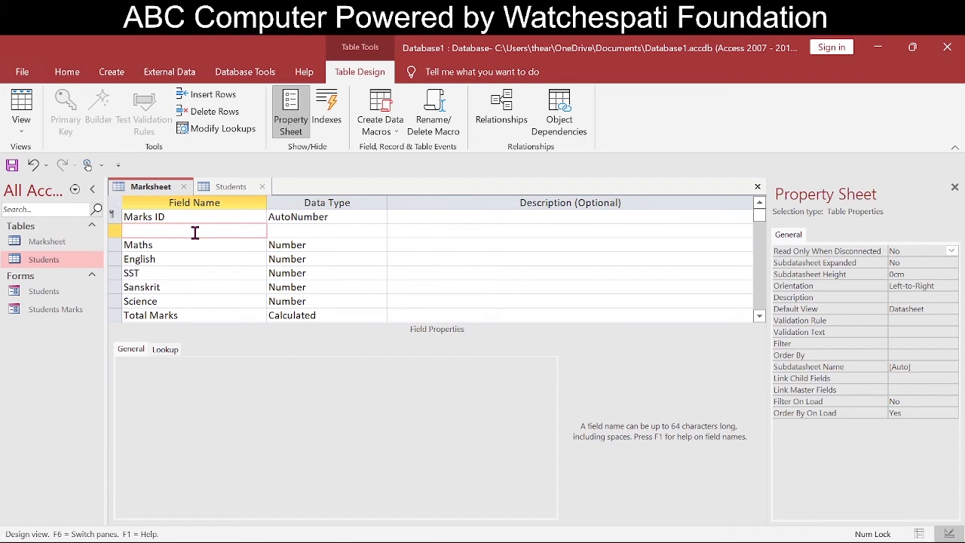
text(Student ID)
click(328, 230)
click(380, 231)
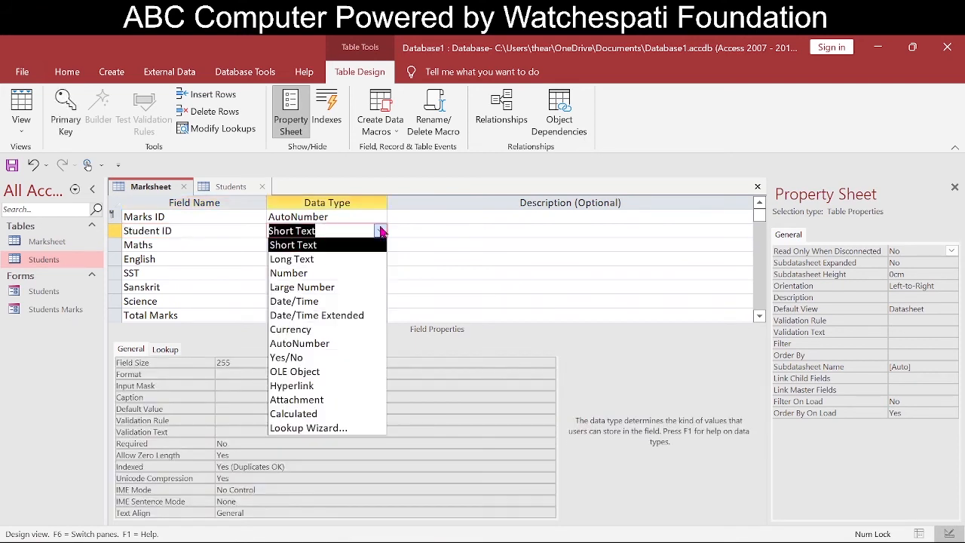
click(335, 273)
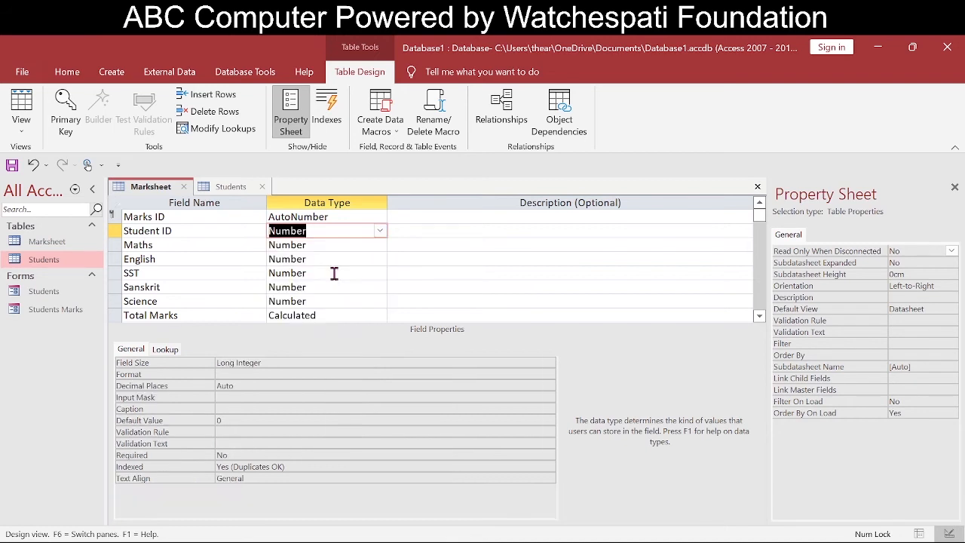
click(302, 370)
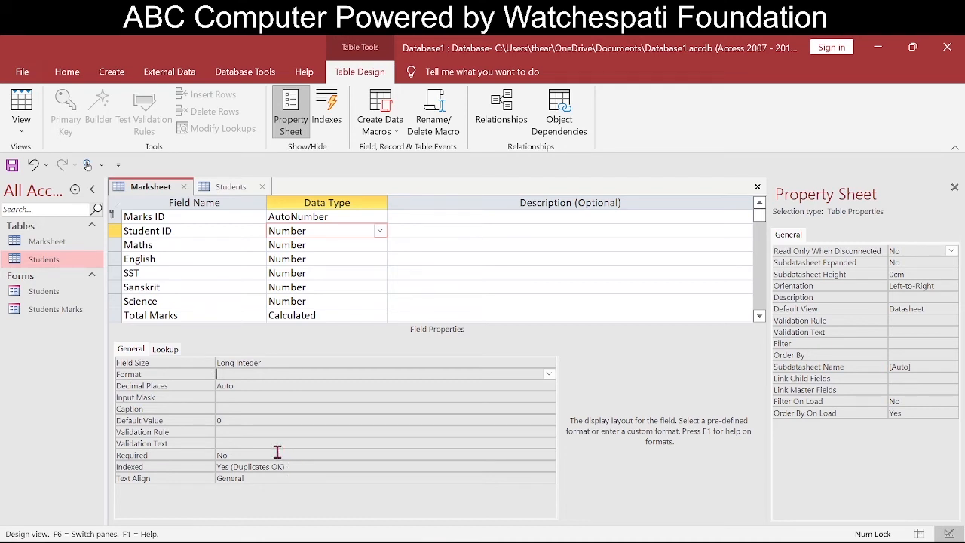
Save the Marksheet table's design changes and close both open tables.
click(757, 187)
click(432, 338)
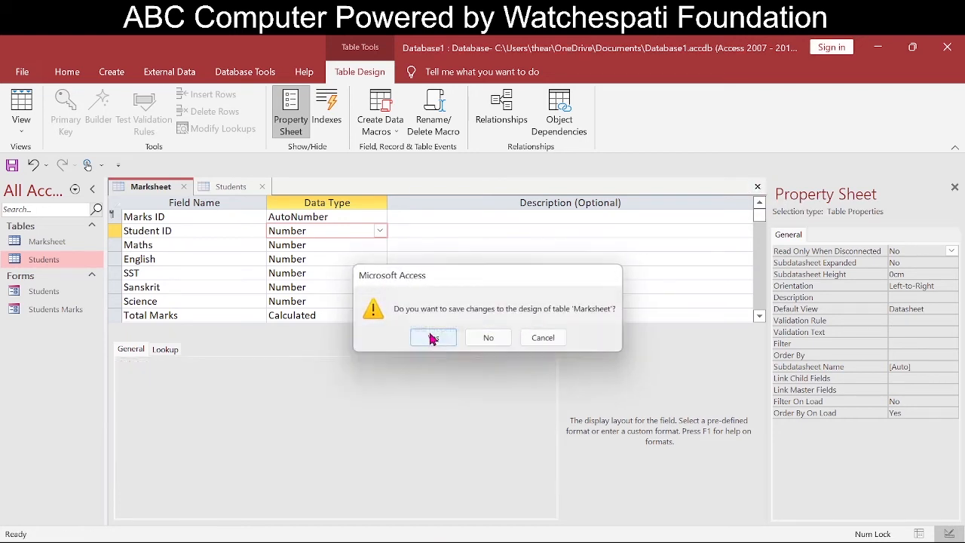
click(758, 188)
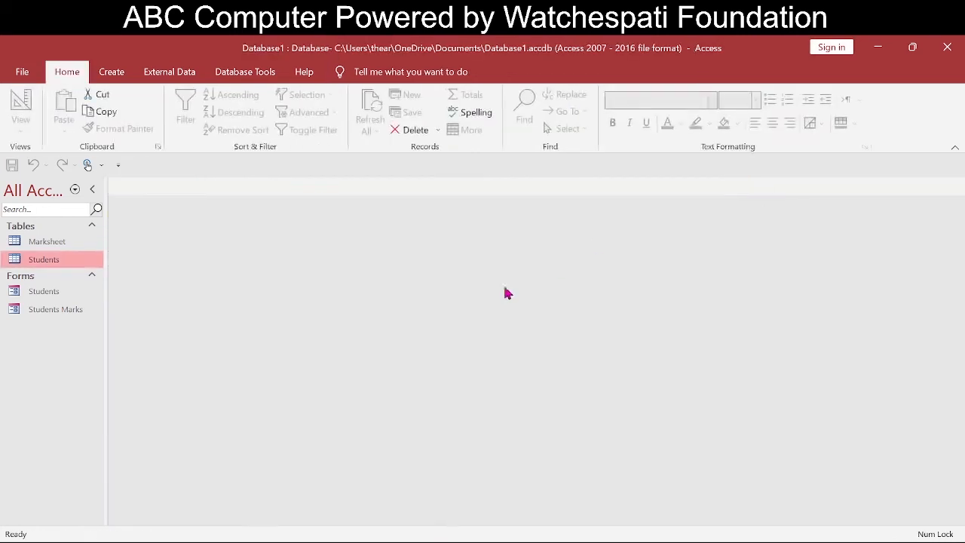
Reopen the Relationships window, add the Students and Marksheet tables, and enlarge both boxes to show all fields.
click(251, 73)
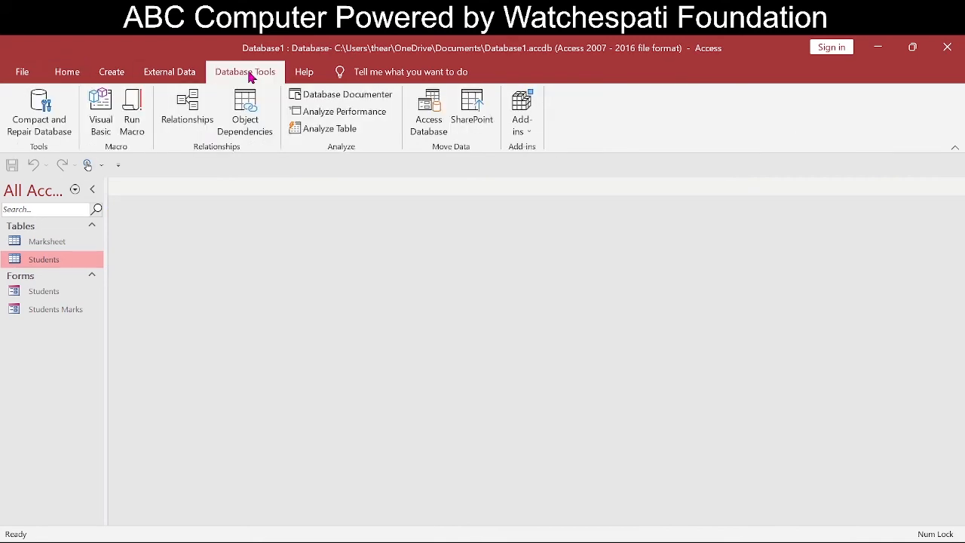
click(192, 113)
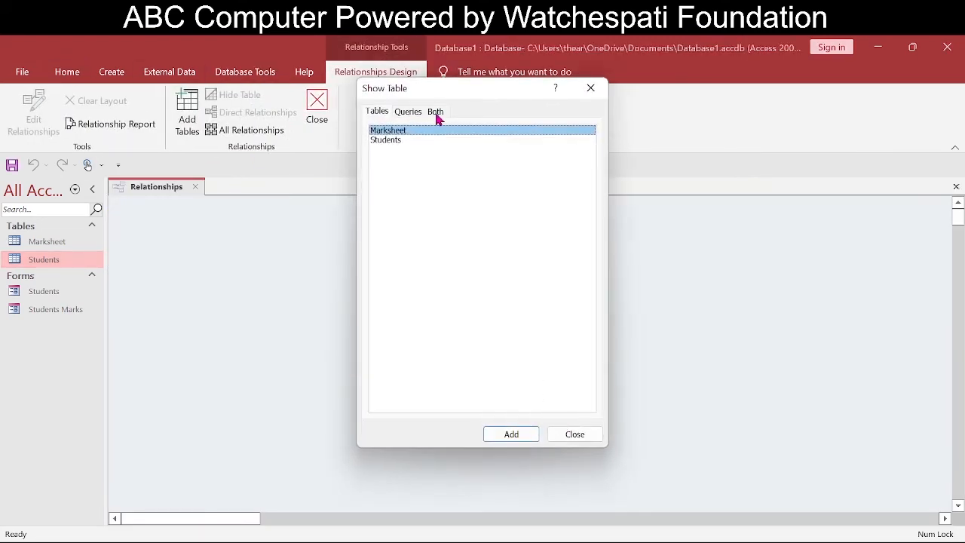
double_click(379, 141)
double_click(391, 131)
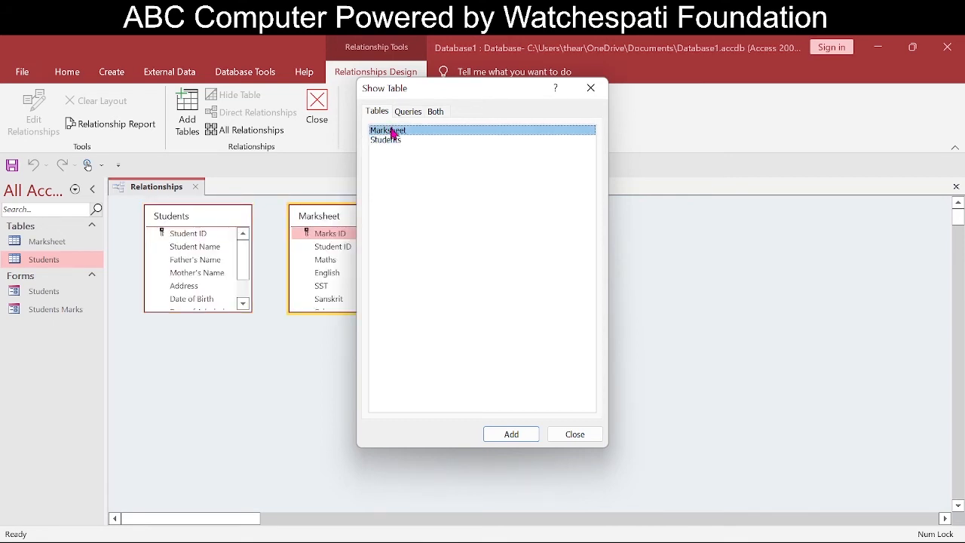
click(579, 437)
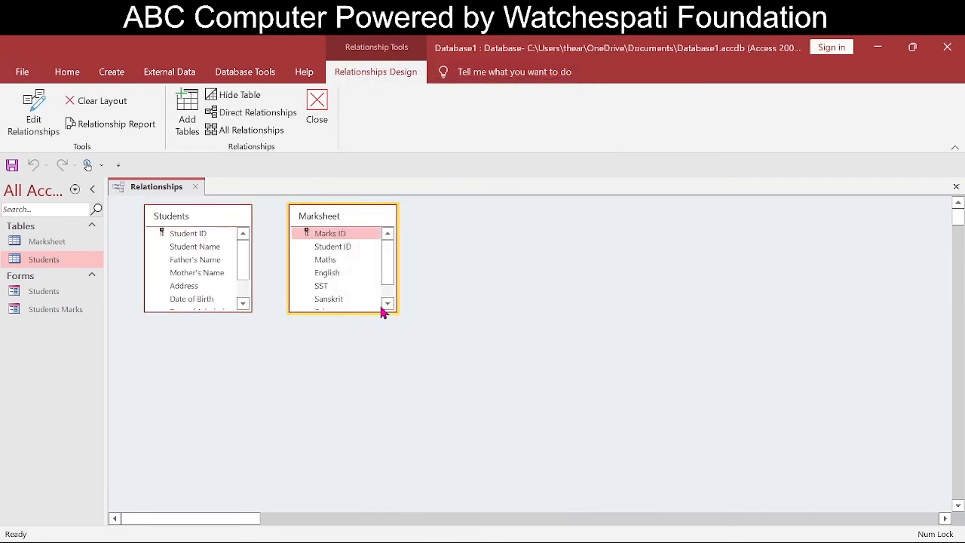
drag(380, 311, 370, 421)
drag(211, 312, 191, 417)
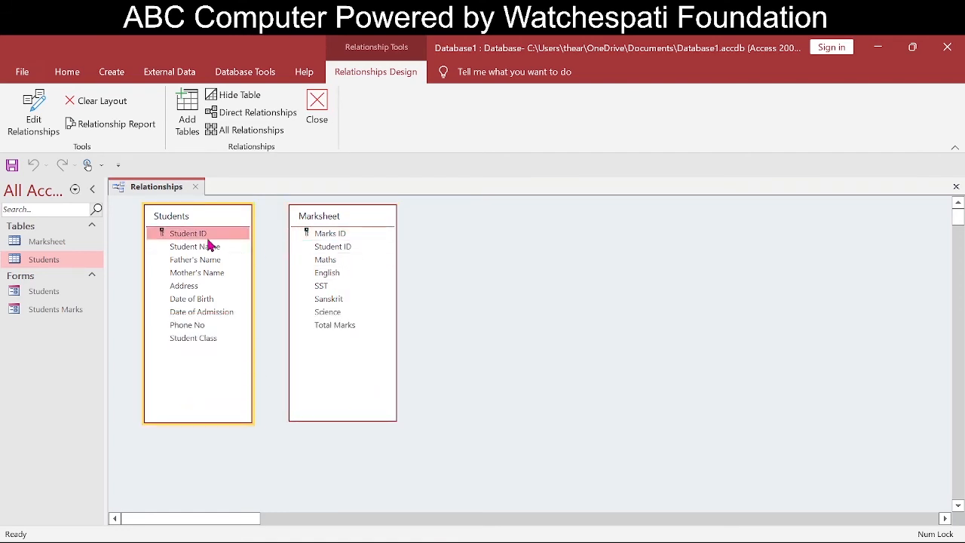
Relate Students to Marksheet on Student ID, enforcing referential integrity and cascading updates to related fields.
mouse_move(200, 235)
mouse_down()
mouse_move(261, 232)
mouse_move(321, 248)
mouse_move(216, 246)
mouse_move(331, 251)
mouse_move(208, 219)
mouse_move(205, 261)
mouse_move(194, 239)
mouse_up()
drag(193, 238, 342, 249)
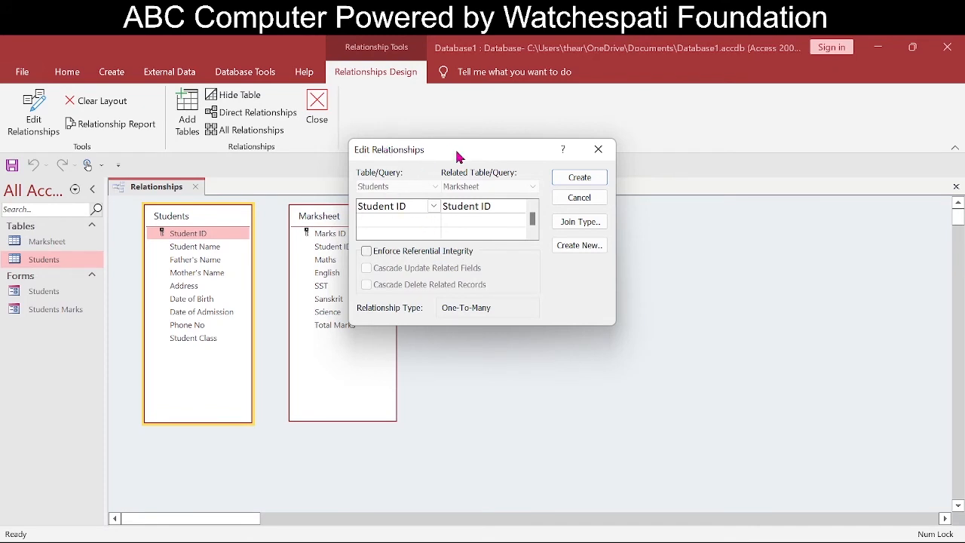
drag(458, 152, 548, 145)
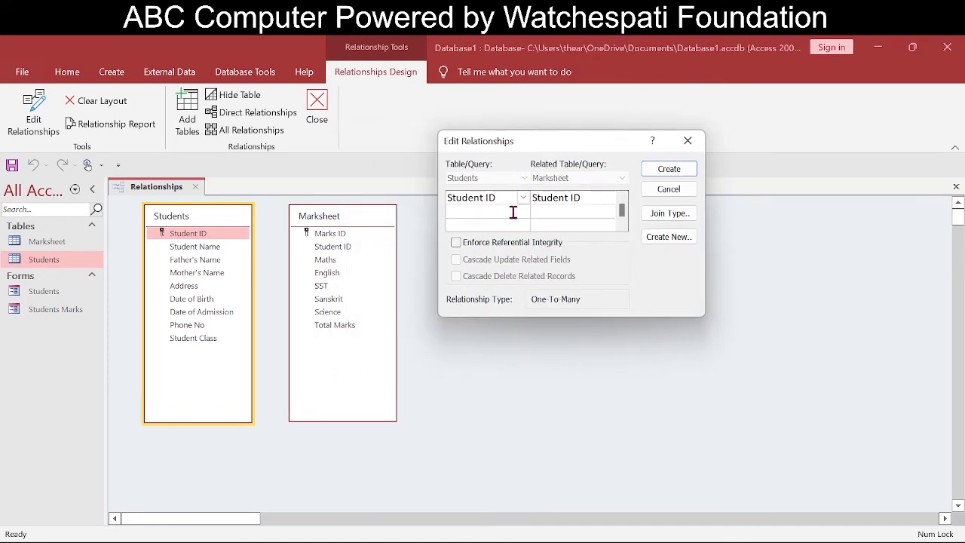
click(457, 243)
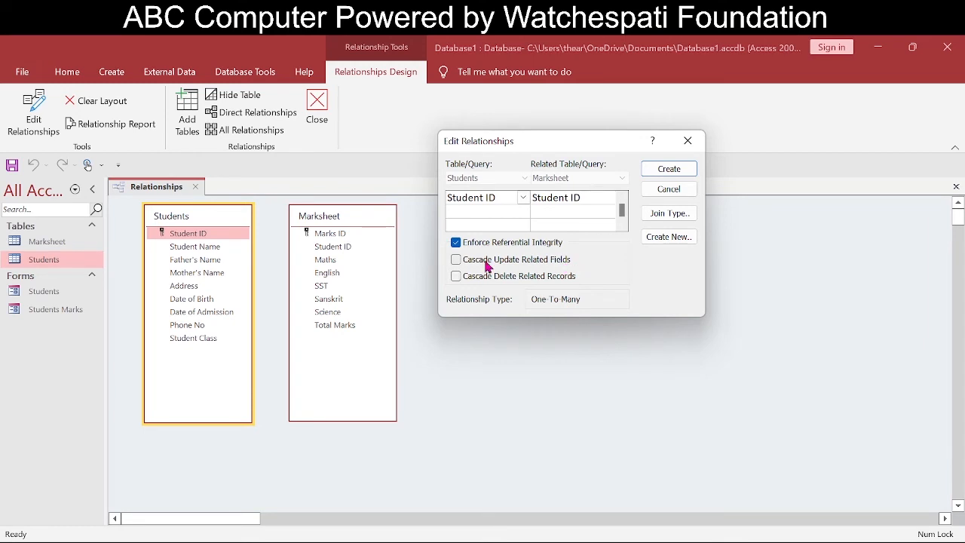
click(455, 261)
click(670, 170)
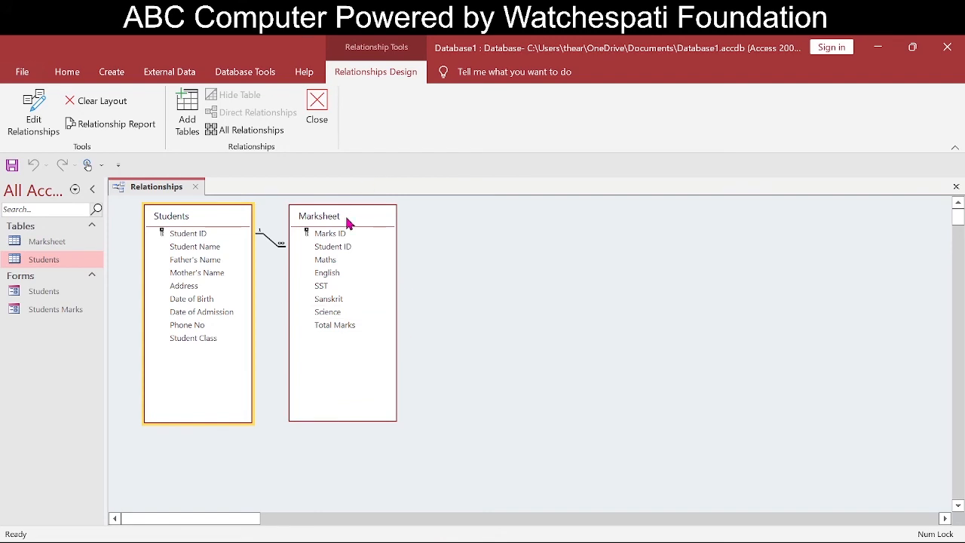
Move the Marksheet box well away from Students and inspect the relationship line joining their Student ID fields.
drag(348, 221, 596, 253)
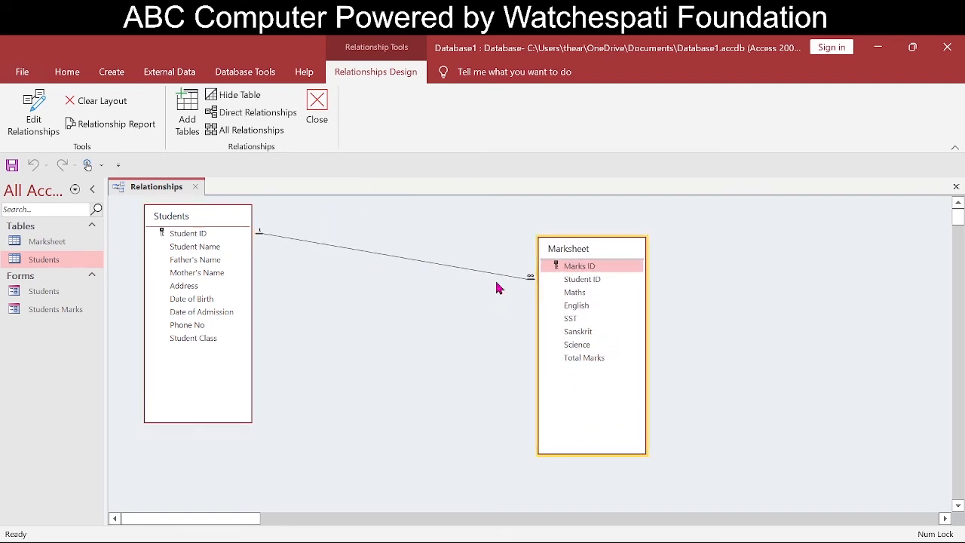
click(499, 275)
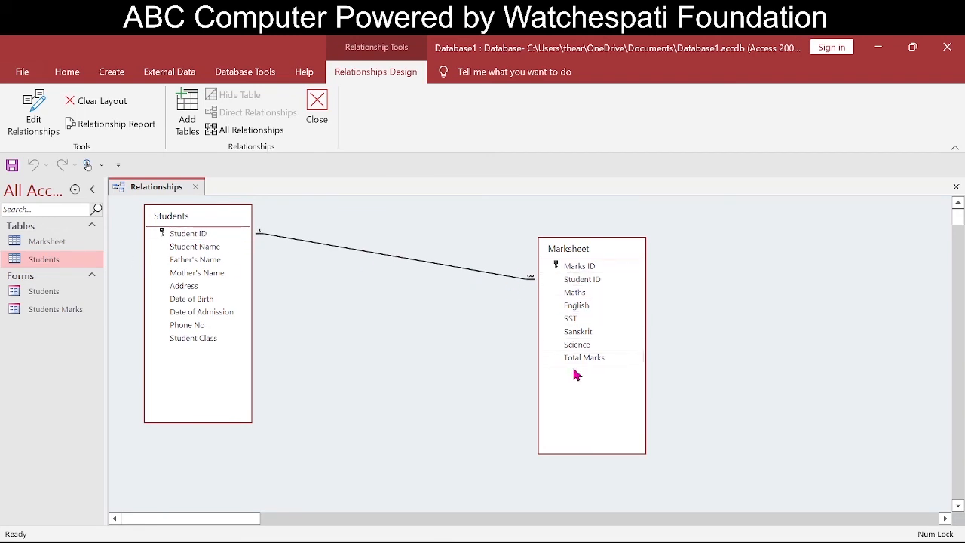
click(204, 236)
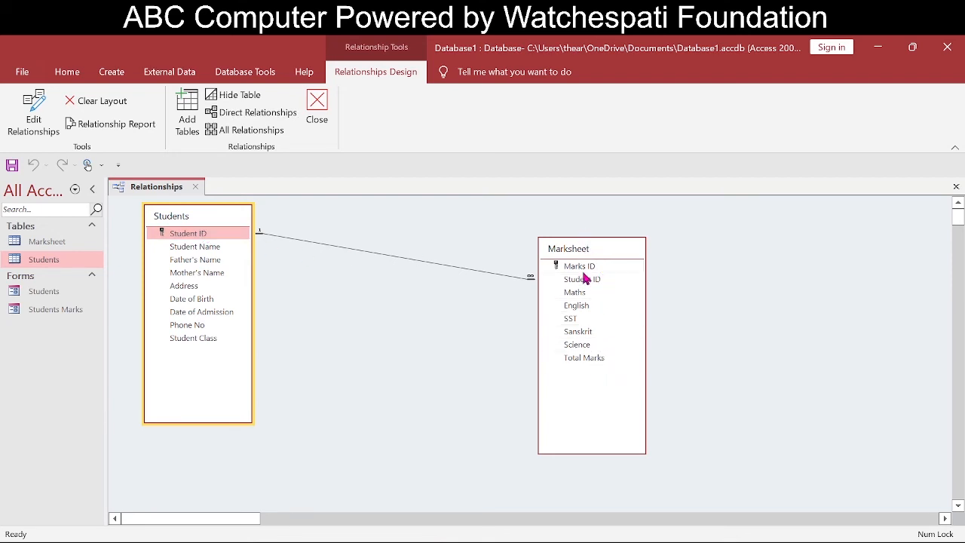
Close the Relationships window and save its layout changes.
click(530, 277)
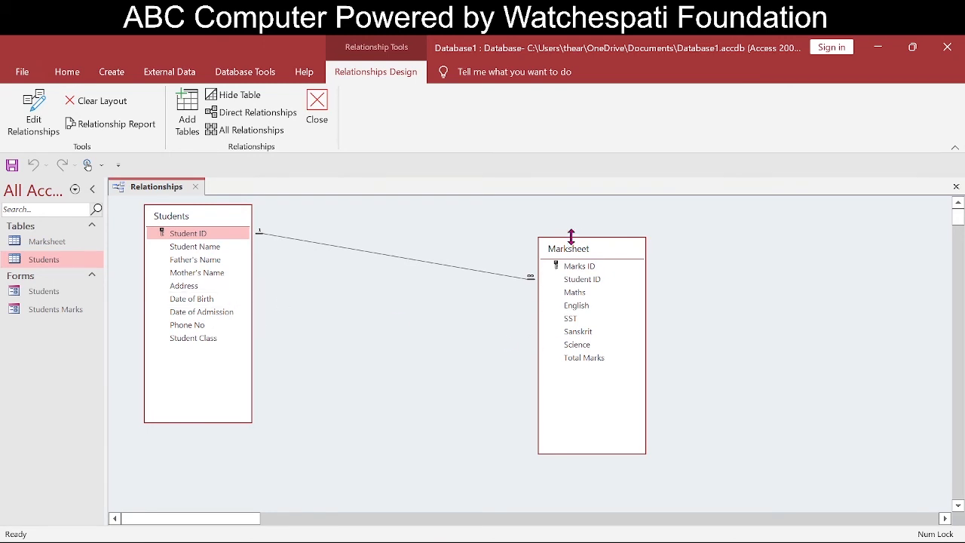
click(956, 186)
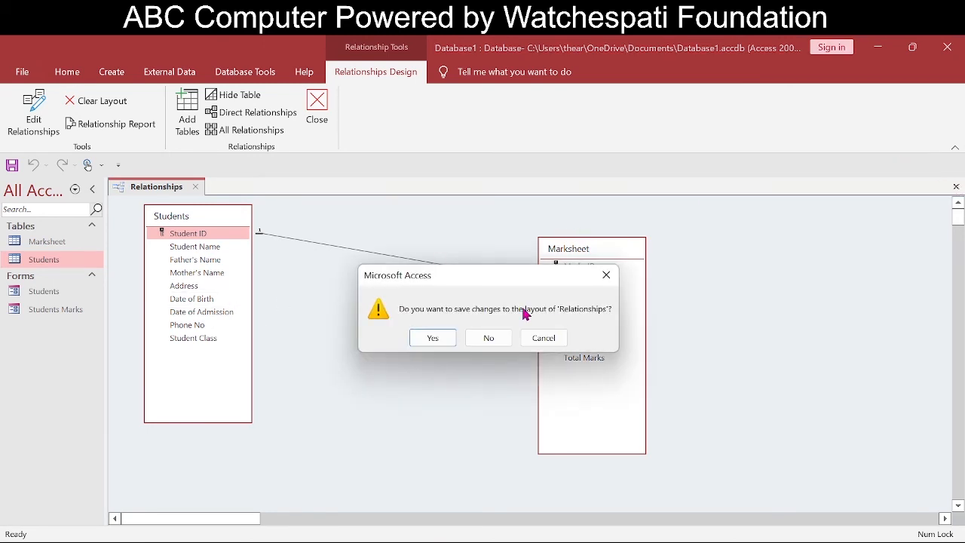
click(444, 336)
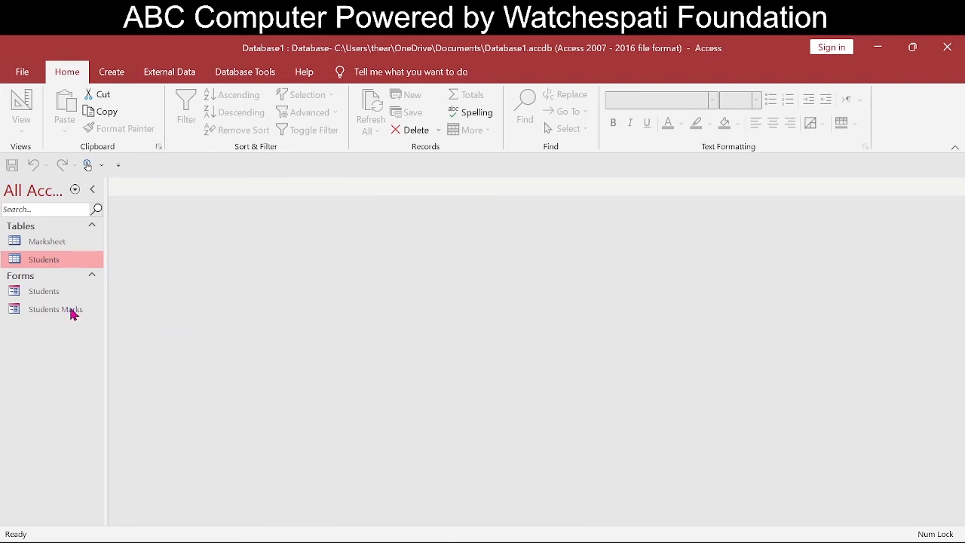
Open the Students Marks form in Design View, shift its button block left beneath the Address field, and widen the form to about 31.5 cm.
right_click(40, 315)
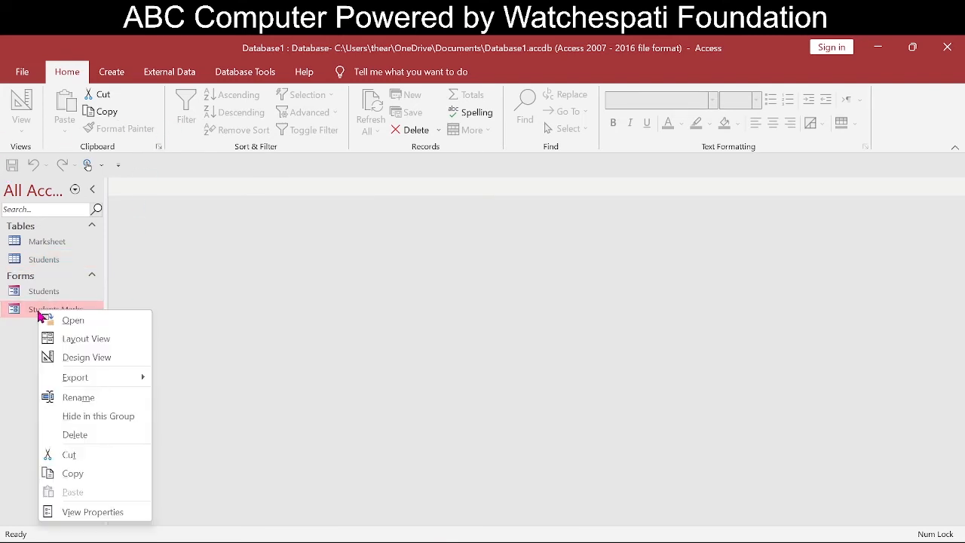
click(76, 358)
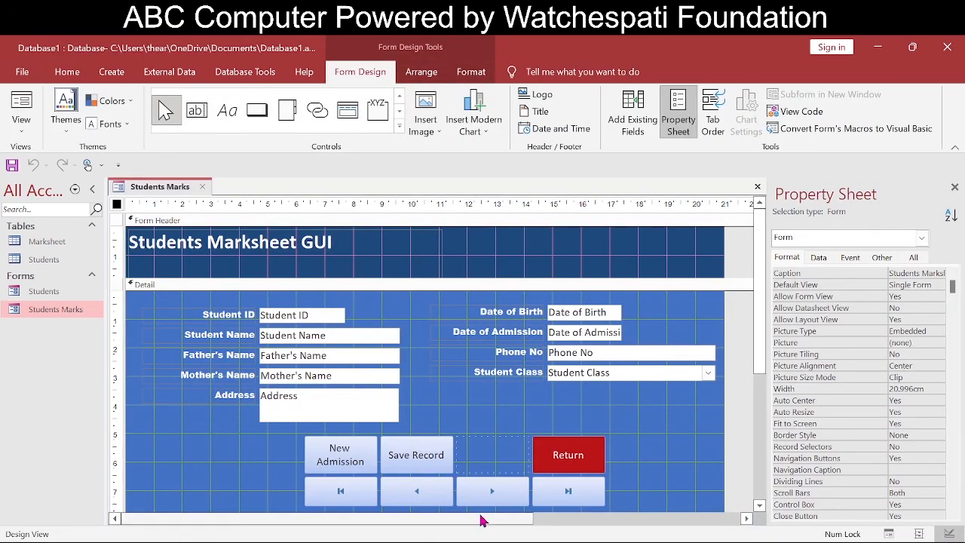
drag(480, 521, 646, 521)
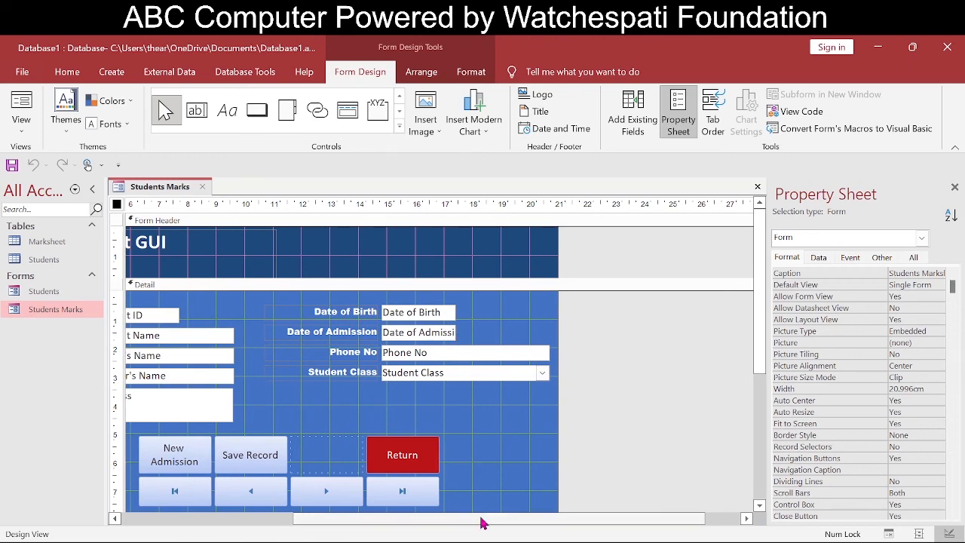
drag(482, 519, 332, 519)
click(317, 450)
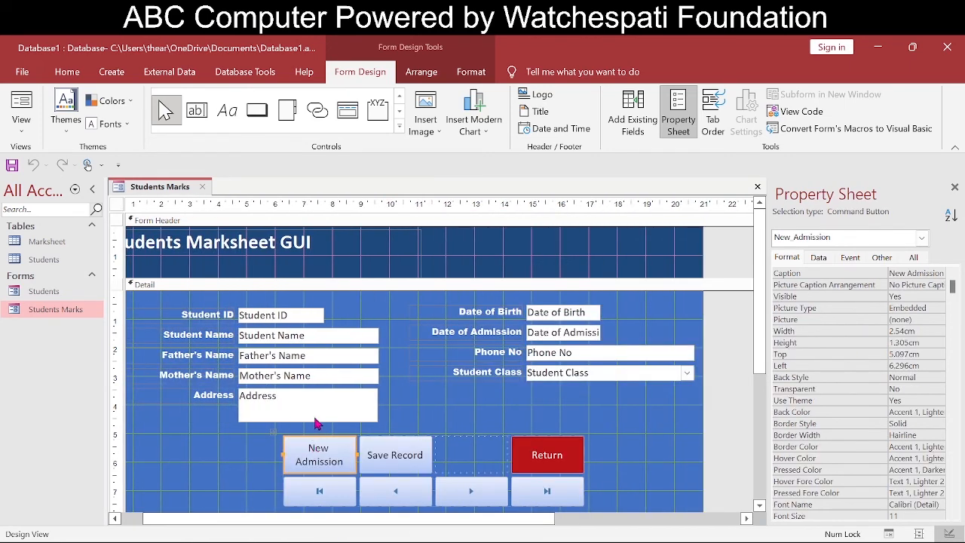
drag(270, 437, 139, 429)
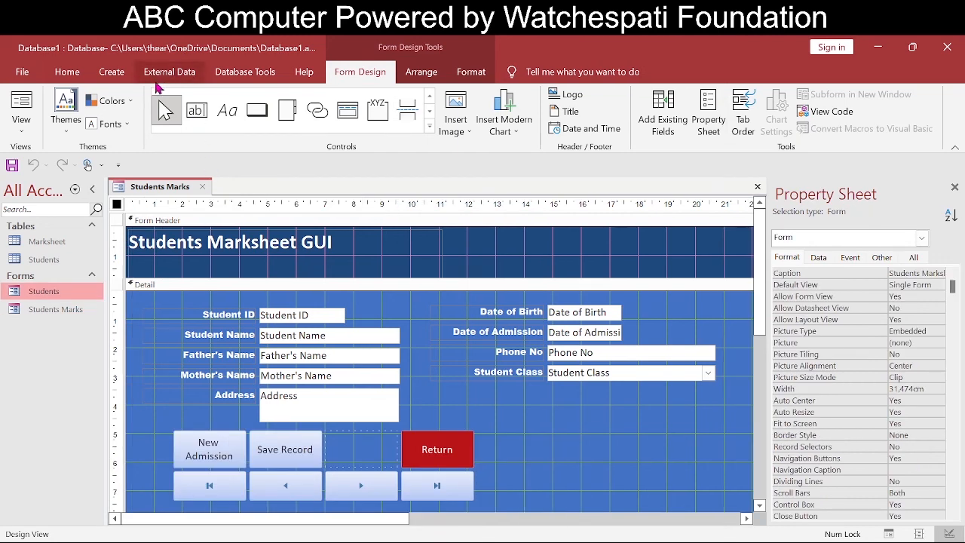
Create a form titled Marksheet with the Form Wizard, using all fields of the Marksheet table, and open it for design changes.
click(112, 71)
click(409, 95)
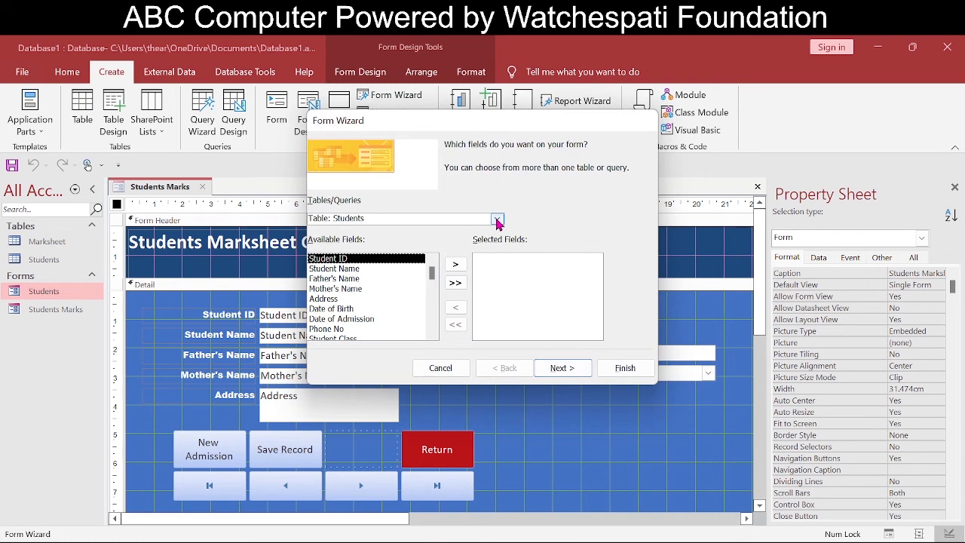
click(496, 219)
click(447, 229)
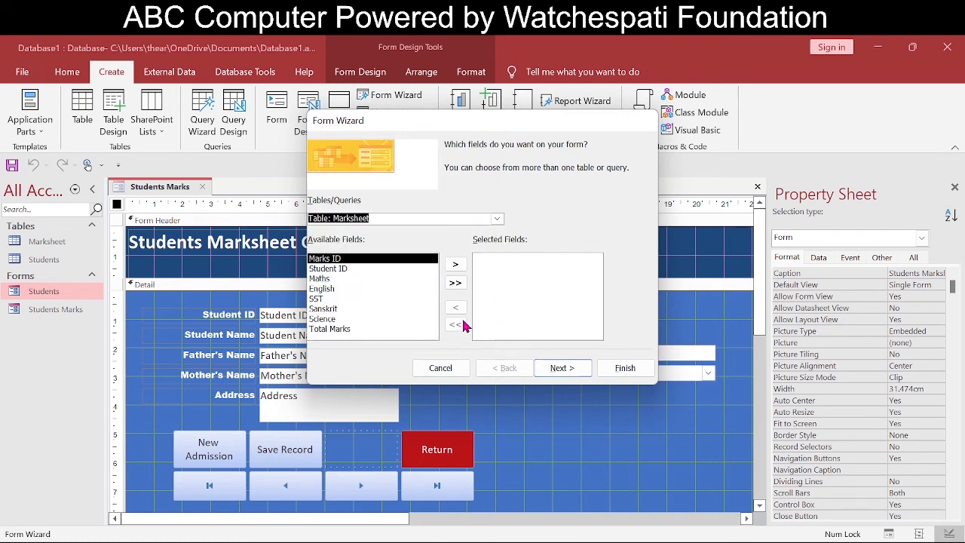
click(455, 282)
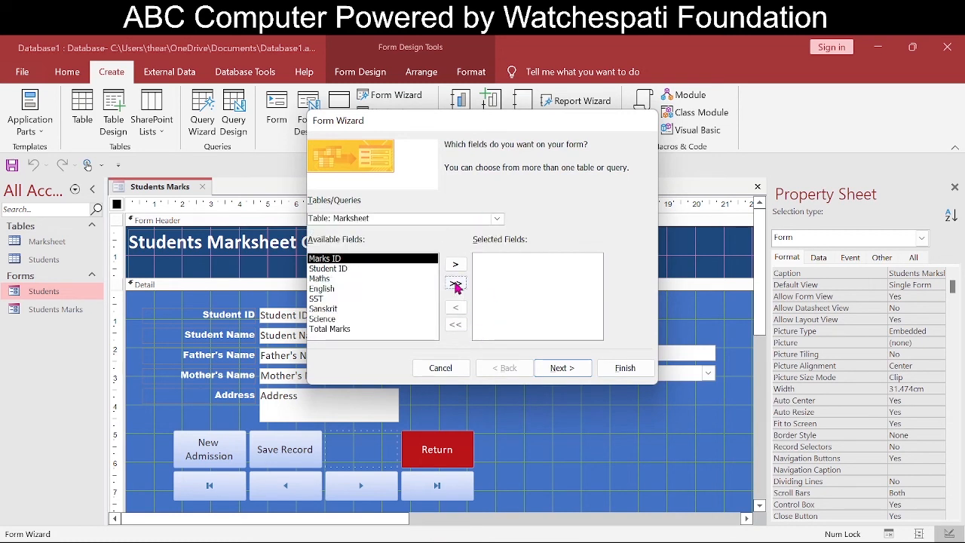
click(569, 368)
click(561, 371)
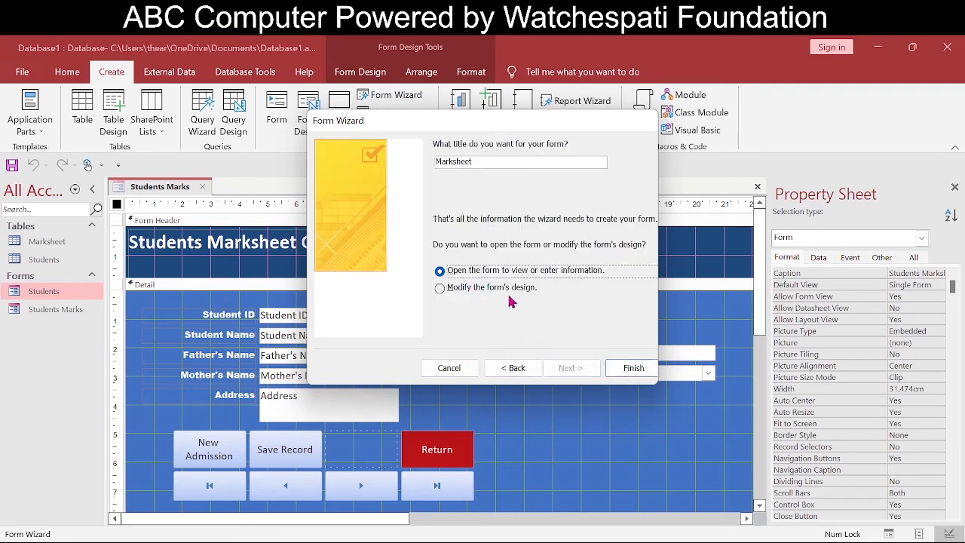
click(465, 289)
click(633, 368)
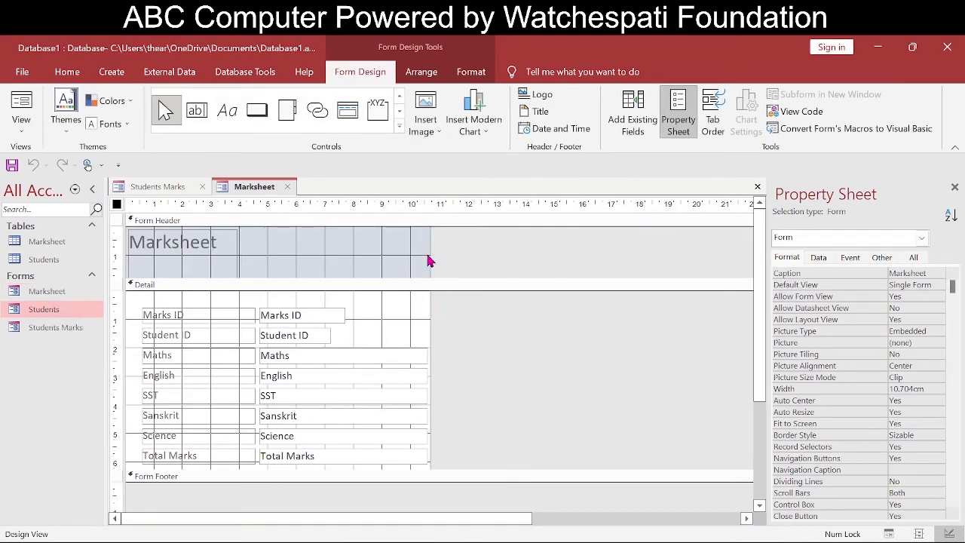
Enlarge the Marksheet form to about 11.6 cm wide with a 7.2 cm Detail section, and disable its navigation buttons and record selectors.
drag(430, 254, 456, 254)
drag(482, 480, 482, 507)
scroll(784, 426, down, 5)
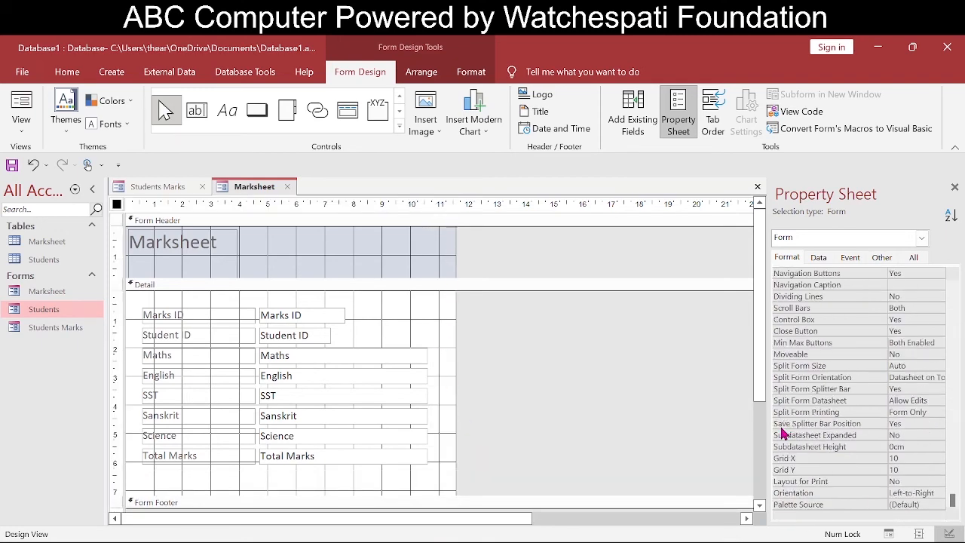
scroll(784, 433, up, 4)
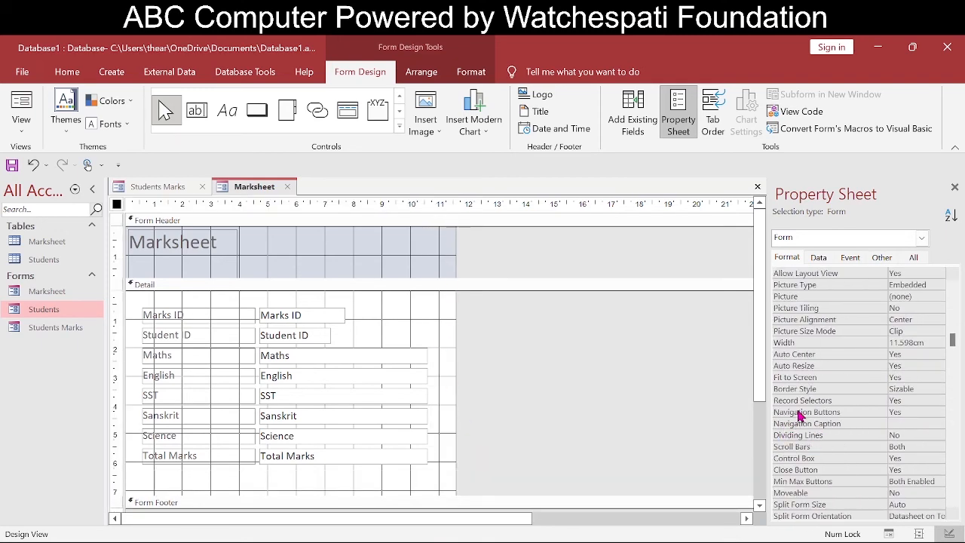
click(801, 413)
click(938, 415)
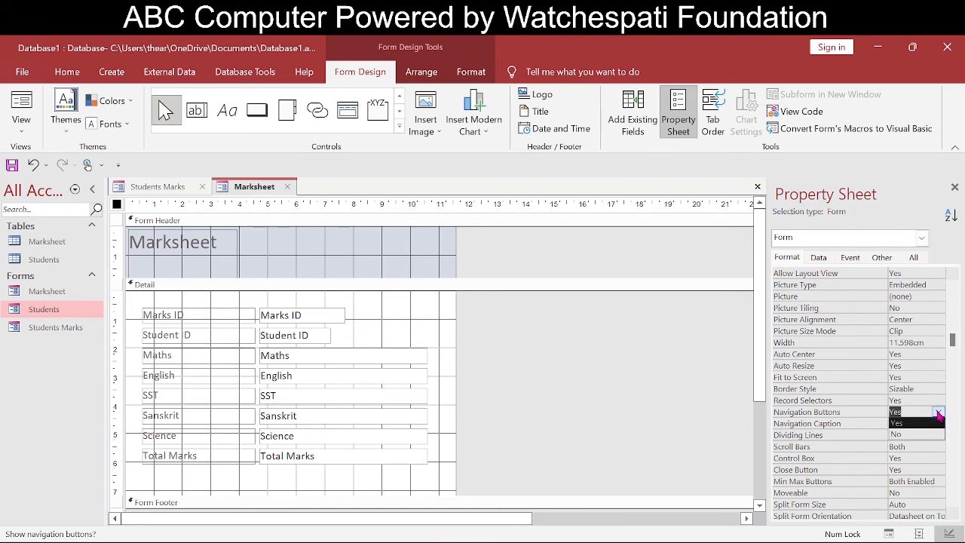
click(924, 435)
click(797, 400)
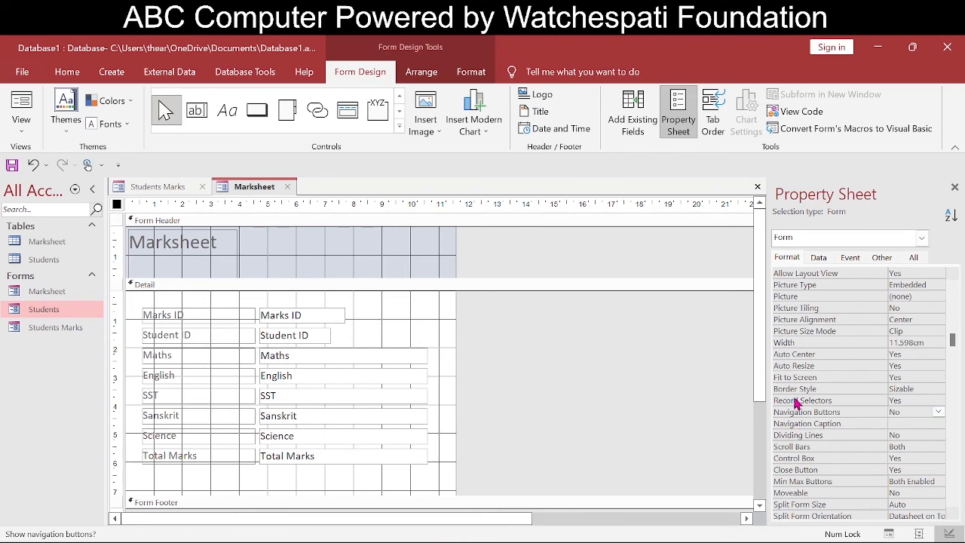
click(939, 401)
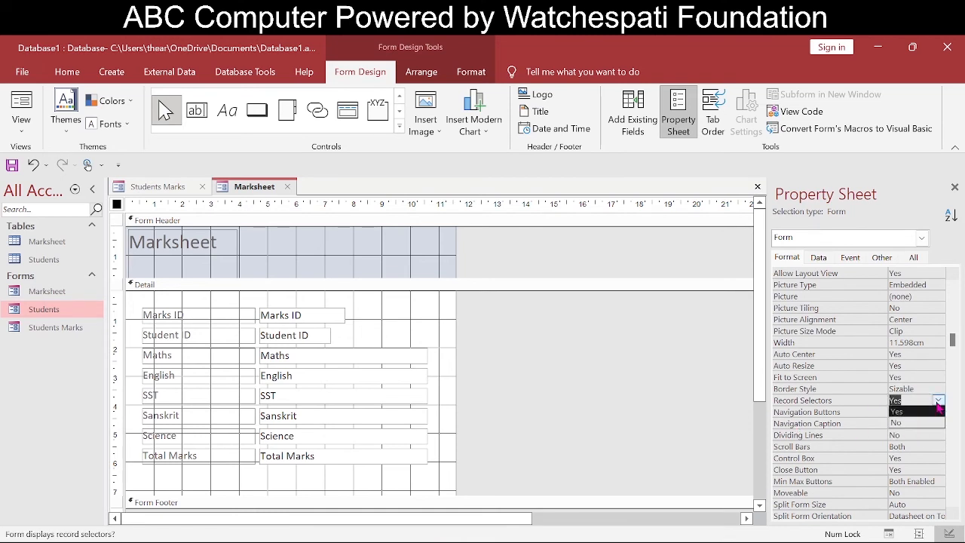
click(900, 425)
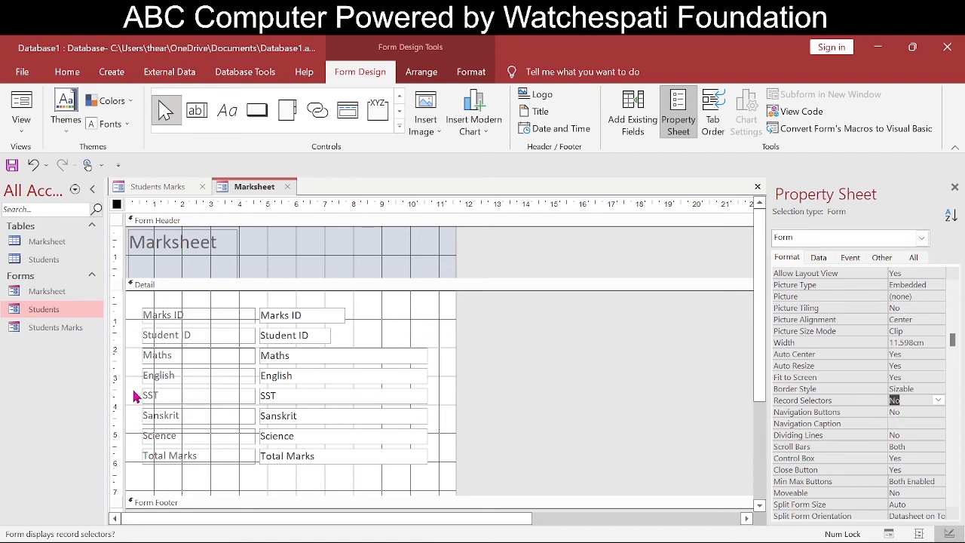
Delete the Marksheet title label and remove the form's header and footer sections.
click(215, 250)
key(Delete)
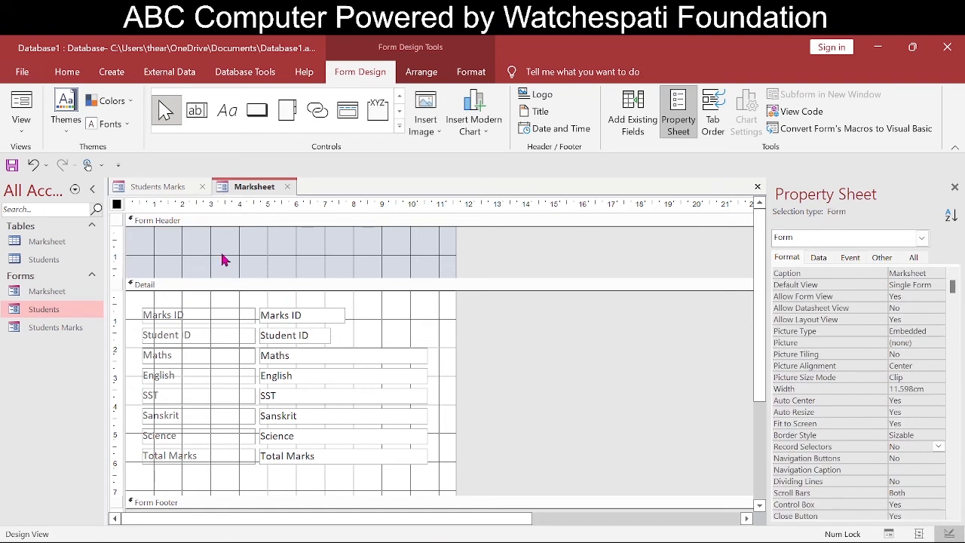
right_click(433, 326)
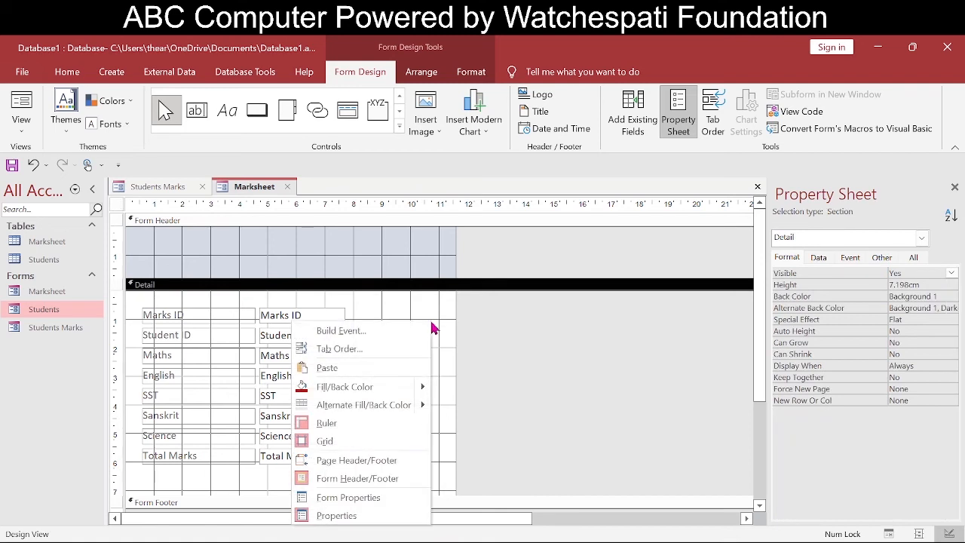
click(377, 478)
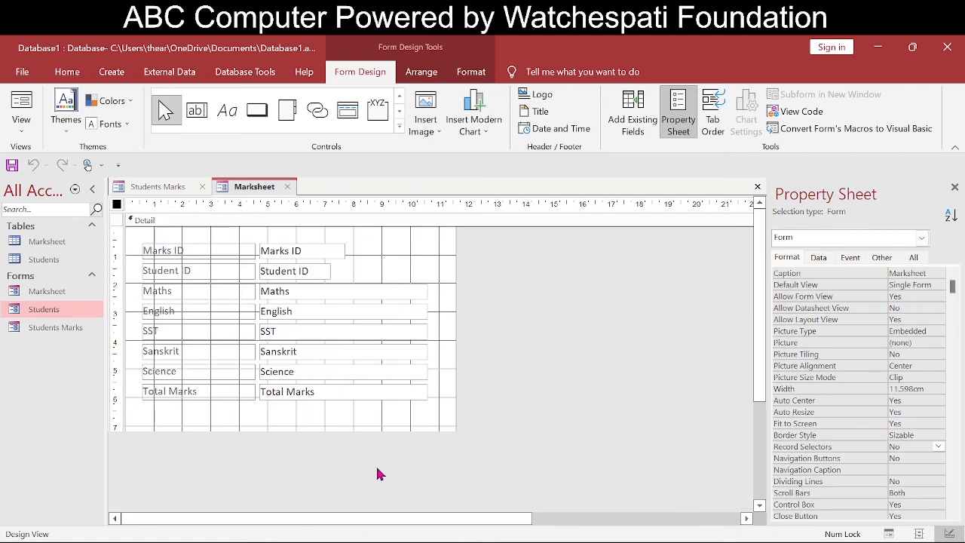
Set the Detail section's back color to the recently used medium blue.
click(394, 415)
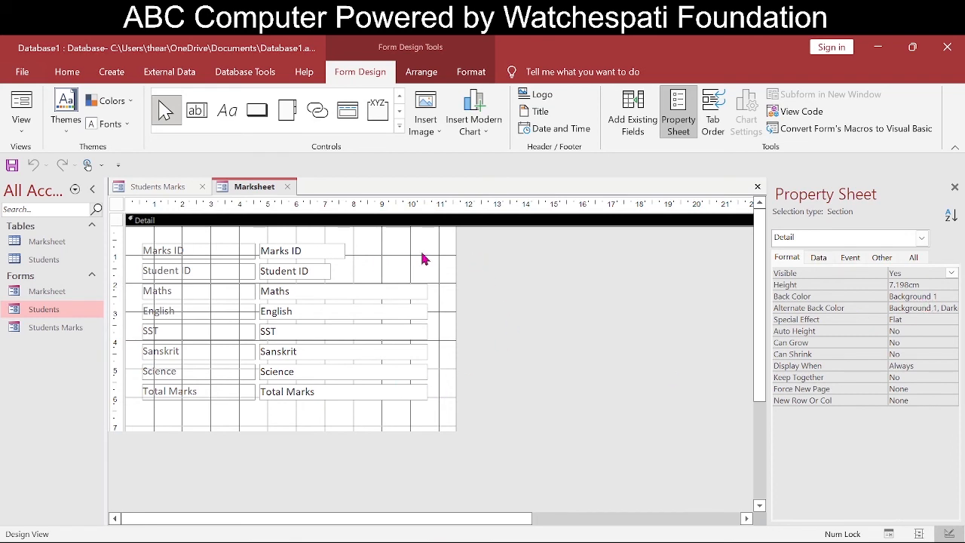
click(945, 294)
click(944, 297)
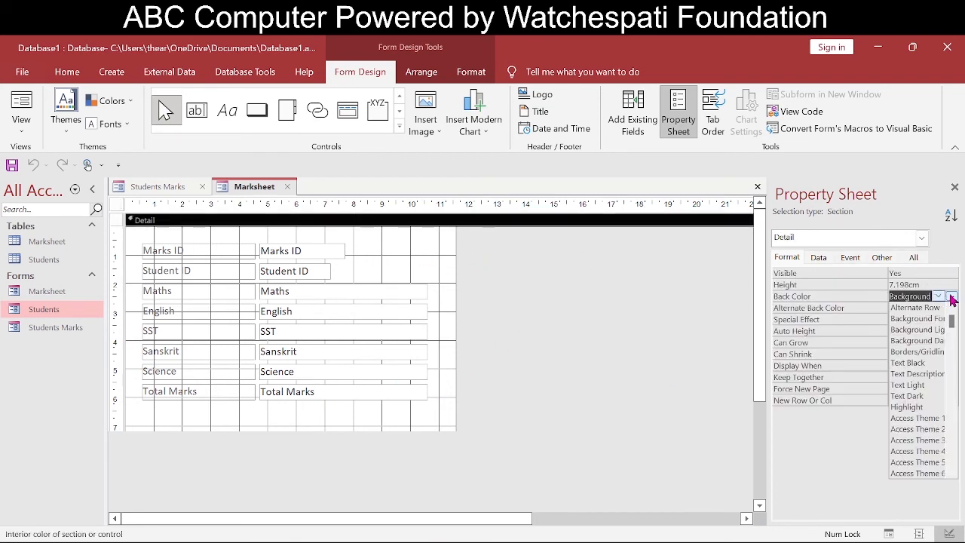
click(953, 297)
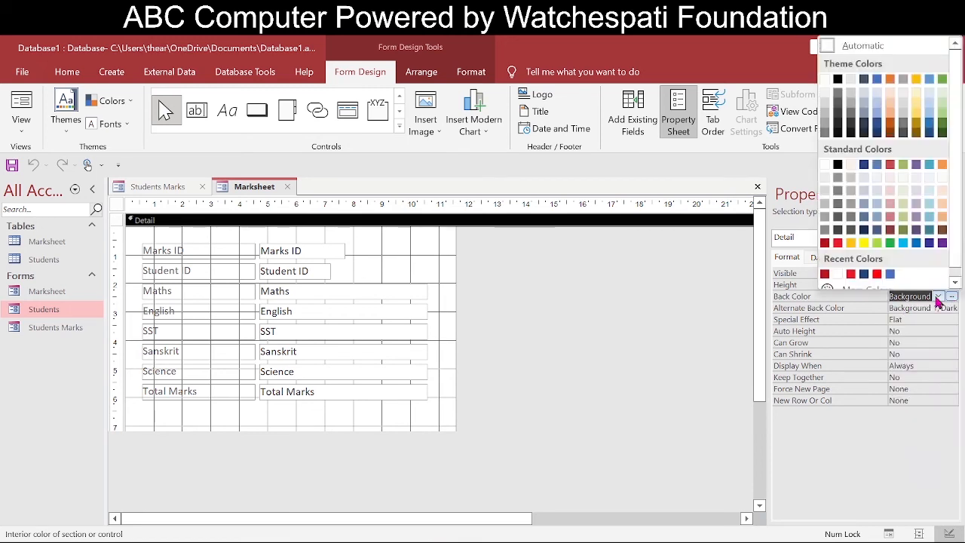
click(889, 274)
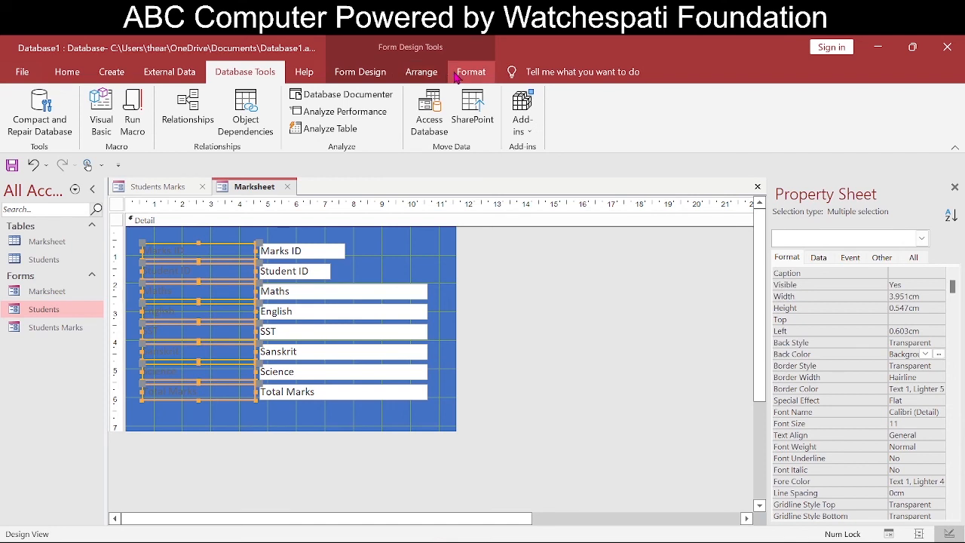
Format all field labels on the Marksheet form as white, bold, 9-point Arial Black, aligned right.
click(471, 72)
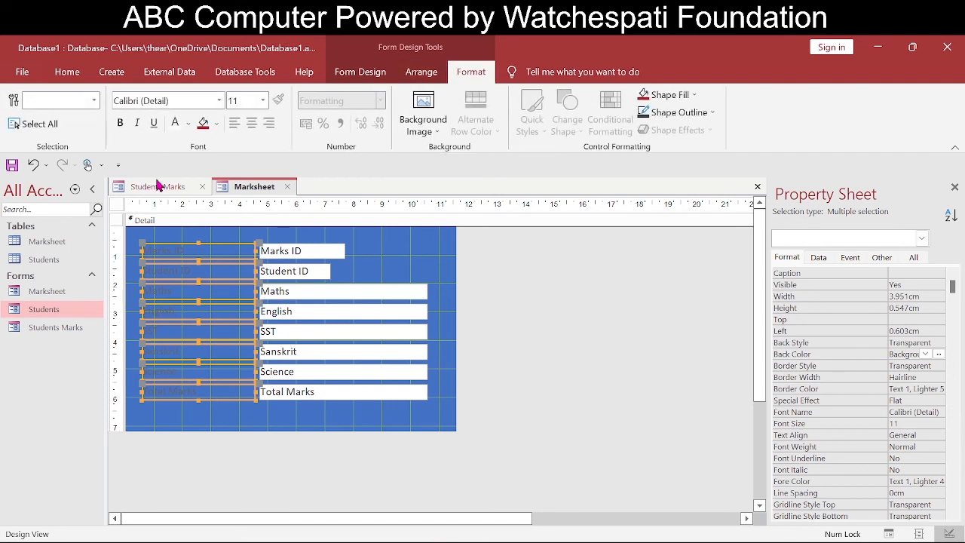
click(175, 123)
click(119, 123)
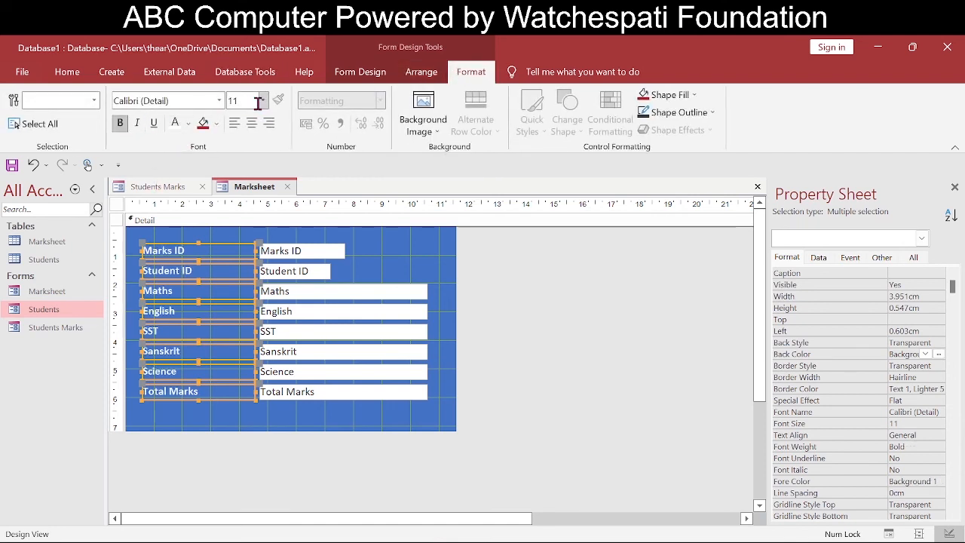
click(262, 101)
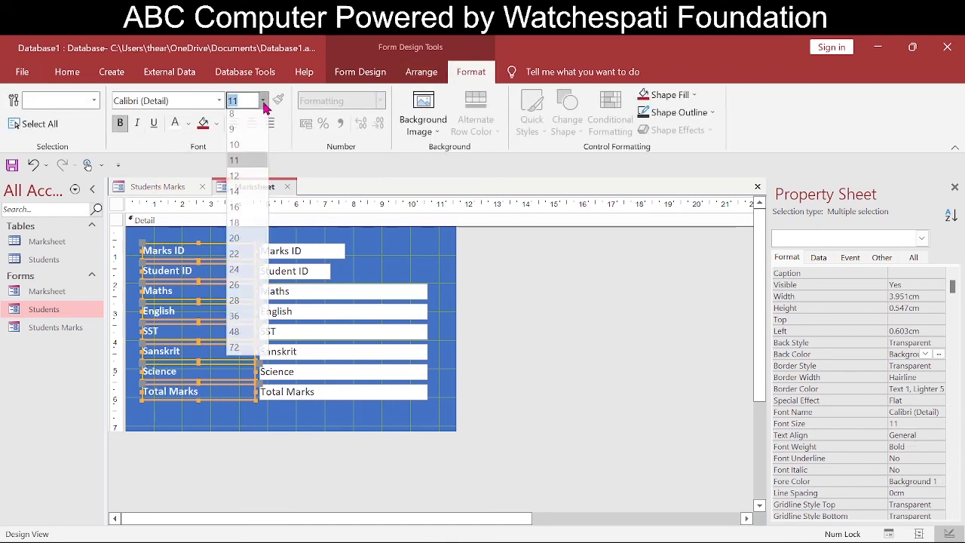
click(235, 134)
click(220, 100)
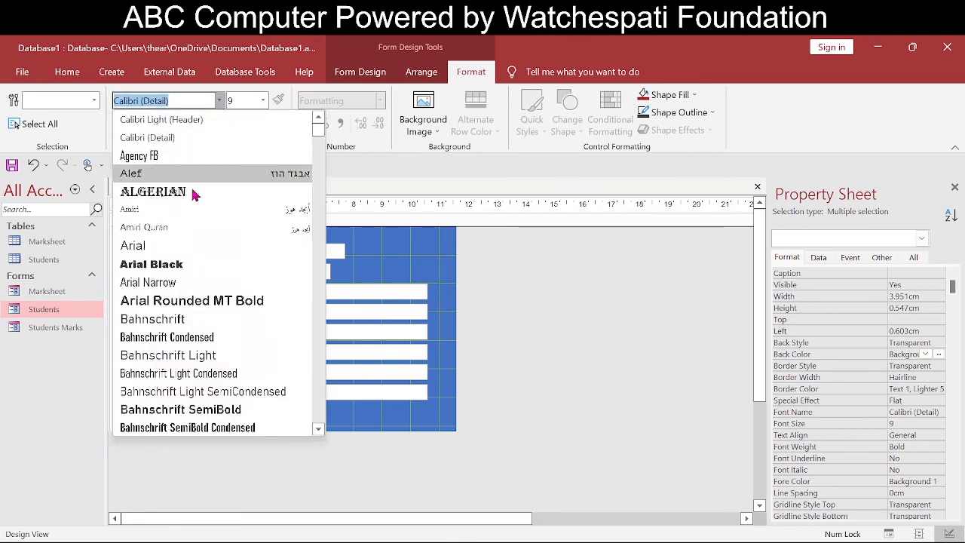
click(173, 264)
click(268, 123)
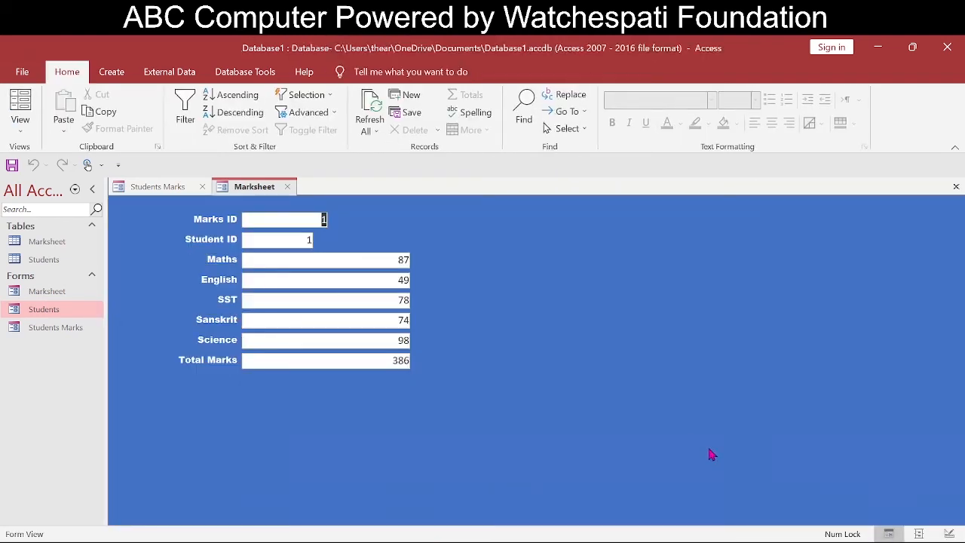
Preview the Marksheet form in Form View and close it, saving the design changes.
click(887, 532)
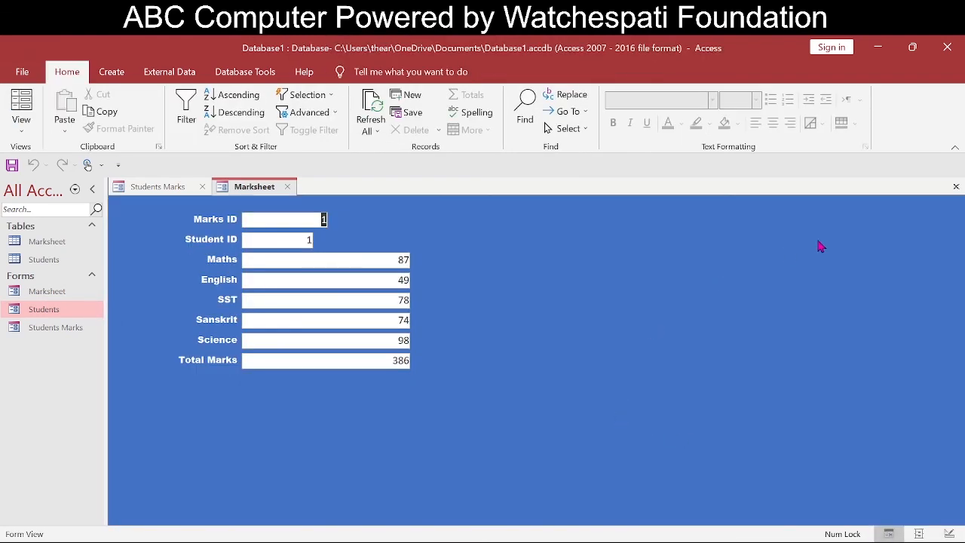
click(956, 188)
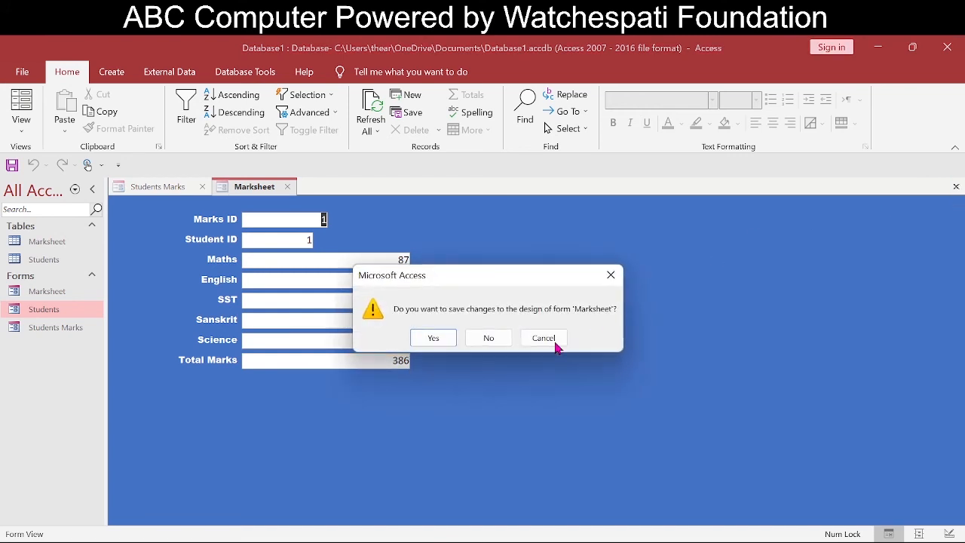
click(426, 340)
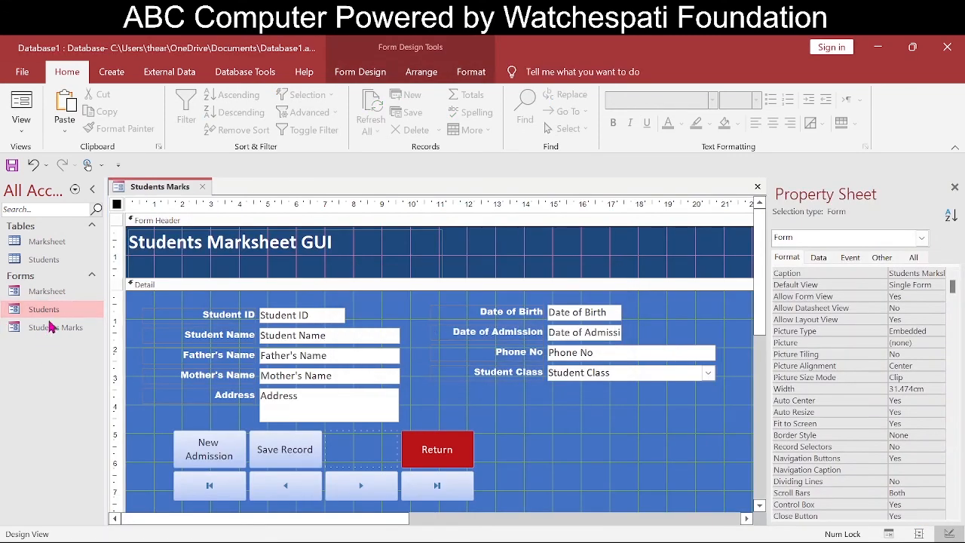
Embed the Marksheet form as a subform below the Student Class field and delete its attached label.
click(42, 291)
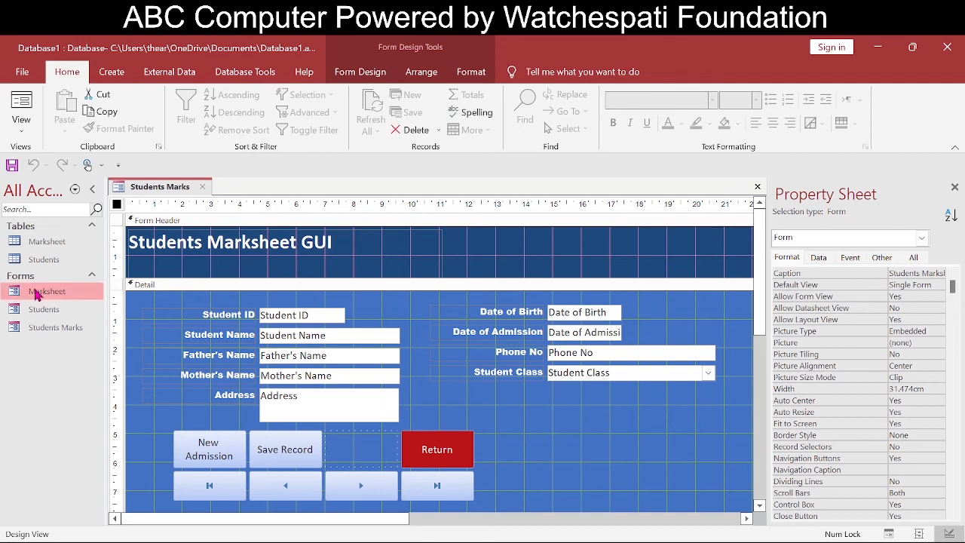
drag(17, 297, 517, 444)
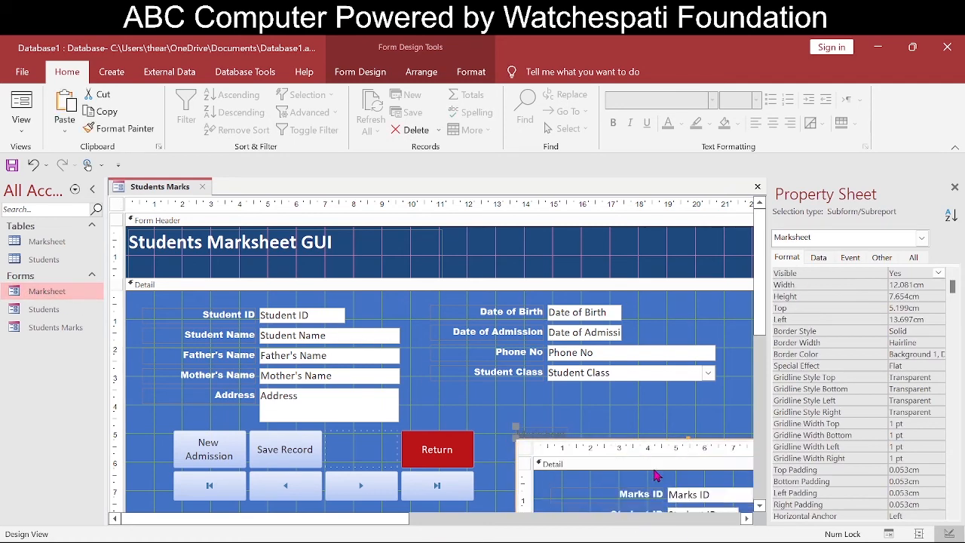
drag(367, 523, 556, 520)
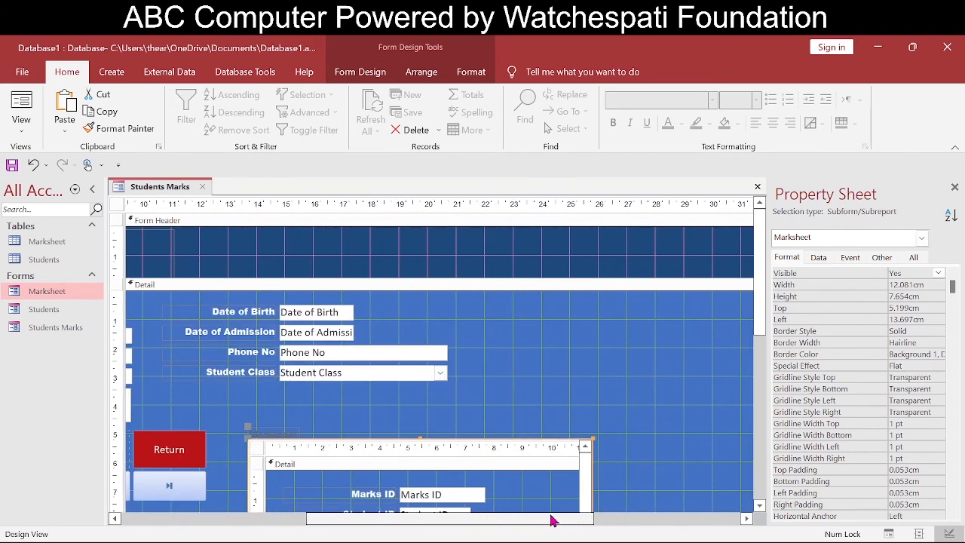
drag(759, 327, 757, 445)
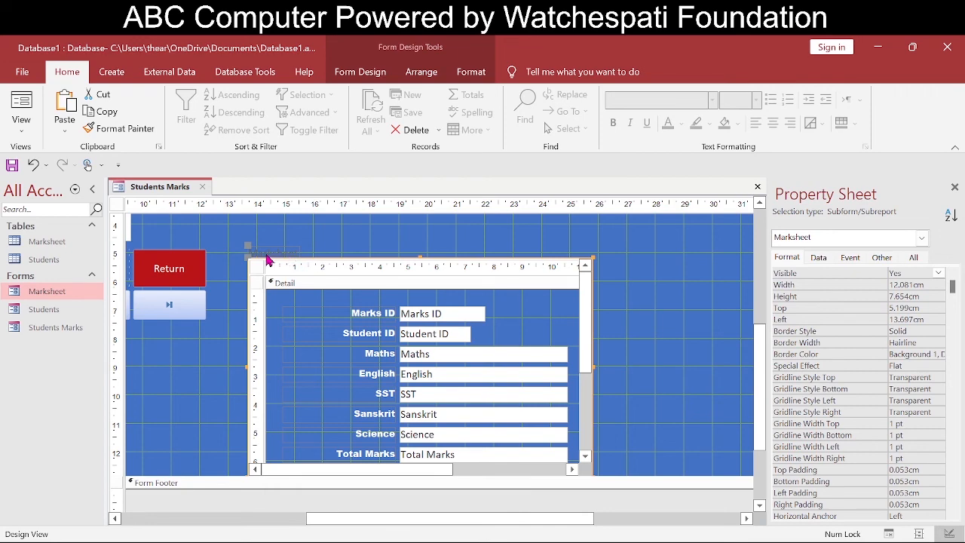
click(272, 251)
key(Delete)
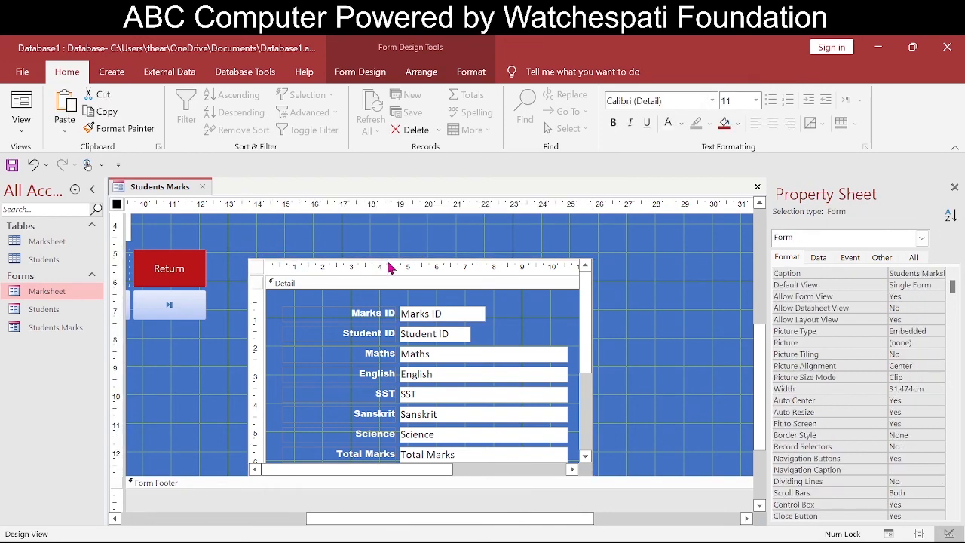
Move the Marksheet subform to about 14 cm left and 3.6 cm top, and enlarge it to about 15.9 by 9.1 cm.
click(302, 269)
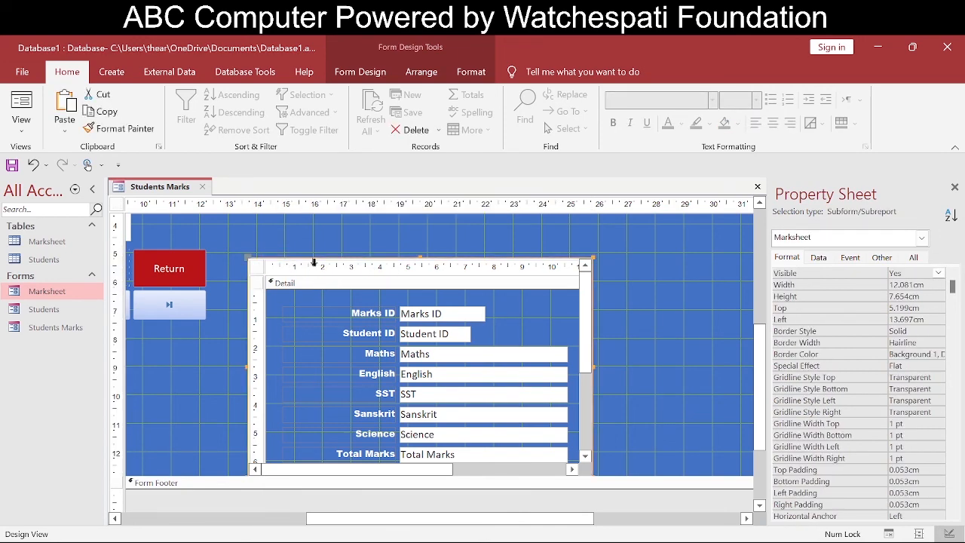
drag(313, 261, 321, 233)
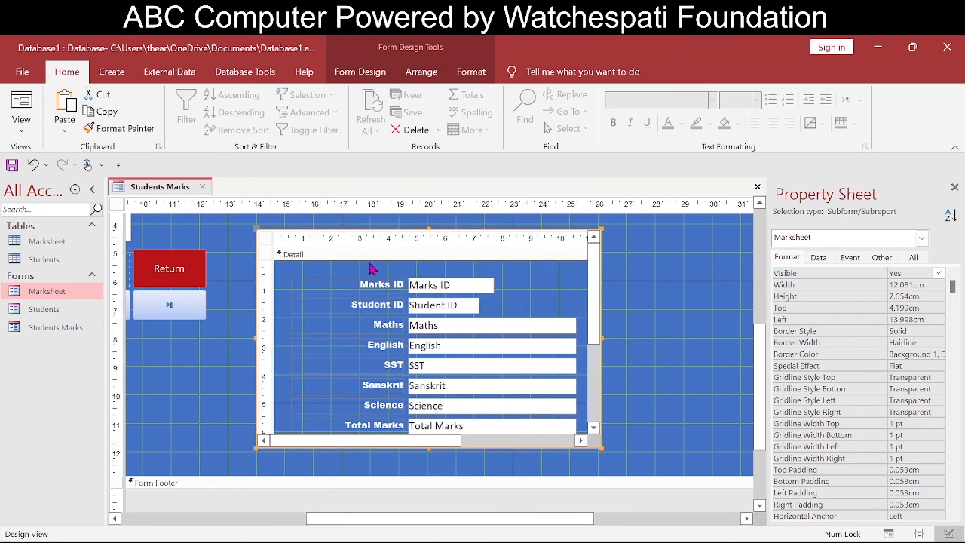
scroll(627, 340, up, 1)
drag(390, 290, 394, 273)
scroll(680, 390, down, 1)
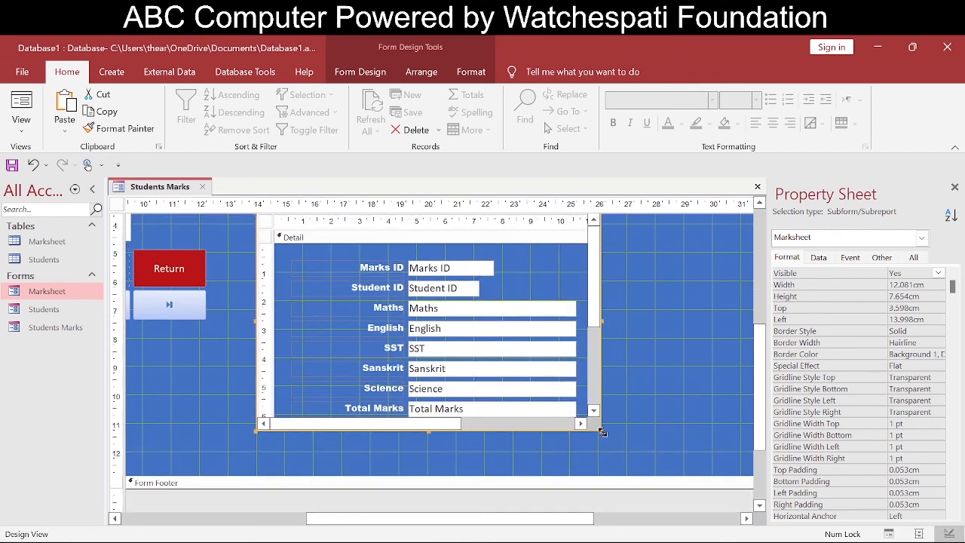
drag(602, 431, 711, 478)
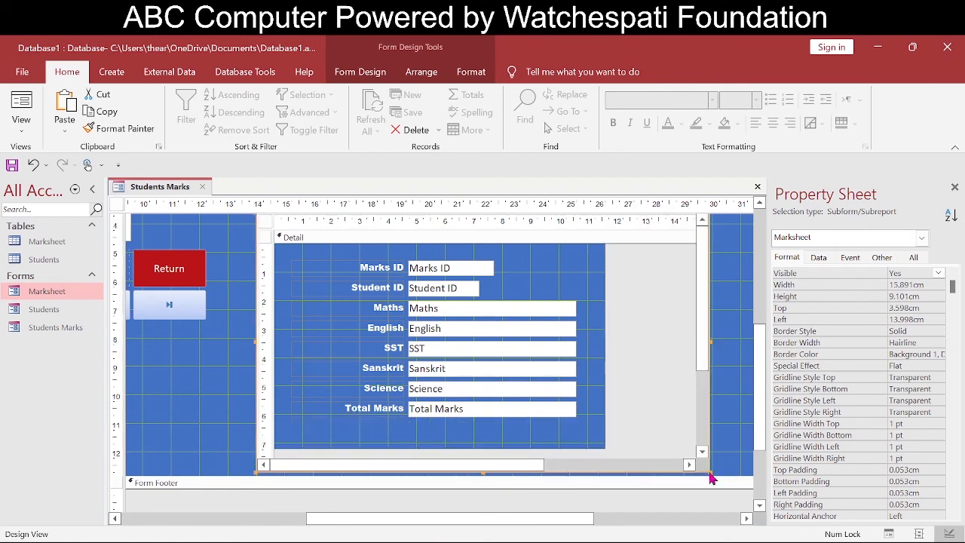
Preview the Students Marks form with its subform in Form View, try Save Record, and return to Design View.
click(889, 533)
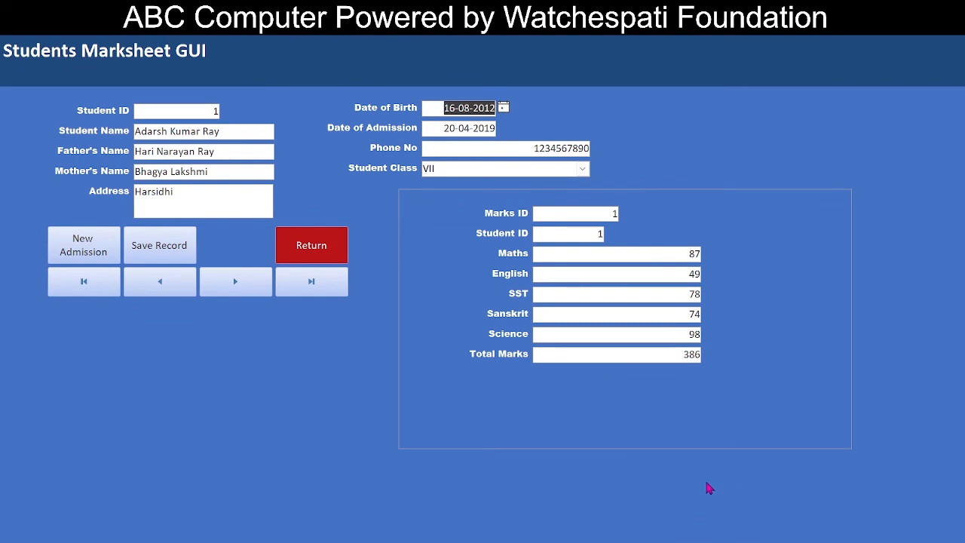
click(629, 361)
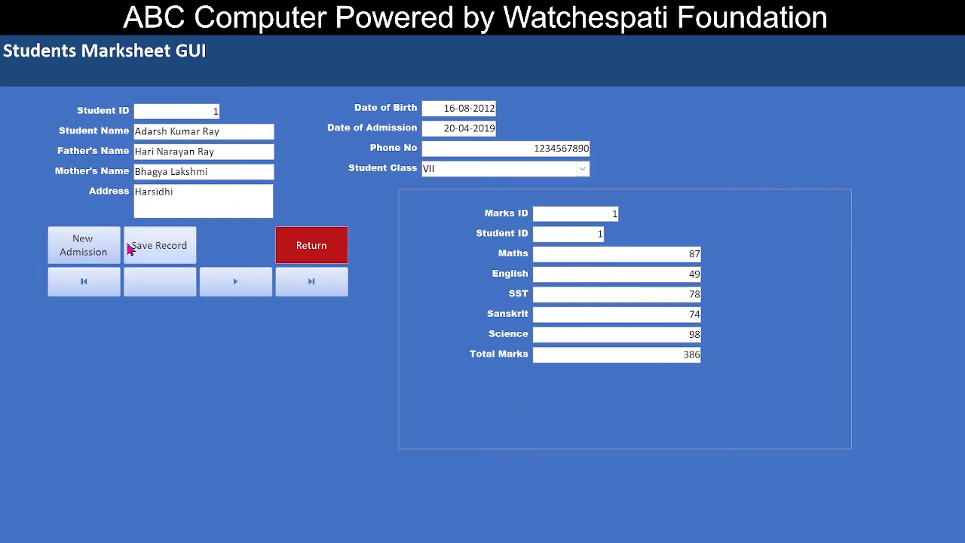
click(153, 243)
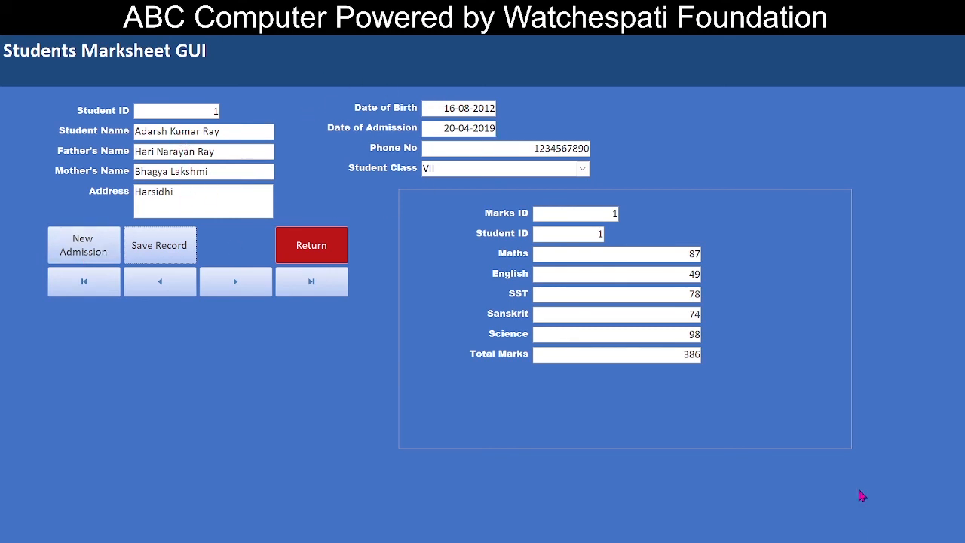
right_click(885, 451)
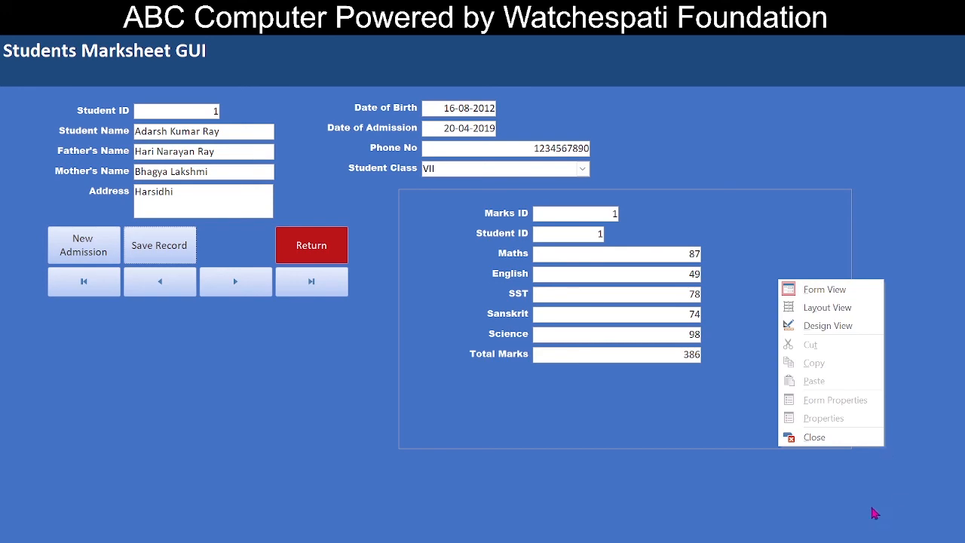
click(835, 324)
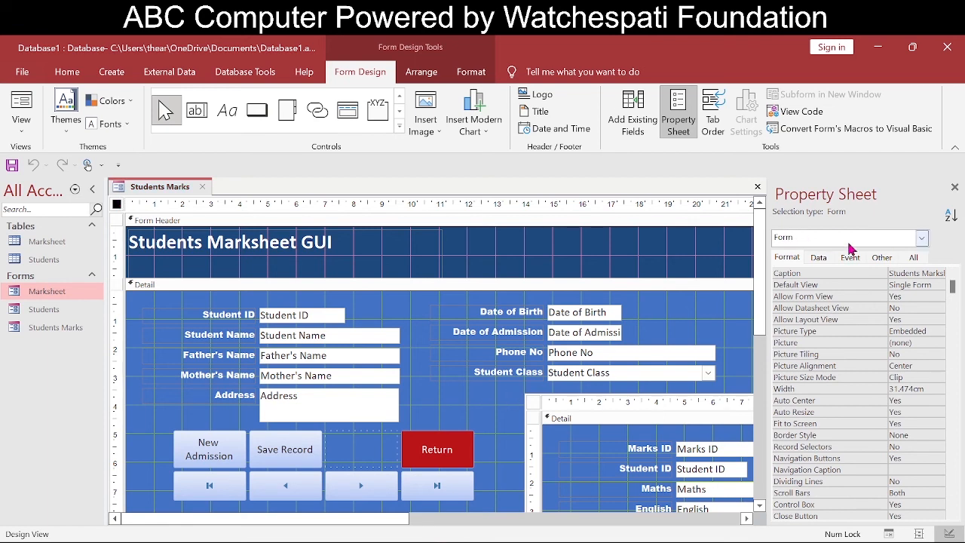
Set Locked to Yes for the fields from Student ID to Address and from Date of Birth to Student Class.
click(818, 259)
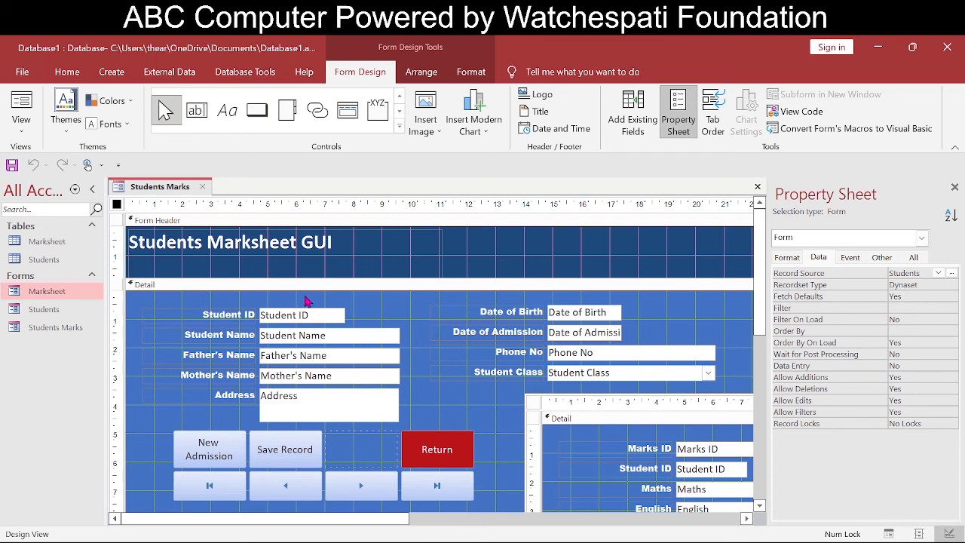
drag(306, 300, 322, 419)
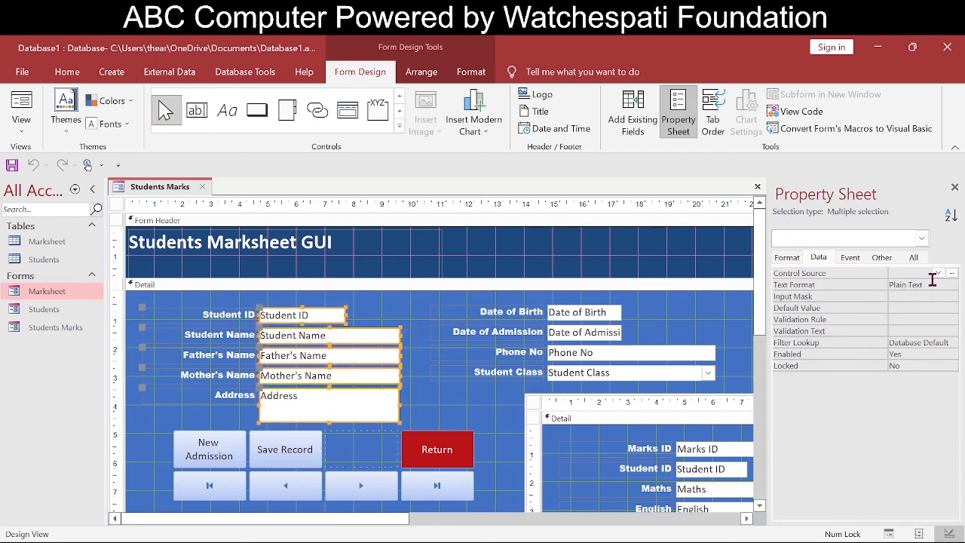
click(941, 366)
click(951, 365)
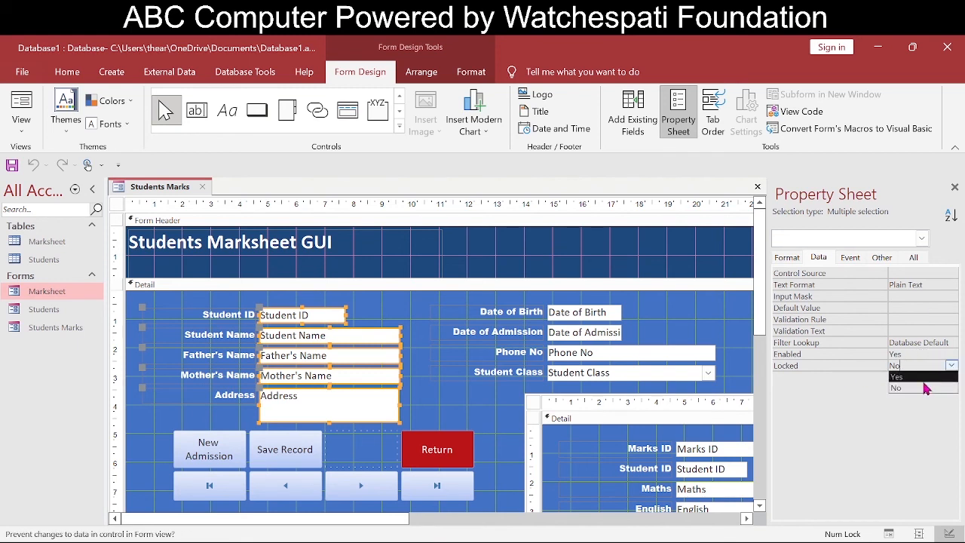
click(925, 388)
click(587, 300)
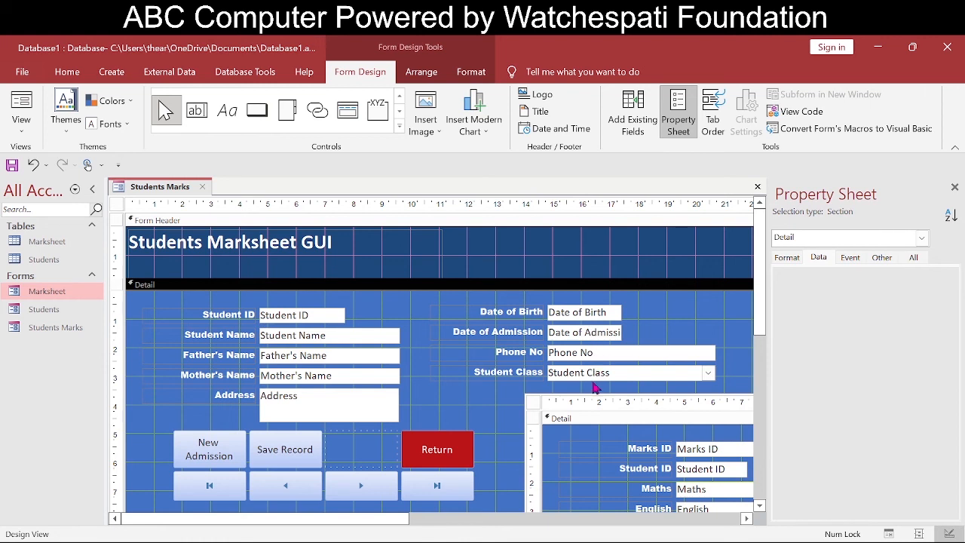
drag(590, 301, 601, 382)
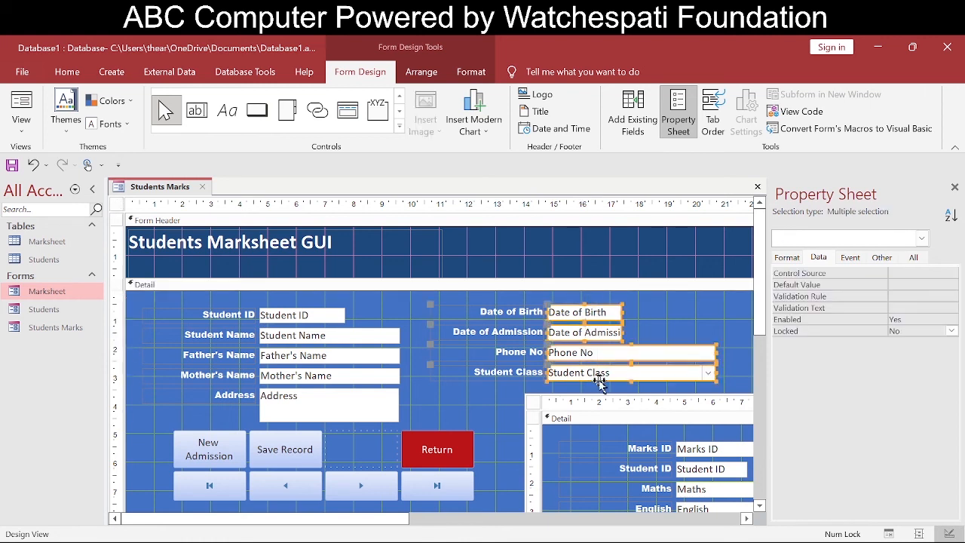
click(951, 331)
click(916, 342)
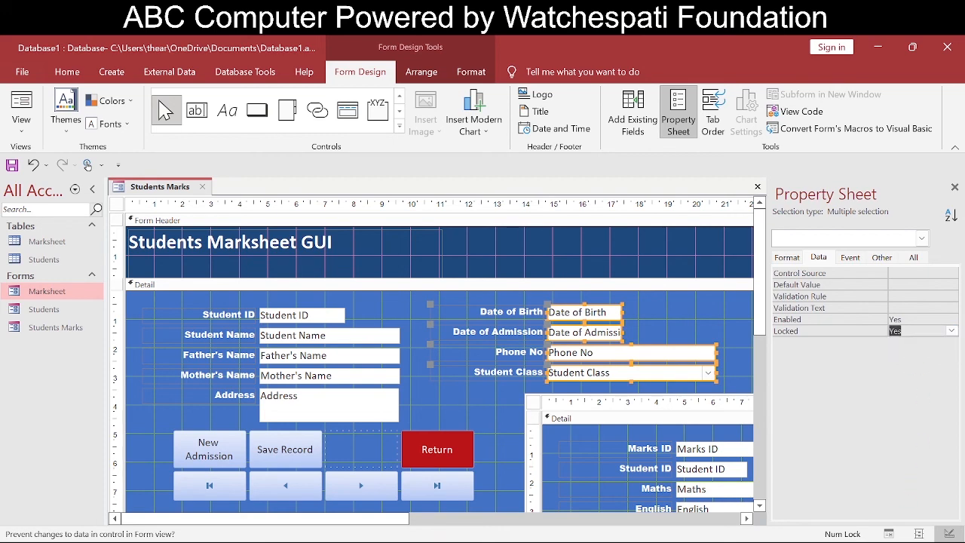
Check the locked fields in Form View and return to Design View.
click(888, 533)
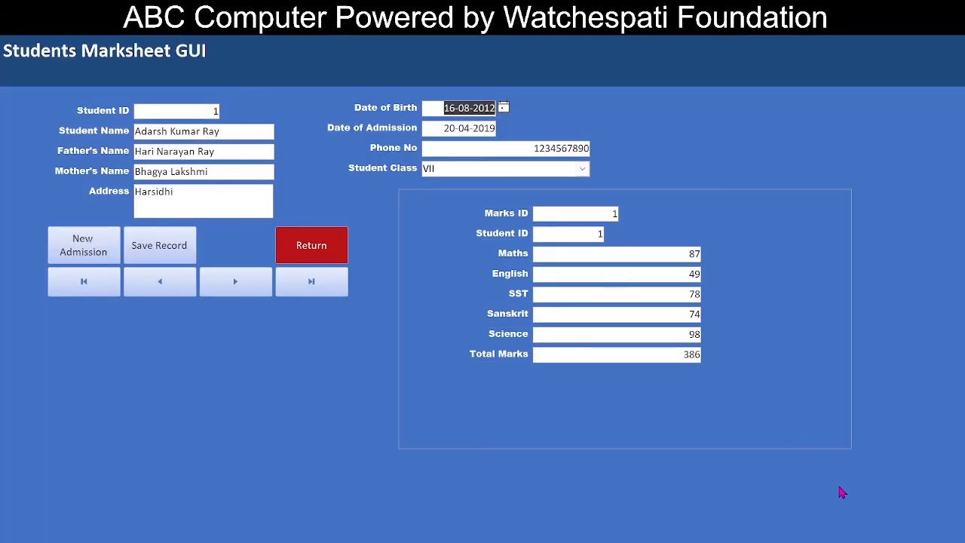
right_click(860, 467)
click(771, 340)
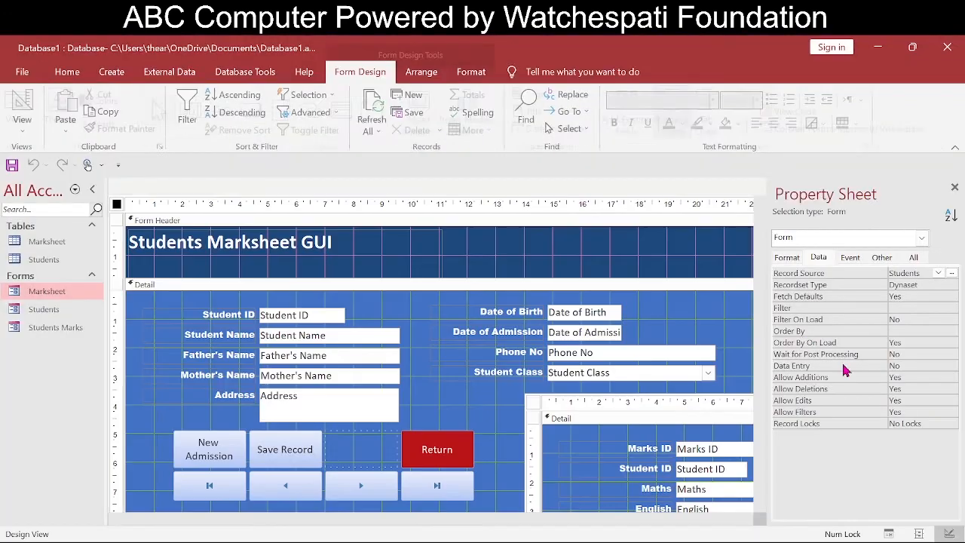
Delete the New Admission button and move the Save Record button into its place.
scroll(445, 450, down, 2)
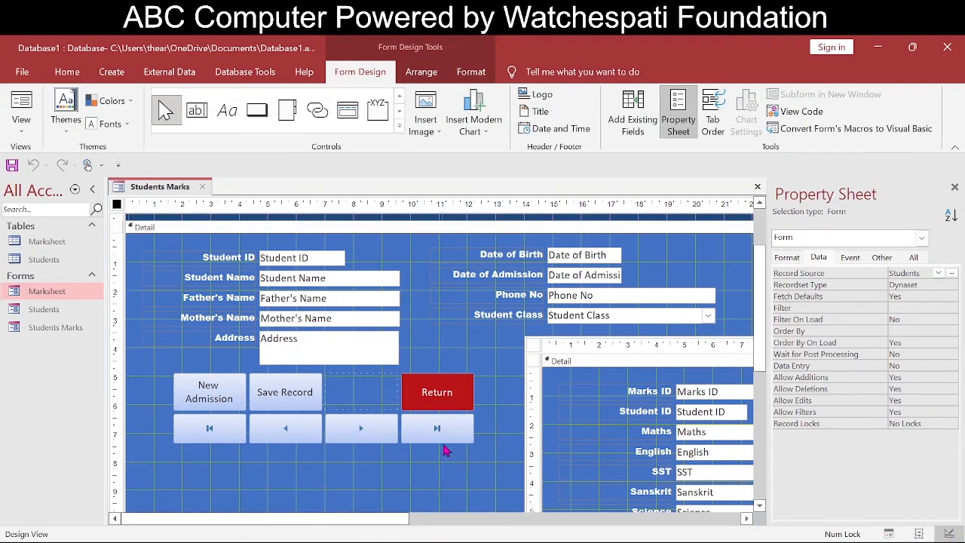
click(180, 403)
key(Delete)
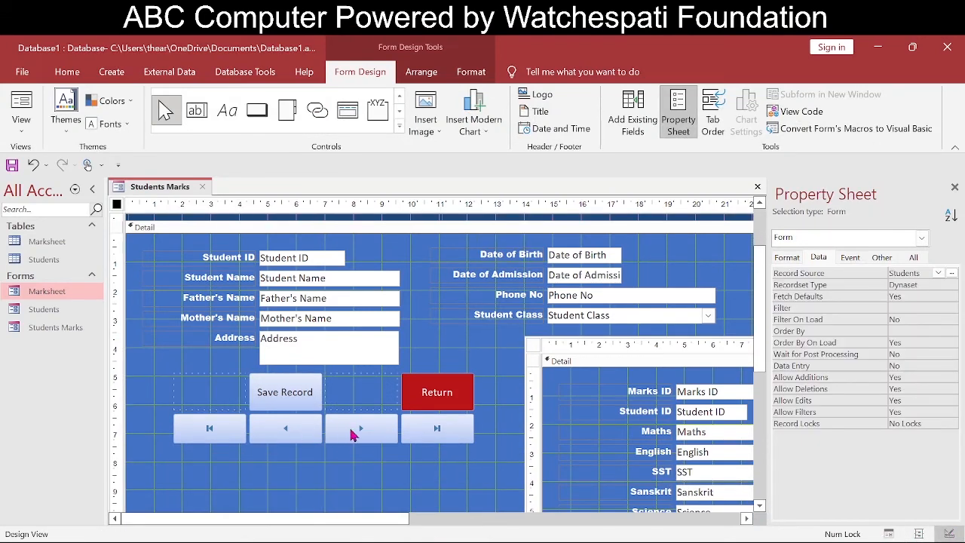
click(292, 389)
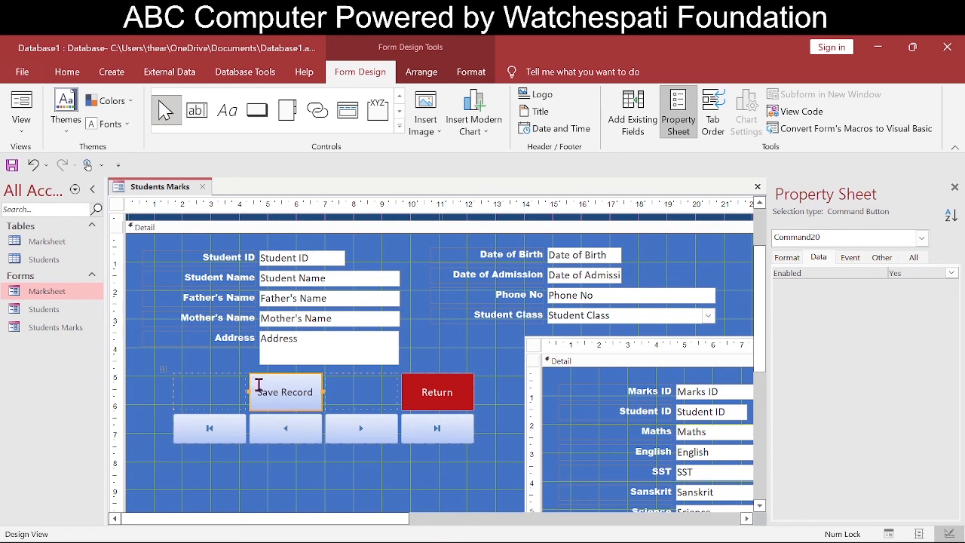
drag(255, 383, 209, 389)
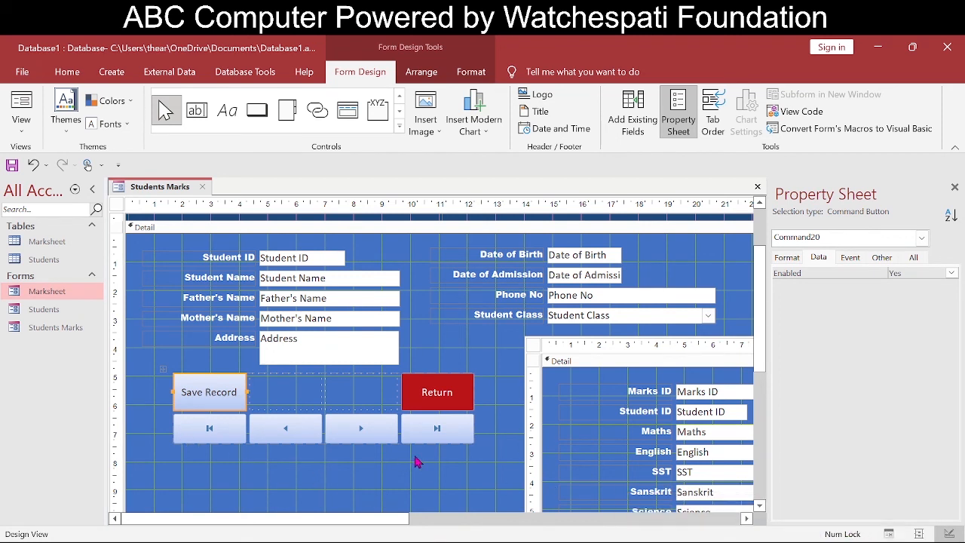
click(118, 205)
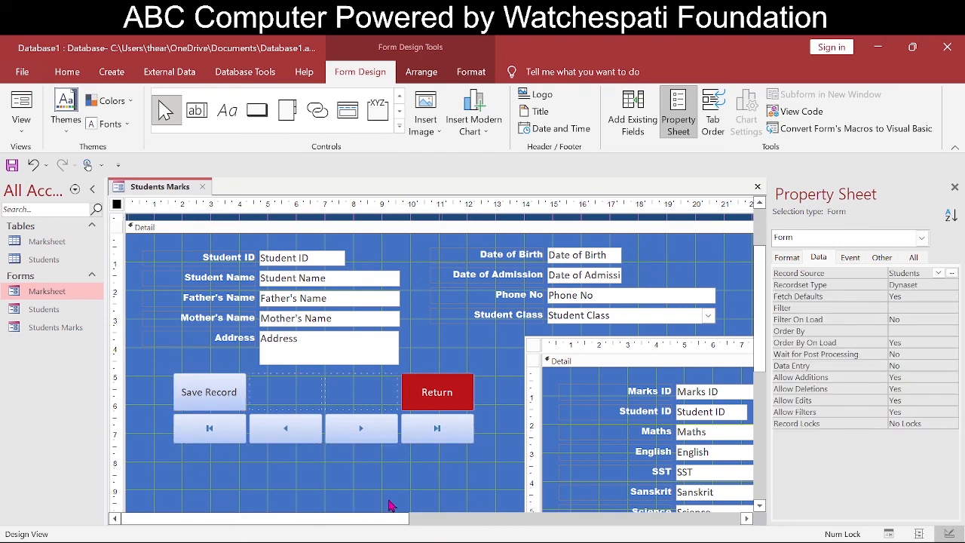
click(784, 259)
scroll(889, 461, down, 5)
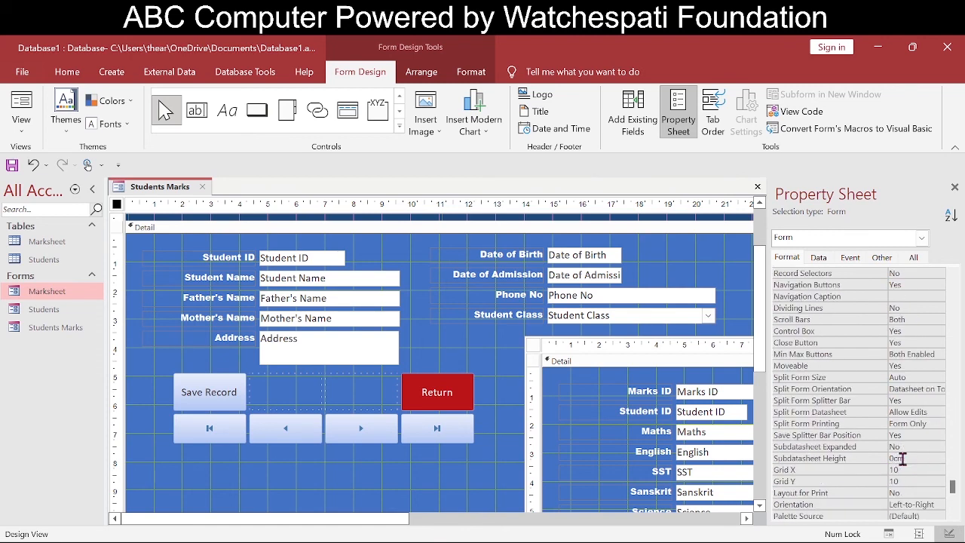
scroll(901, 458, down, 1)
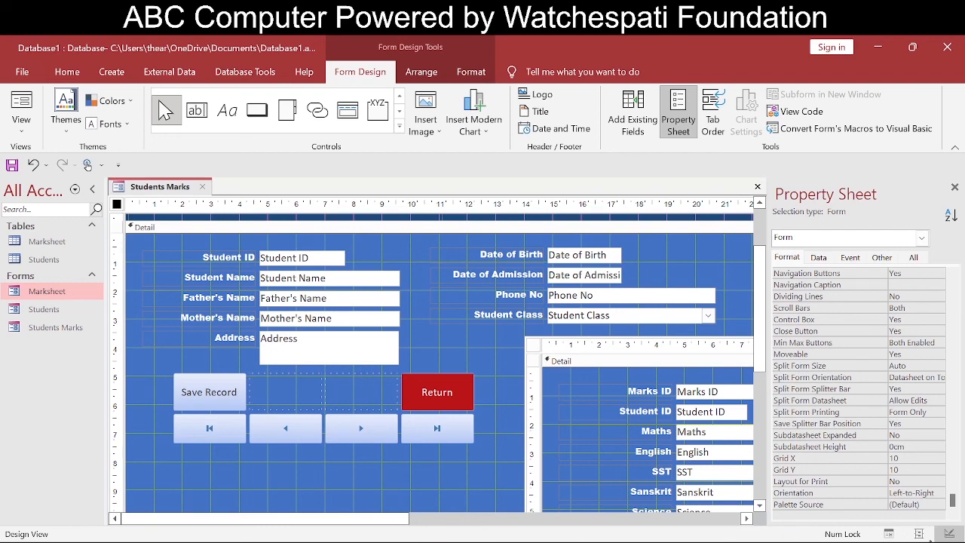
Open the form in Form View and place the cursor in the Student Name field to test whether it is locked.
click(888, 533)
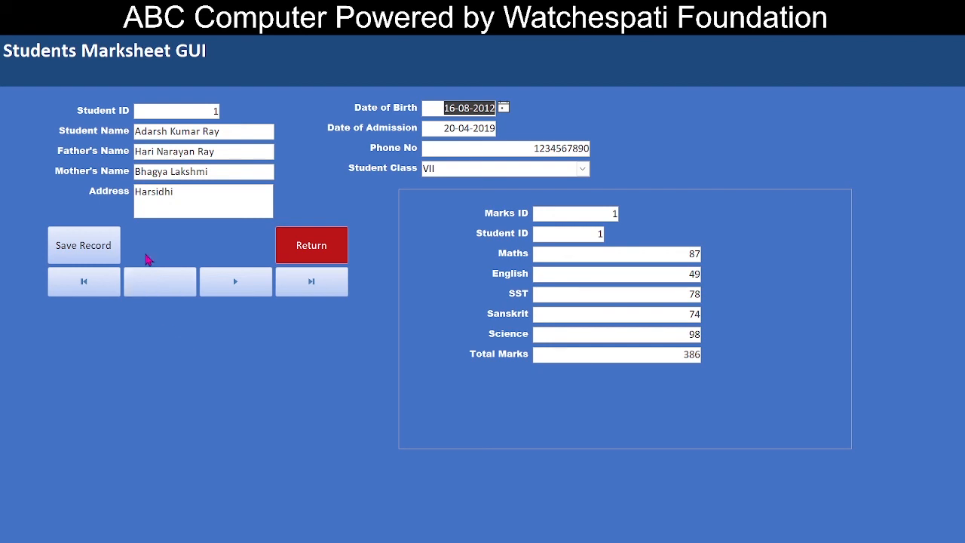
click(223, 134)
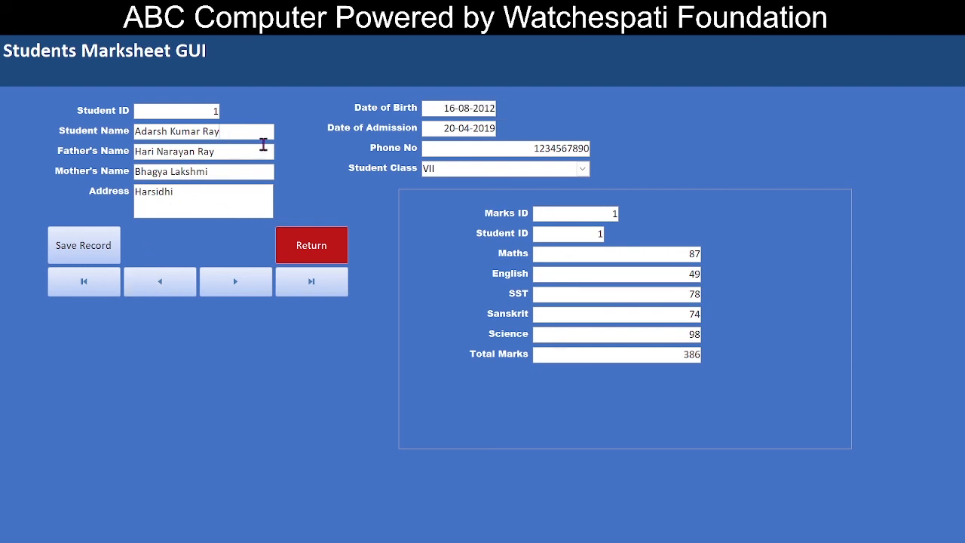